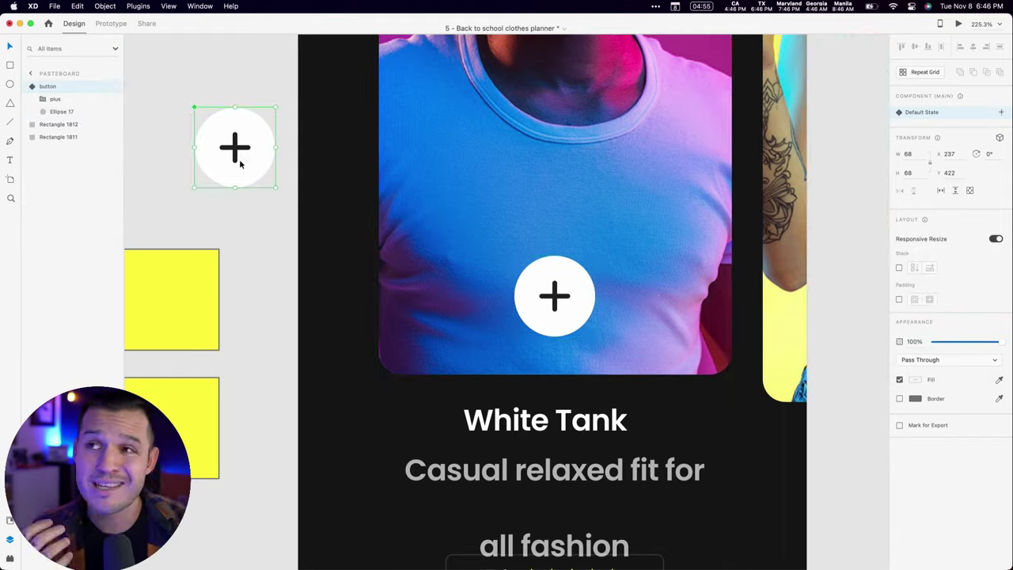
drag(253, 127, 264, 158)
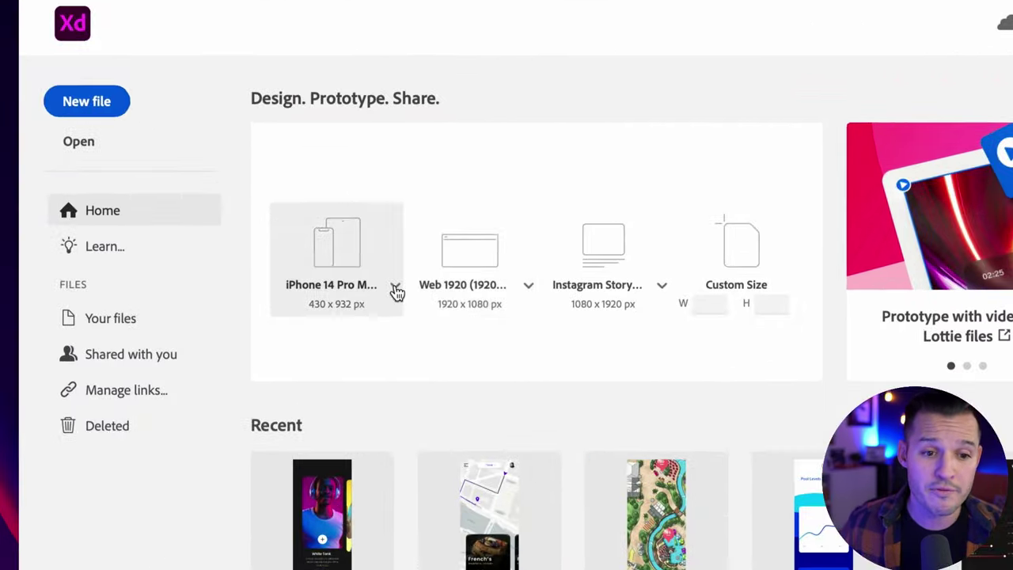
- Review the iPhone artboard presets and the recent files, and open the recent file "5 - Back to school clothes planner"
click(411, 269)
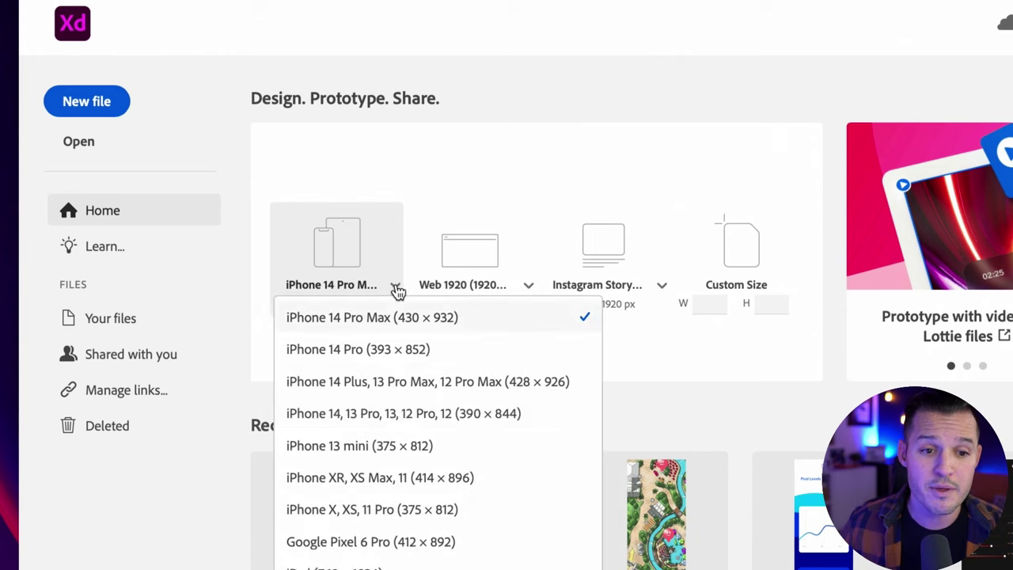
click(531, 133)
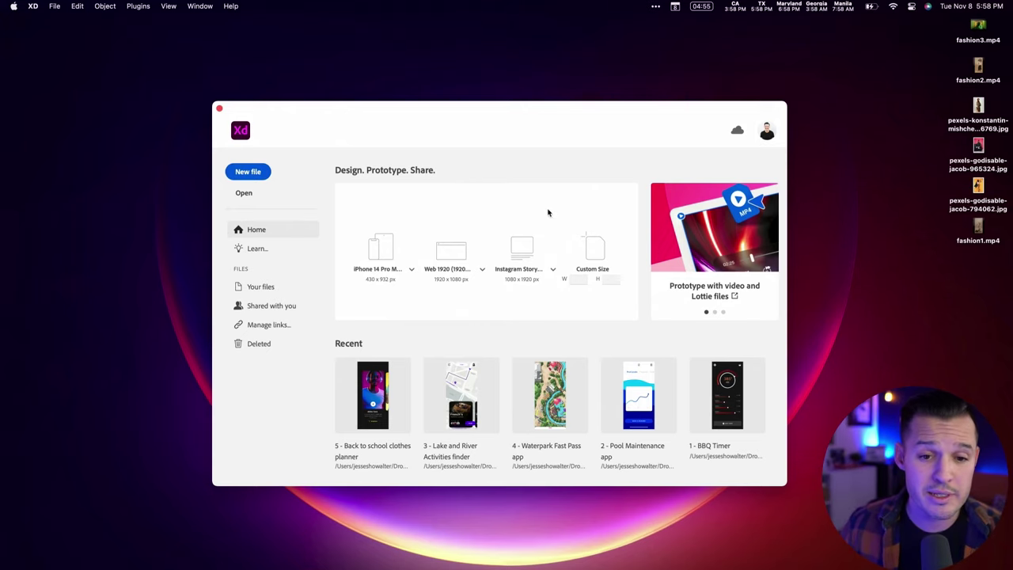
scroll(446, 418, down, 5)
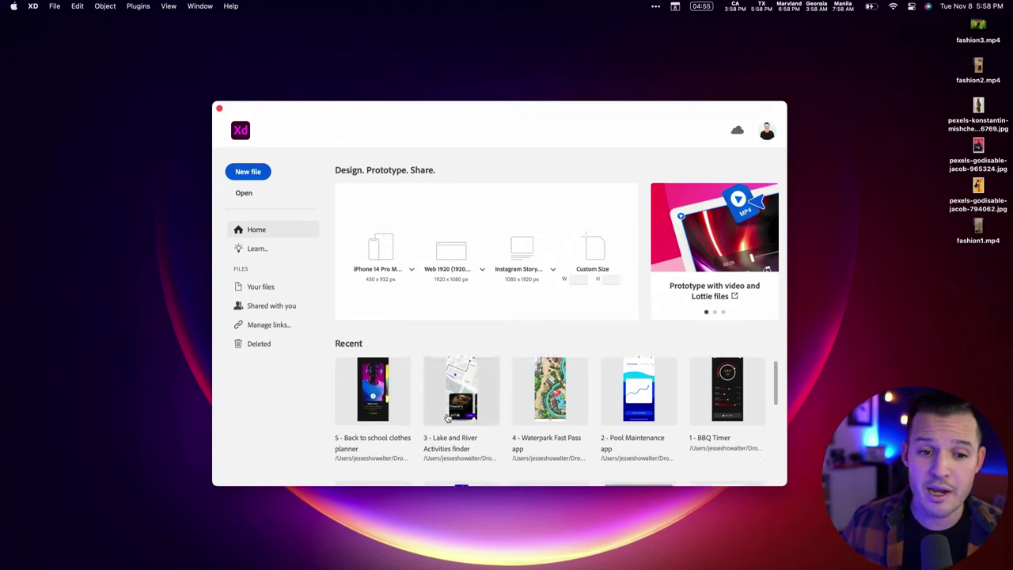
scroll(446, 418, up, 5)
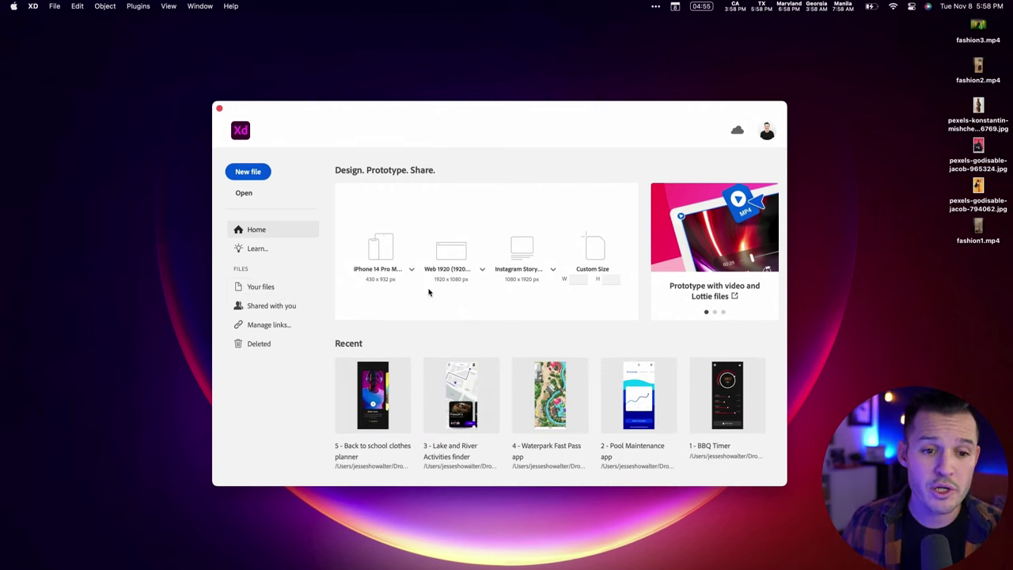
click(387, 383)
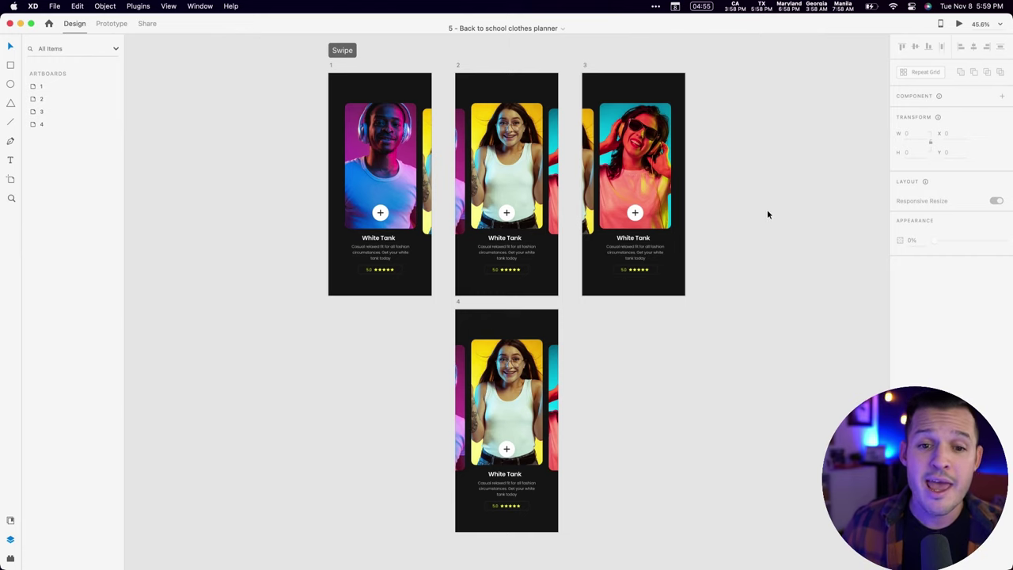
- Pan around the canvas to examine the layout of the four clothing card artboards
drag(477, 173, 380, 172)
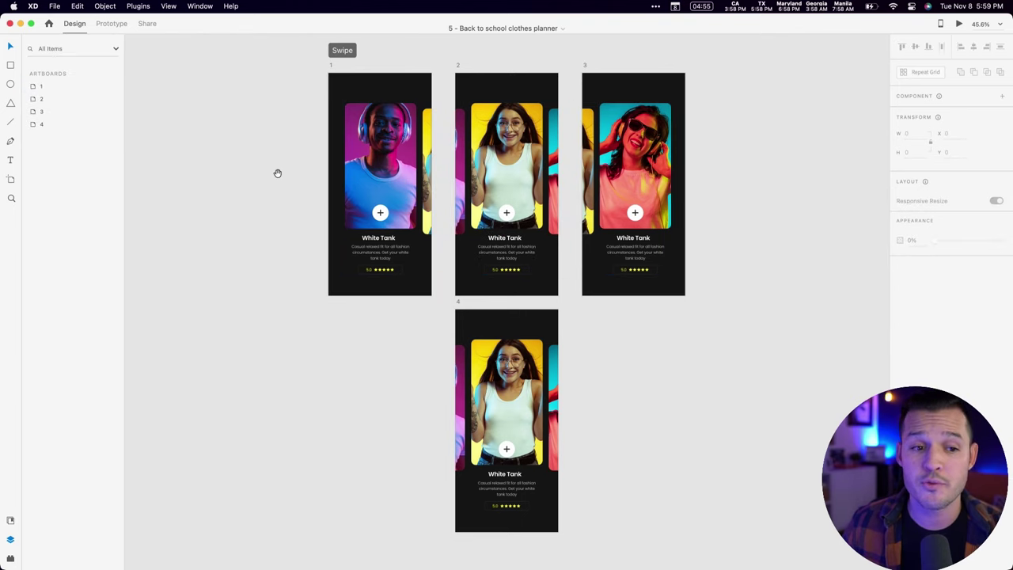
scroll(278, 175, right, 5)
scroll(239, 153, left, 5)
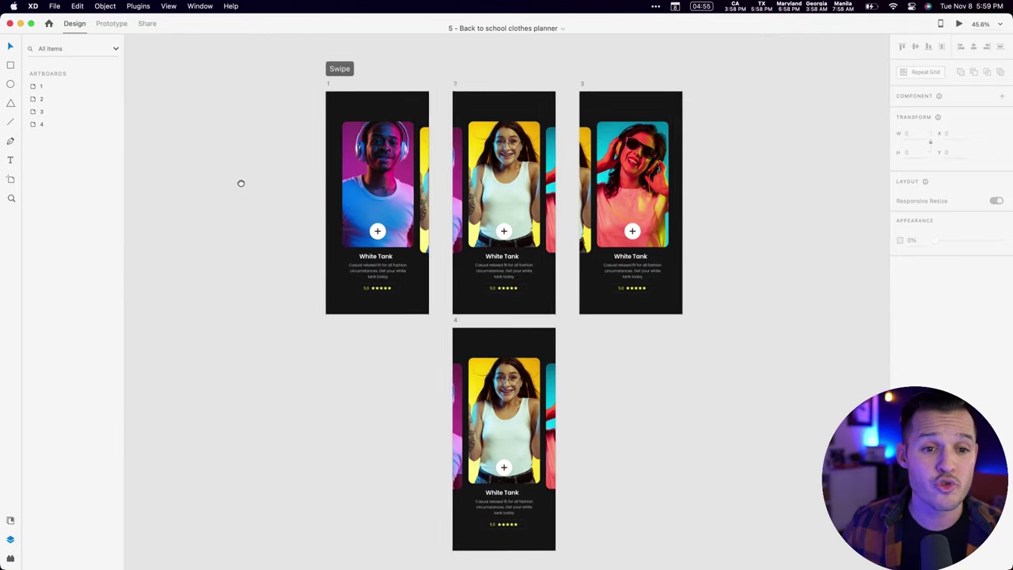
scroll(280, 182, left, 2)
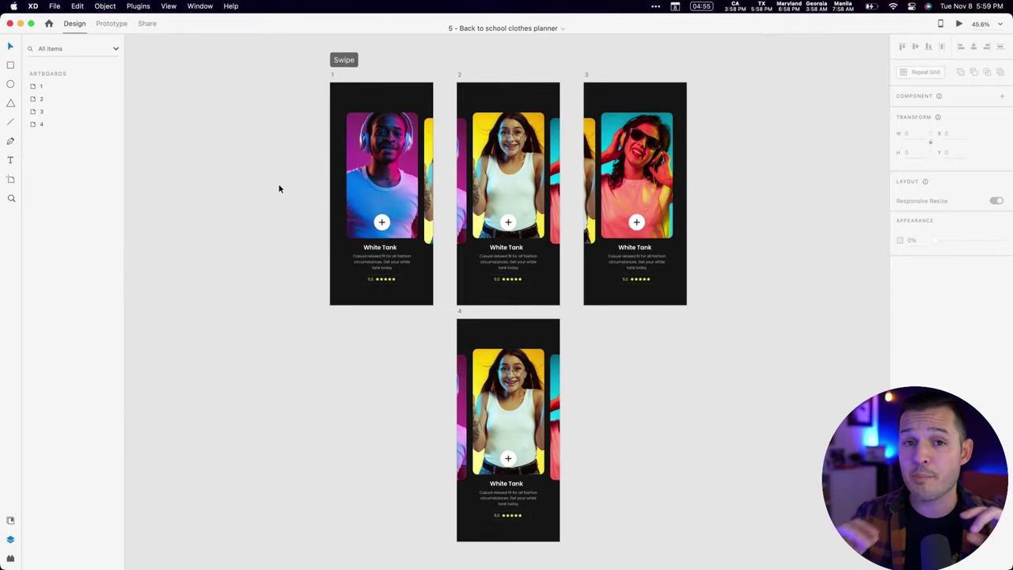
scroll(357, 194, right, 5)
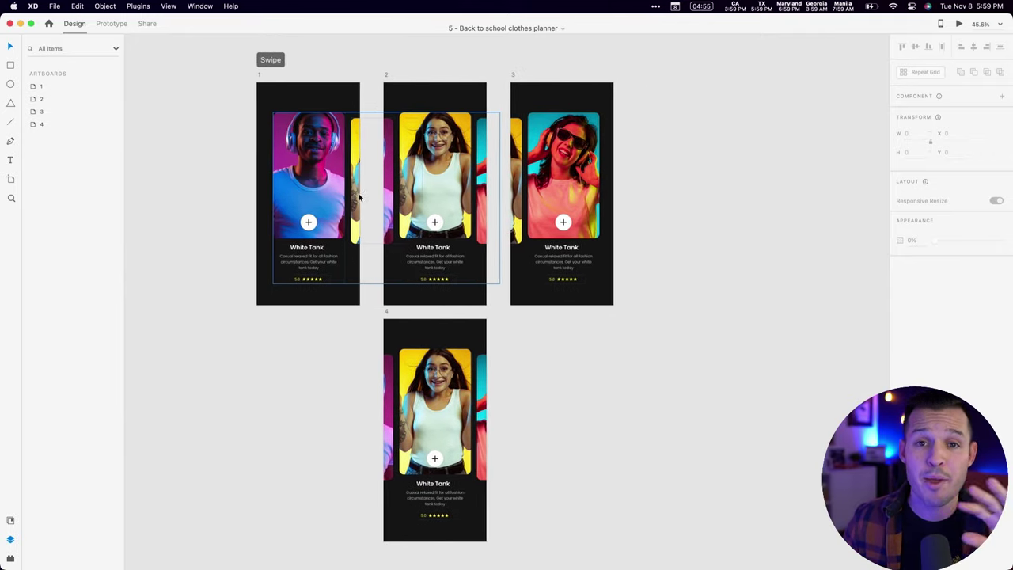
scroll(357, 194, left, 3)
drag(236, 194, 256, 193)
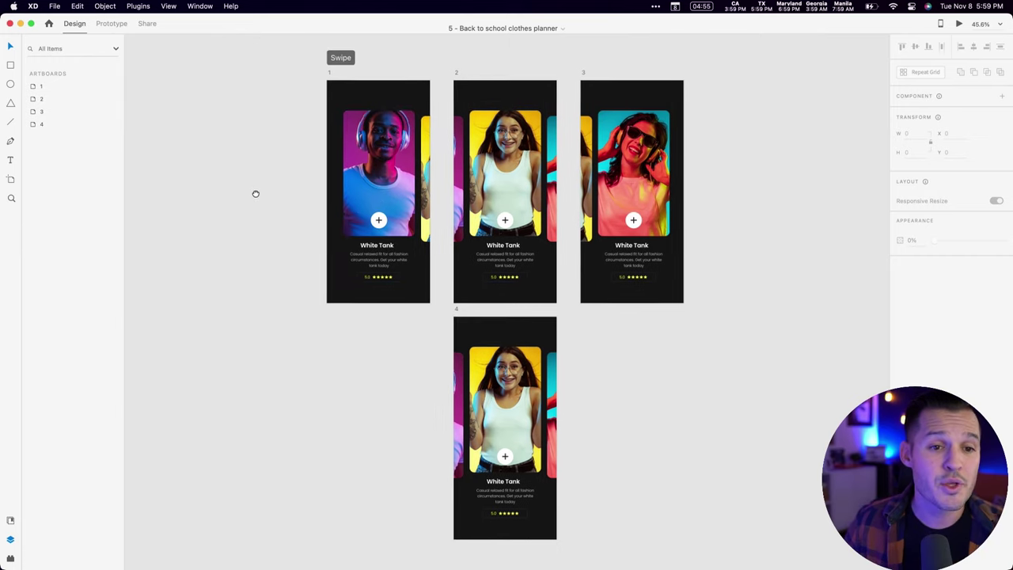
- Zoom far out from the artboards and zoom back in until all four fill the canvas
key(super+minus)
key(super+minus)
key(super+minus)
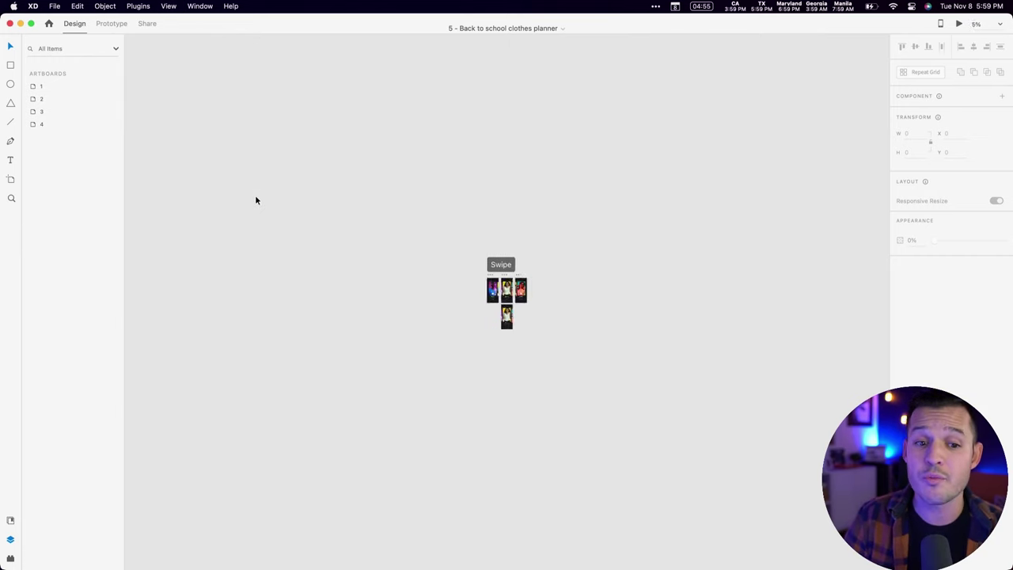
key(super+plus)
key(super+plus)
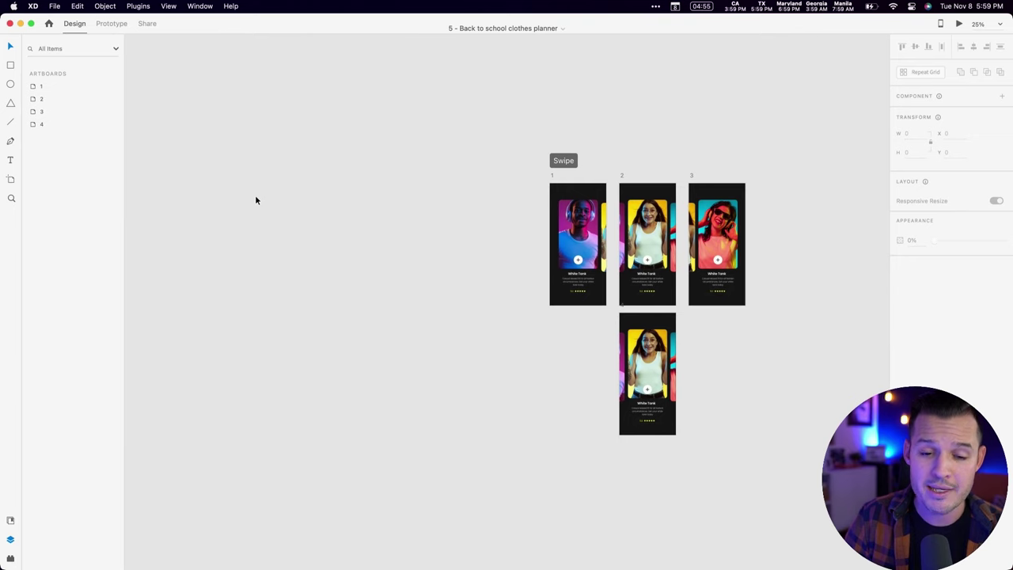
key(super+plus)
drag(531, 246, 398, 235)
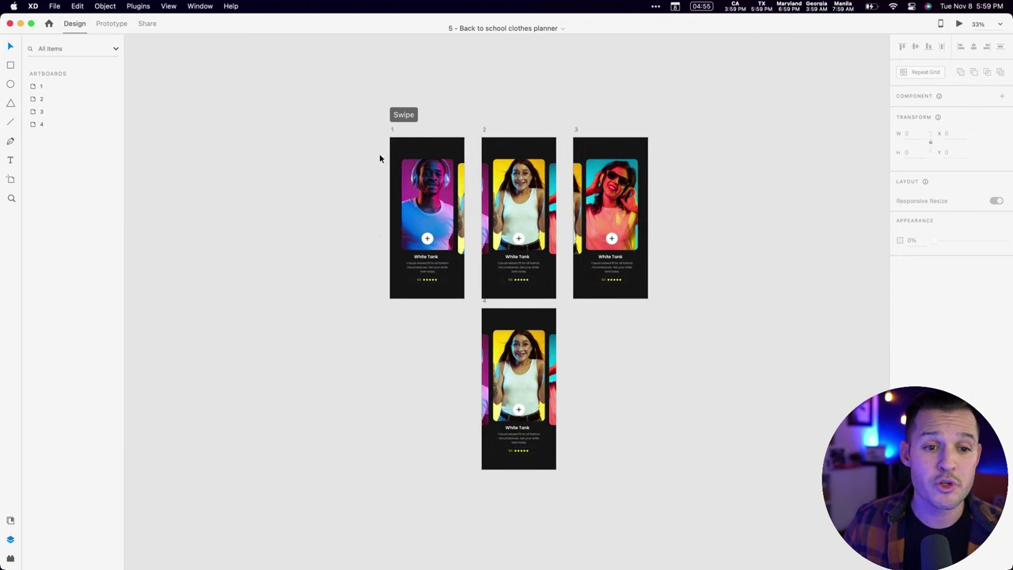
drag(356, 108, 689, 455)
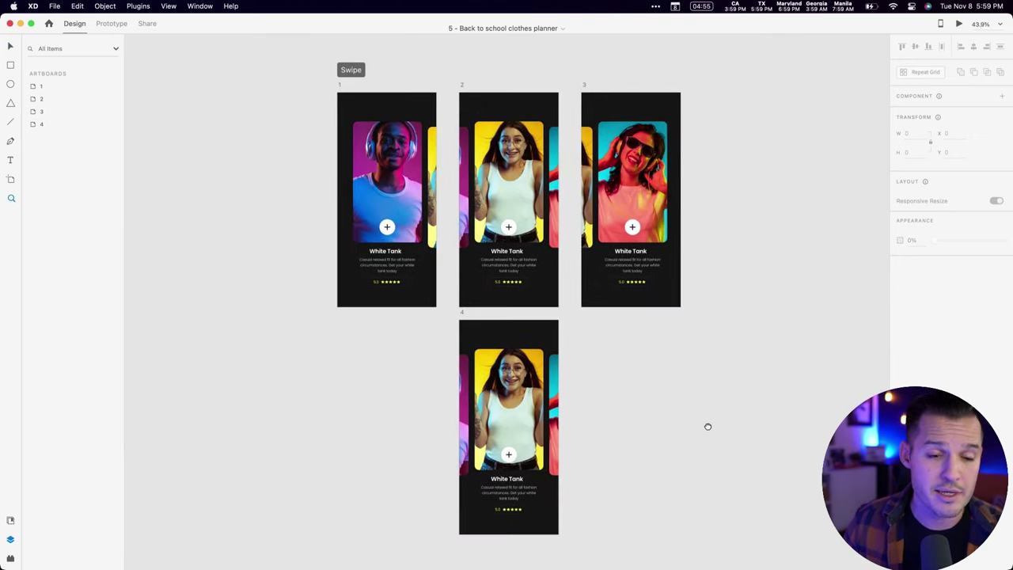
key(v)
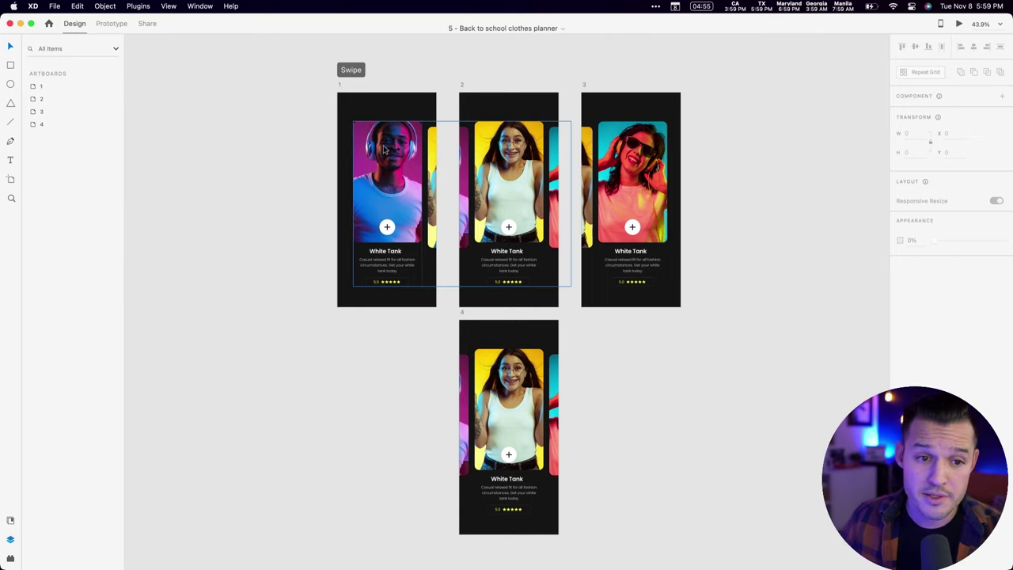
- Select artboards 1 to 4 one after another to match each layer entry with its screen, ending on artboard 1
click(341, 88)
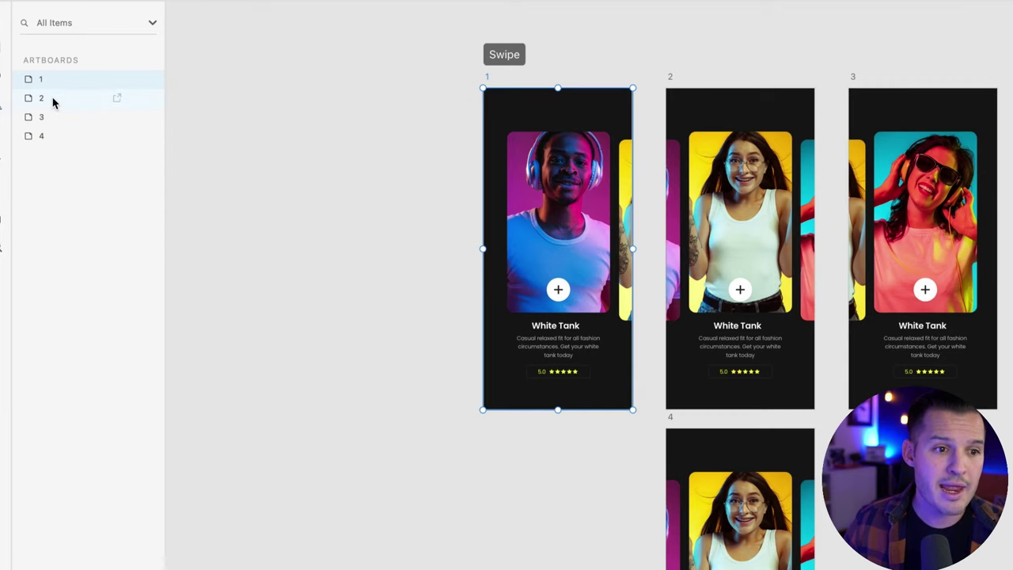
click(53, 99)
click(52, 117)
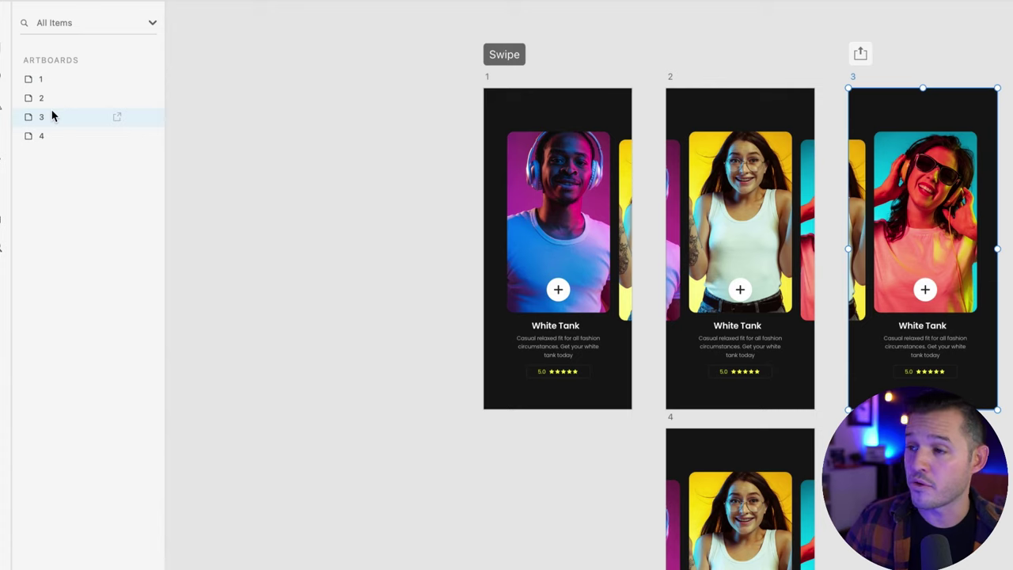
click(56, 134)
click(57, 81)
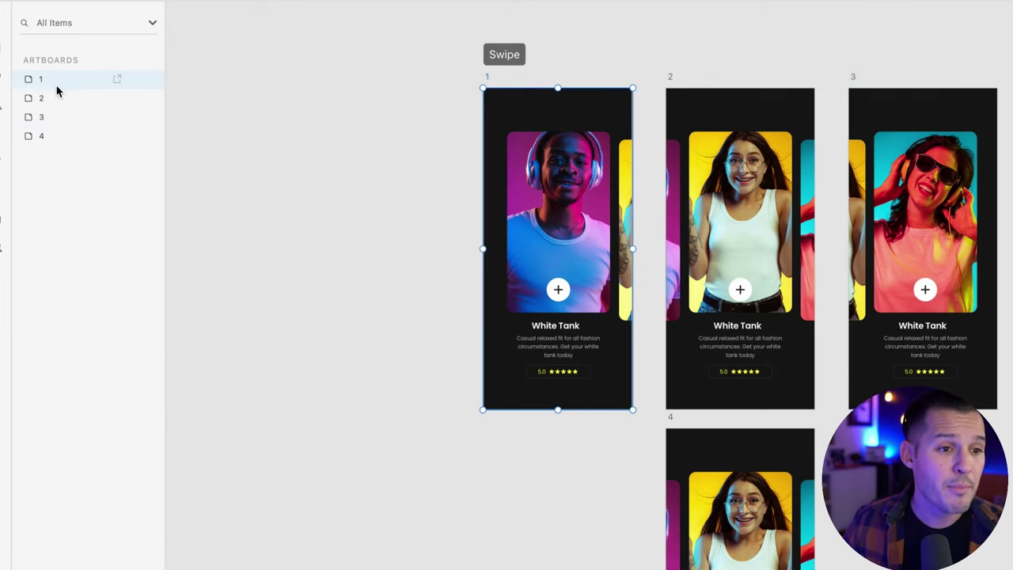
- Inspect the layer structure of artboard 1's cards group down to the first card's description text, and clear the selection
click(541, 176)
click(31, 83)
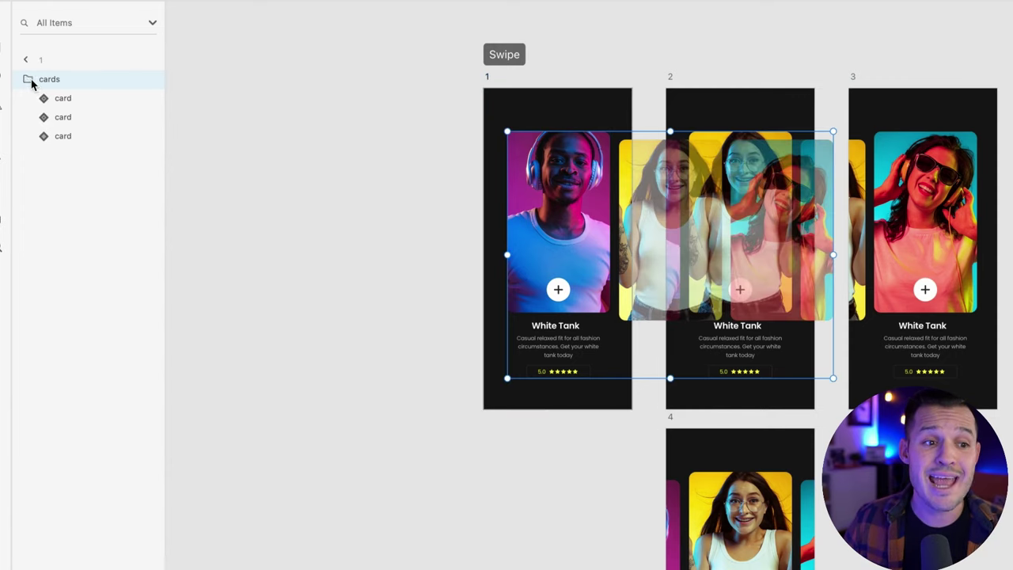
click(49, 103)
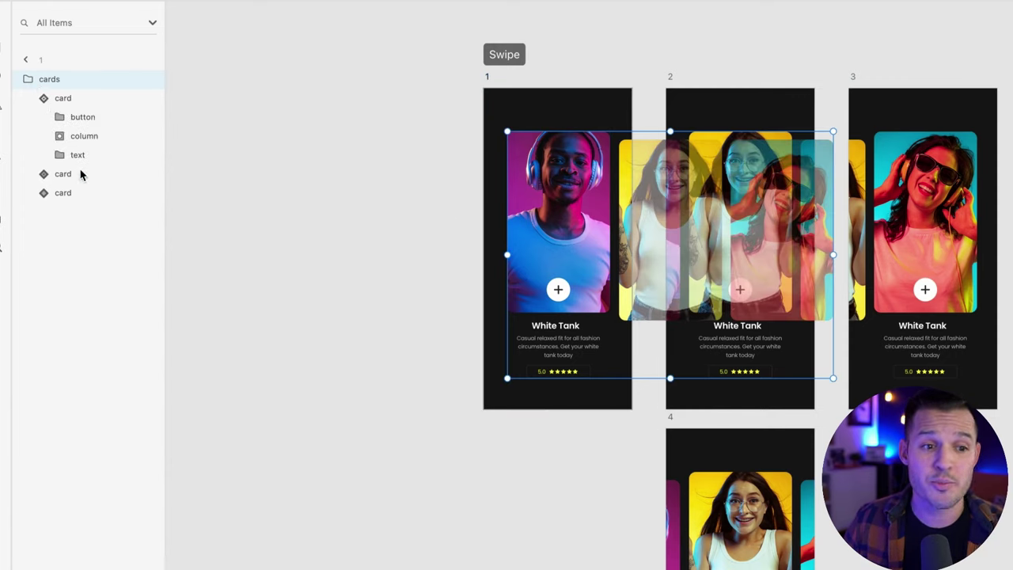
click(538, 354)
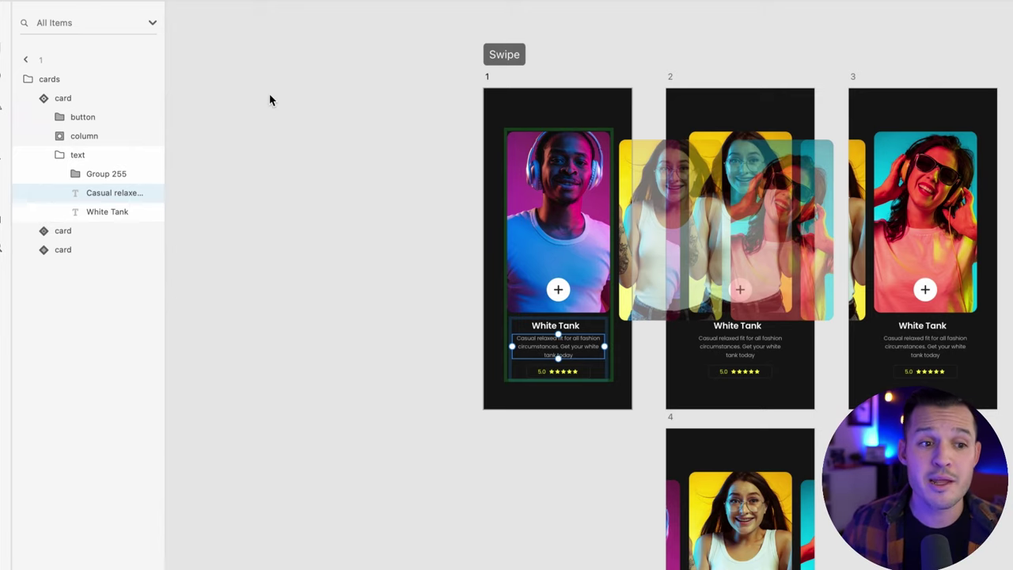
click(323, 98)
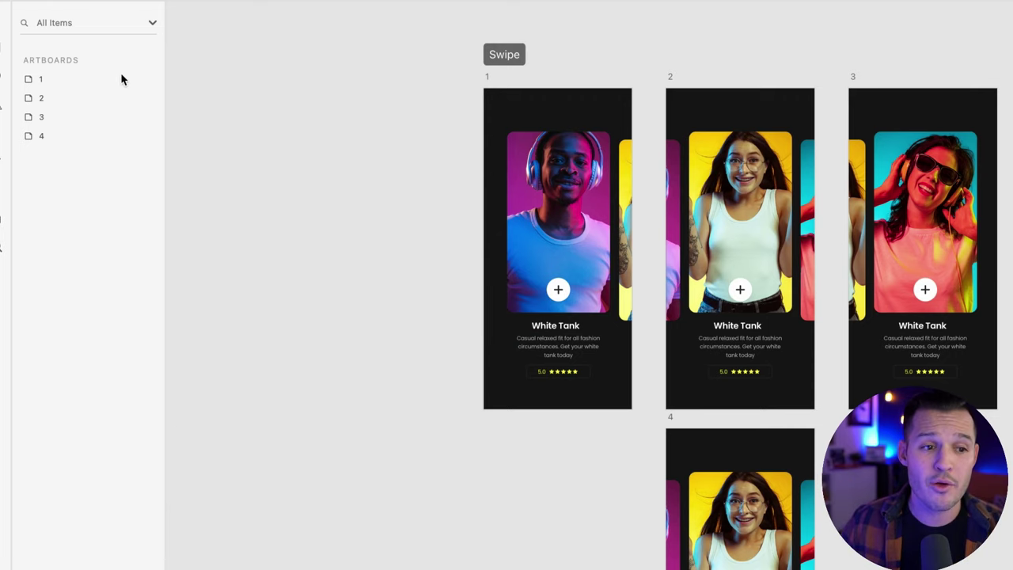
scroll(231, 122, right, 5)
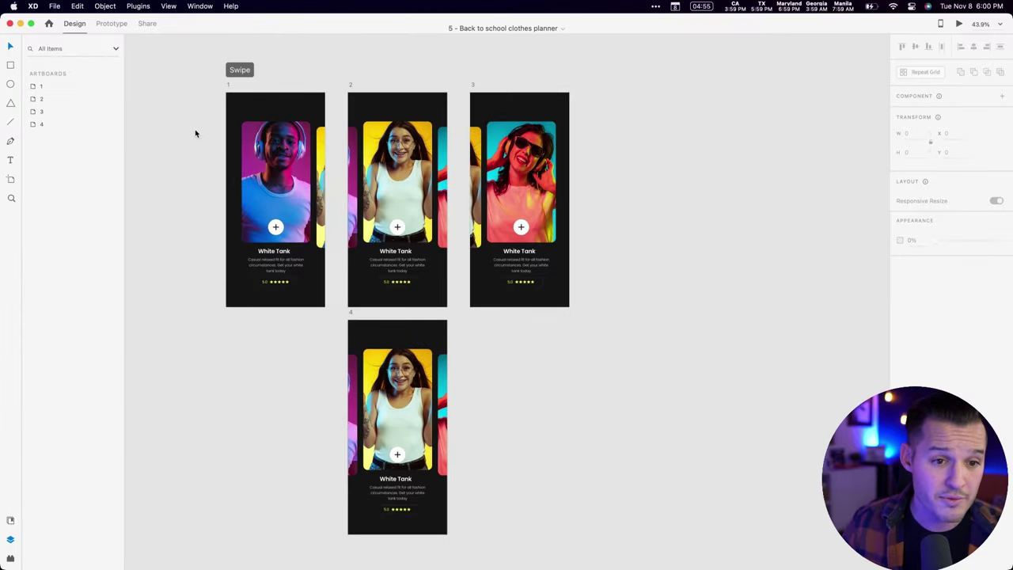
drag(269, 145, 448, 195)
drag(315, 165, 315, 158)
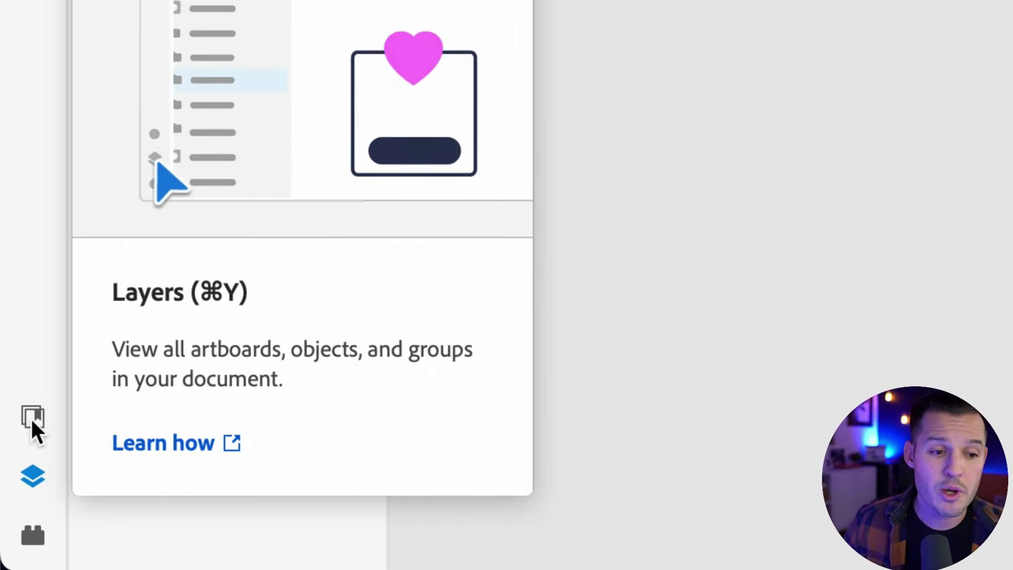
- Hide and redisplay the layers, view the document assets and the installed plugins, and return to the layers
mouse_move(30, 417)
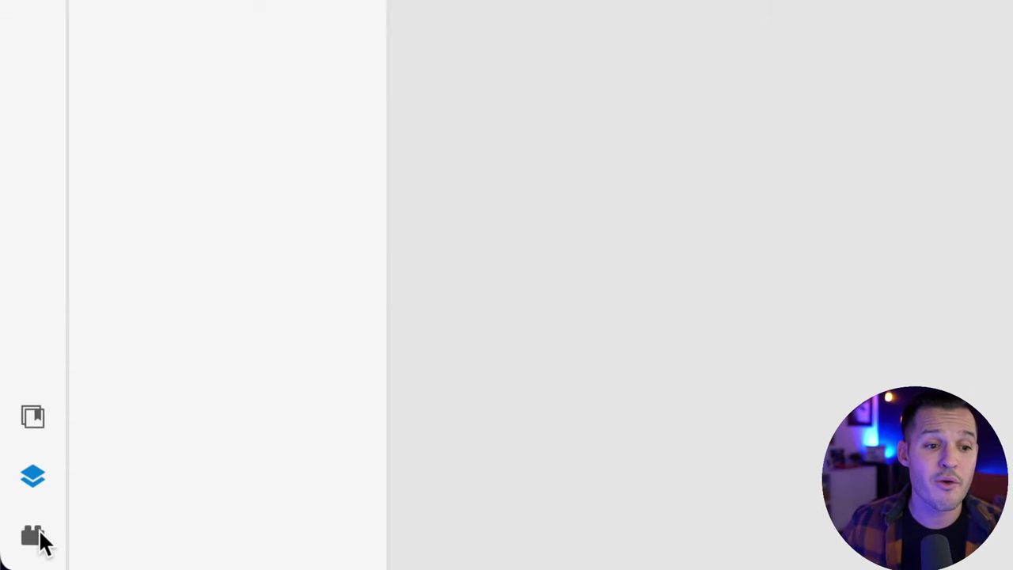
mouse_move(40, 536)
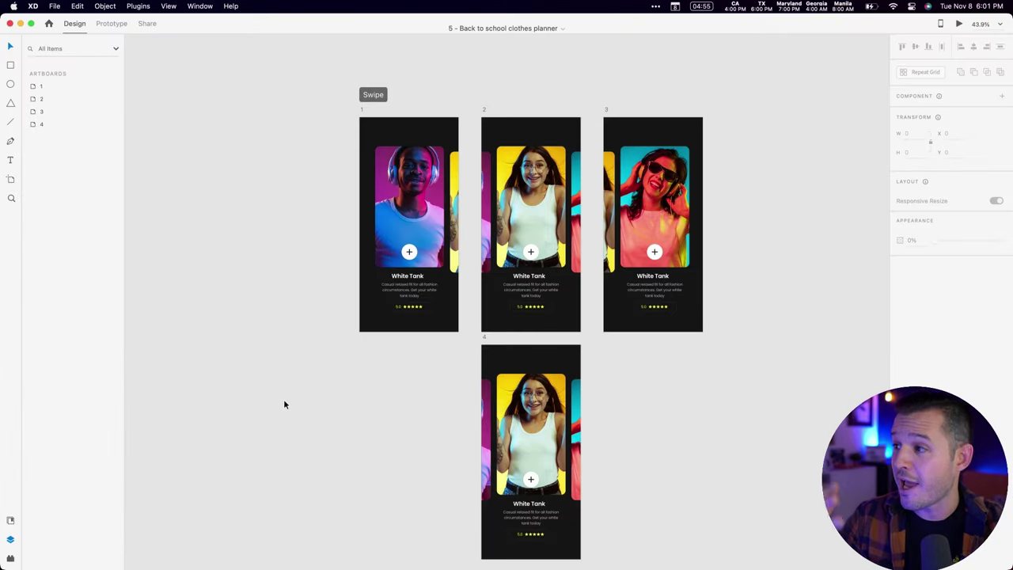
key(super+y)
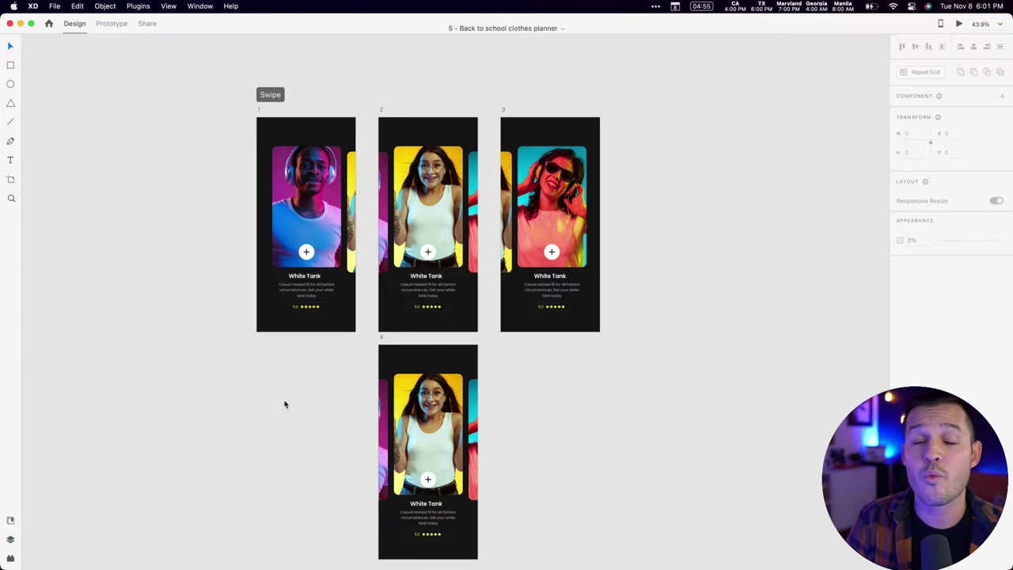
key(super+y)
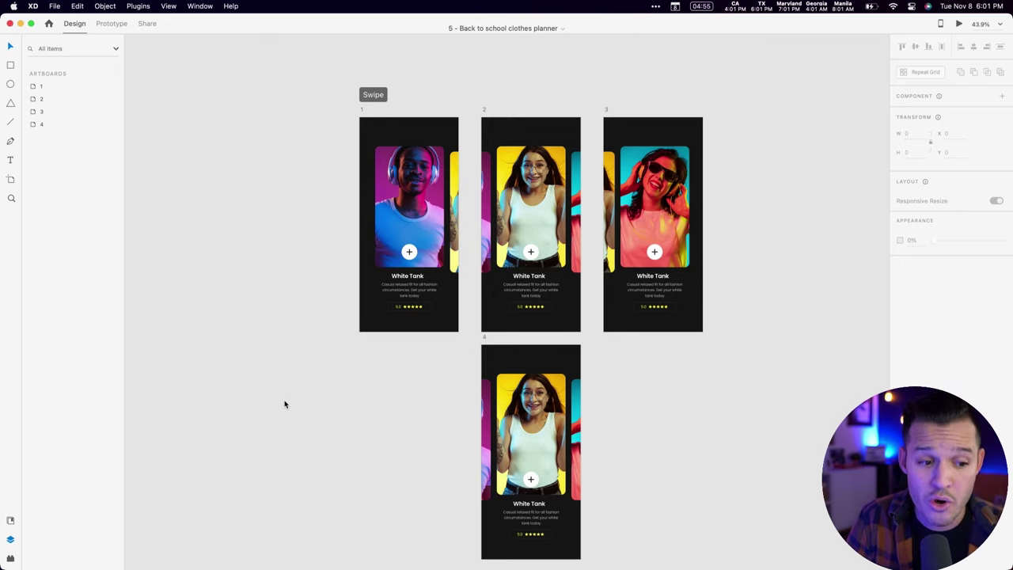
key(super+shift+y)
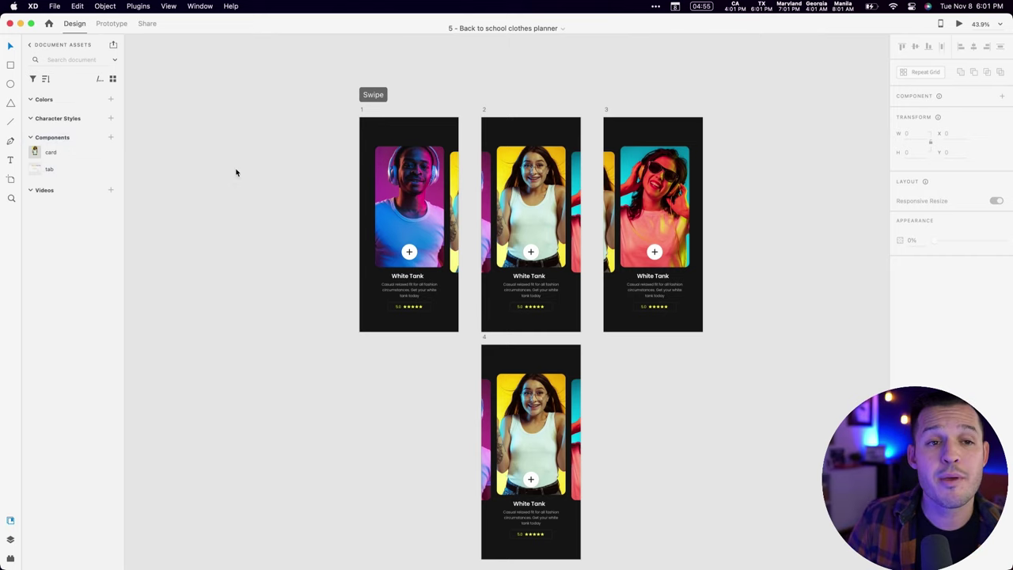
key(super+shift+p)
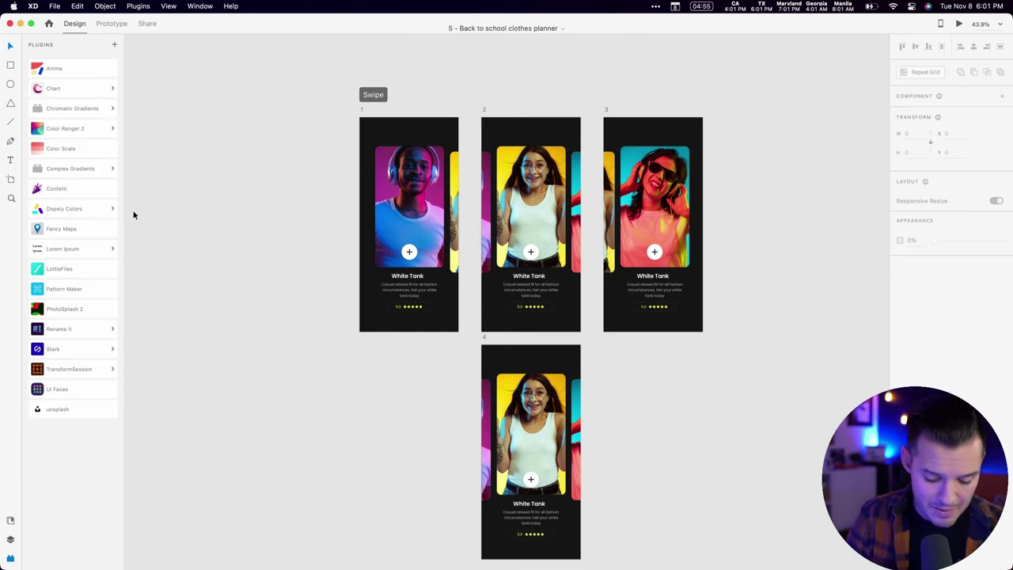
key(super+y)
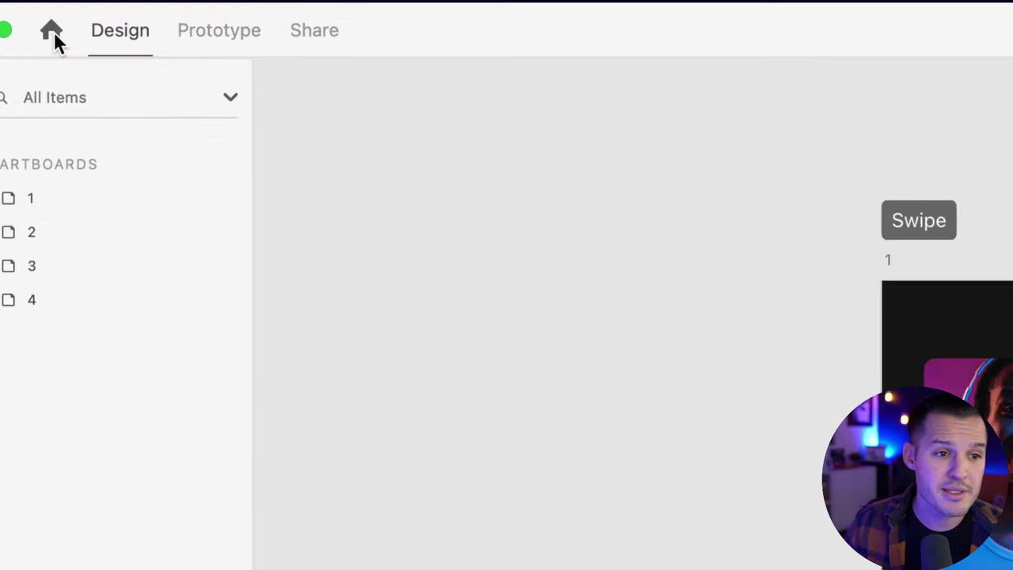
- View the home screen, close it, and switch the document to Prototype mode
click(48, 23)
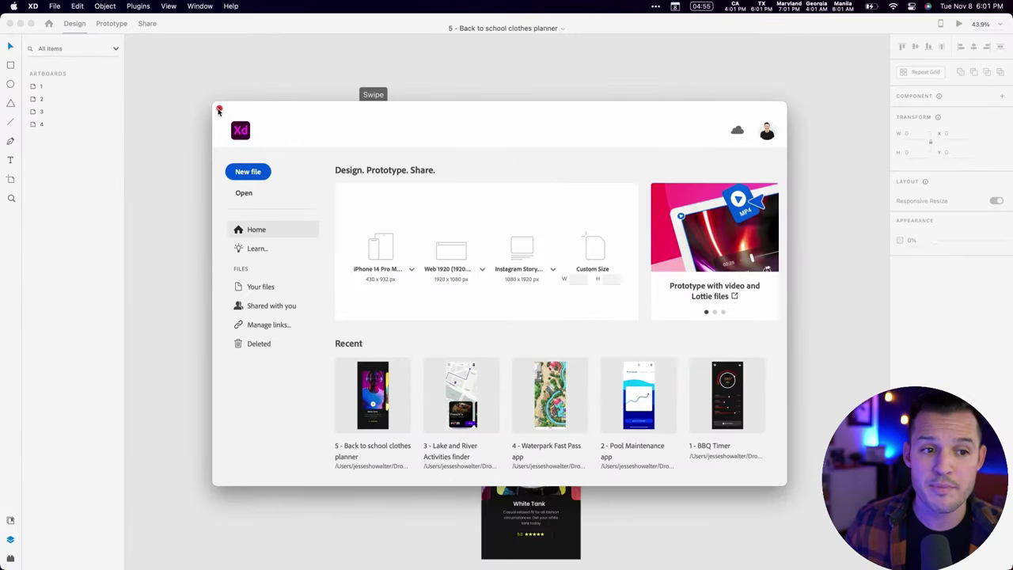
click(220, 110)
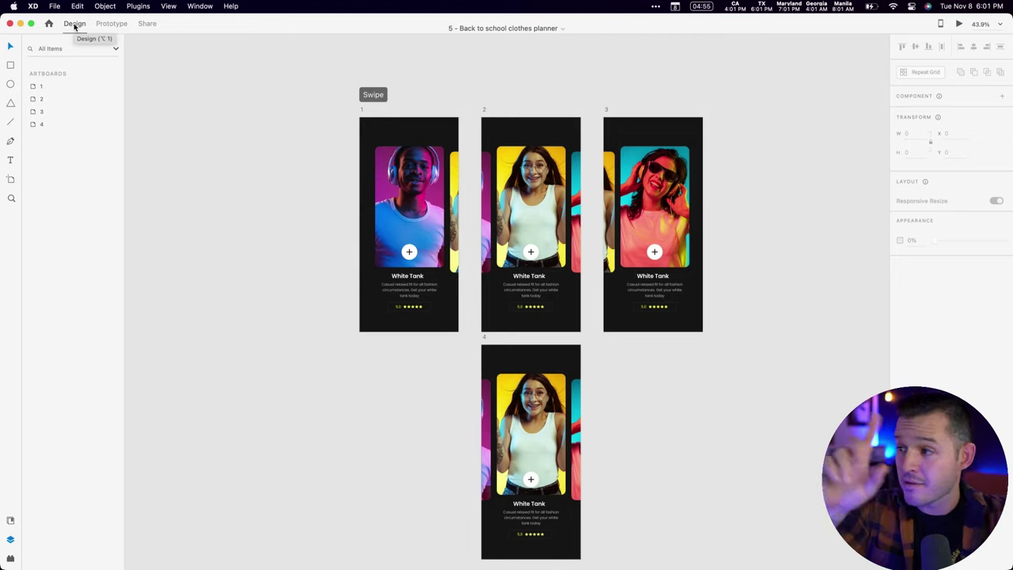
click(111, 23)
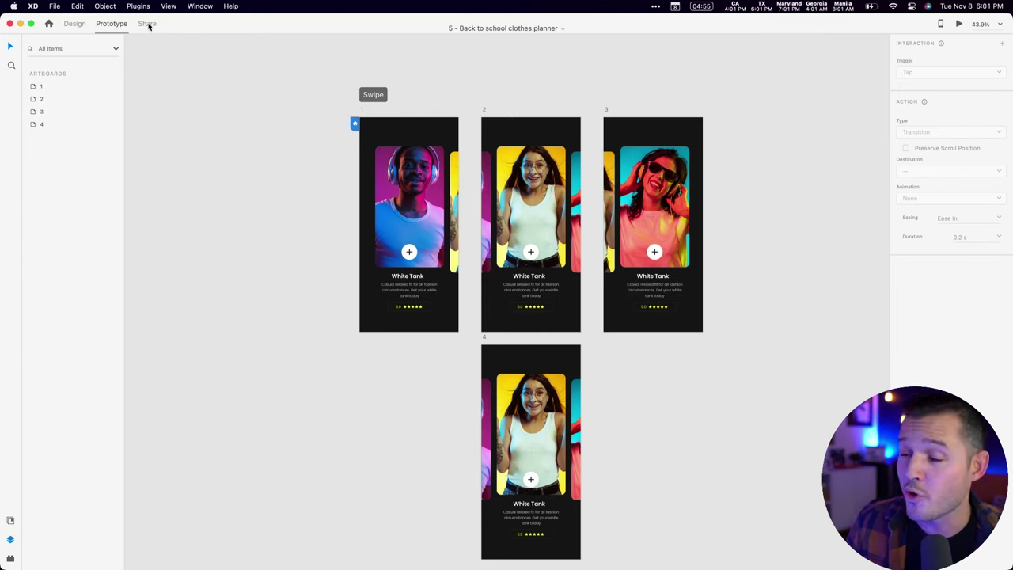
- View the document's Share mode, return to Design mode, and clear the artboard selection
click(147, 24)
click(74, 24)
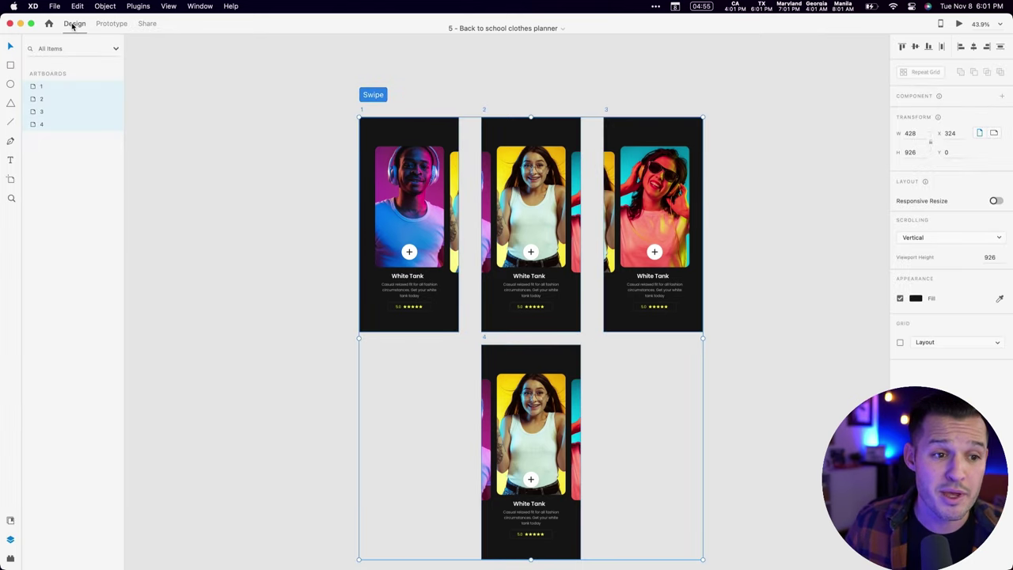
key(Escape)
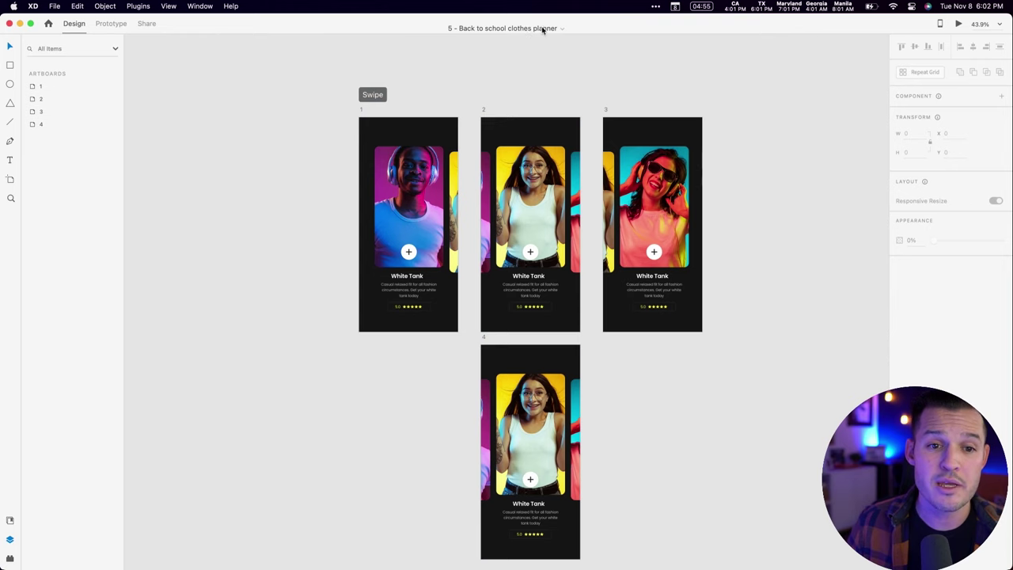
- View the document's rename prompt from its title and cancel it
click(541, 29)
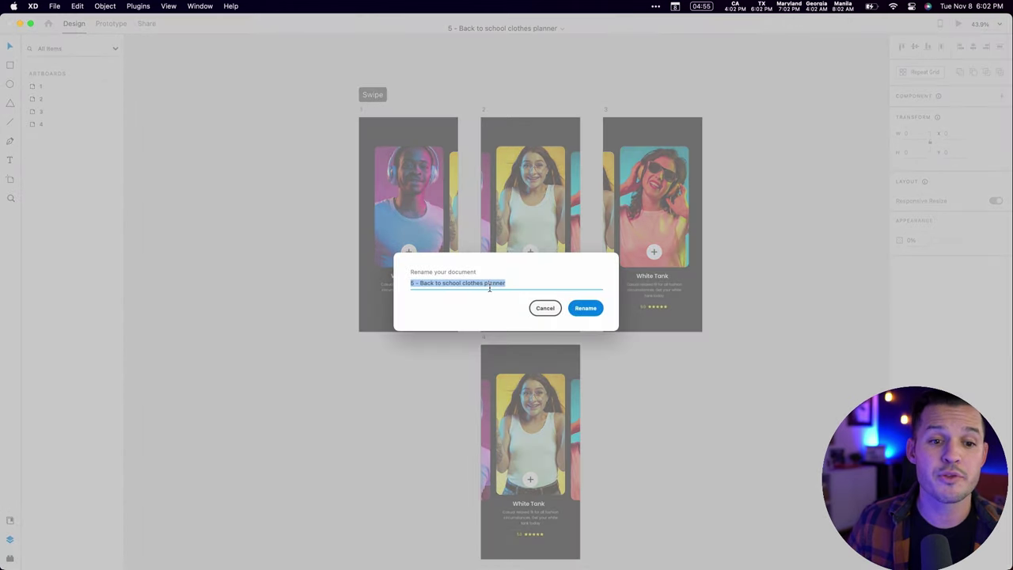
click(558, 311)
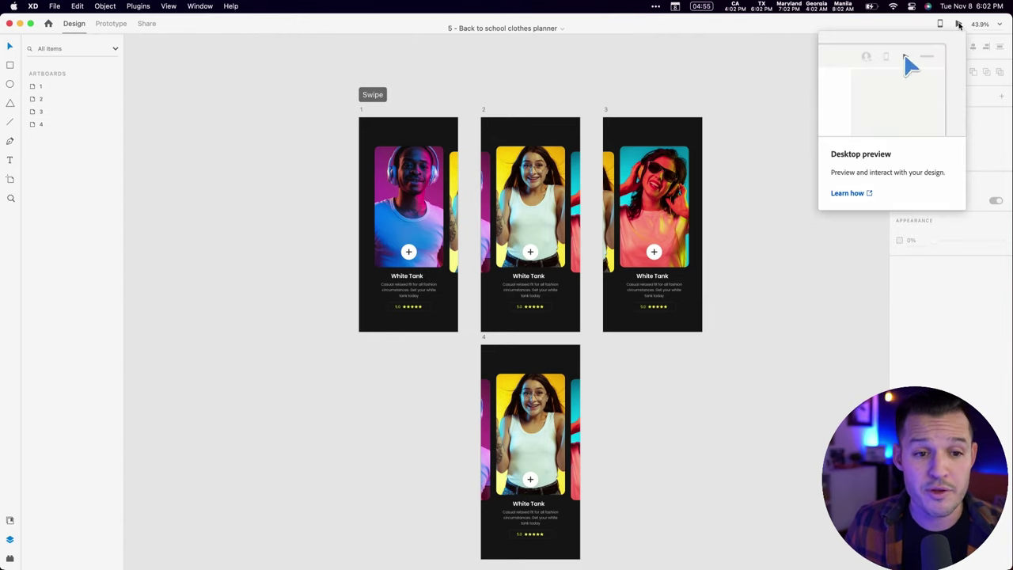
- Test swiping from the first card to the second in the desktop preview, and close the preview
click(958, 25)
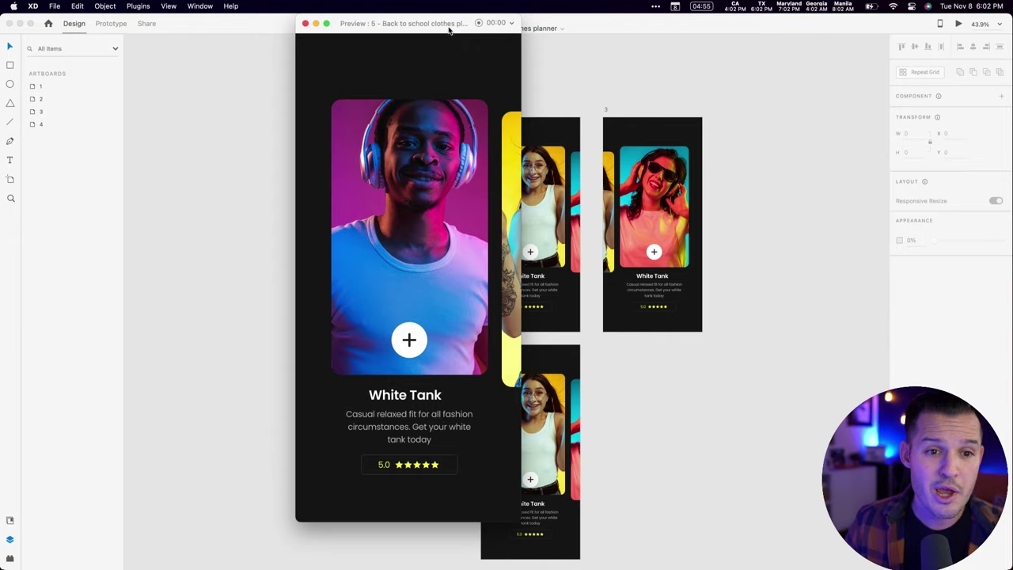
drag(449, 29, 682, 35)
drag(713, 204, 641, 204)
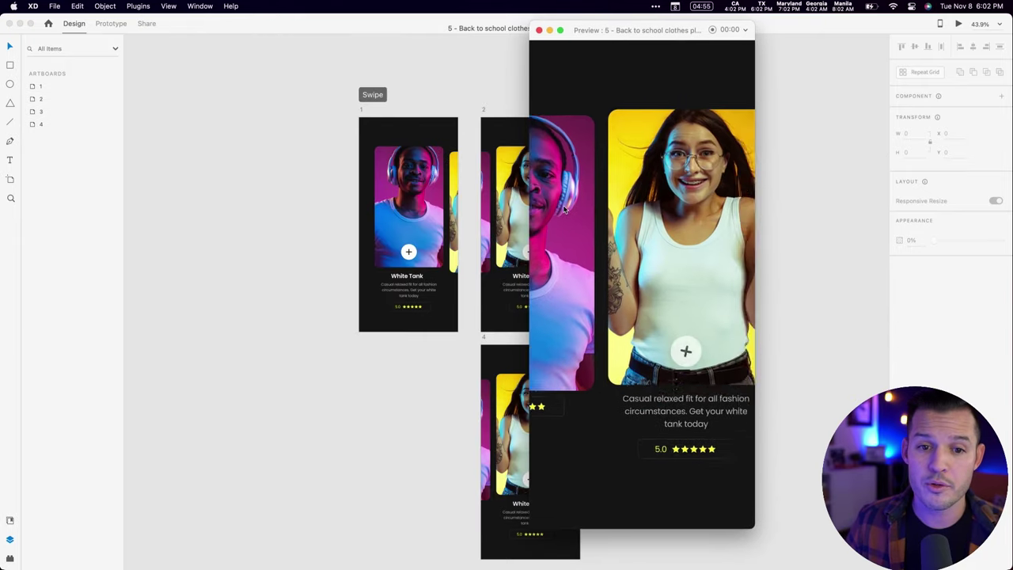
click(539, 30)
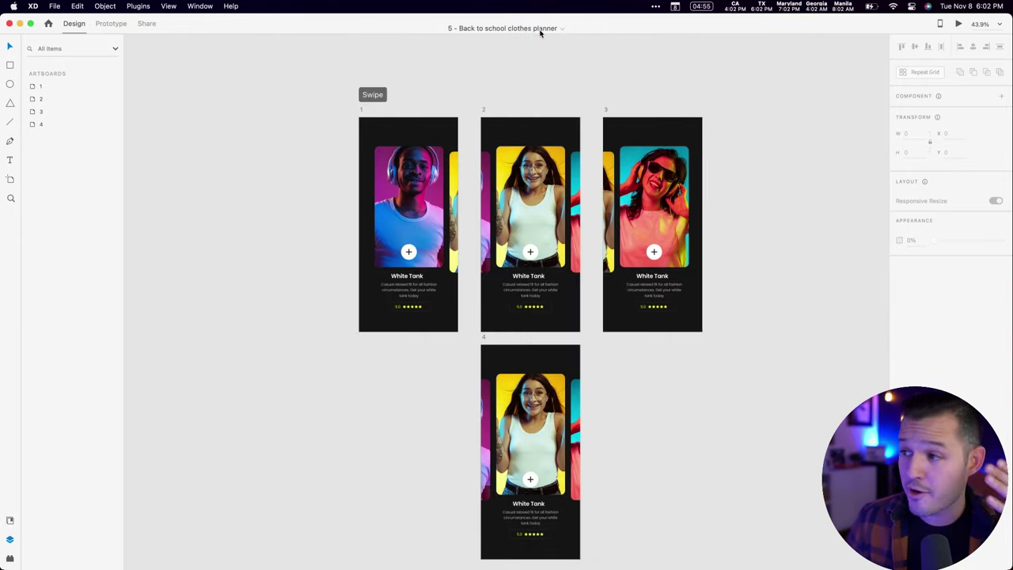
- Set the canvas zoom to 50% and select the masked photo column in artboard 1's first card to examine its properties
click(1001, 25)
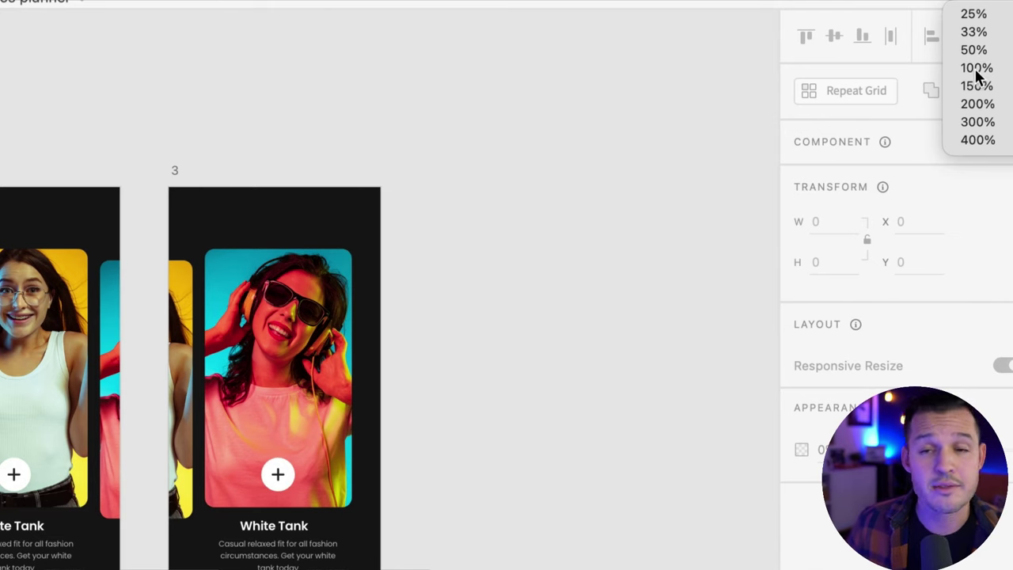
click(972, 50)
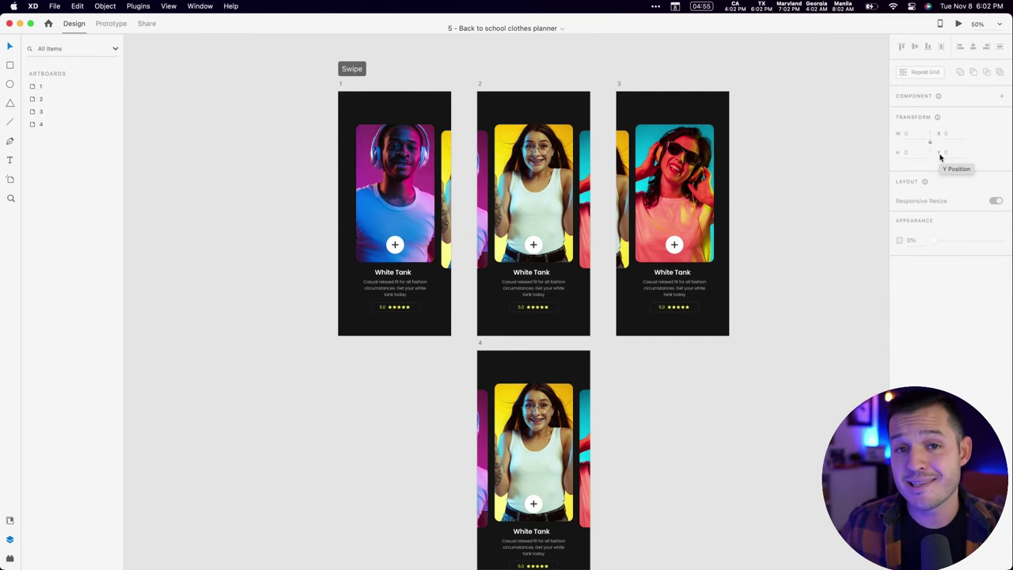
click(380, 152)
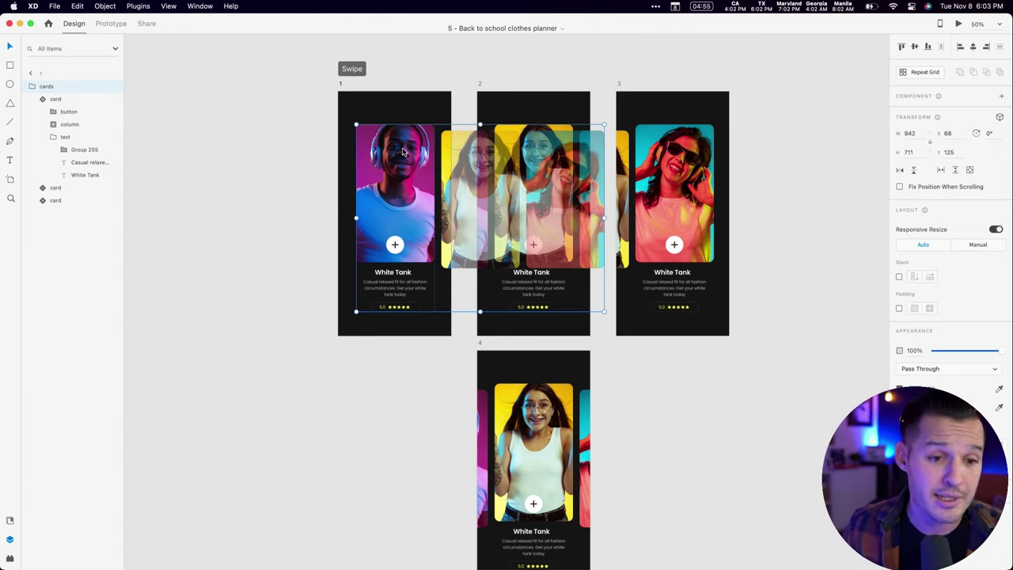
double_click(403, 152)
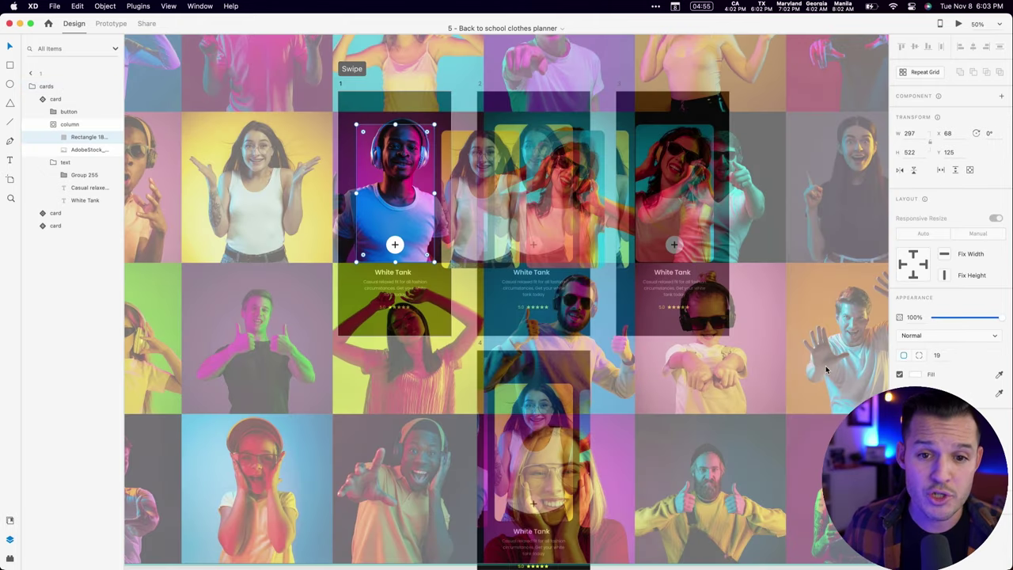
key(Escape)
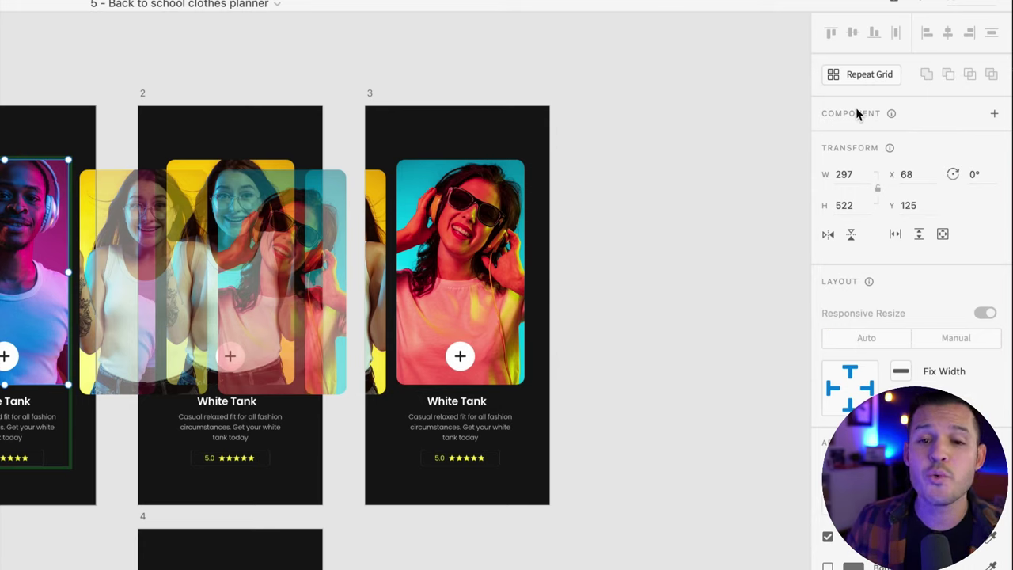
mouse_move(893, 113)
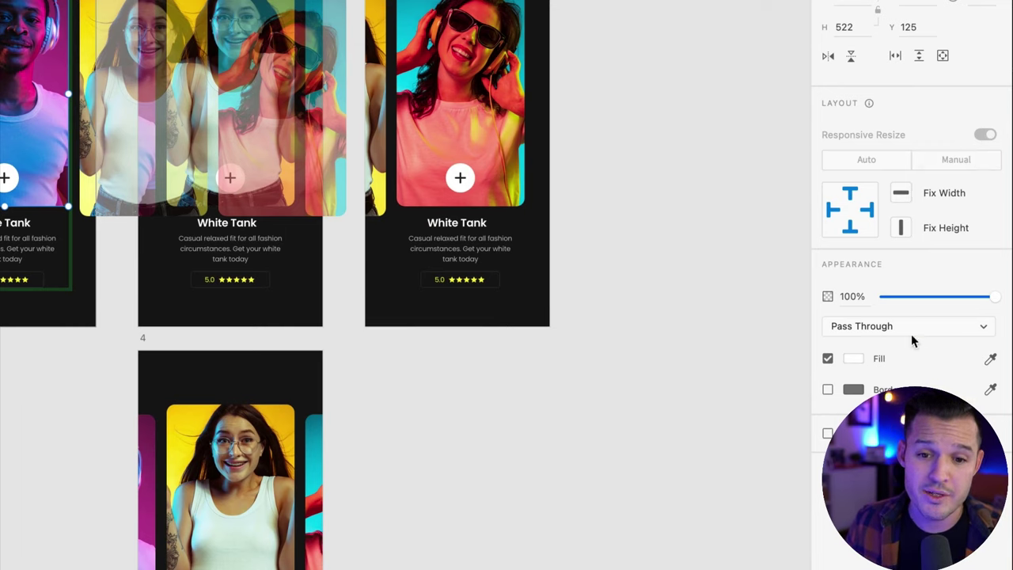
- Try the opacity slider on artboard 3's cards group, ending at 100%, and view the available blend modes
click(503, 144)
mouse_move(987, 357)
mouse_down()
mouse_move(913, 356)
mouse_move(994, 354)
mouse_up()
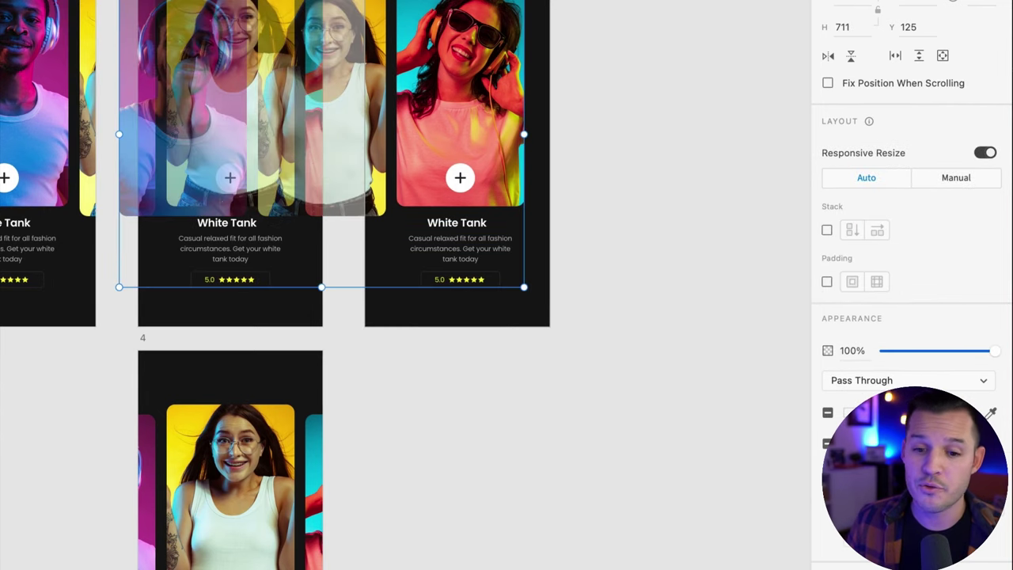
click(871, 380)
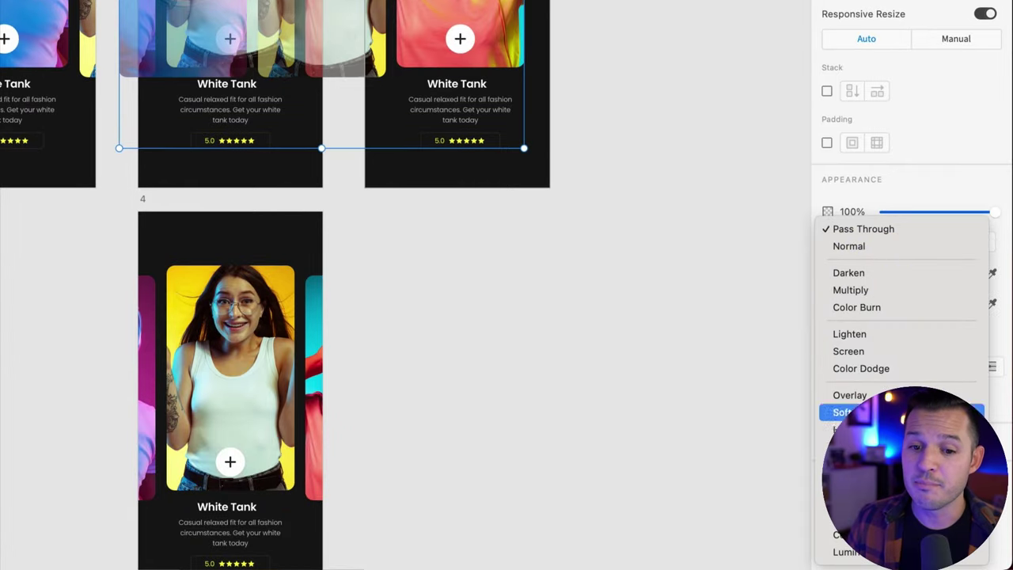
click(730, 276)
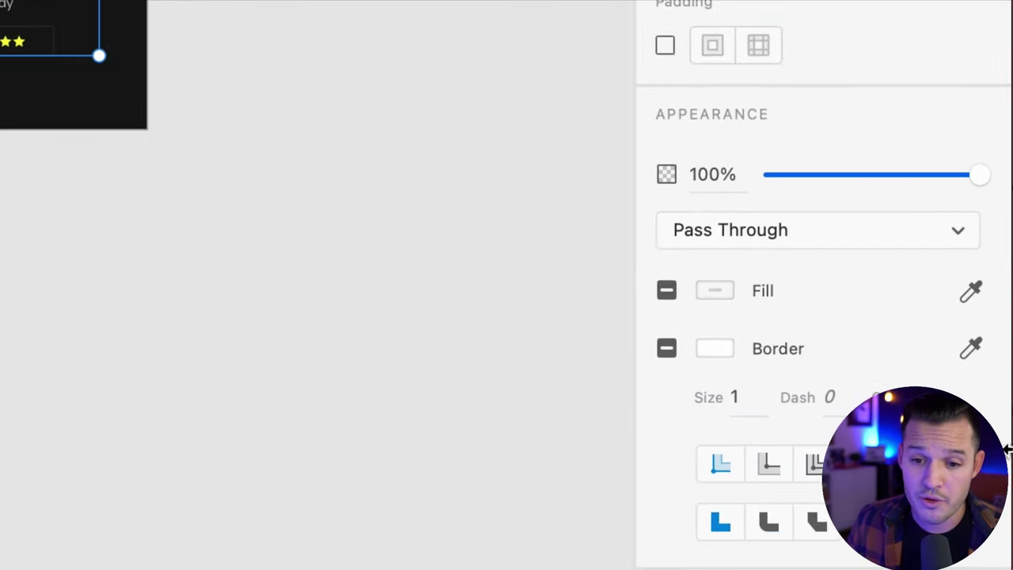
- View the cards group's fill colour picker and its solid and gradient fill types, and clear the selection
click(713, 121)
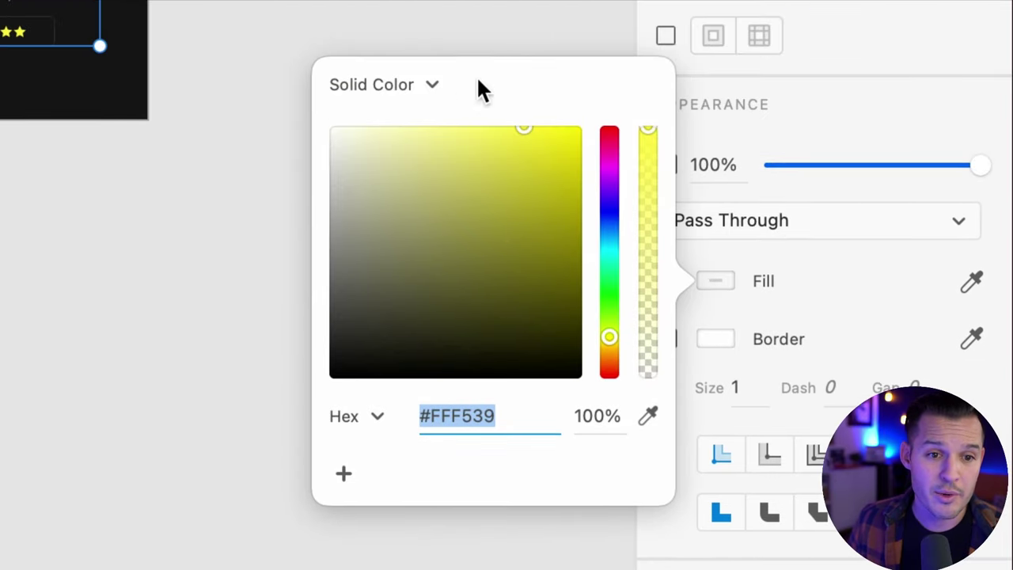
click(422, 85)
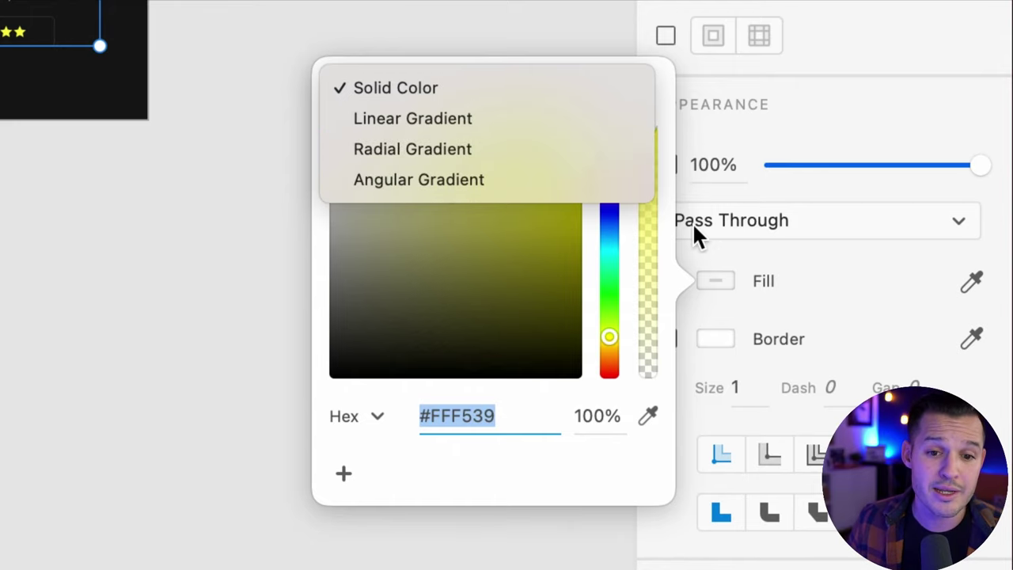
click(760, 282)
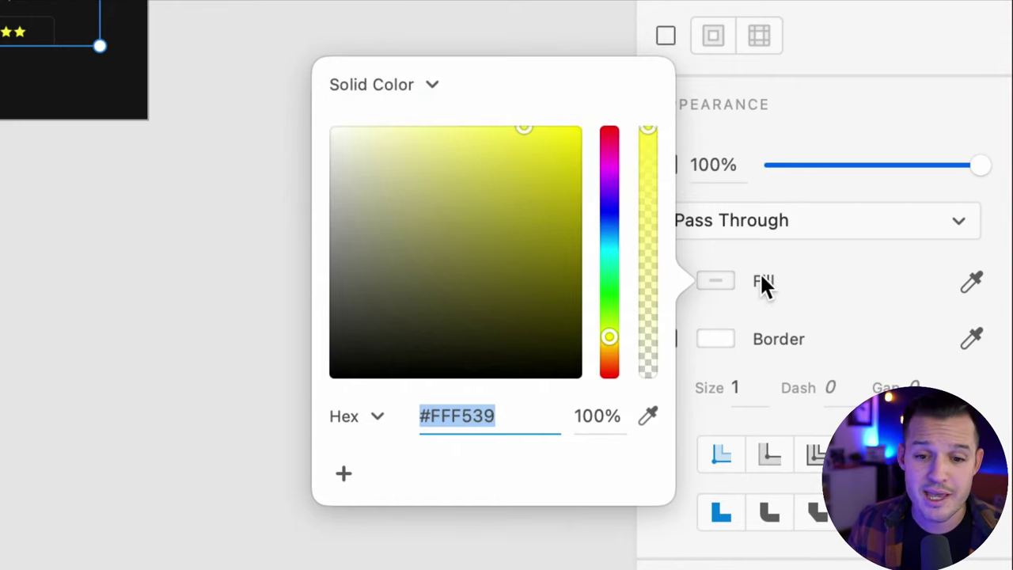
click(802, 275)
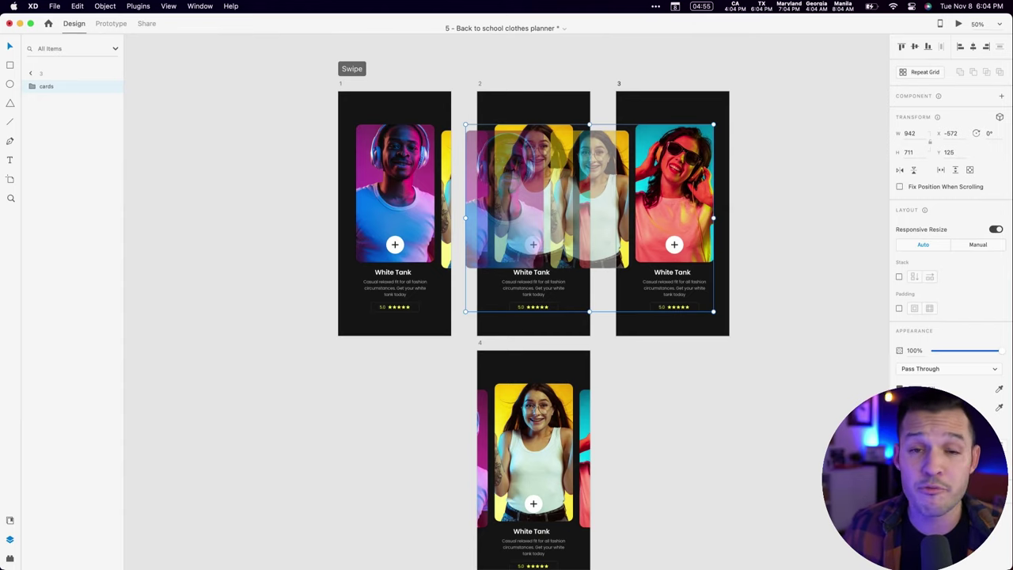
click(807, 315)
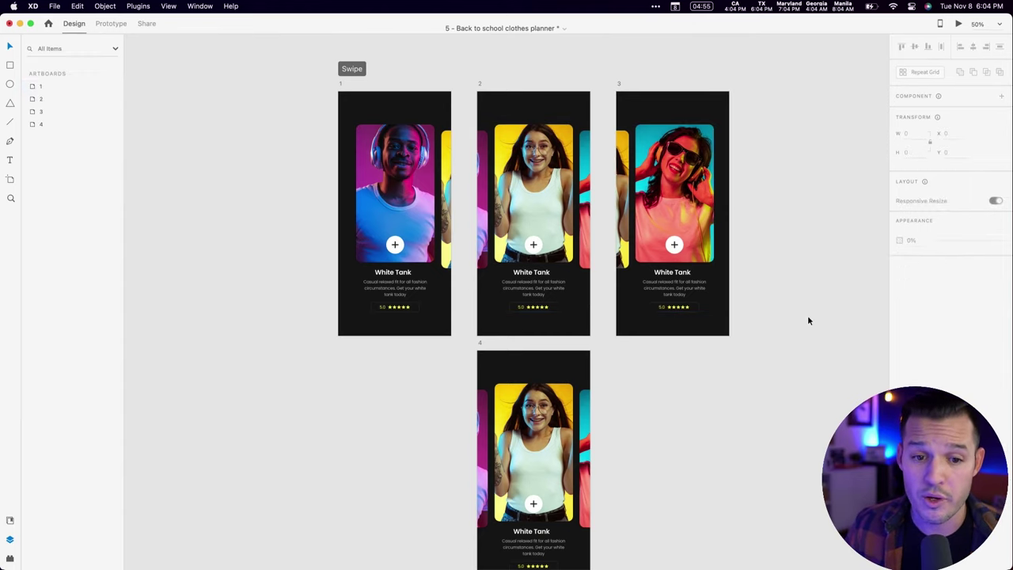
- Examine the text, appearance and effects properties of the card description on artboard 2, and clear the selection
super+click(543, 289)
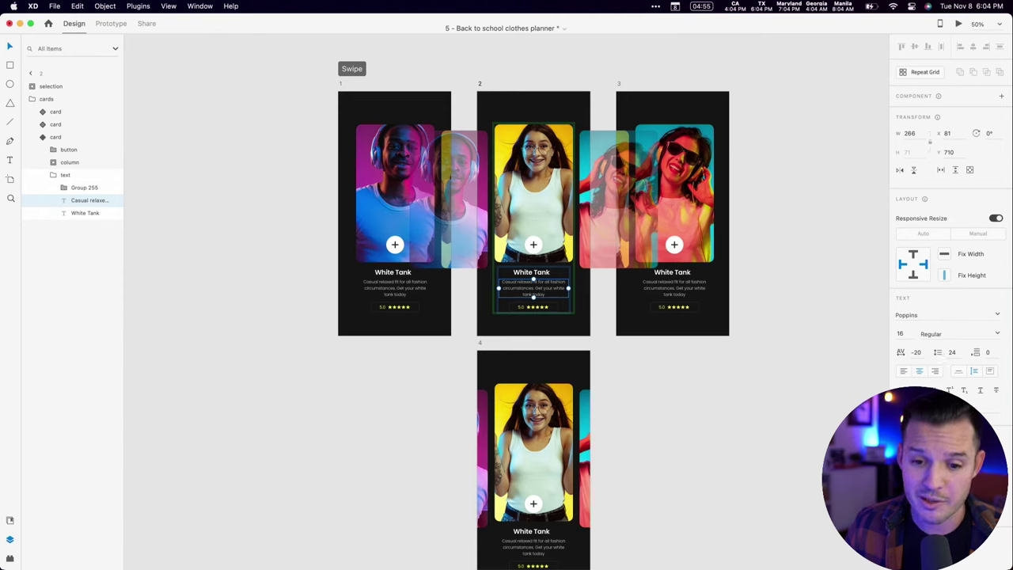
scroll(950, 238, down, 3)
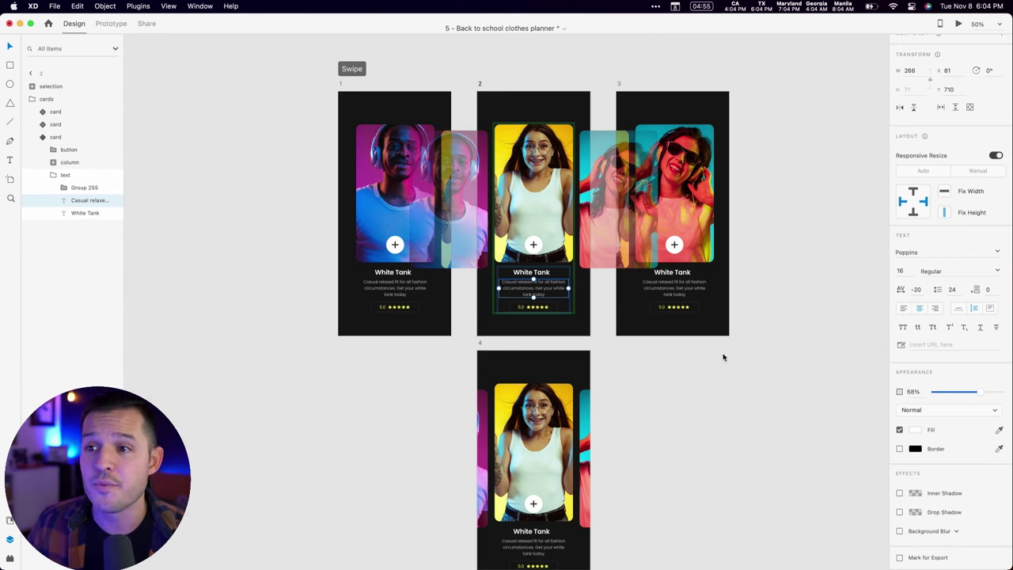
click(723, 357)
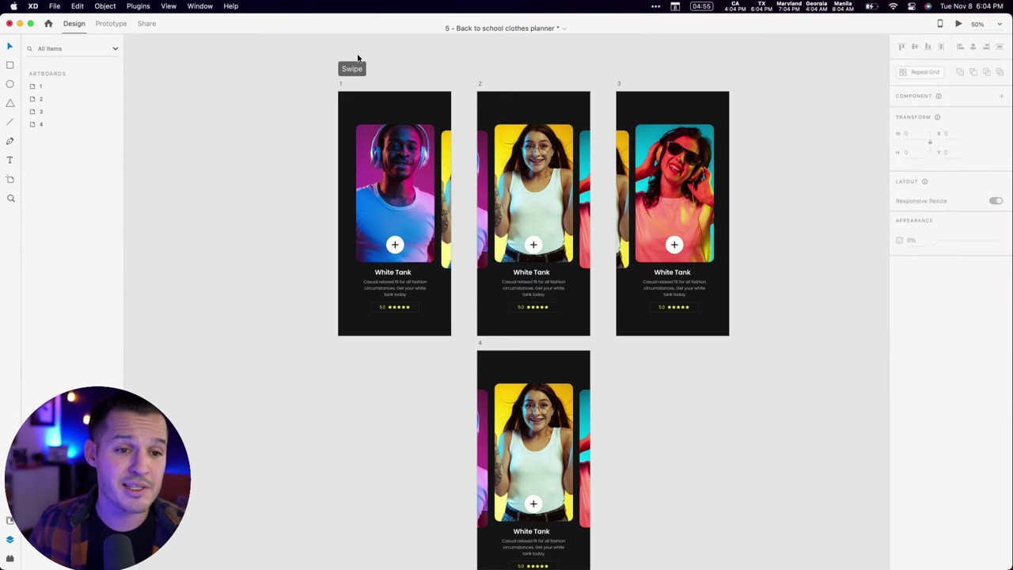
- Select artboards 1 and 2 in turn, and browse the Artboard tool's preset device sizes
click(343, 84)
click(480, 84)
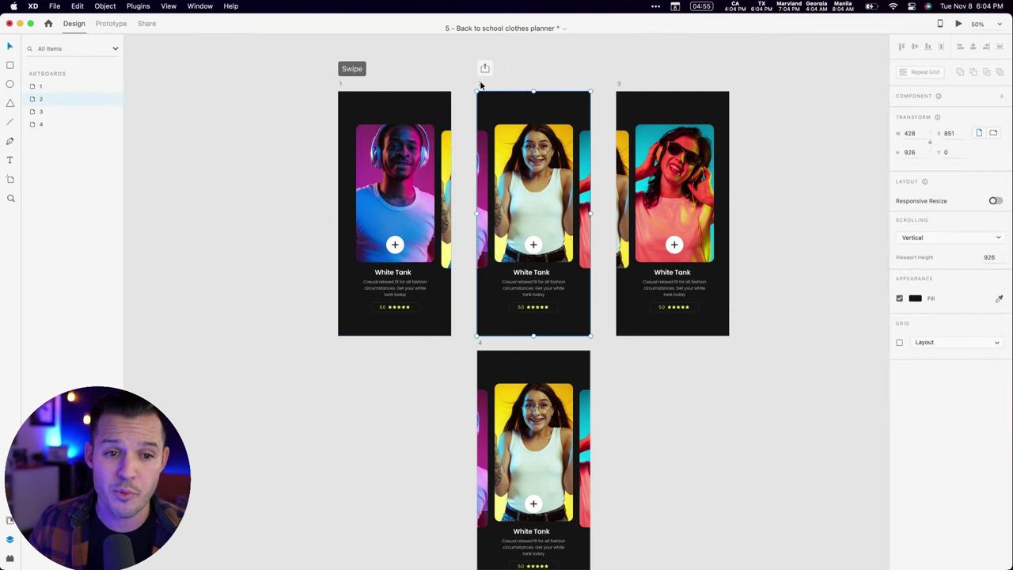
click(11, 180)
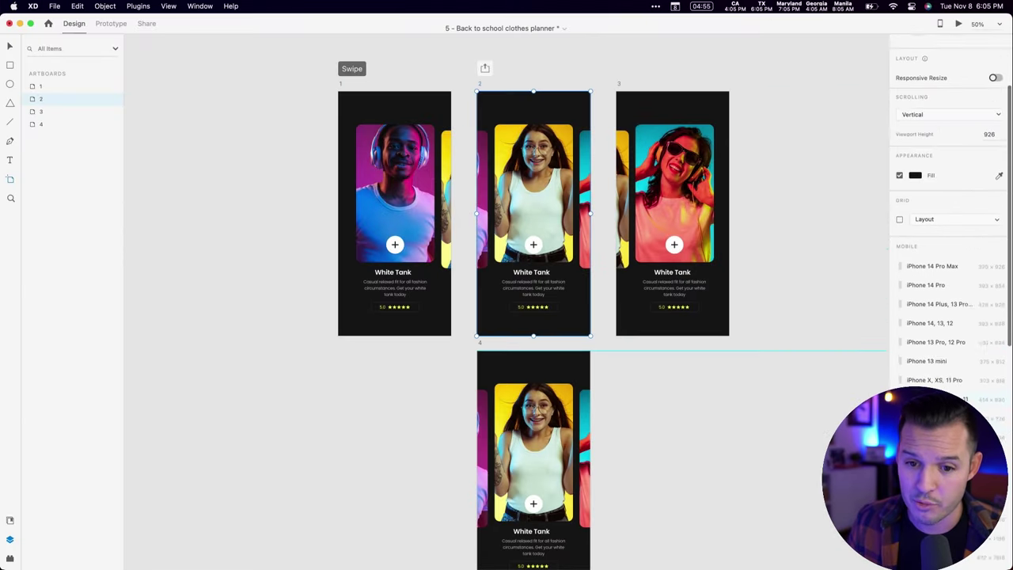
scroll(935, 247, down, 10)
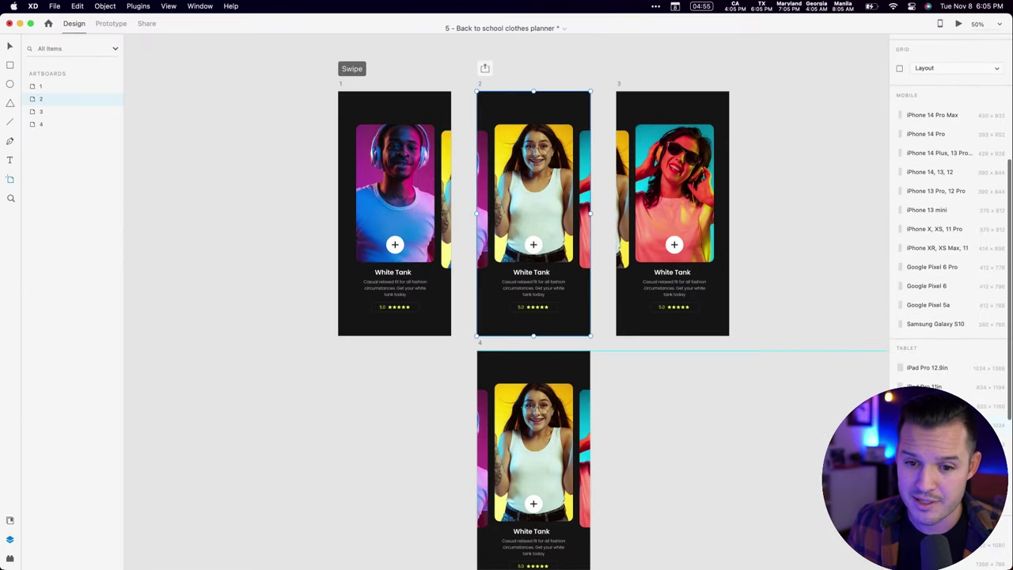
scroll(941, 248, down, 5)
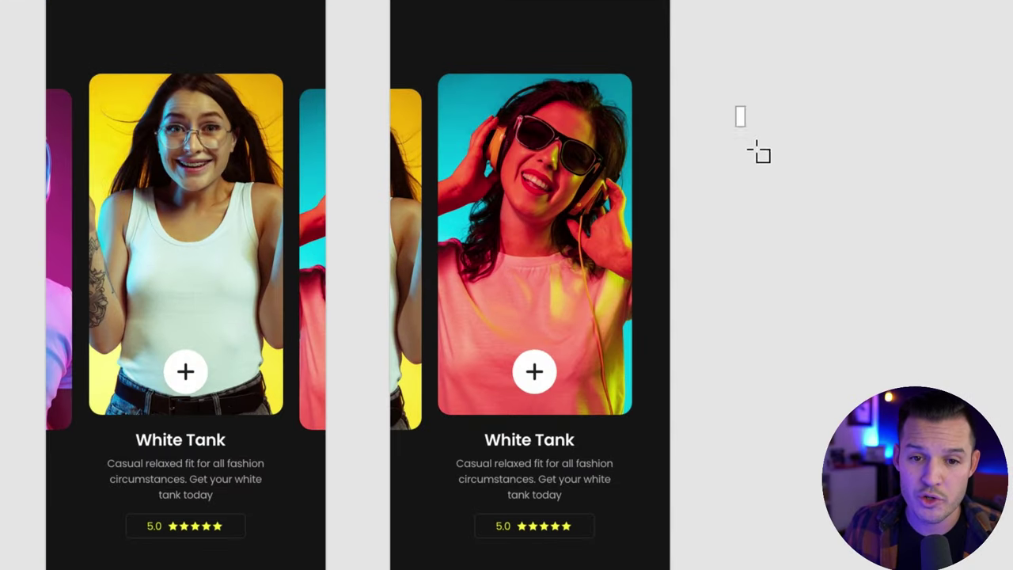
- Draw a custom-size artboard beside artboard 3, and add an iPhone 14 Pro Max preset artboard next to it
drag(756, 138, 823, 226)
drag(905, 327, 925, 357)
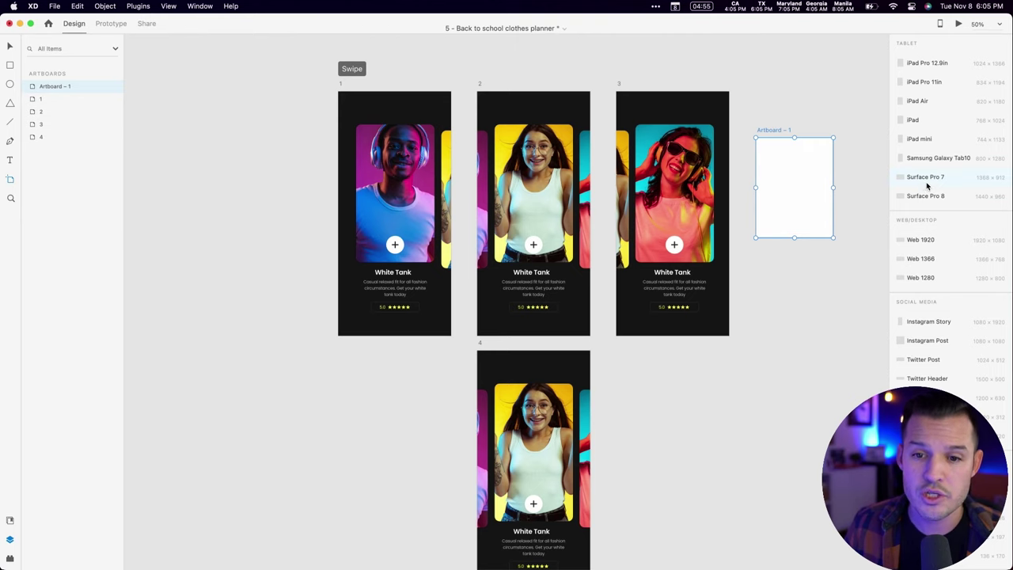
scroll(928, 185, up, 5)
click(935, 144)
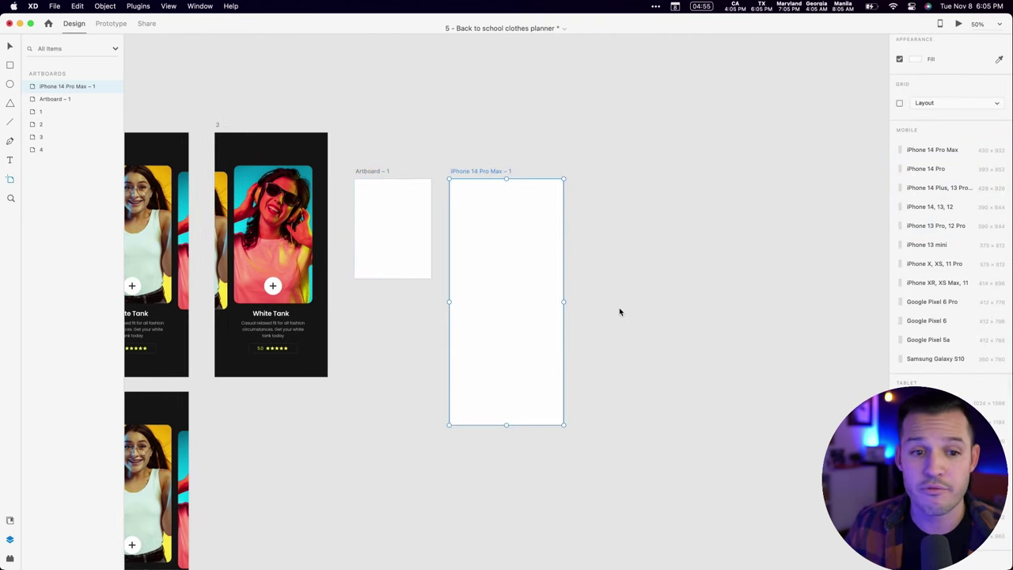
- Move the iPhone 14 Pro Max artboard up level with artboard 3, and open its layer name for editing
drag(479, 171, 486, 124)
double_click(65, 87)
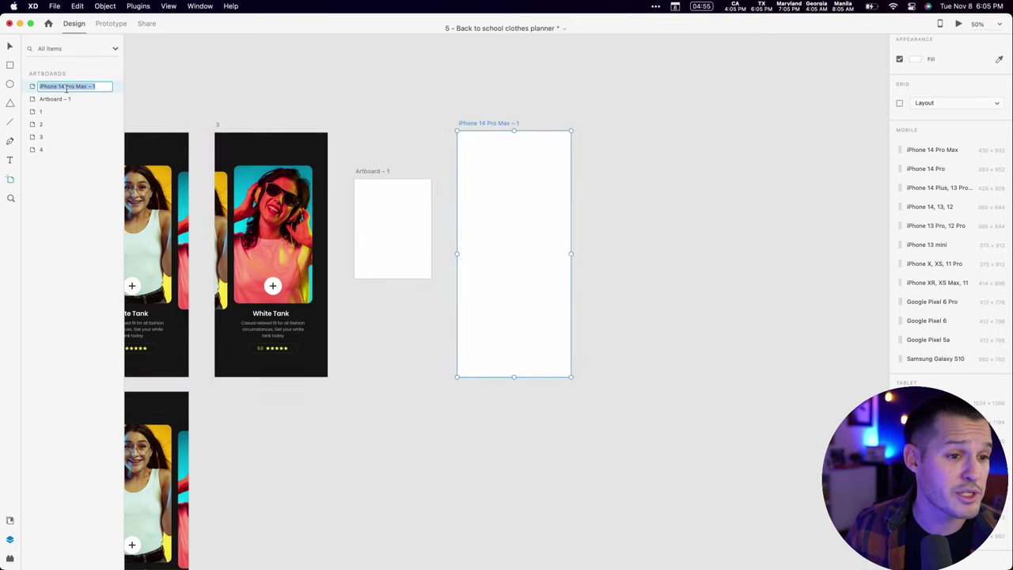
click(414, 102)
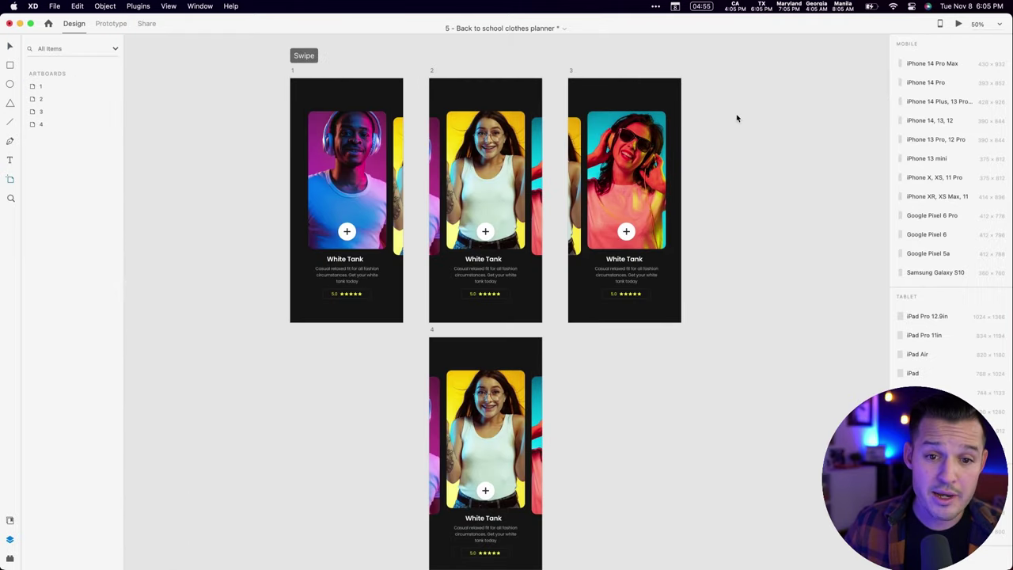
- Add an iPhone 14 Pro Max artboard beside artboard 3, level with its upper edge
click(801, 182)
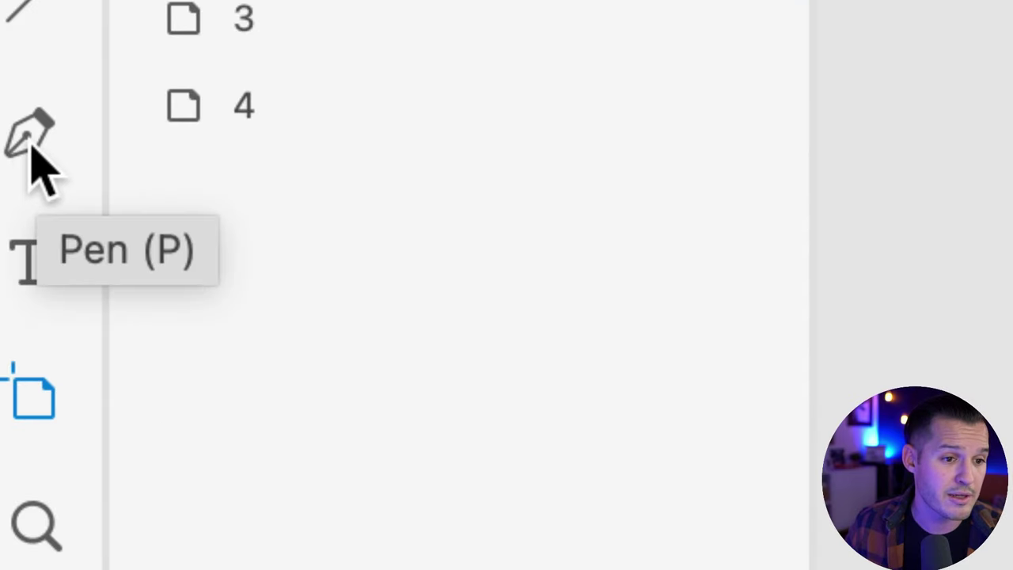
- Draw a closed three-point curved path in the upper part of the iPhone 14 Pro Max artboard with the Pen tool, and adjust its upper-right anchor's curve
click(10, 143)
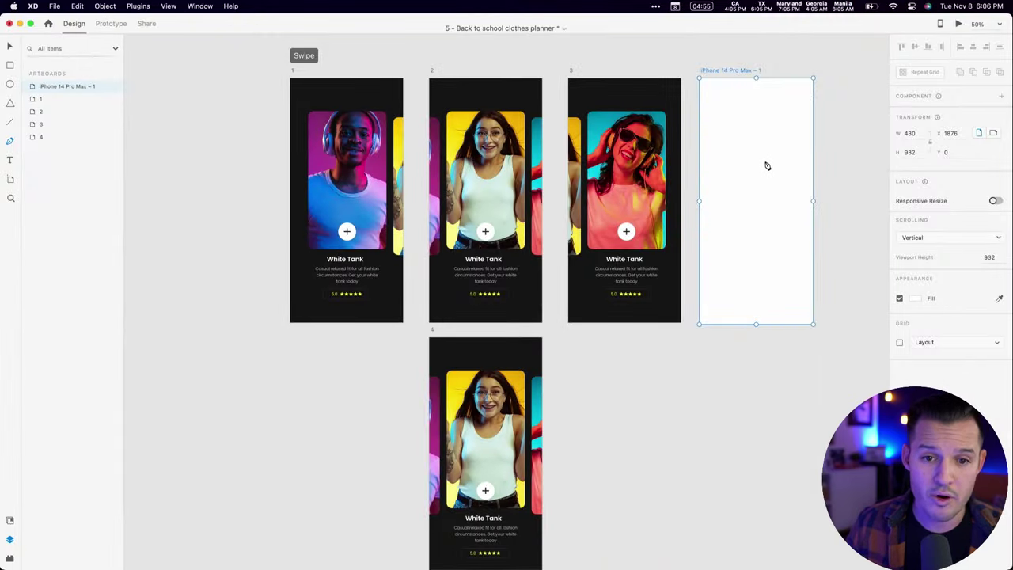
key(super+1)
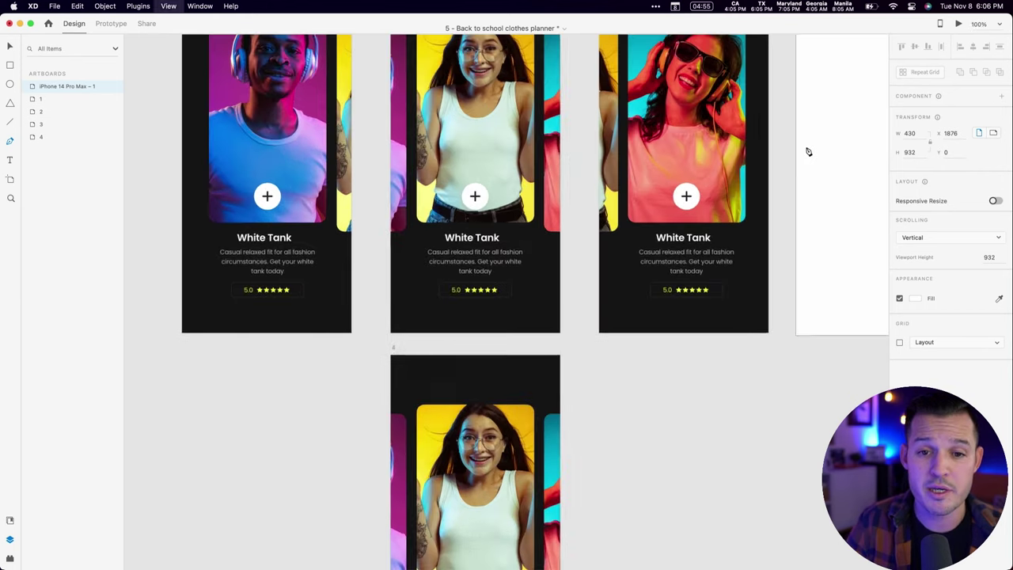
scroll(325, 358, right, 5)
scroll(325, 358, down, 1)
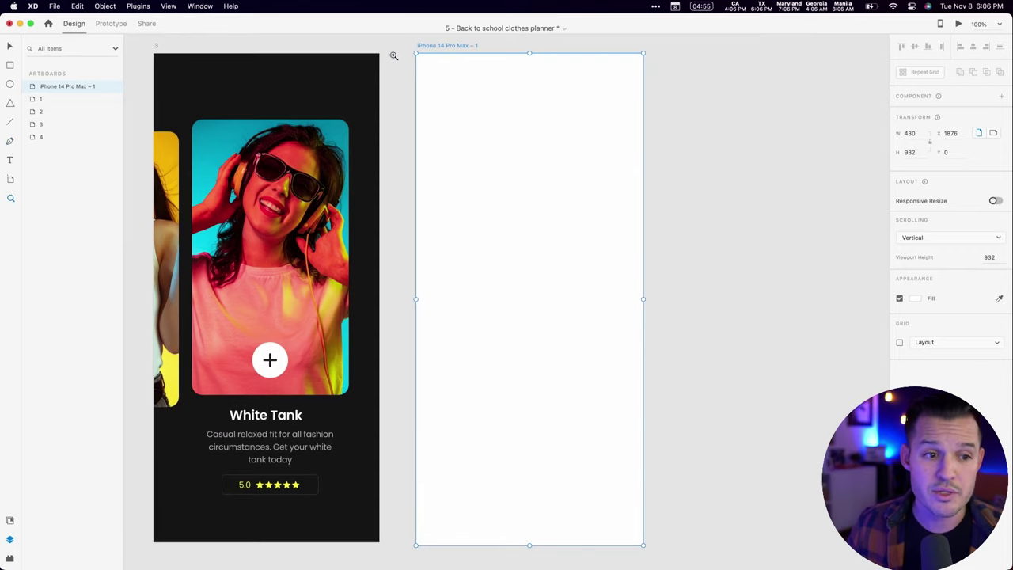
drag(396, 64, 717, 410)
drag(246, 138, 708, 436)
scroll(689, 316, down, 3)
drag(672, 201, 686, 464)
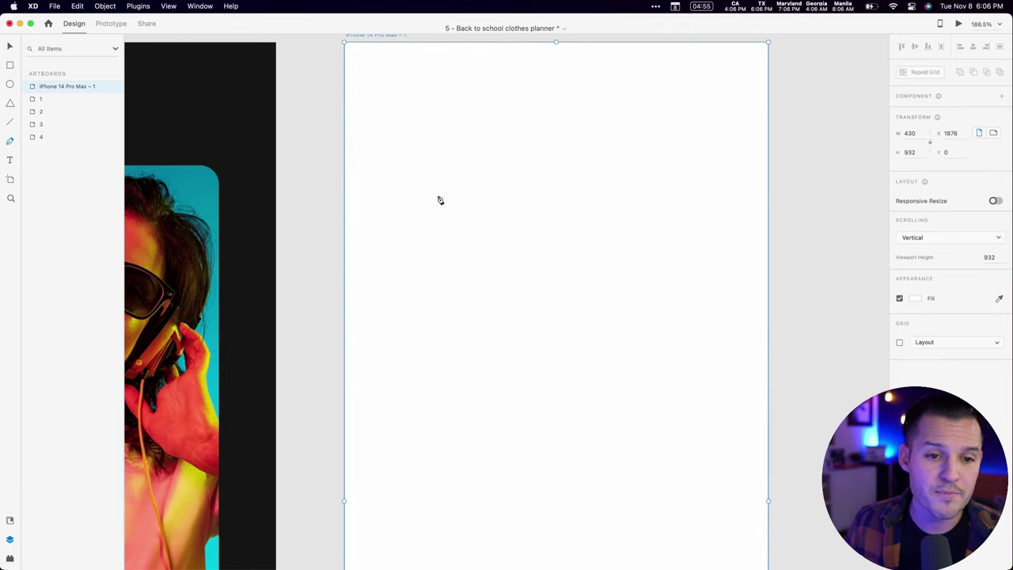
click(411, 172)
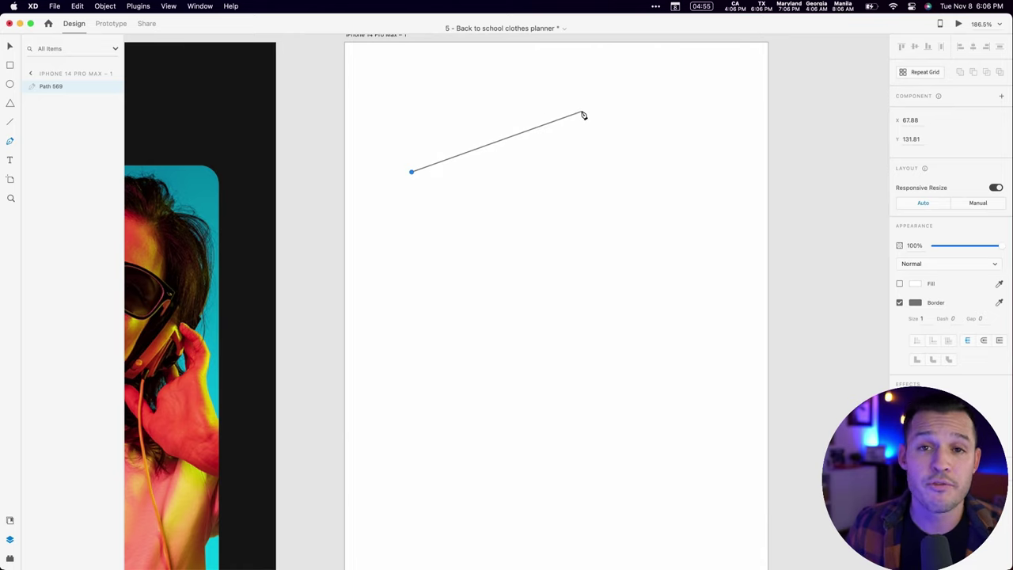
drag(584, 116, 728, 174)
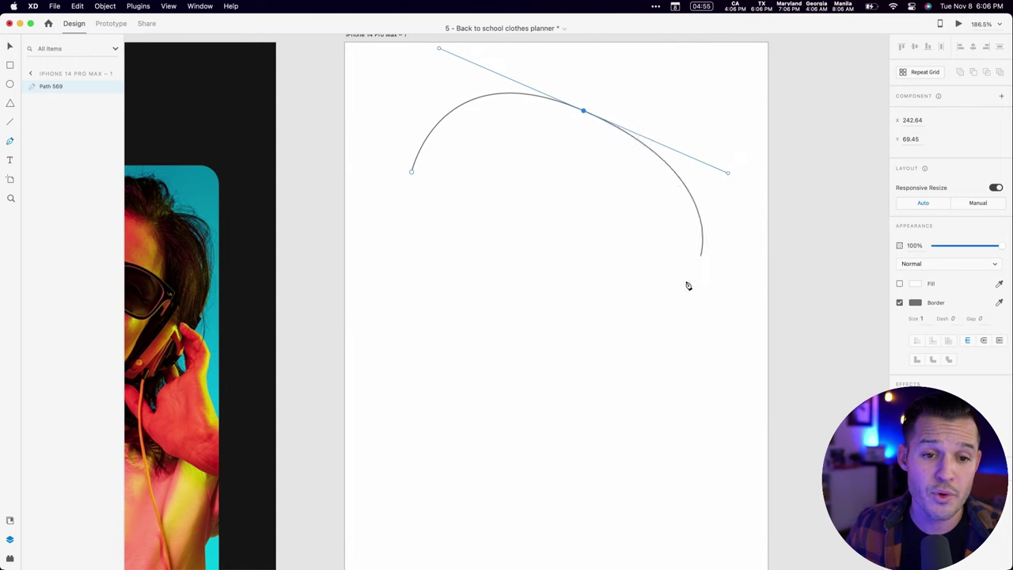
click(550, 349)
drag(411, 172, 441, 70)
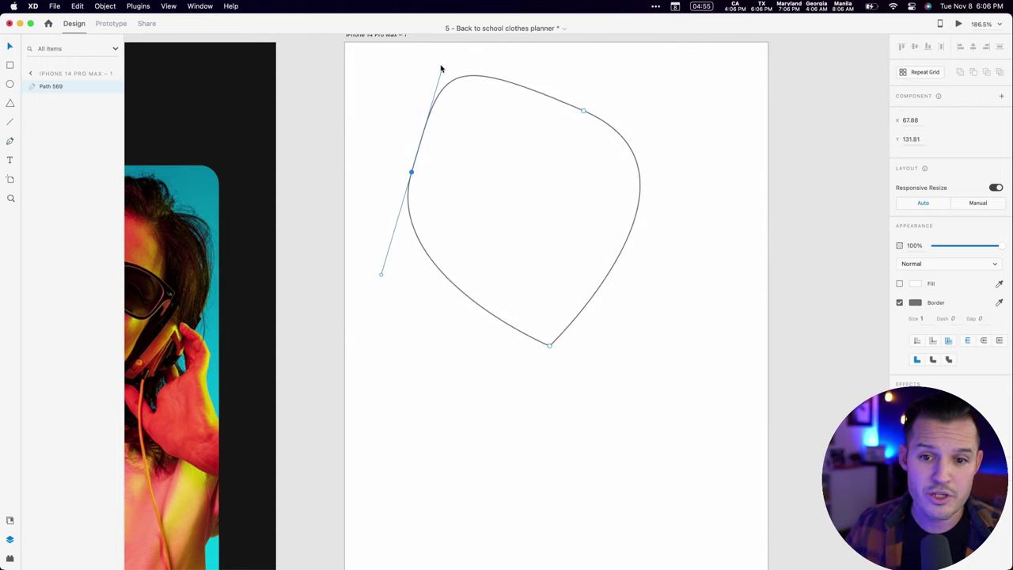
click(583, 112)
drag(730, 175, 744, 151)
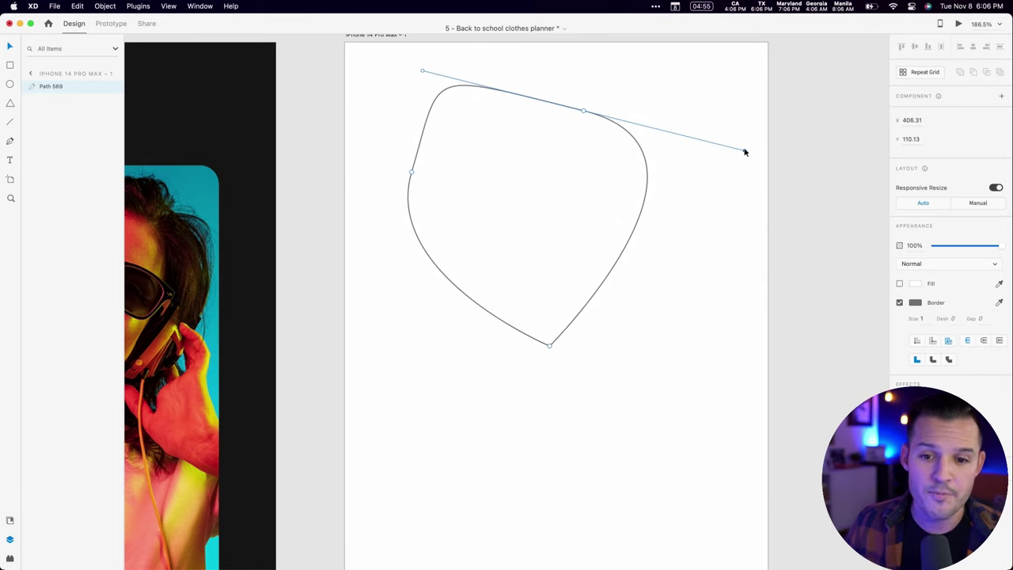
- Fill the curved path with a bright magenta solid color and turn off its border
click(899, 283)
click(918, 284)
click(858, 276)
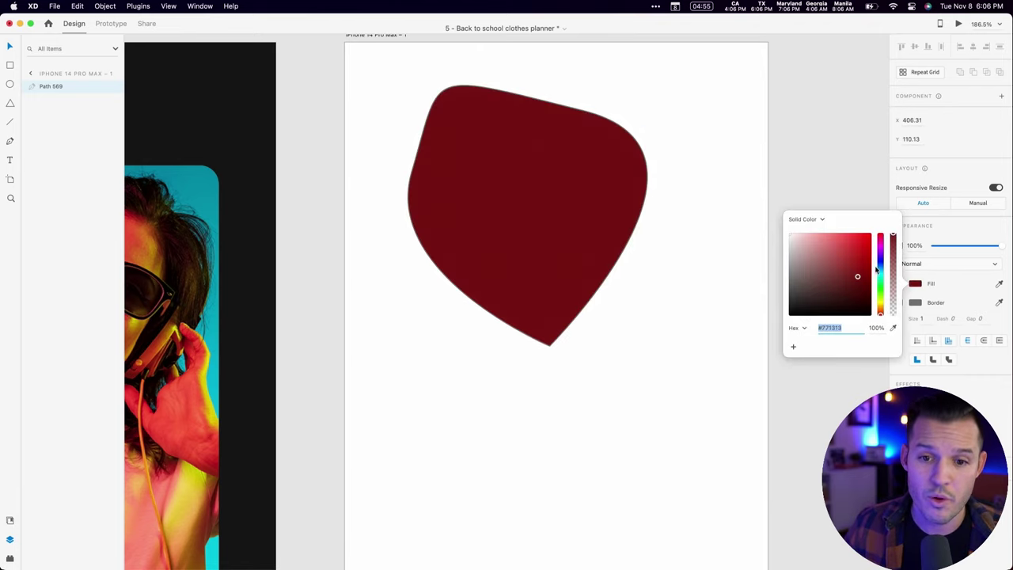
drag(883, 257, 881, 240)
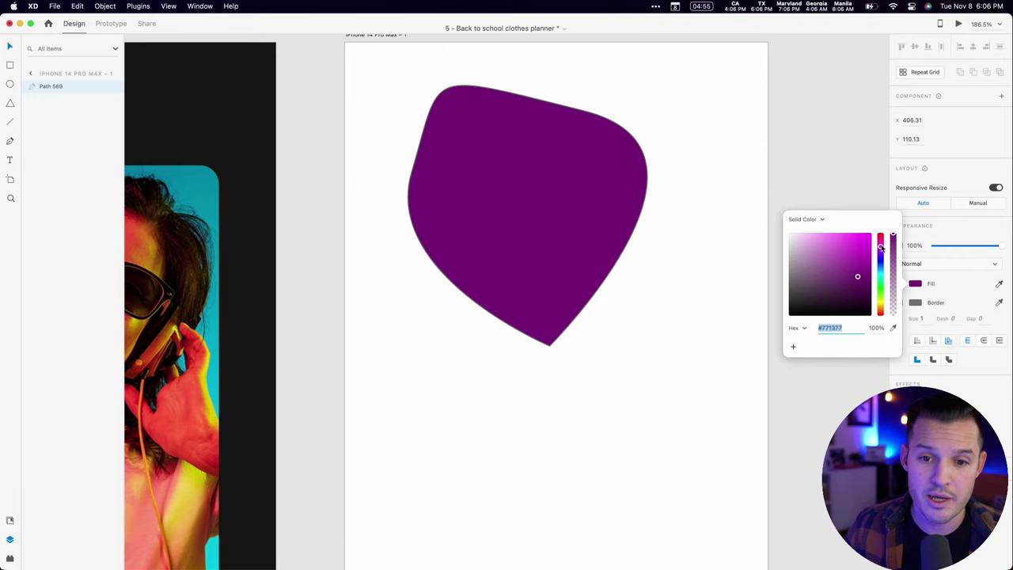
click(915, 304)
click(899, 303)
click(899, 303)
click(899, 302)
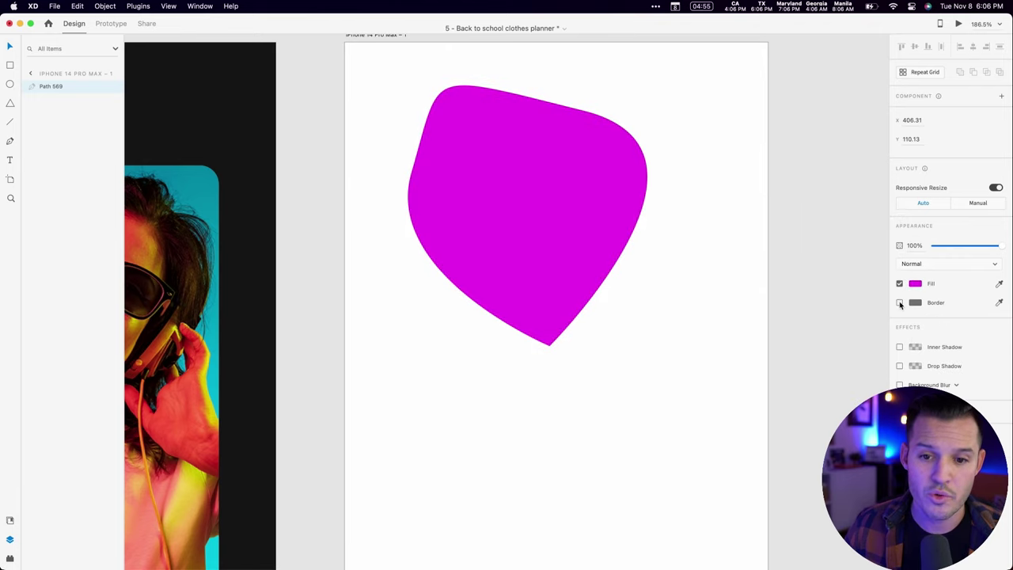
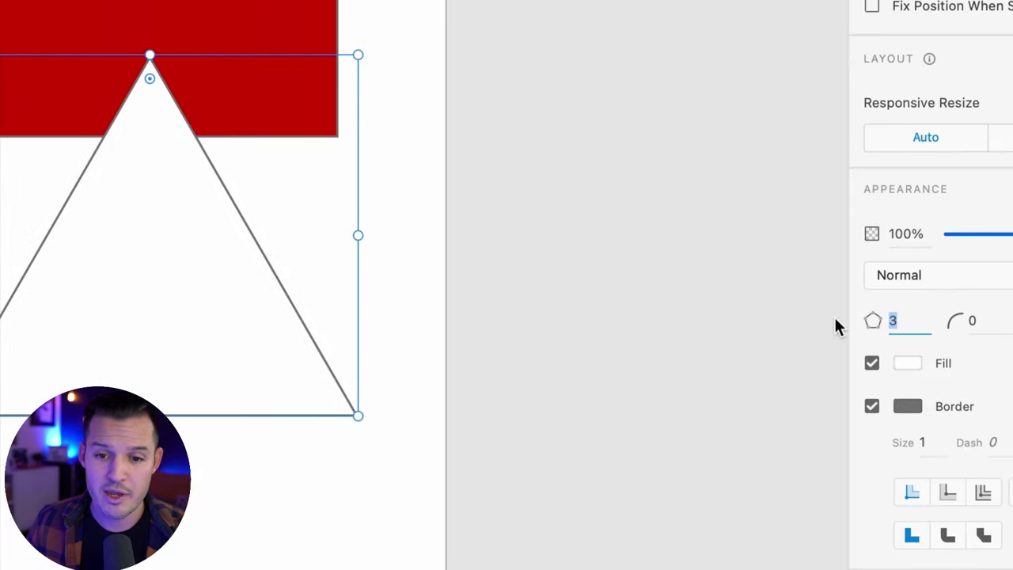
- Raise the white triangle's corner count step by step to 29
scroll(839, 327, left, 5)
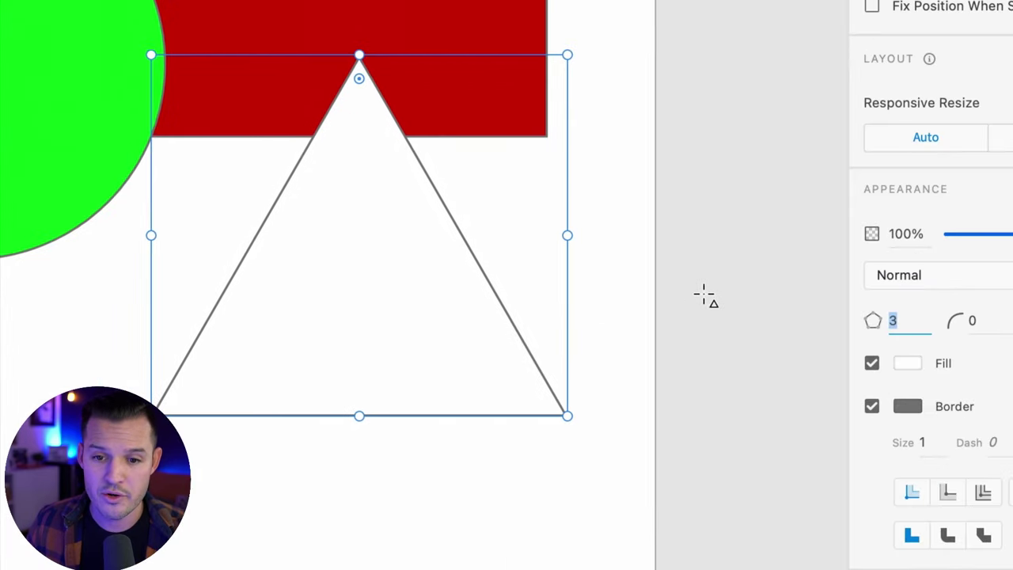
key(Up)
key(Up)
key(Up)
key(Up)
key(Up)
key(Up)
key(Up)
key(Up)
key(Up)
key(Up)
key(Up)
key(Up)
key(Up)
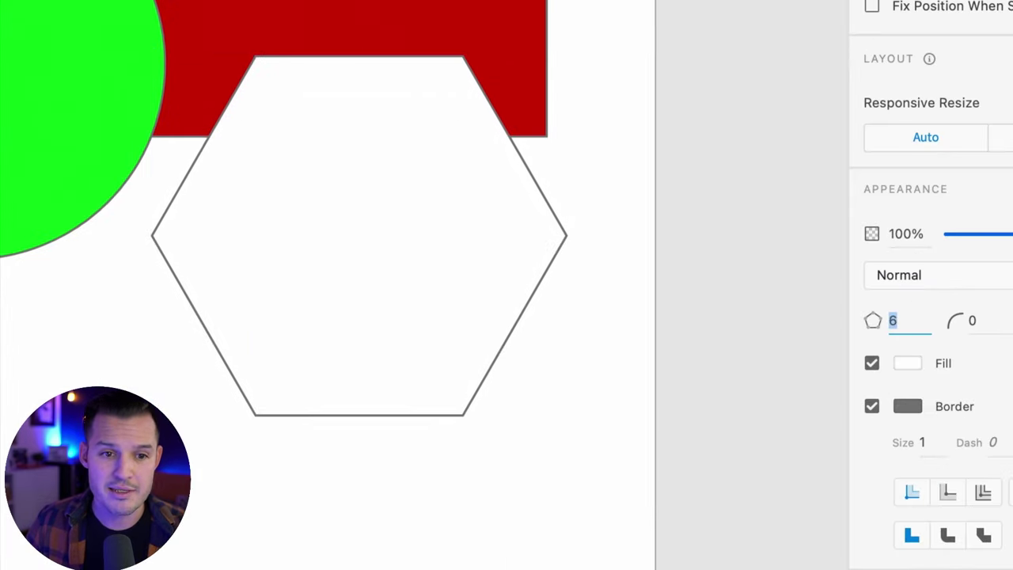
key(Up)
key(Up)
key(Up)
key(Up)
key(Up)
key(Up)
key(Up)
key(Up)
key(Up)
key(Up)
key(Up)
key(Up)
key(Up)
key(Up)
key(Up)
key(Up)
key(Up)
key(Up)
key(Up)
key(Up)
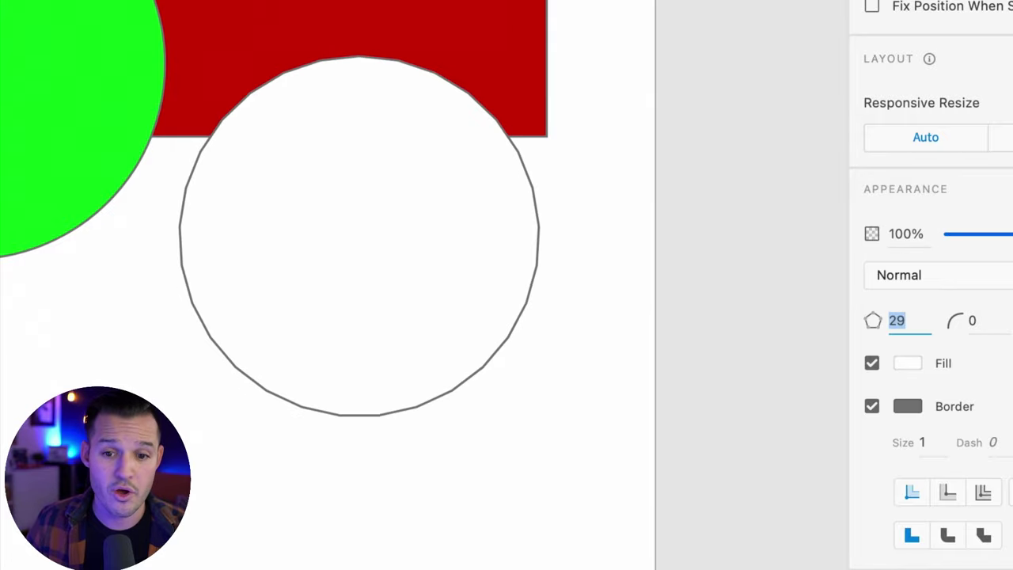
- Lower the polygon's corner count step by step back to 3
key(Down)
key(Down)
key(Down)
key(Down)
key(Down)
key(Down)
key(Down)
key(Down)
key(Down)
key(Down)
key(Down)
key(Down)
key(Down)
key(Down)
key(Down)
key(Down)
key(Down)
key(Down)
key(Down)
key(Down)
key(Down)
key(Down)
key(Down)
key(Down)
key(Down)
key(Down)
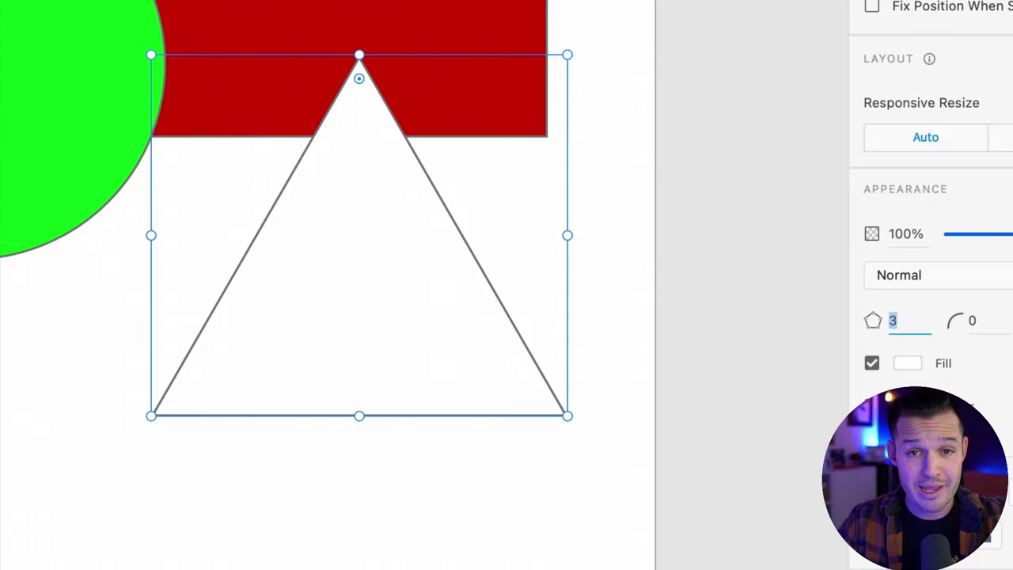
- Try 13 and 8 corners on the polygon, and set its corner count to 7
text(13)
key(Return)
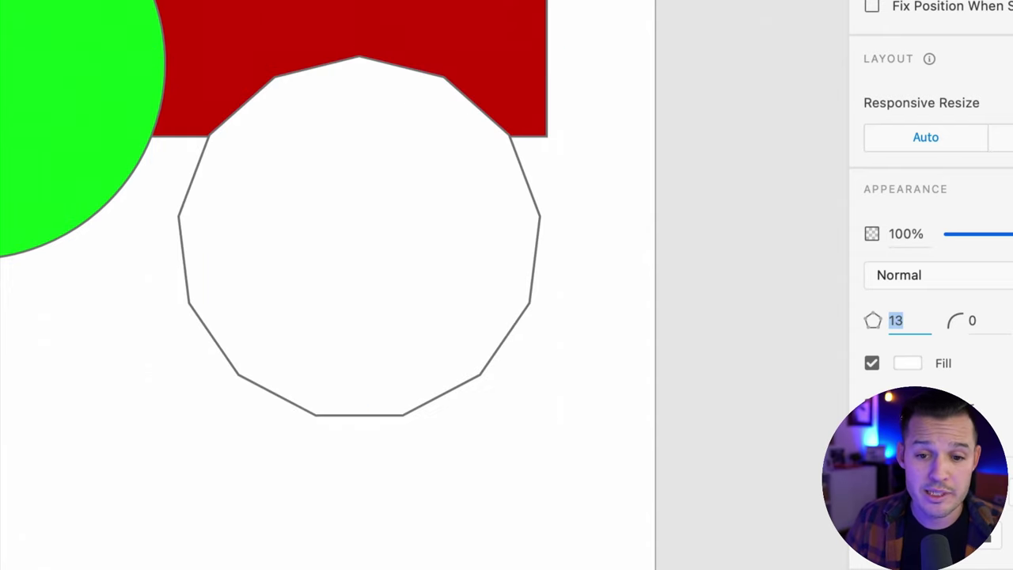
text(8)
key(Return)
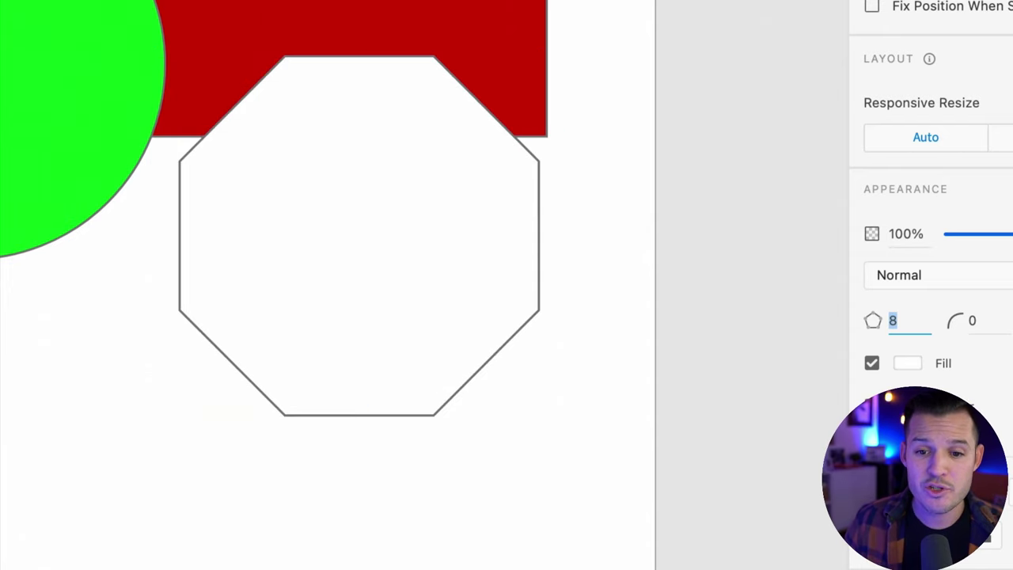
text(7)
key(Return)
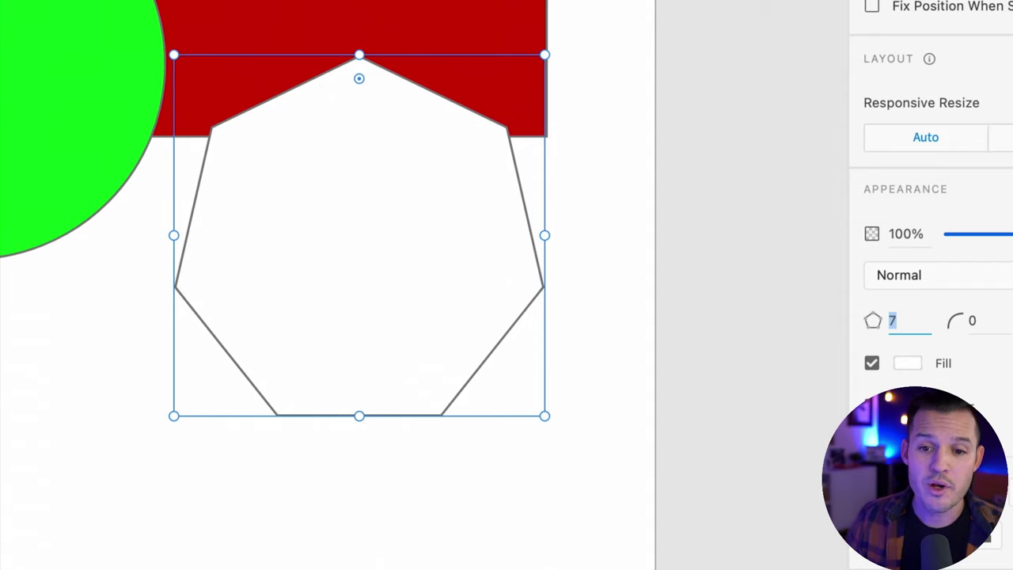
- Try larger and smaller corner radii on the seven-sided polygon, and set its corner radius to 4
key(Tab)
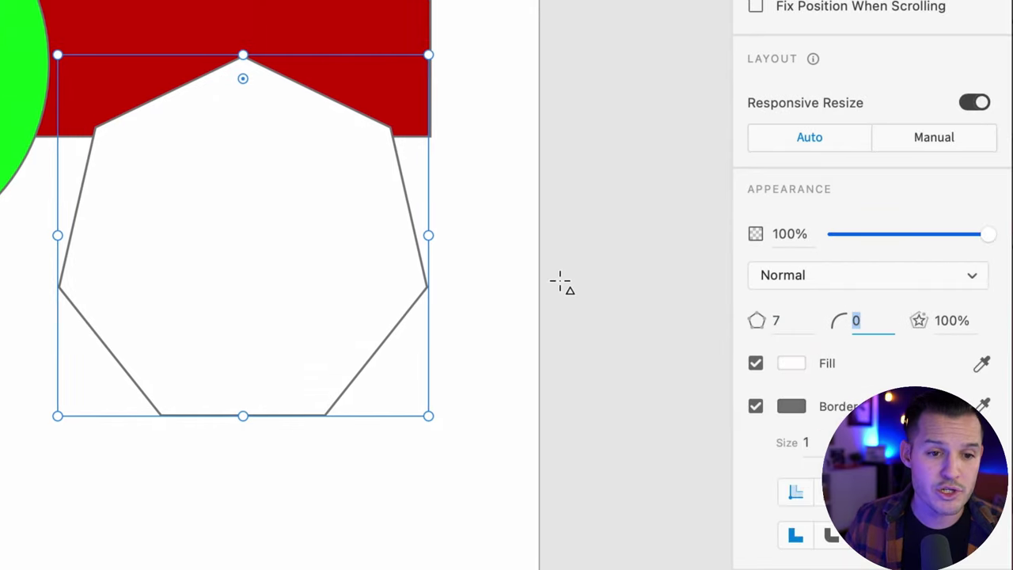
scroll(561, 285, left, 4)
key(shift+Up)
key(shift+Up)
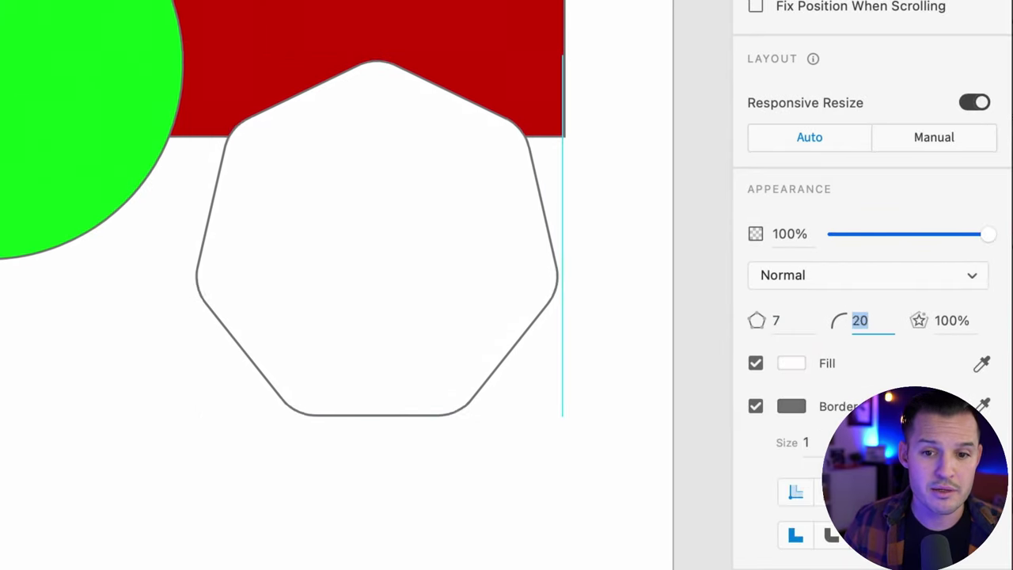
key(shift+Up)
key(shift+Up)
key(shift+Up)
key(shift+Up)
key(shift+Down)
key(shift+Down)
key(shift+Down)
key(shift+Down)
key(shift+Down)
key(shift+Down)
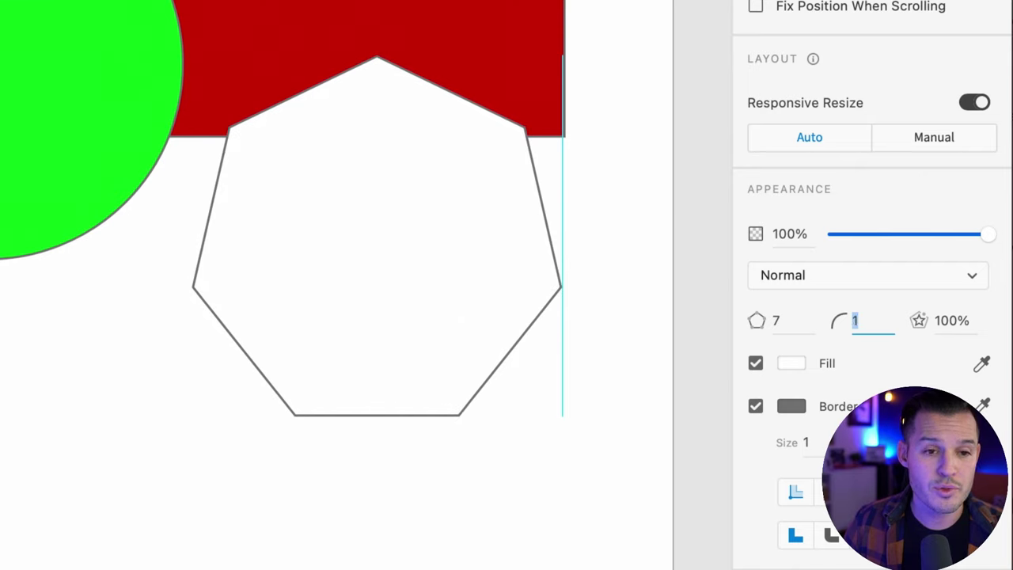
key(shift+Up)
key(shift+Down)
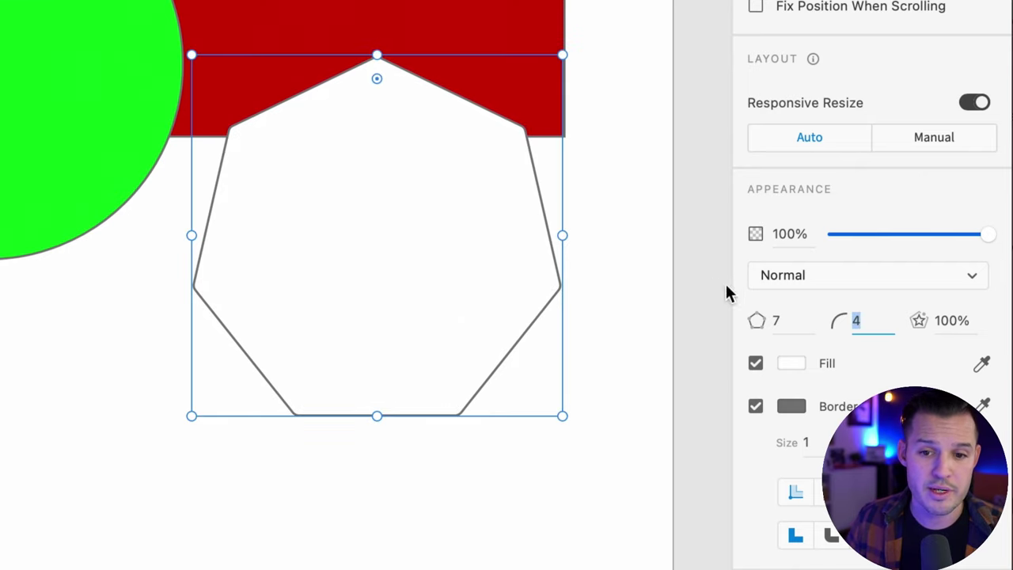
- Try lower star ratios on the seven-sided polygon, and bring the ratio back to 100%
click(950, 320)
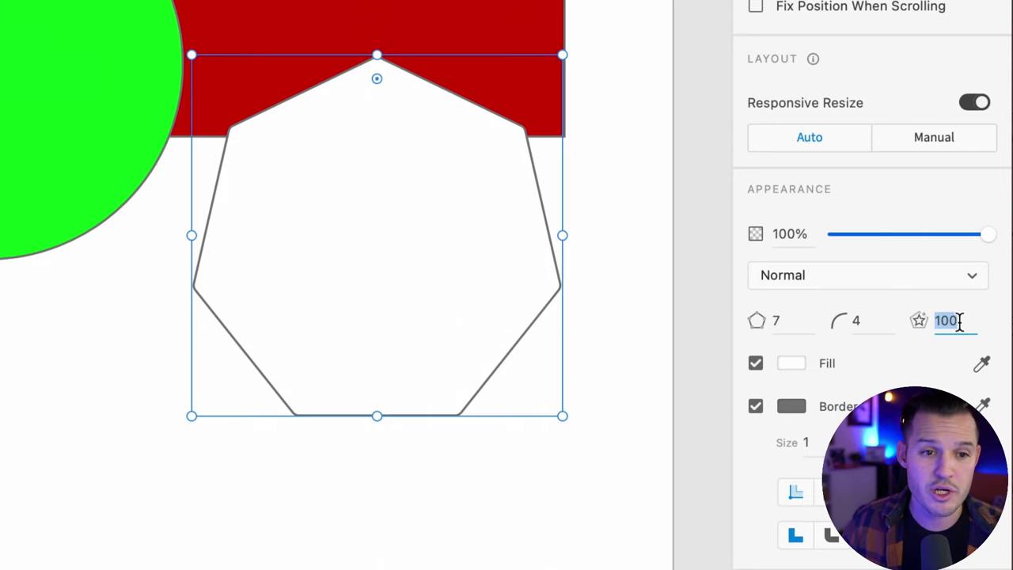
key(shift+Down)
key(shift+Down)
key(shift+Down)
key(shift+Down)
key(shift+Down)
key(shift+Up)
key(shift+Up)
key(shift+Up)
key(shift+Up)
key(shift+Up)
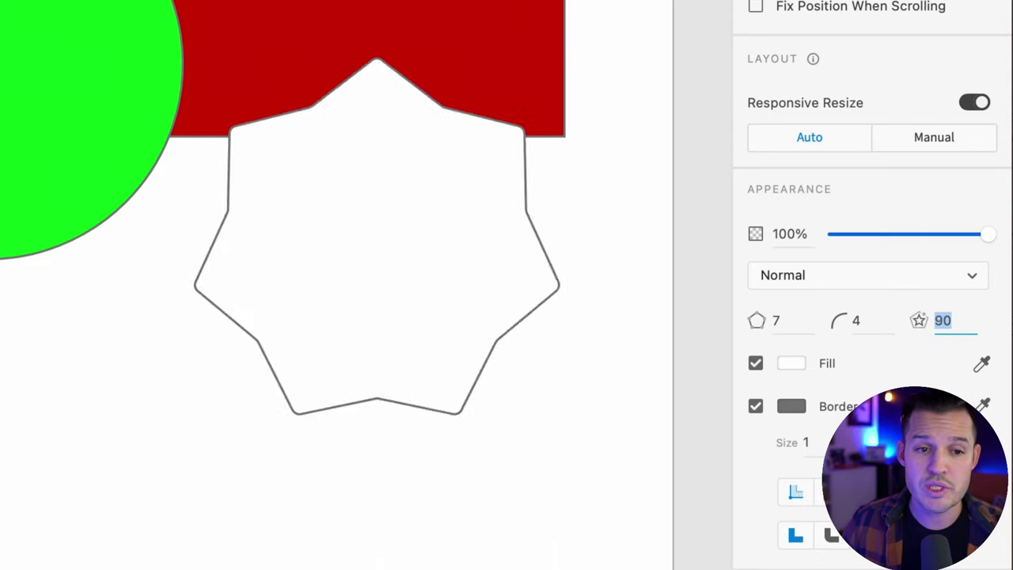
key(shift+Down)
key(shift+Down)
key(shift+Down)
key(shift+Down)
key(shift+Up)
key(shift+Up)
key(shift+Up)
key(shift+Up)
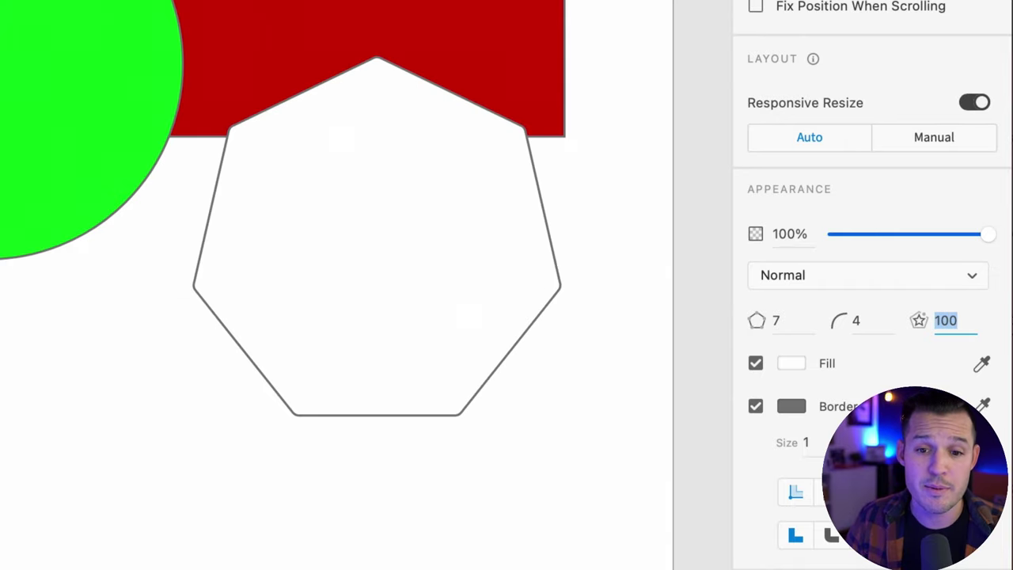
- Reduce the polygon's star ratio to about 46% to make a seven-pointed star, keeping its corner radius at 4
key(shift+Down)
key(shift+Down)
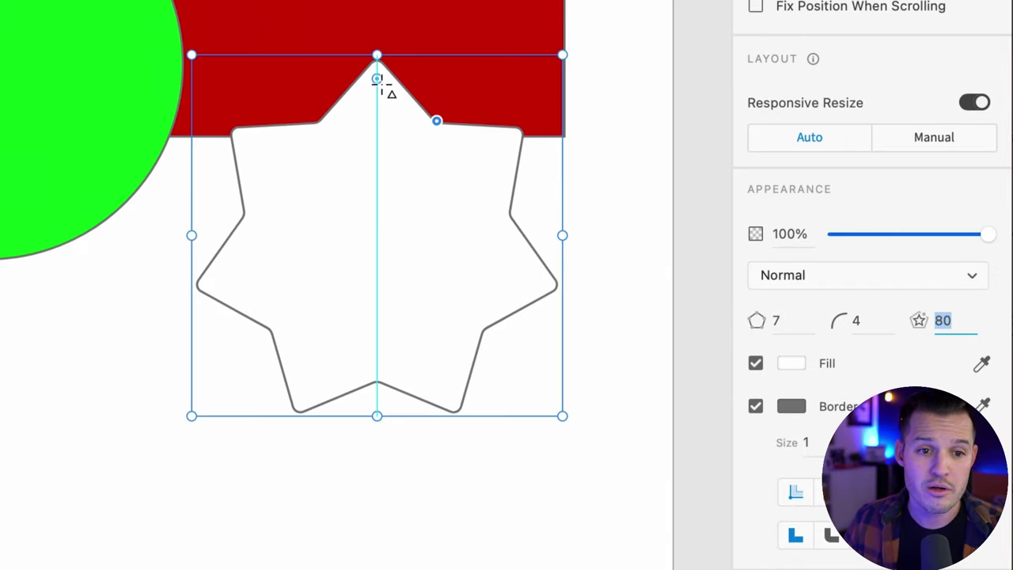
mouse_move(375, 76)
mouse_down()
mouse_move(374, 111)
mouse_move(380, 66)
mouse_up()
drag(436, 121, 412, 170)
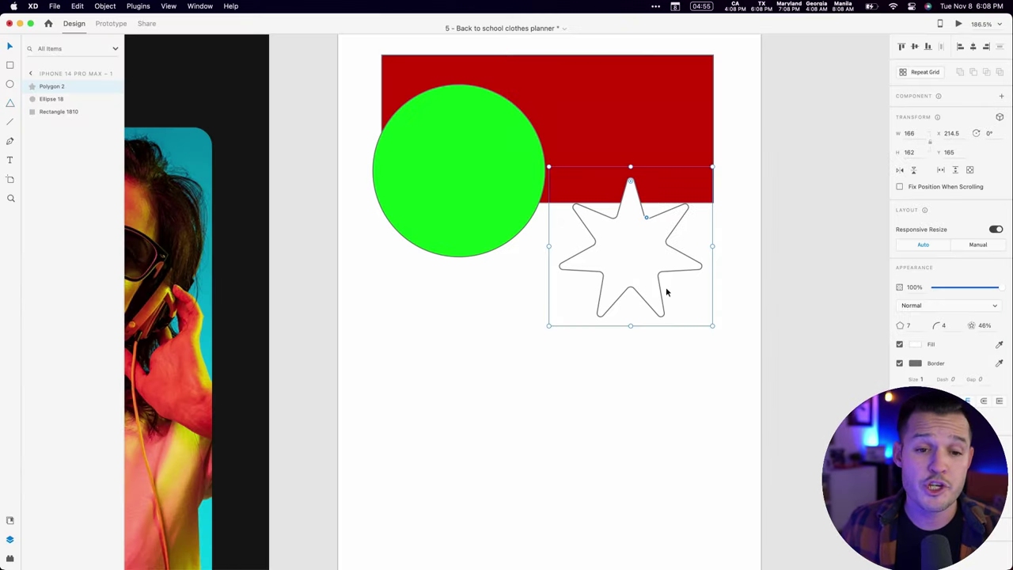
- Move the star up to overlap more of the red rectangle, and select the rectangle, circle and star together
drag(667, 292, 657, 251)
drag(734, 297, 364, 41)
scroll(488, 187, up, 3)
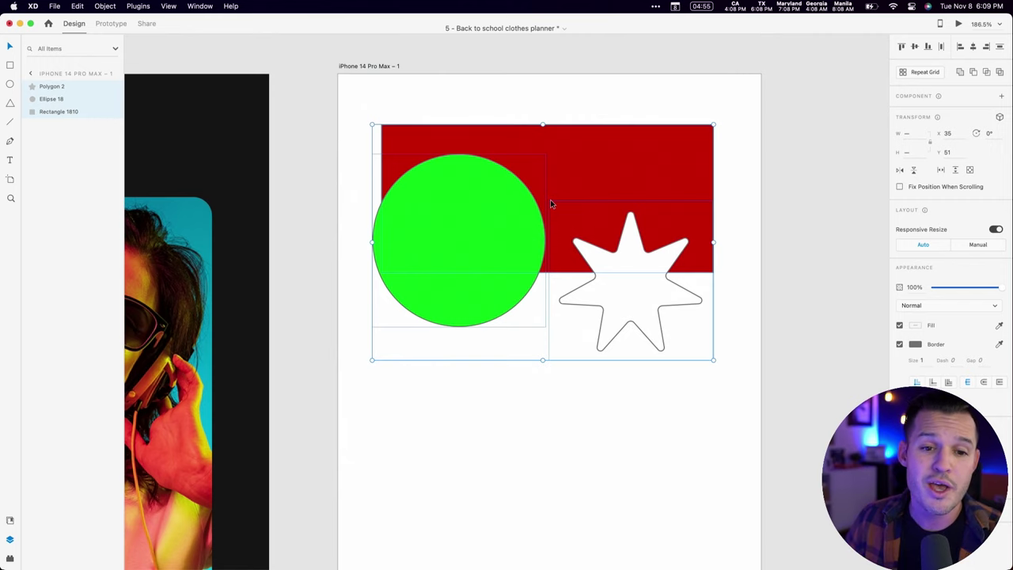
drag(353, 97, 736, 394)
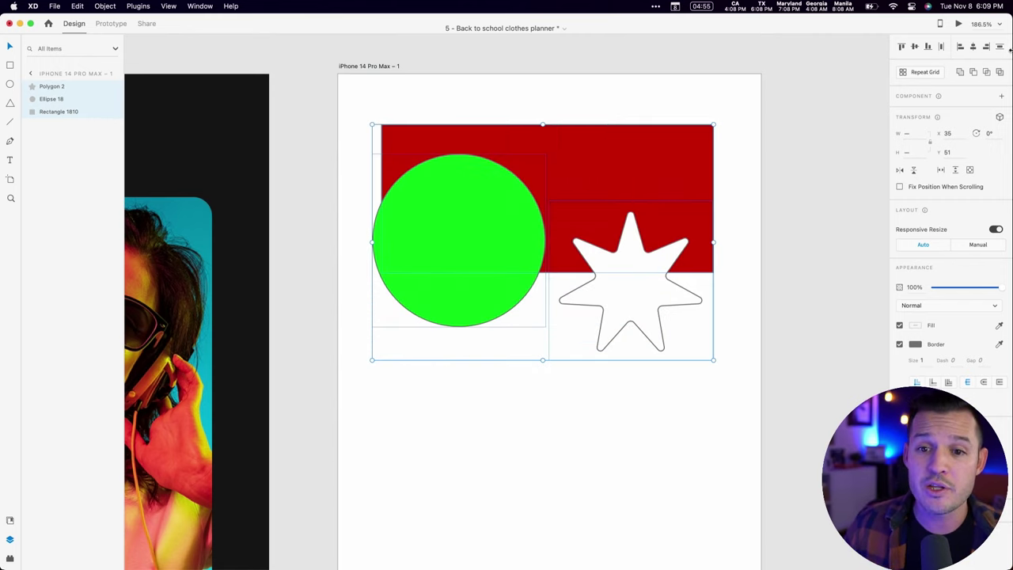
- Try merging the rectangle, circle and star with a Union operation, and undo it
click(960, 72)
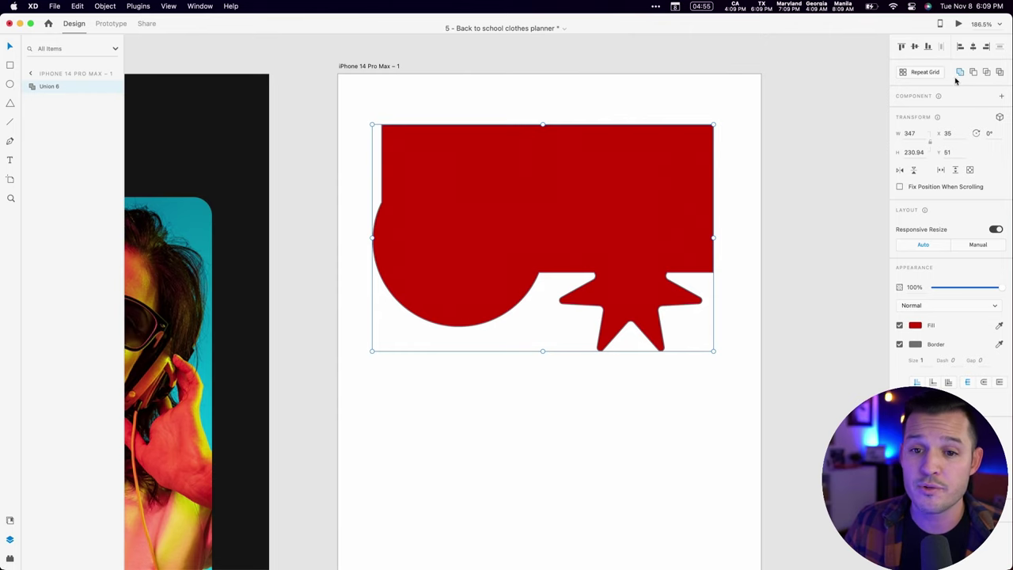
key(super+z)
- Subtract the circle and star from the red rectangle, and select the polygon and ellipse in turn inside the subtraction
click(974, 72)
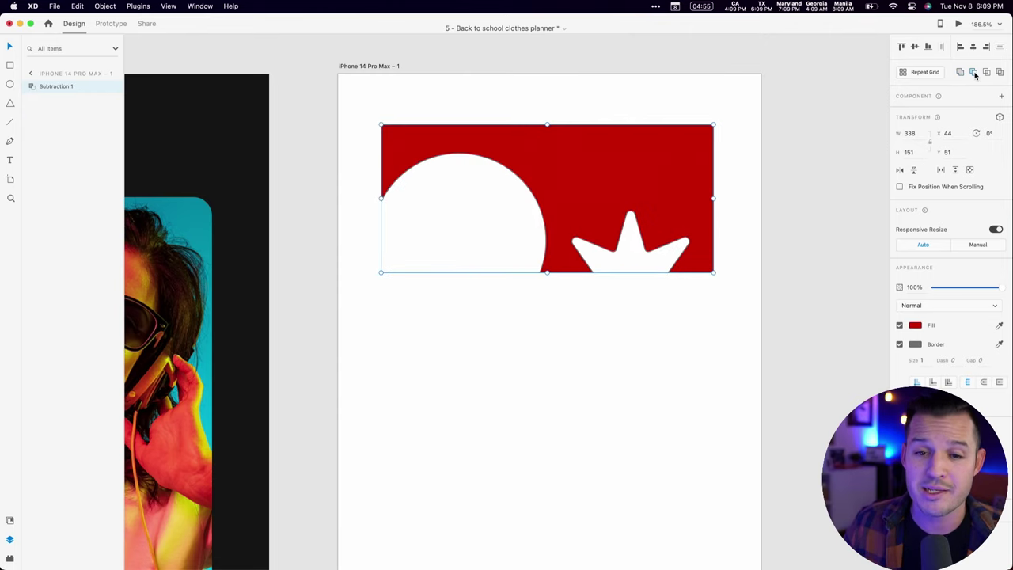
click(33, 86)
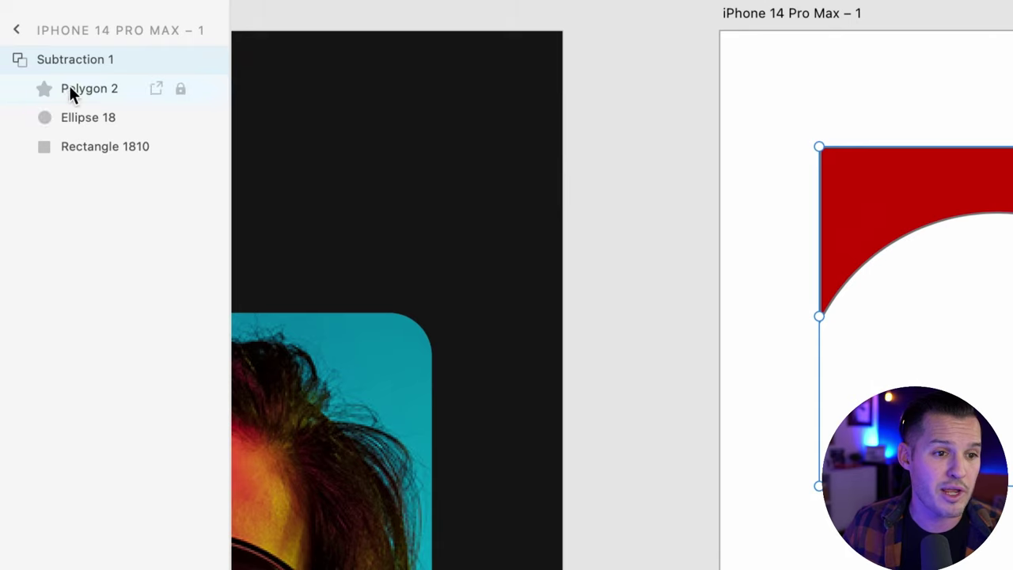
click(53, 98)
click(56, 112)
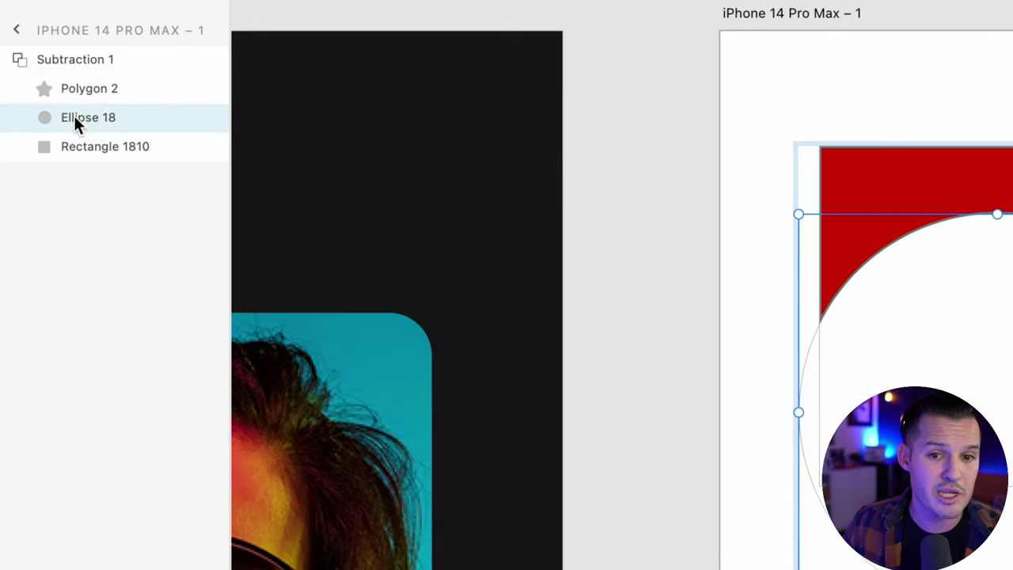
- Remove the star from the subtraction and move the circle to the middle of the red rectangle, still cutting through its lower edge
scroll(596, 179, right, 2)
scroll(591, 178, up, 5)
scroll(591, 176, left, 3)
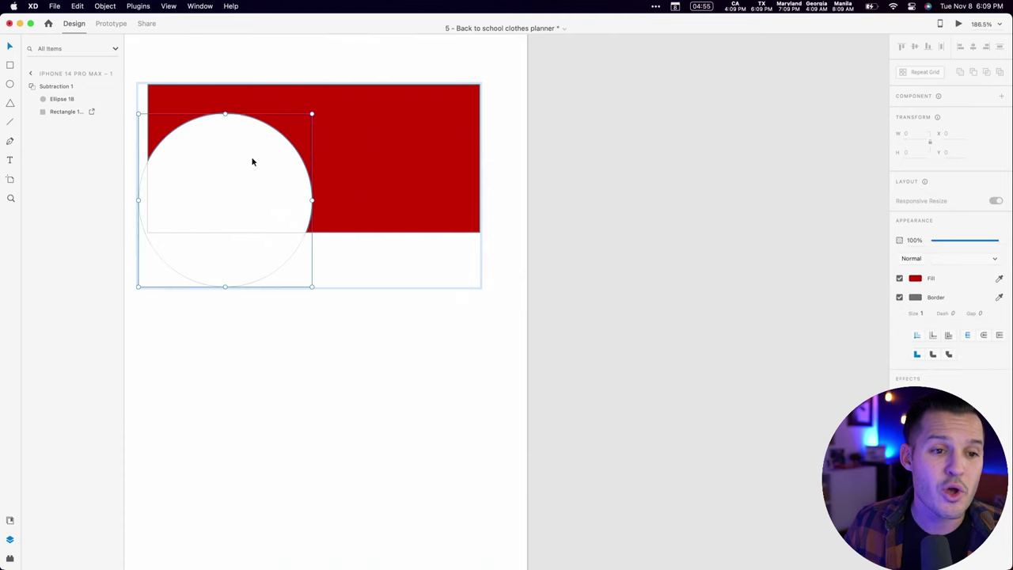
drag(253, 161, 332, 167)
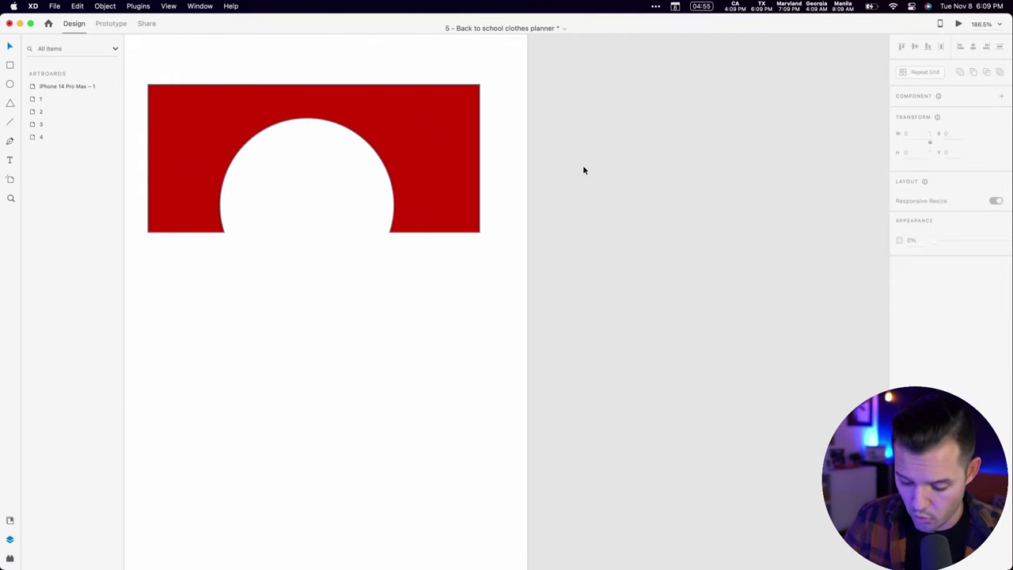
scroll(582, 165, down, 3)
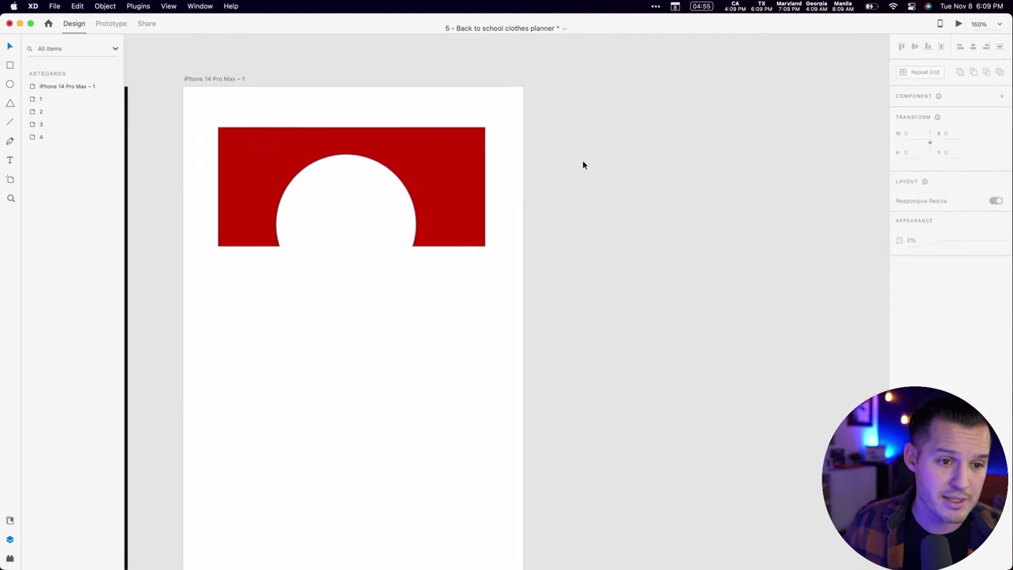
scroll(583, 165, left, 5)
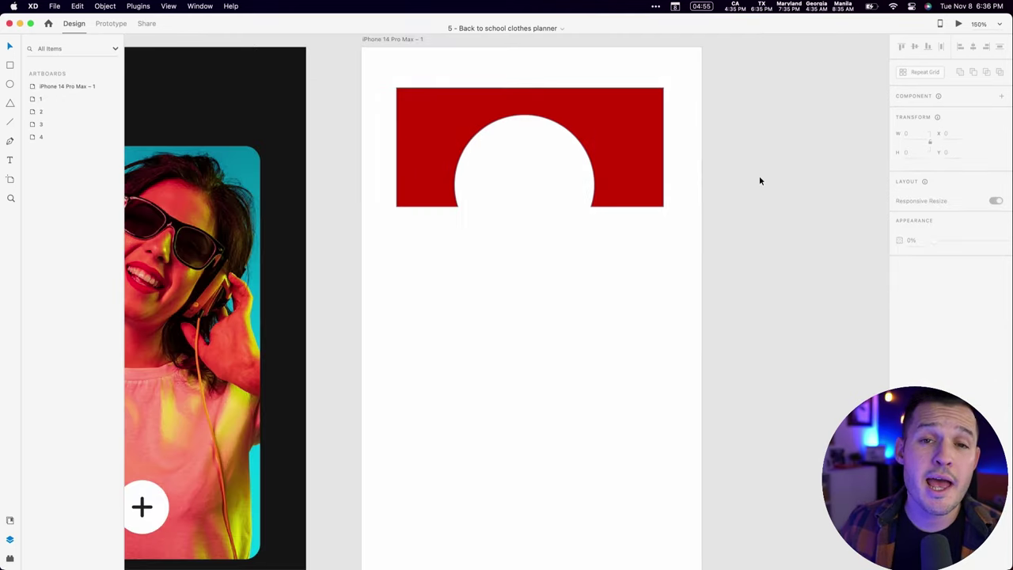
- Add a single line of point text reading "Kjfsahkjlfhdsakjlhdsaj" below the red shape on the iPhone artboard
click(604, 176)
scroll(522, 330, down, 3)
scroll(522, 330, left, 1)
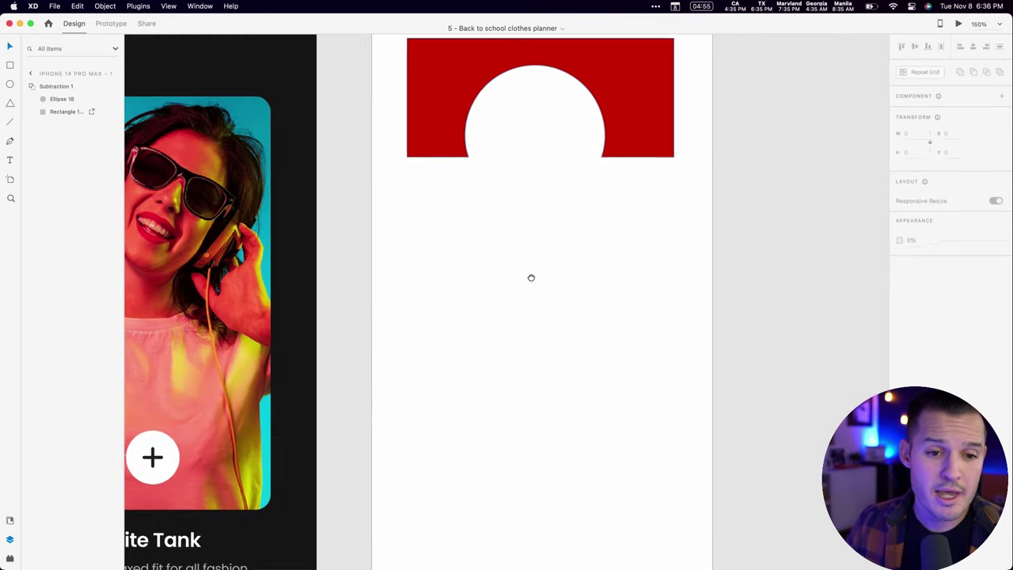
click(11, 161)
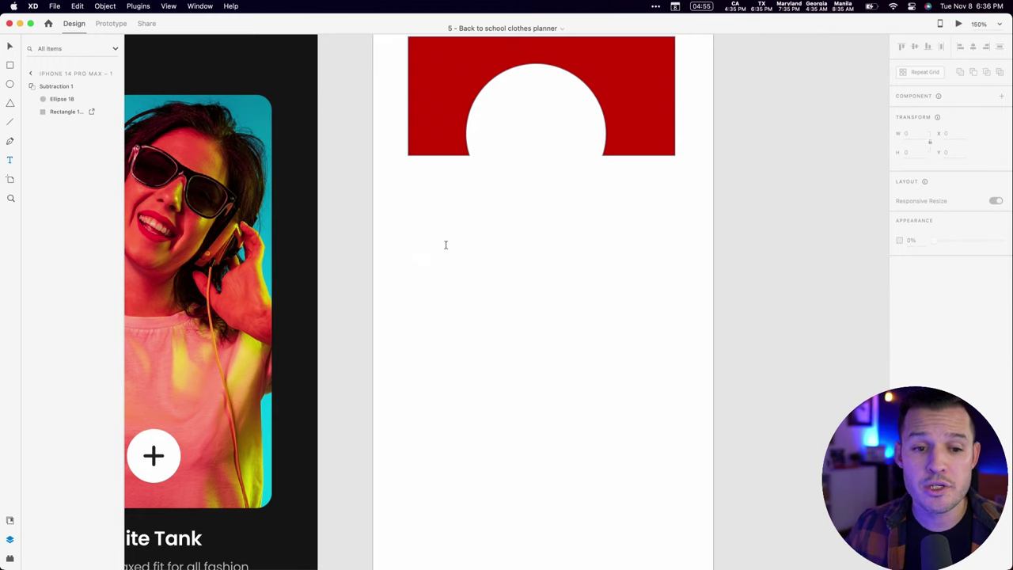
click(446, 244)
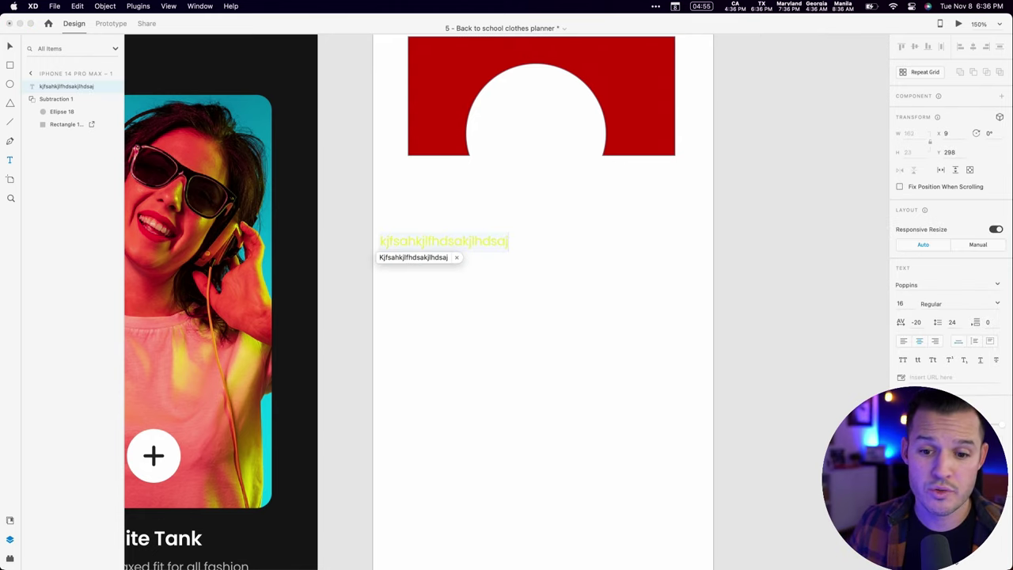
click(906, 455)
key(Escape)
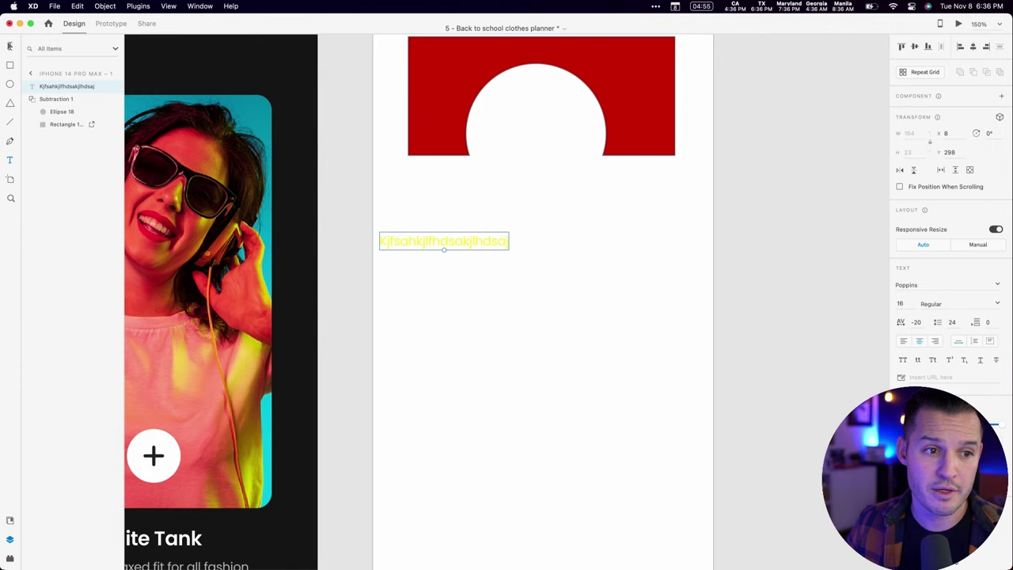
- Change the text line's fill to black and move it to about X 131, Y 294
key(v)
click(906, 455)
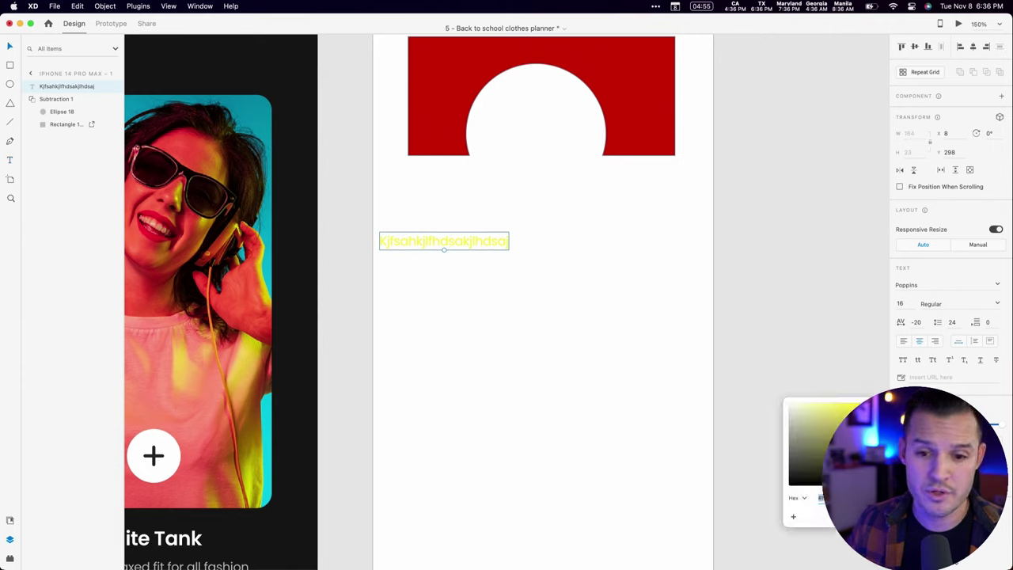
click(477, 262)
drag(461, 241, 559, 238)
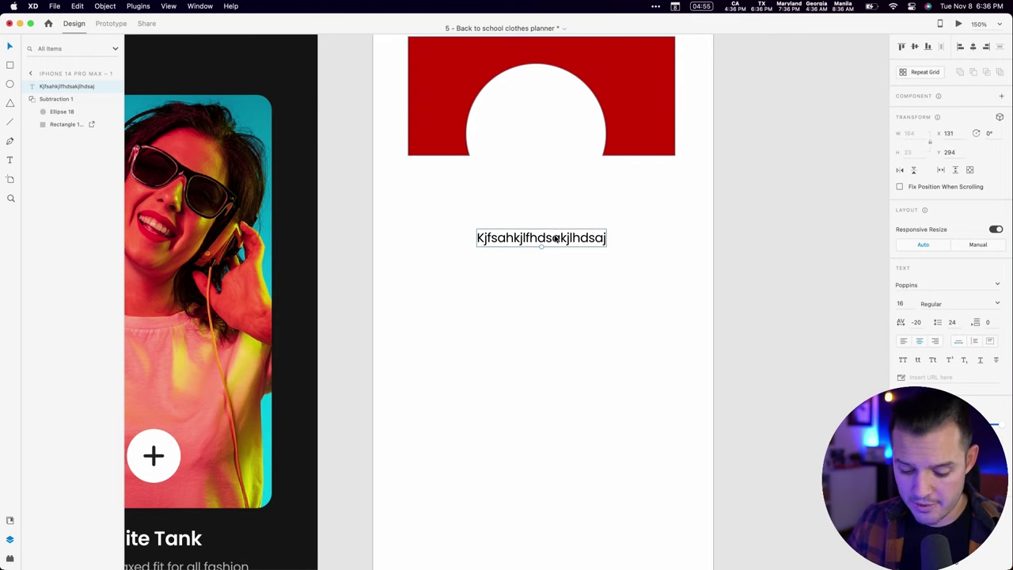
- Draw an area text box about 327 wide below the text line and fill it with "Sdakljh sdjakfh kjldfhlkjsf"
key(t)
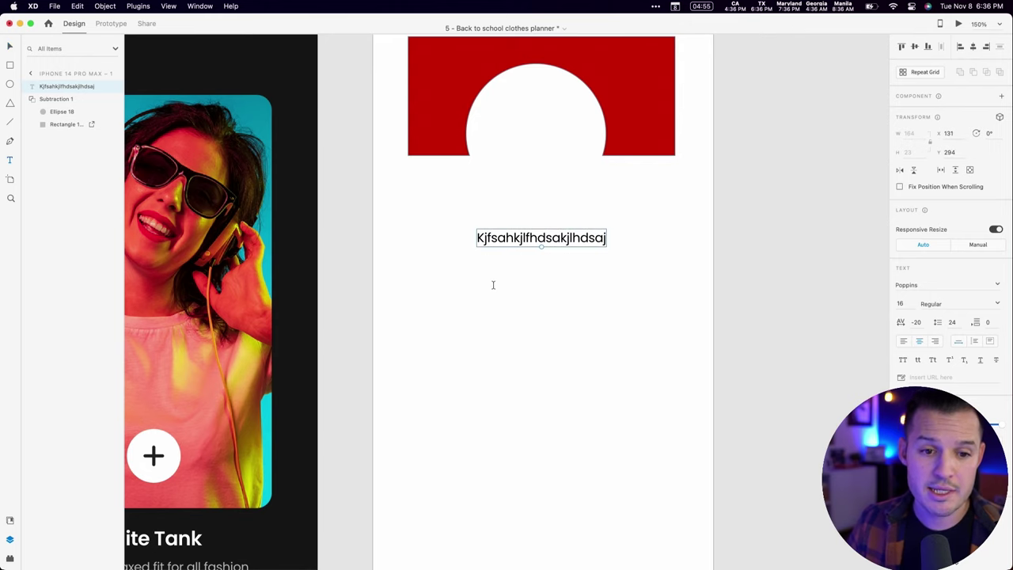
click(419, 276)
drag(425, 279, 672, 403)
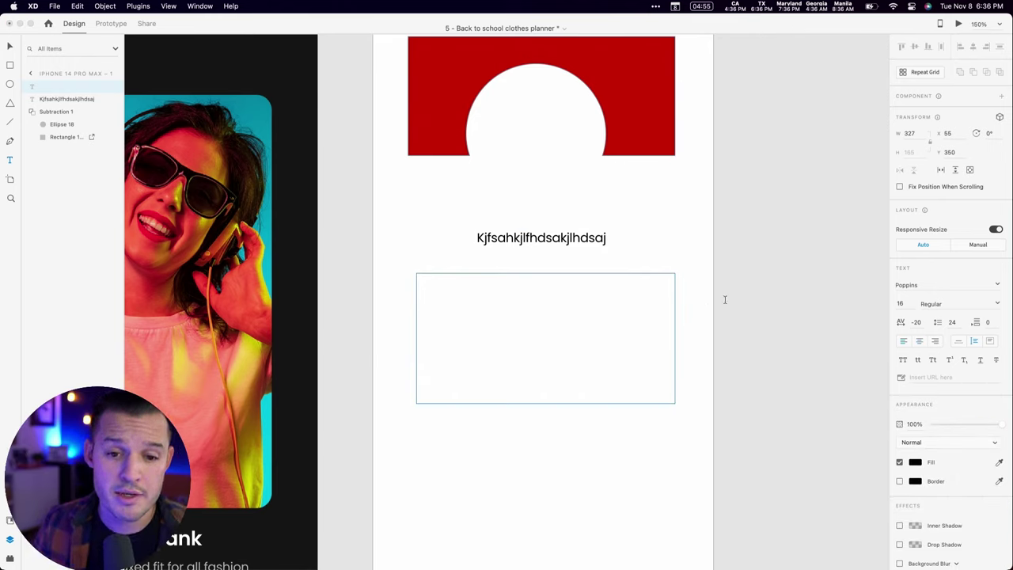
text(Sdakljh sdjakfh kjldfh)
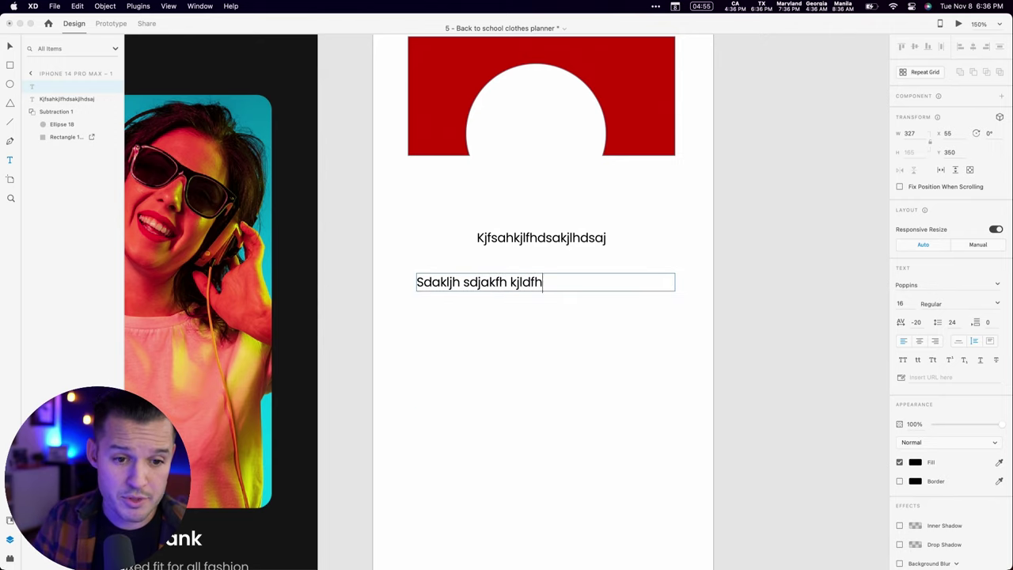
text(lkjsf)
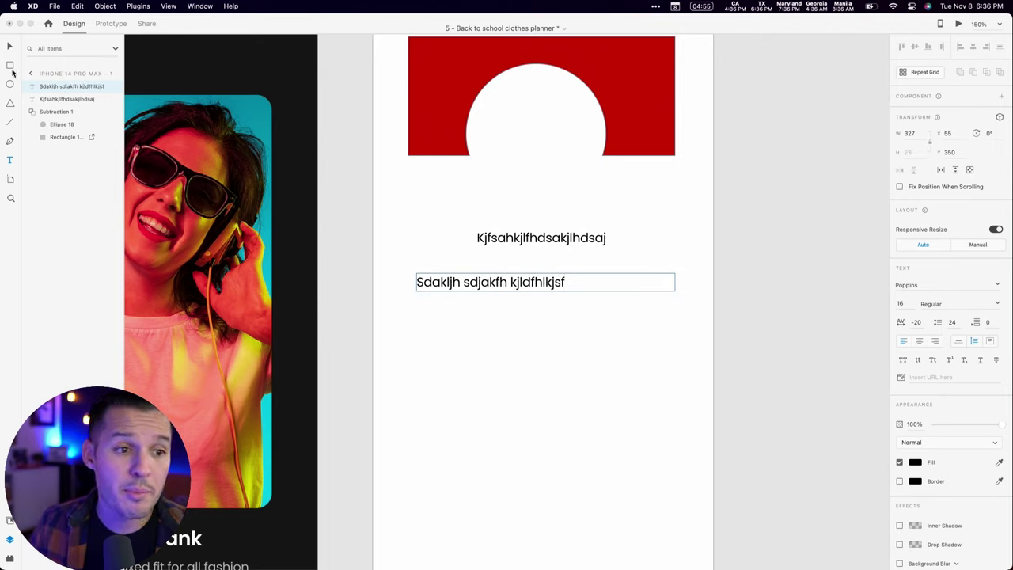
click(365, 127)
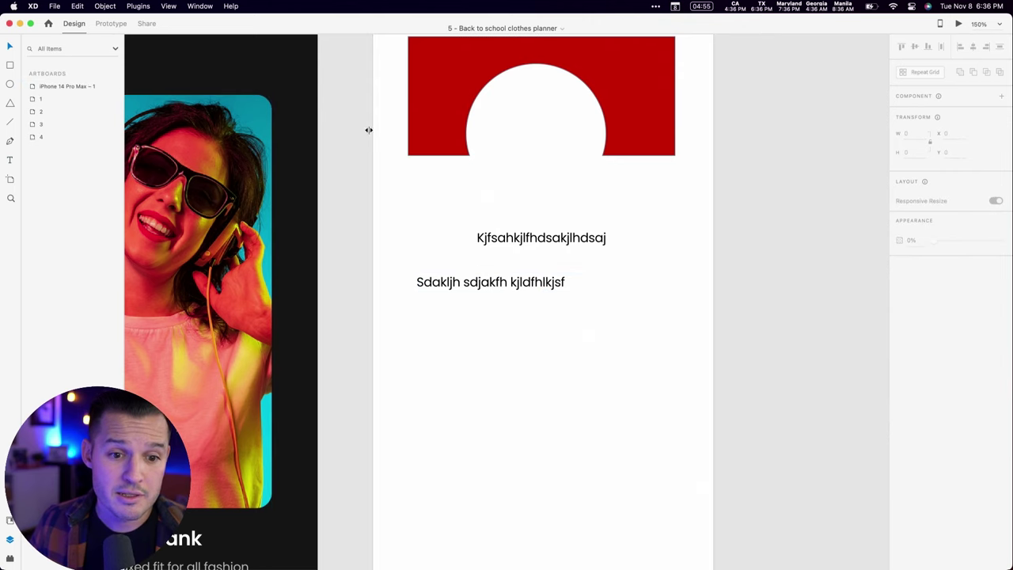
- Left-align the upper text line, shift it toward the artboard's edge and replace its content with "Ndlkad fk kl;djajd ksaljdsa;dj"
click(534, 239)
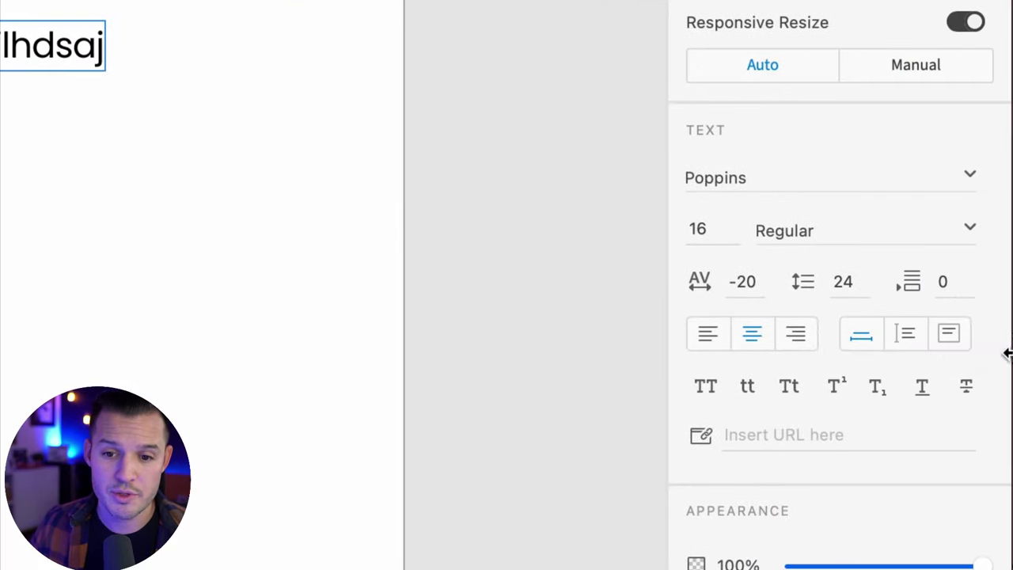
scroll(526, 232, up, 5)
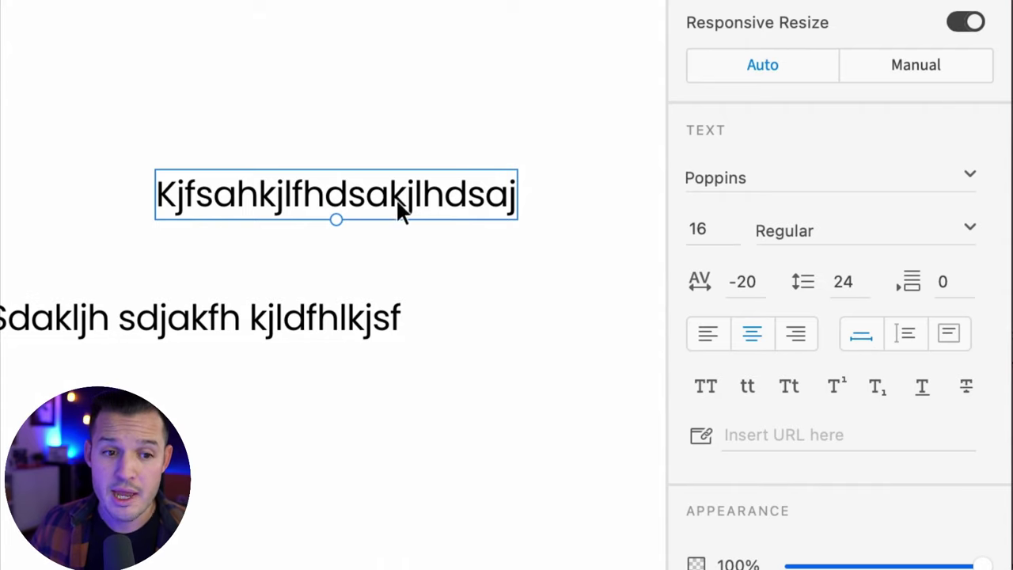
click(709, 334)
drag(346, 182, 219, 163)
double_click(216, 158)
text(ndlkad)
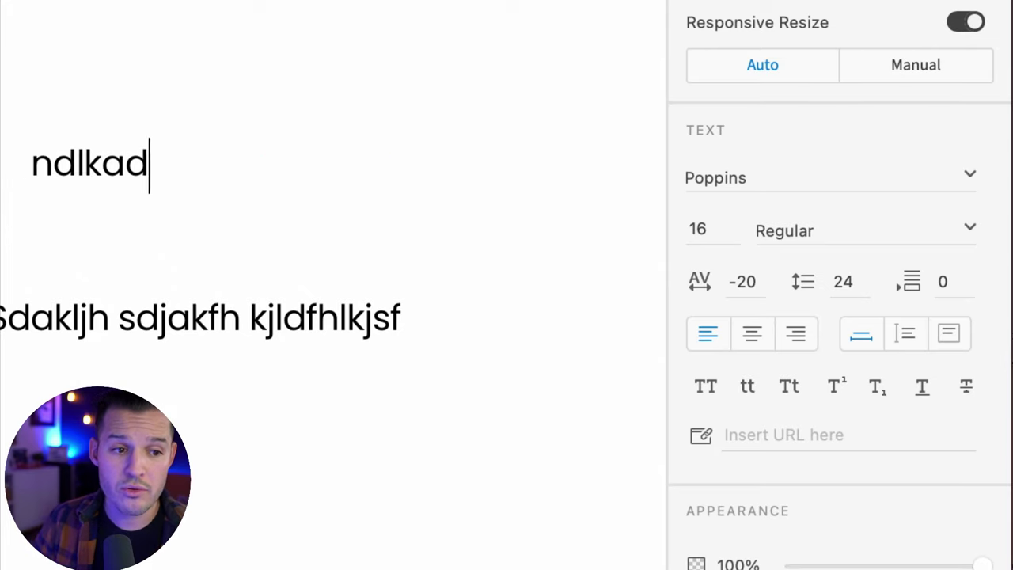
text( fk kl;djajd ksaljdsa;dj)
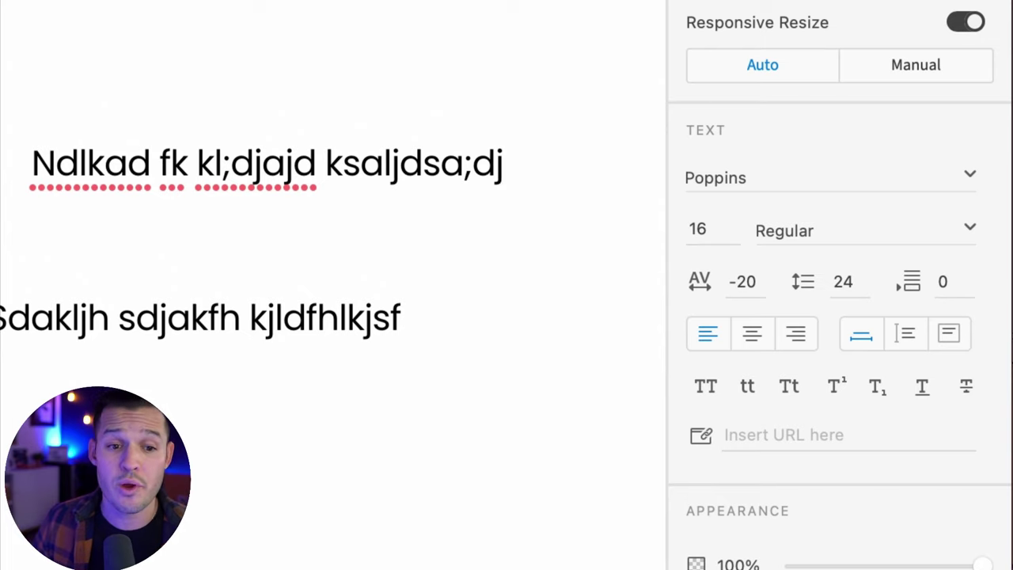
key(Escape)
- Narrow the lower text box so its content wraps onto two lines, and reposition it under the text line
click(294, 323)
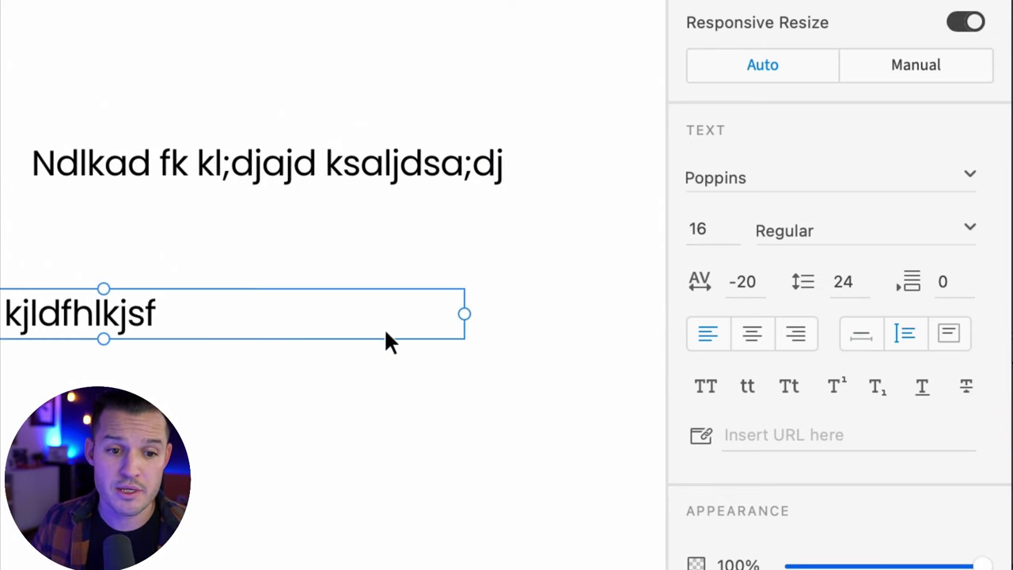
drag(470, 317, 150, 323)
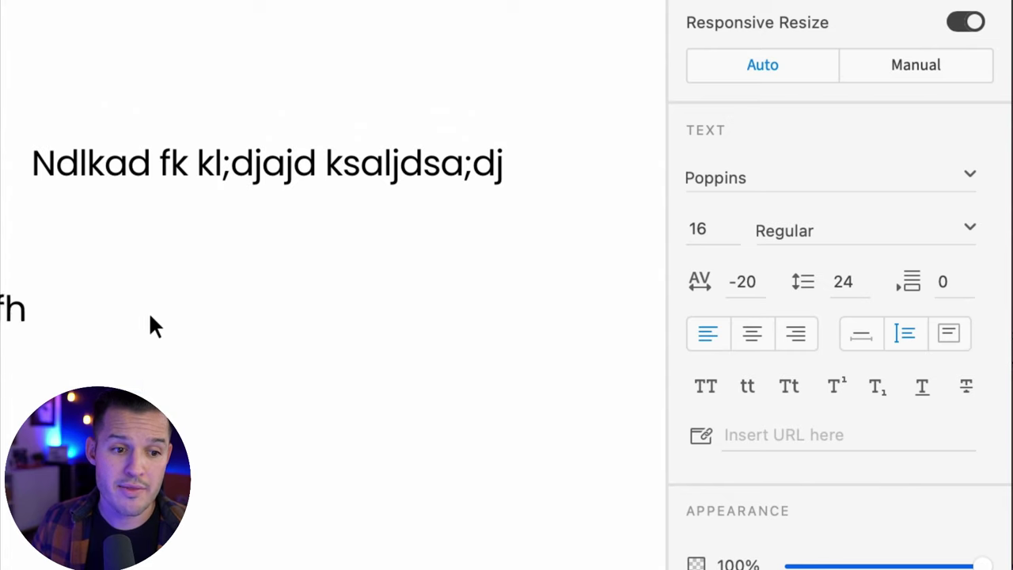
click(508, 300)
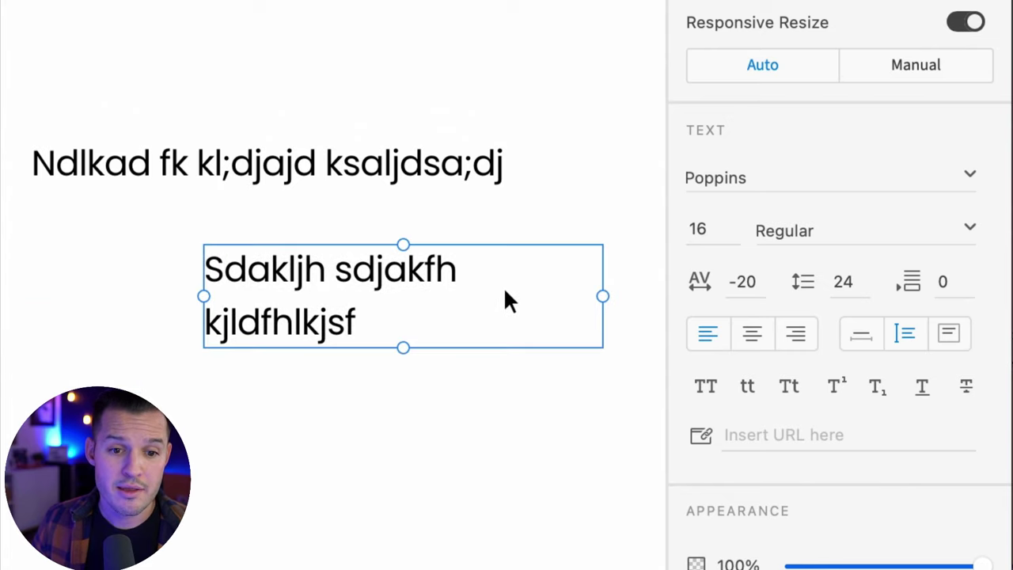
- Replace the box's text with "Das;.l kd;alskdakls dl;ksa dl;ksal;dk asl;d ksal; dkls;a dklsa; dkl;sa" and move it just beneath the upper line
double_click(400, 278)
text(Das;.l kd;alskdakls dl;ksa dl;ksal;dk asl;d ksal; d)
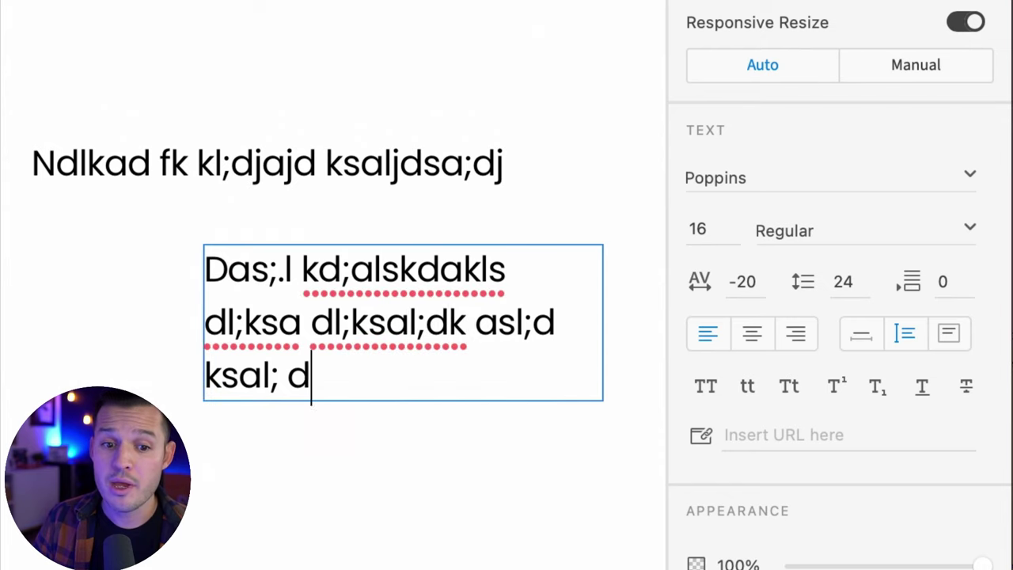
text(kls;a dklsa; dkl;sa)
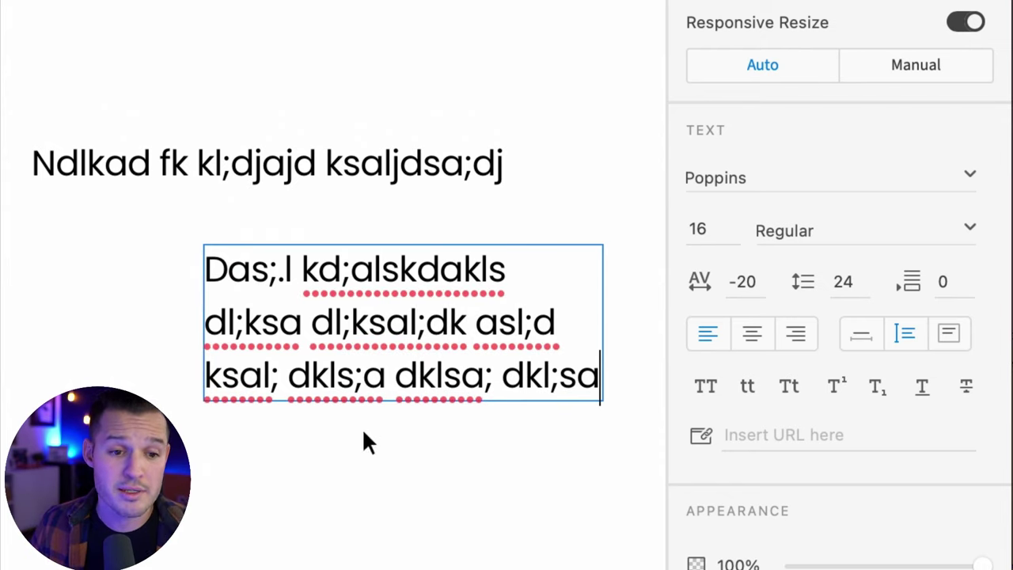
key(Escape)
drag(353, 326, 193, 284)
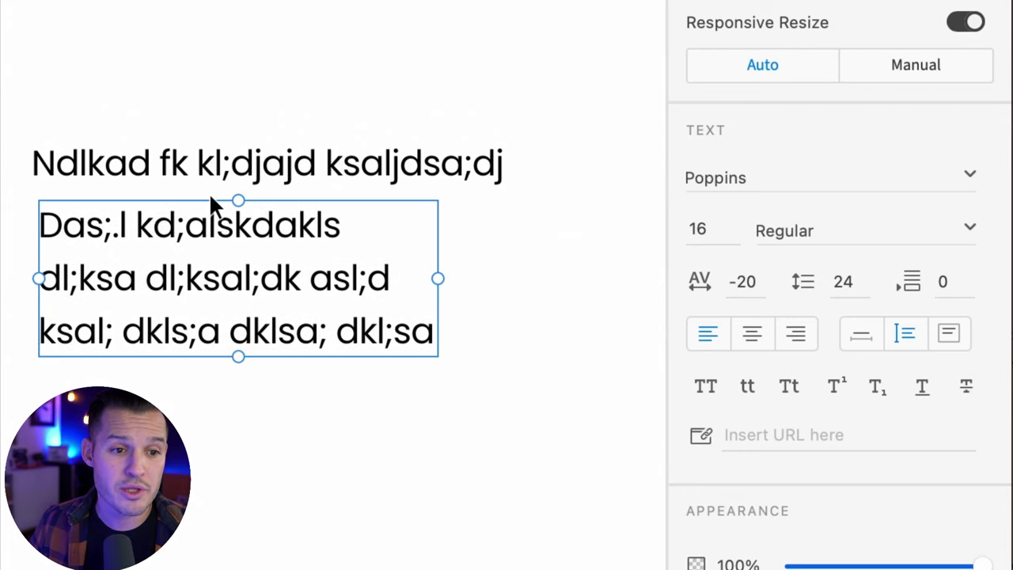
- Duplicate the paragraph directly below itself and set the copy to fixed-size text
shift+click(213, 159)
scroll(277, 229, down, 3)
key(Escape)
click(295, 230)
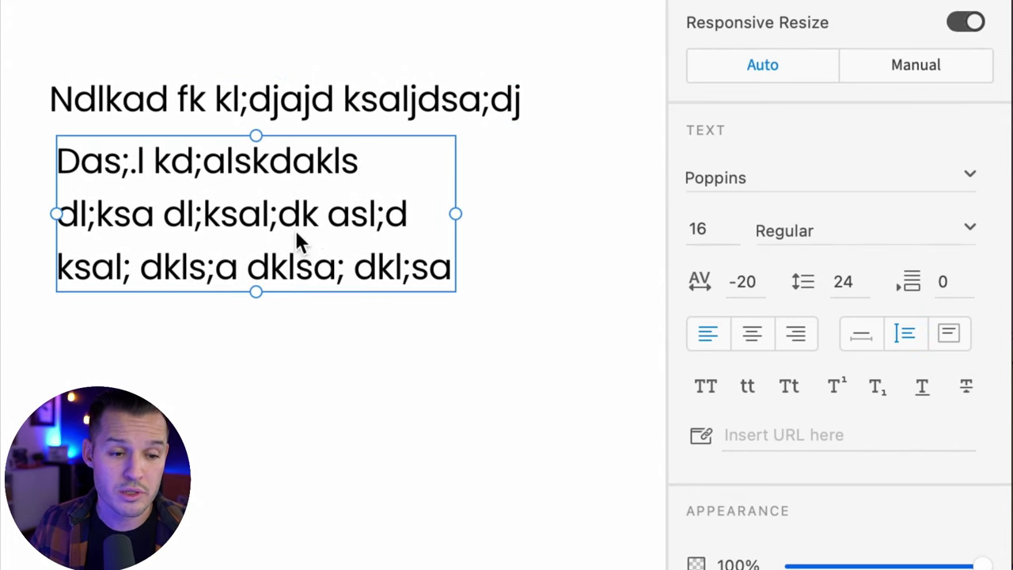
drag(295, 230, 298, 403)
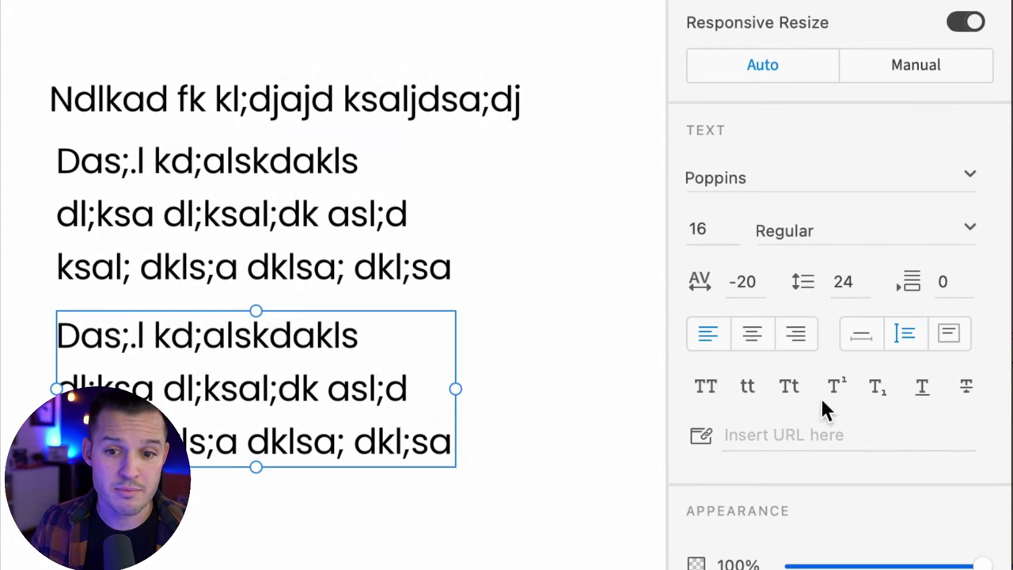
click(946, 334)
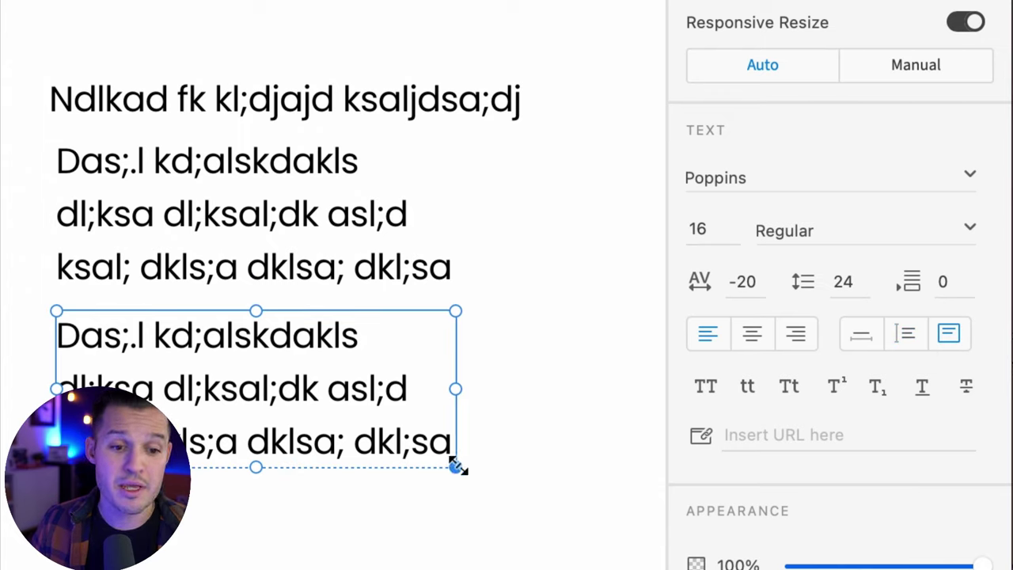
- Enlarge the fixed-size text box and append two pasted copies of its own text so the content overflows
drag(457, 467, 504, 524)
key(Return)
key(ctrl+c)
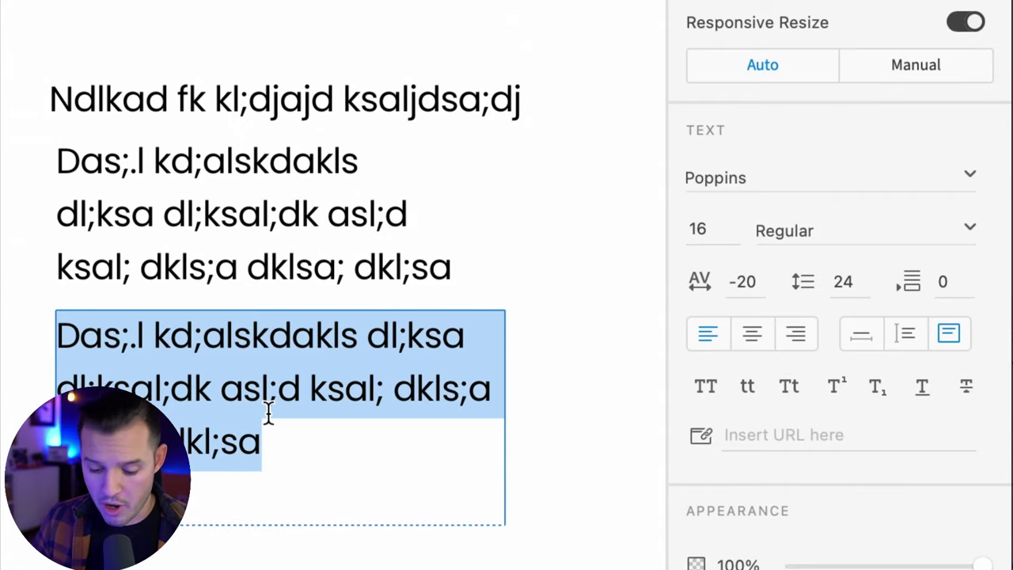
key(Right)
key(ctrl+v)
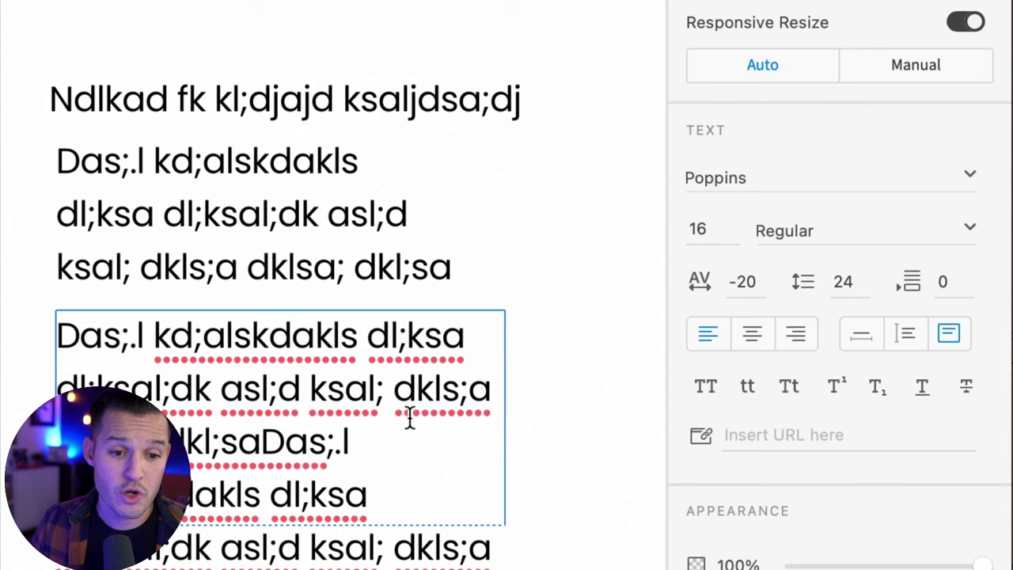
key(Escape)
- Expand the overflowing text box to auto height so it fits all of its text
drag(565, 462, 619, 290)
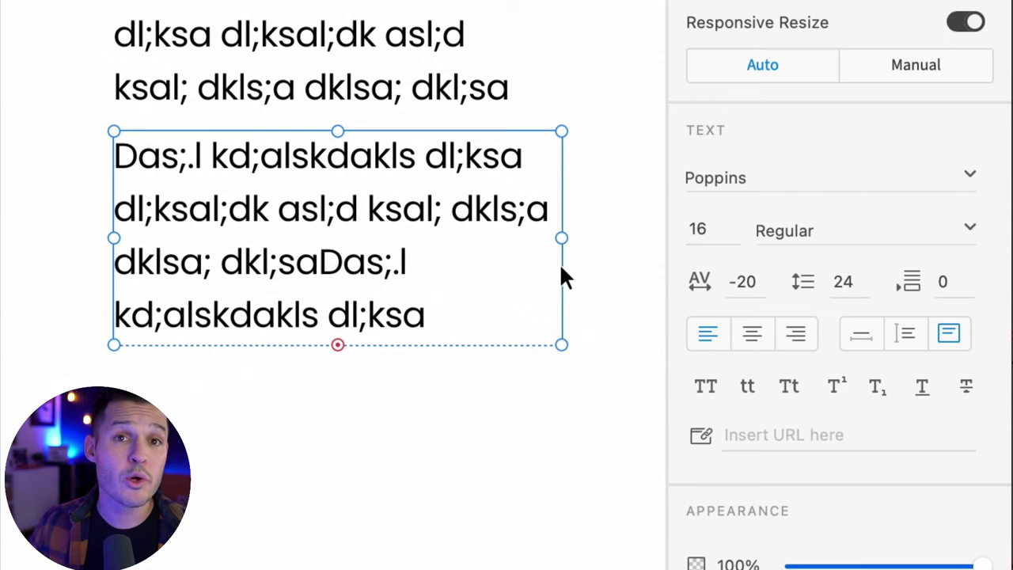
double_click(338, 345)
scroll(460, 389, down, 5)
scroll(459, 388, up, 4)
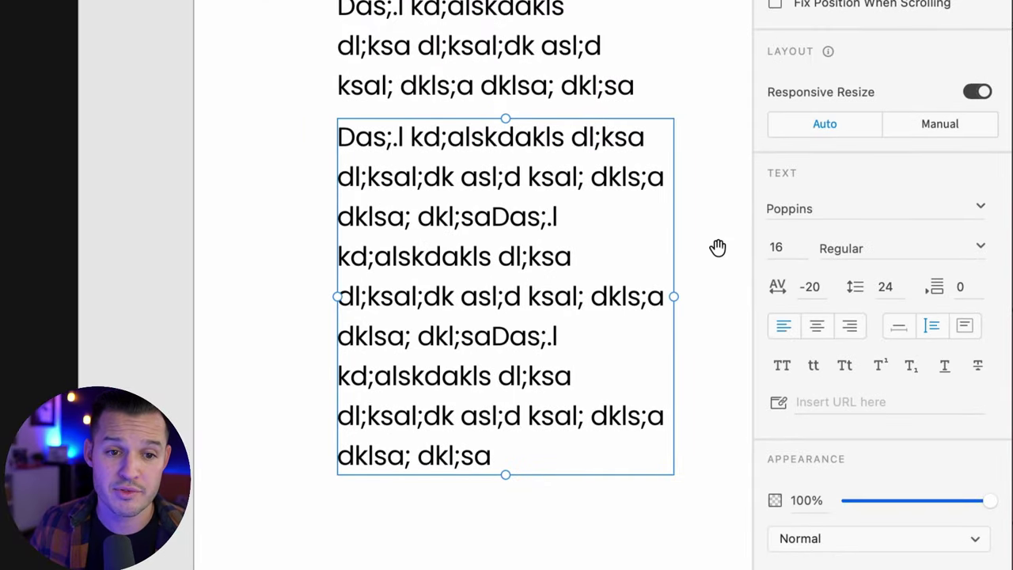
- Select the paragraphs and the single text line in turn to compare their text sizing options
drag(717, 248, 639, 337)
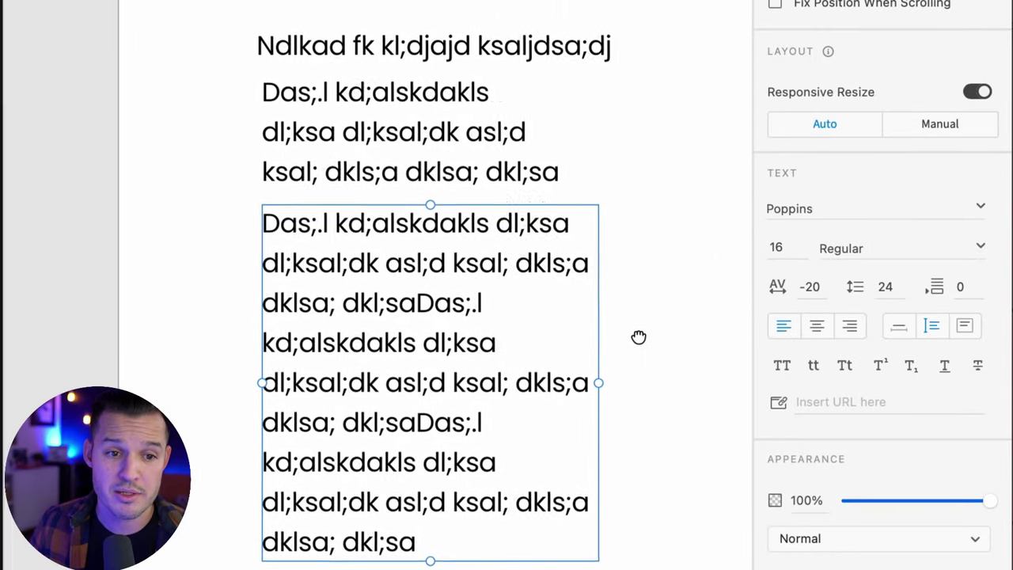
click(493, 75)
click(387, 118)
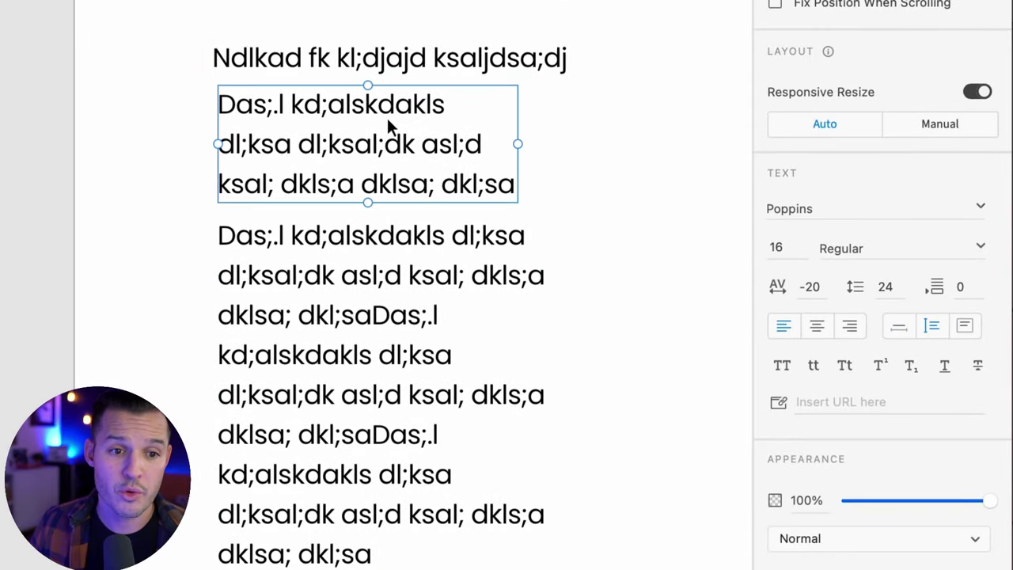
click(393, 243)
drag(647, 346, 475, 113)
click(396, 65)
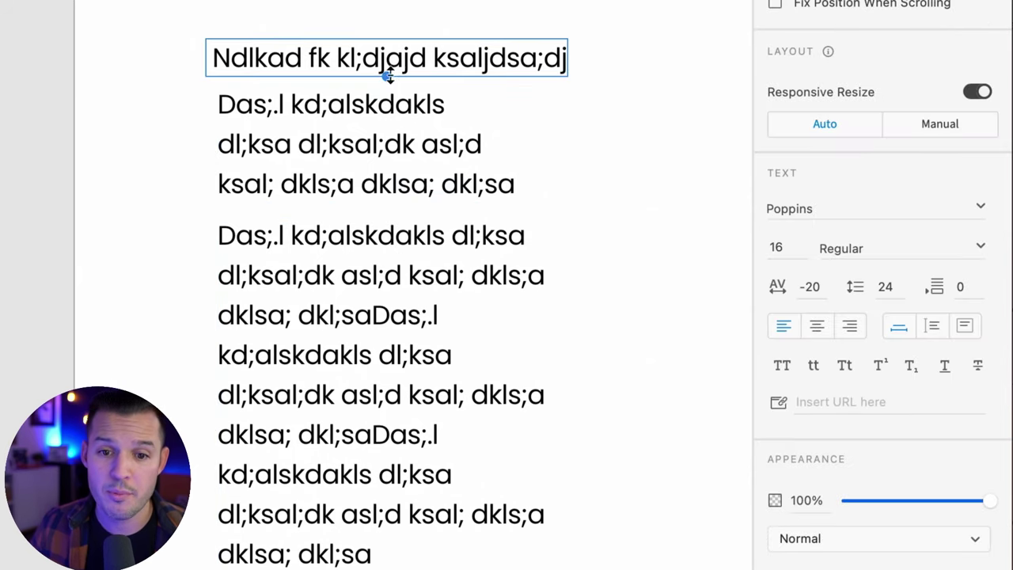
- Try Kohinoor Bangla and several fonts following it, up to Telugu Sangam MN, on the single text line
click(985, 210)
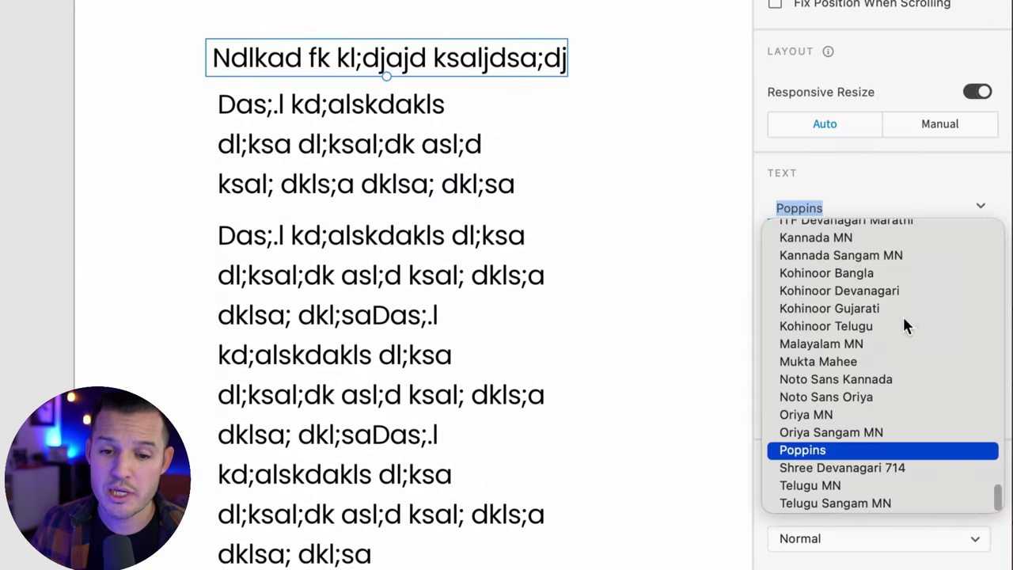
click(835, 274)
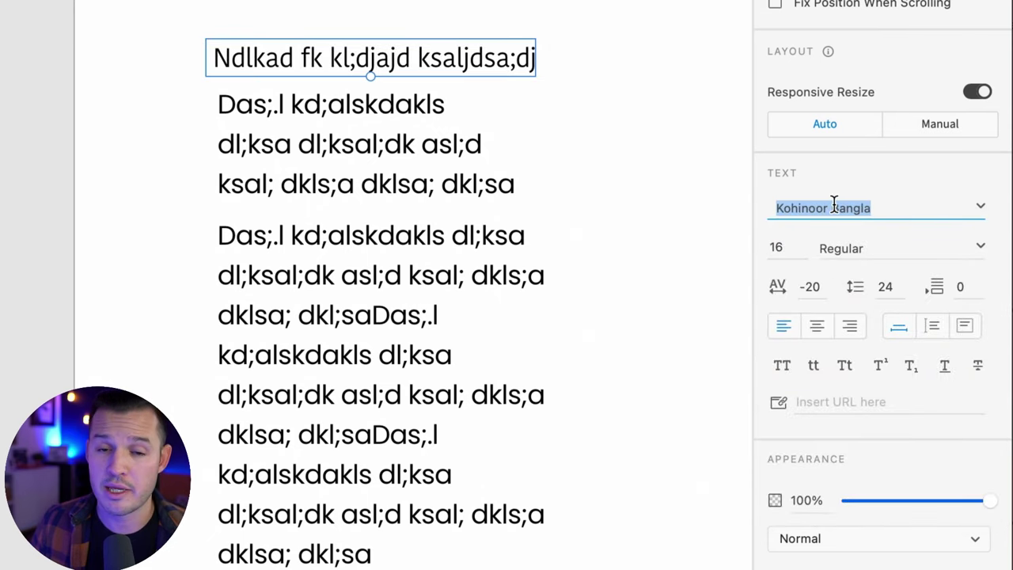
key(Down)
key(Down)
key(Down)
key(Down)
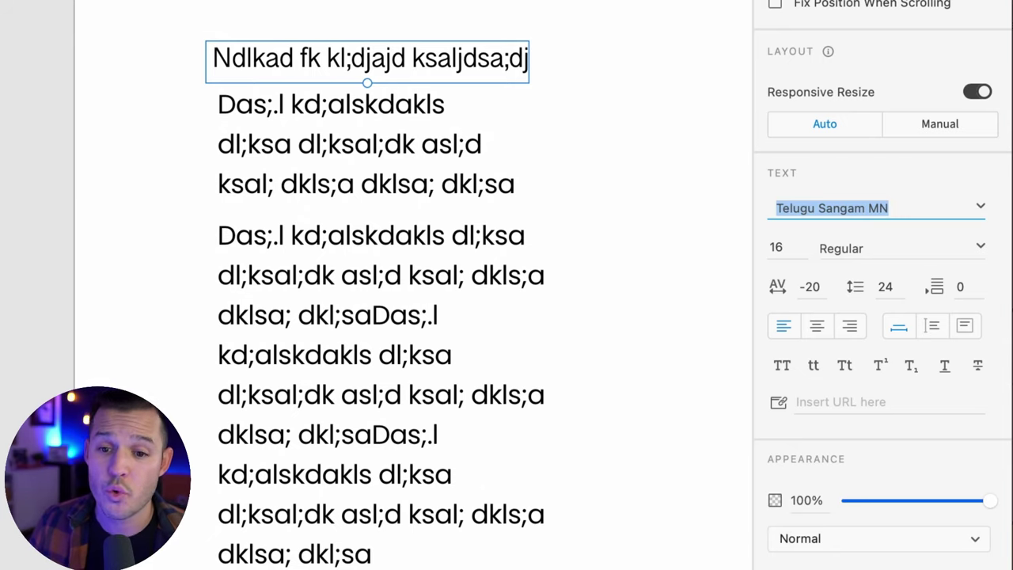
- Set the single text line's font to Malayalam MN with the Bold weight
click(977, 209)
click(889, 344)
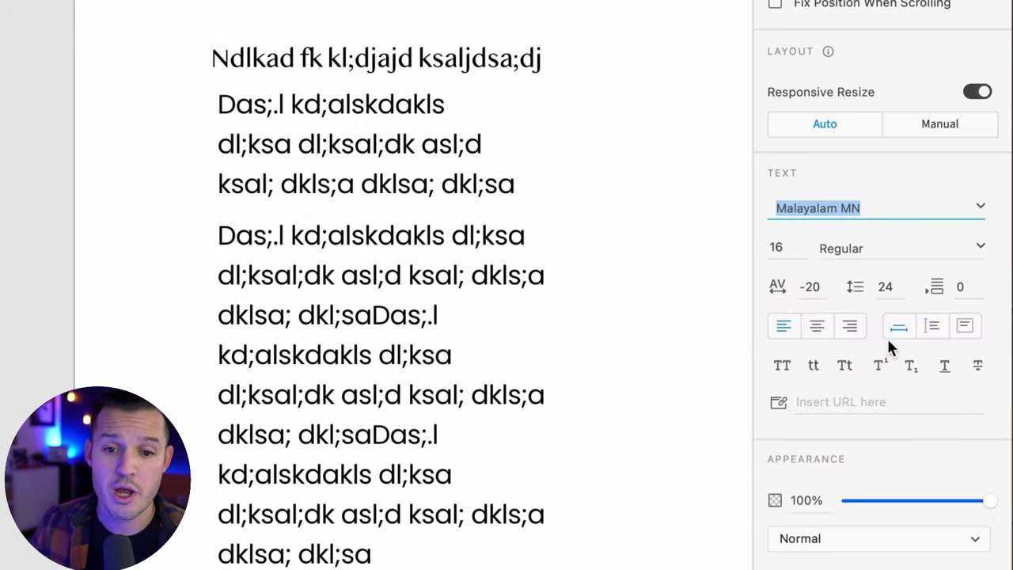
click(792, 250)
click(879, 249)
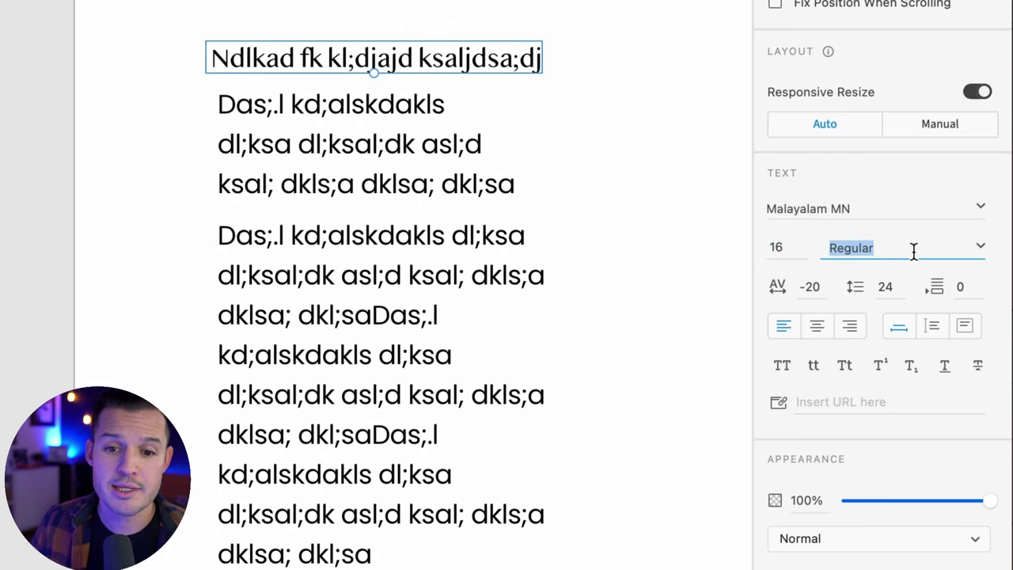
key(Down)
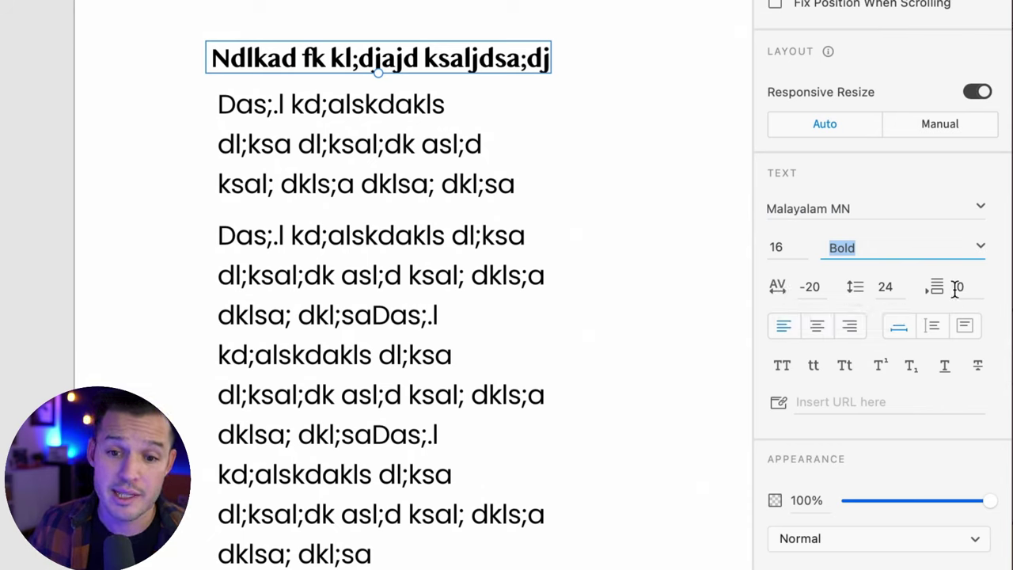
- Try center alignment on the text line, settle on right alignment, and turn uppercase on and off again
click(820, 329)
click(851, 328)
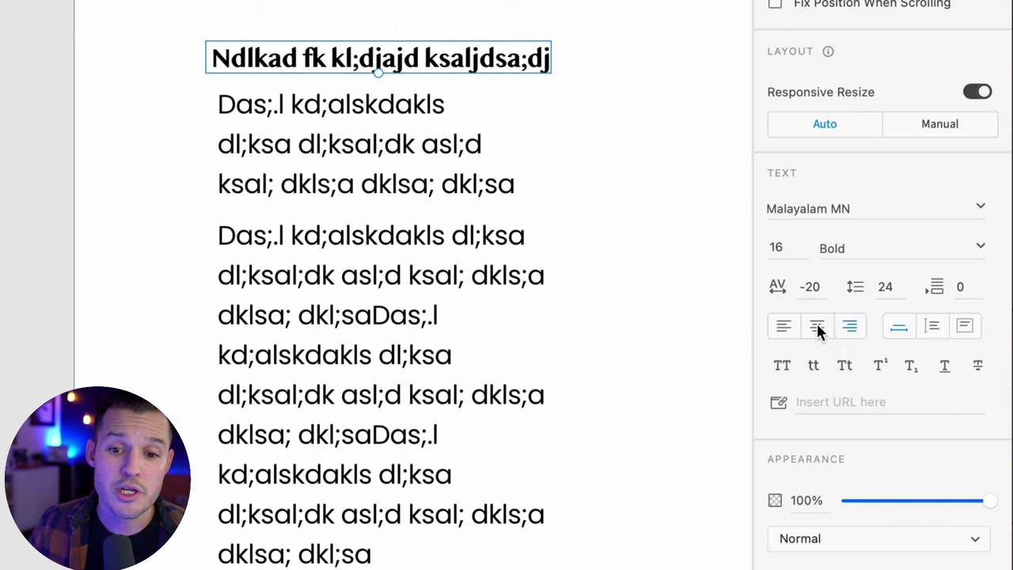
click(782, 369)
click(782, 369)
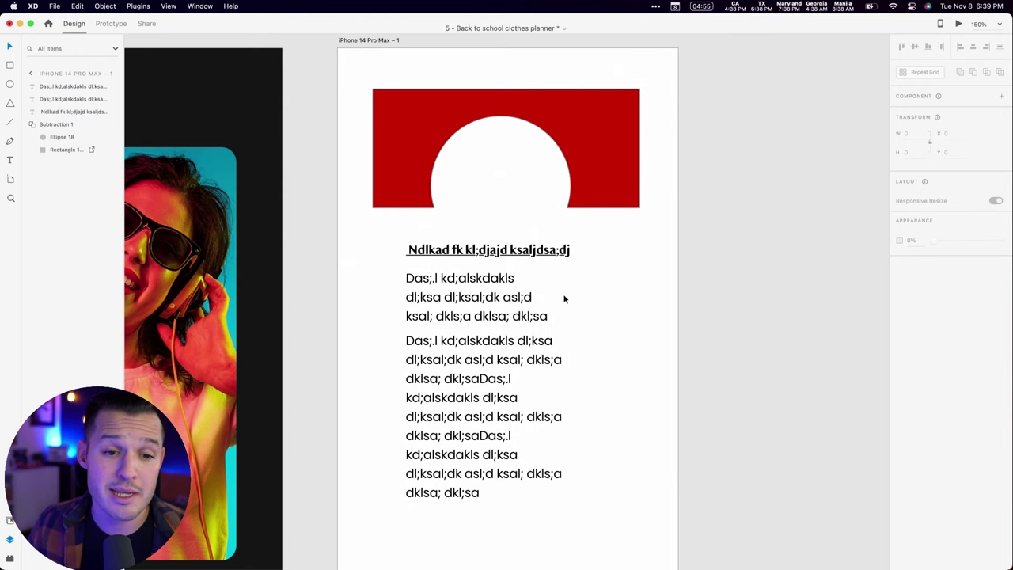
- Try resizing the underlined text line from its lower edge, undo it, and inspect the line and the paragraph below up close
click(519, 254)
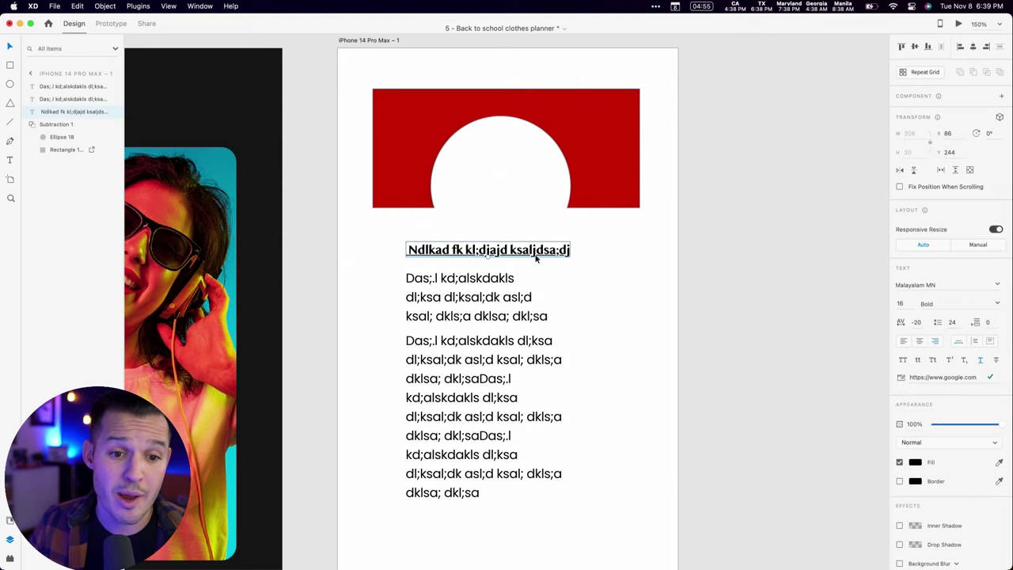
mouse_move(488, 258)
mouse_down()
mouse_move(543, 227)
mouse_move(546, 273)
mouse_move(488, 270)
mouse_up()
key(super+z)
key(z)
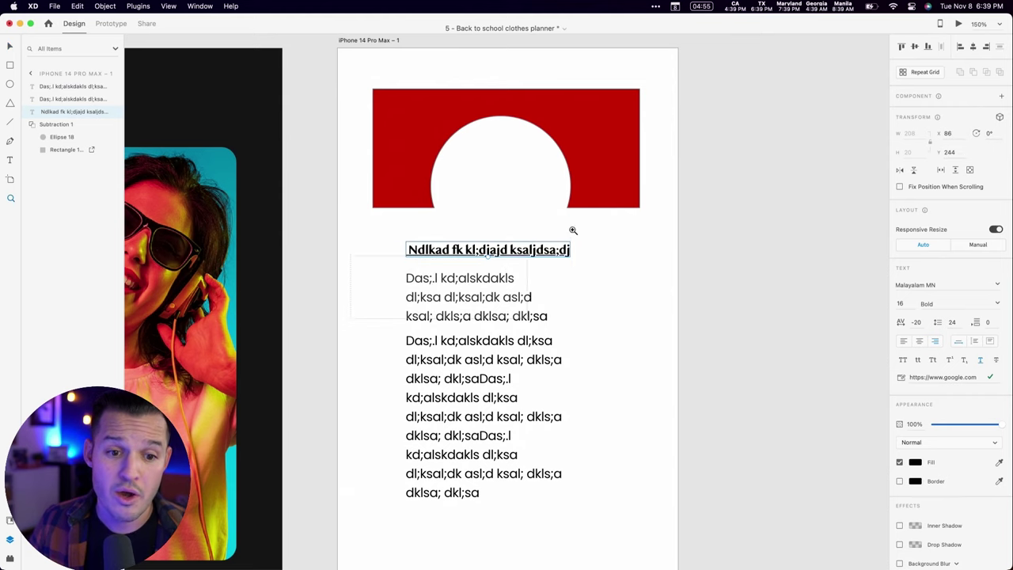
click(574, 229)
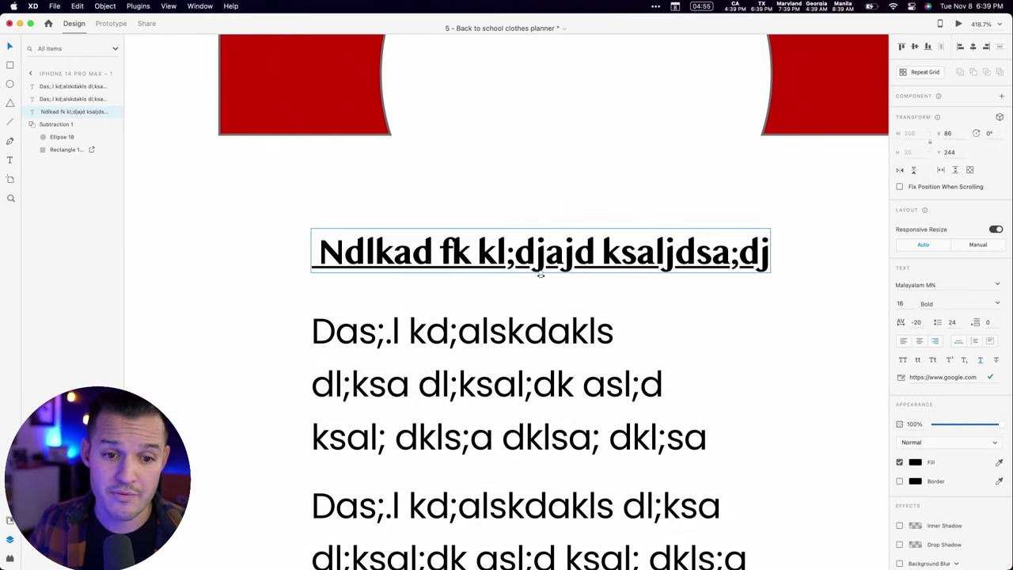
click(505, 349)
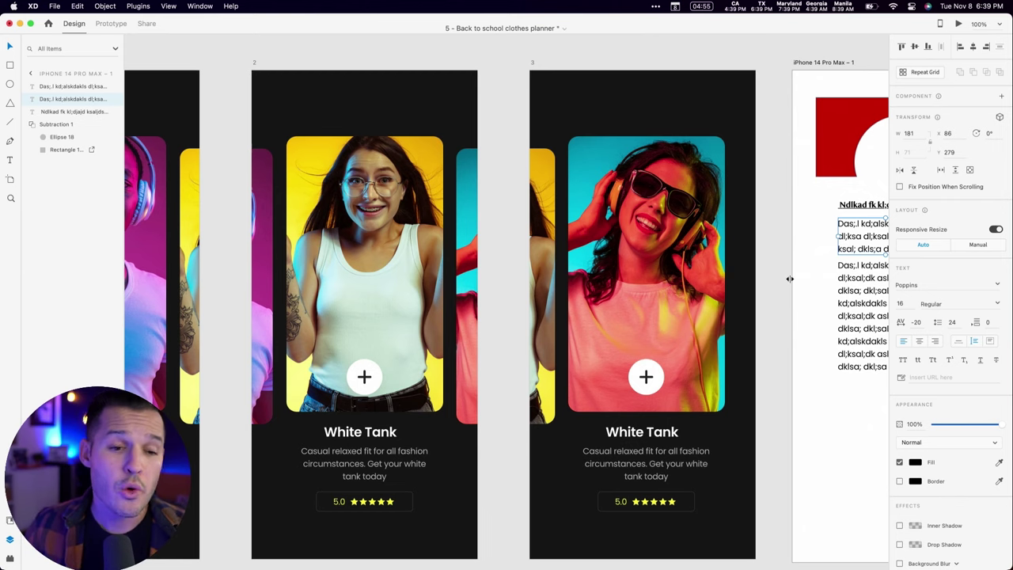
- Deselect the paragraph, return to artboard 1, and show the document assets in place of the layers list
click(235, 45)
scroll(357, 60, left, 5)
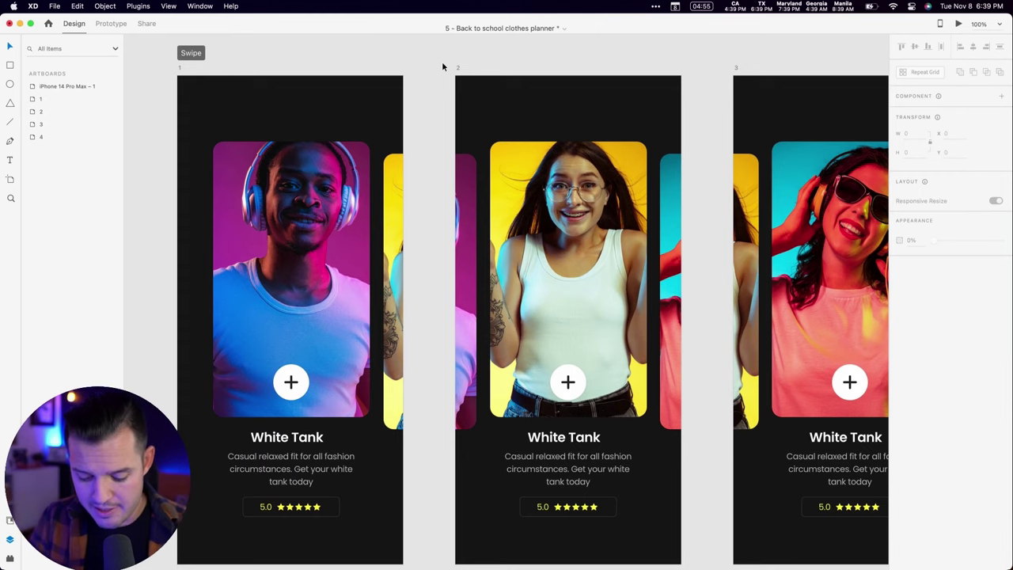
key(super+y)
key(super+y)
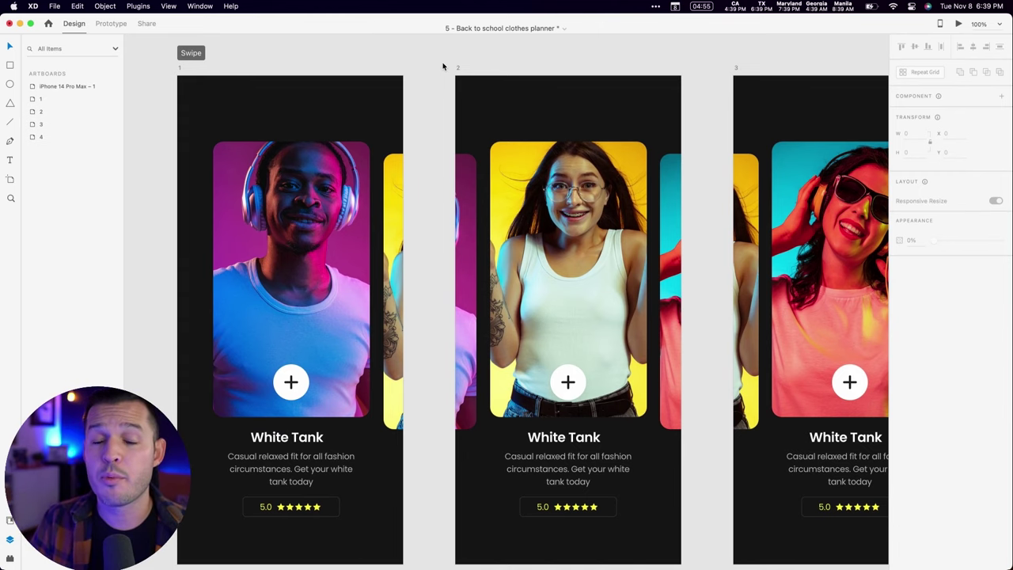
key(super+shift+y)
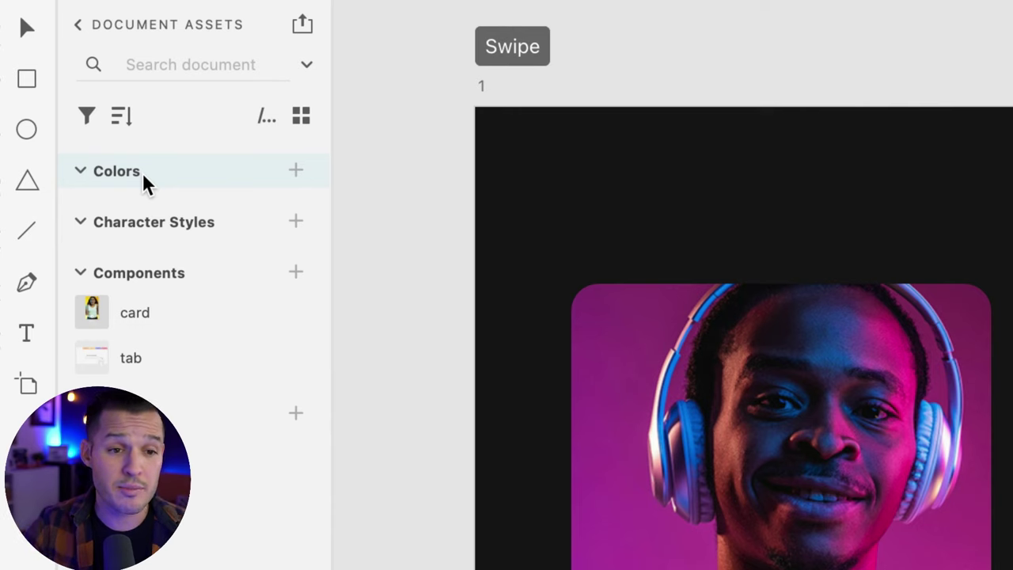
- Select the second rating star on artboard 1 and save its #FFF539 fill as a color picker swatch
key(z)
click(389, 212)
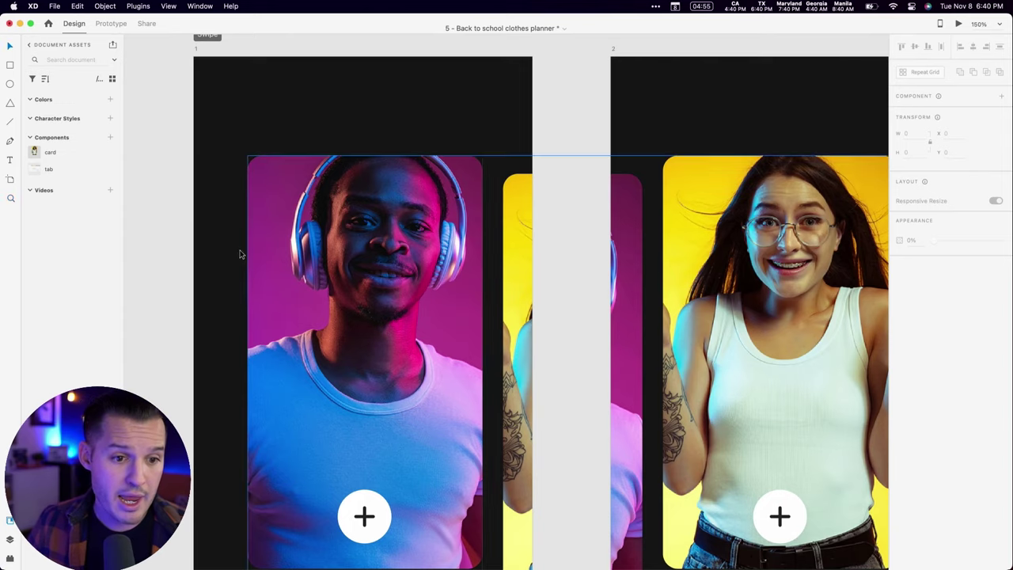
scroll(238, 255, down, 5)
scroll(238, 255, down, 5)
scroll(246, 254, left, 2)
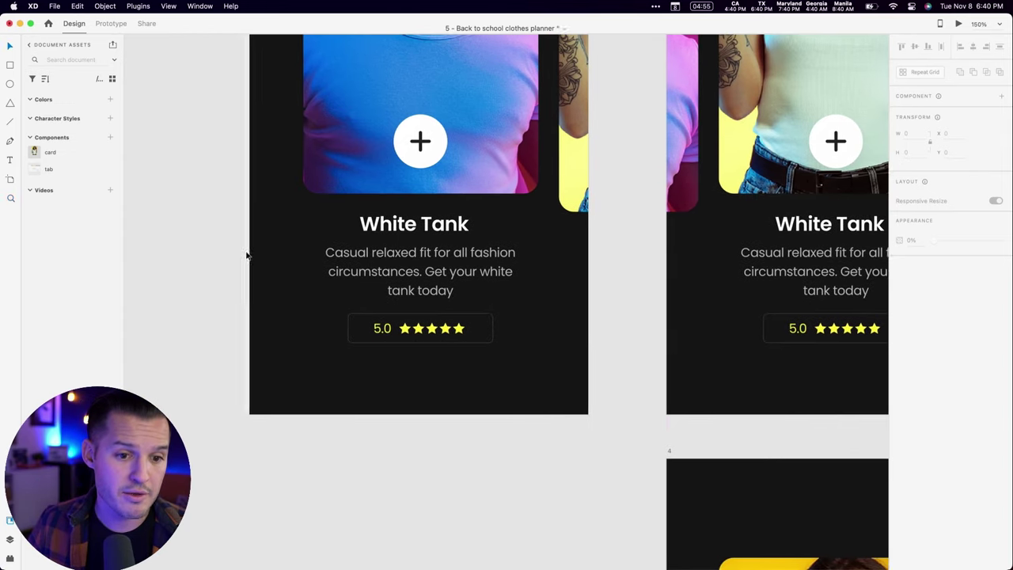
double_click(430, 331)
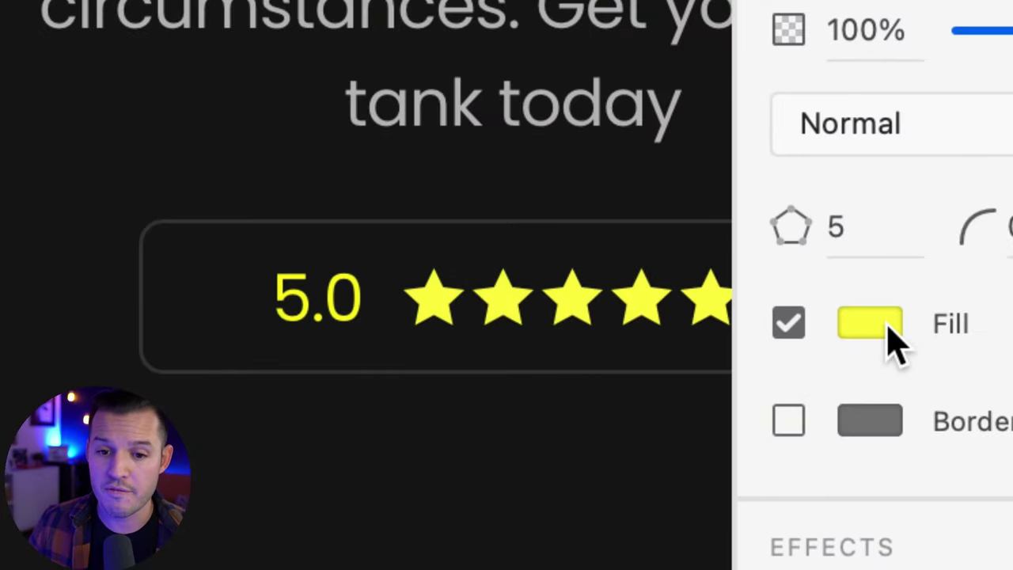
click(888, 339)
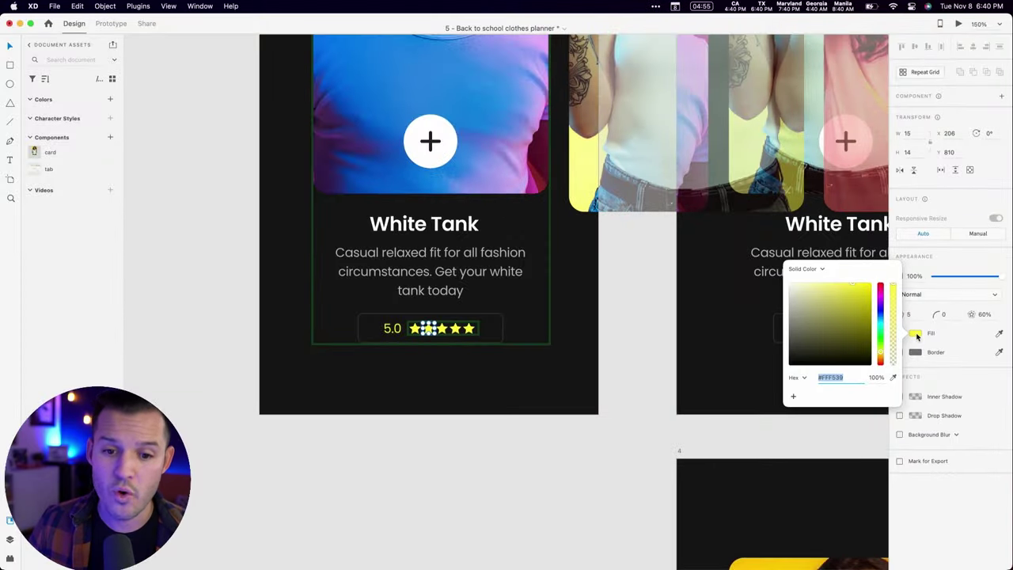
click(792, 395)
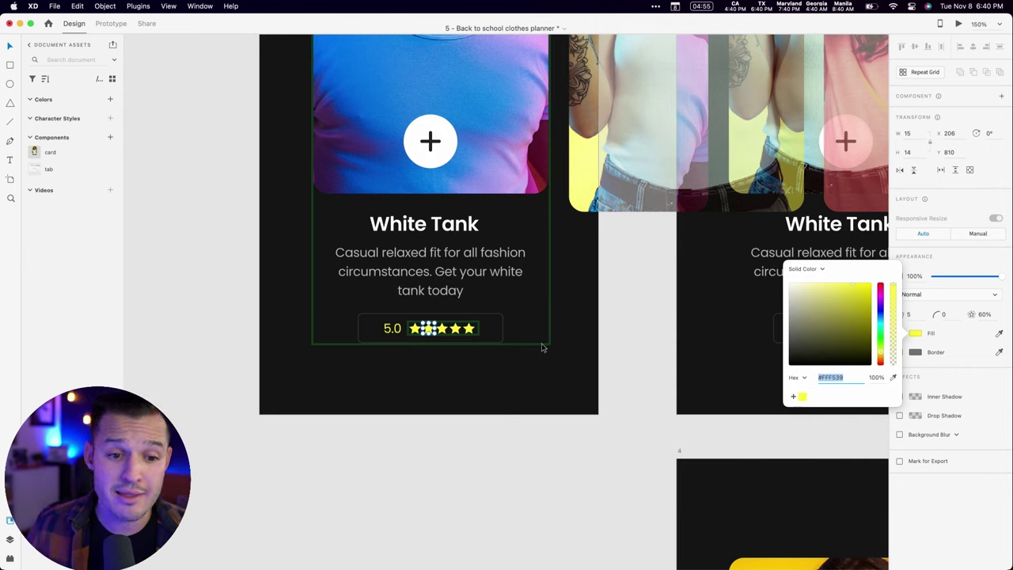
- Close the color picker and add the selected star's #FFF539 fill to the document colors
click(942, 345)
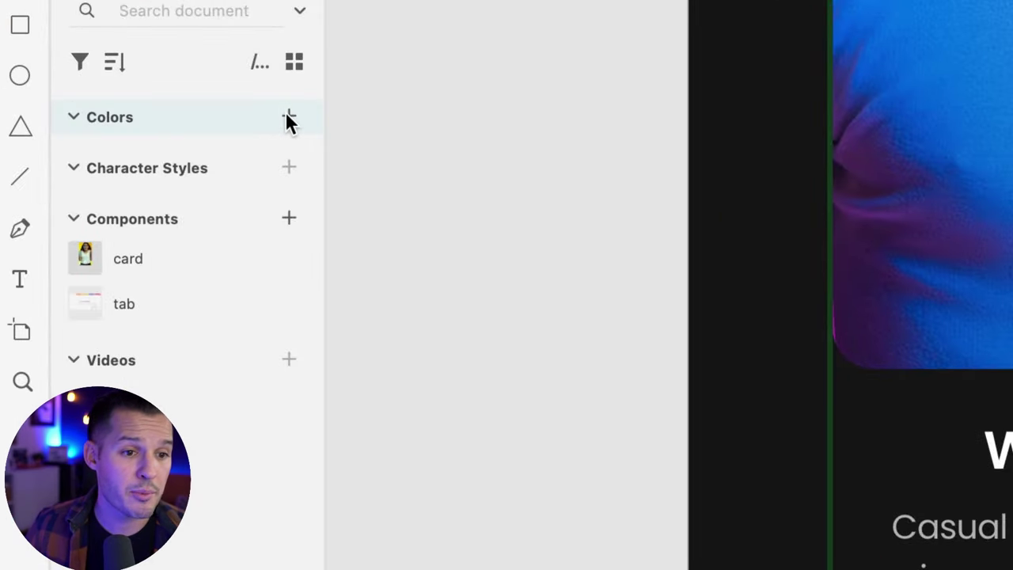
click(288, 117)
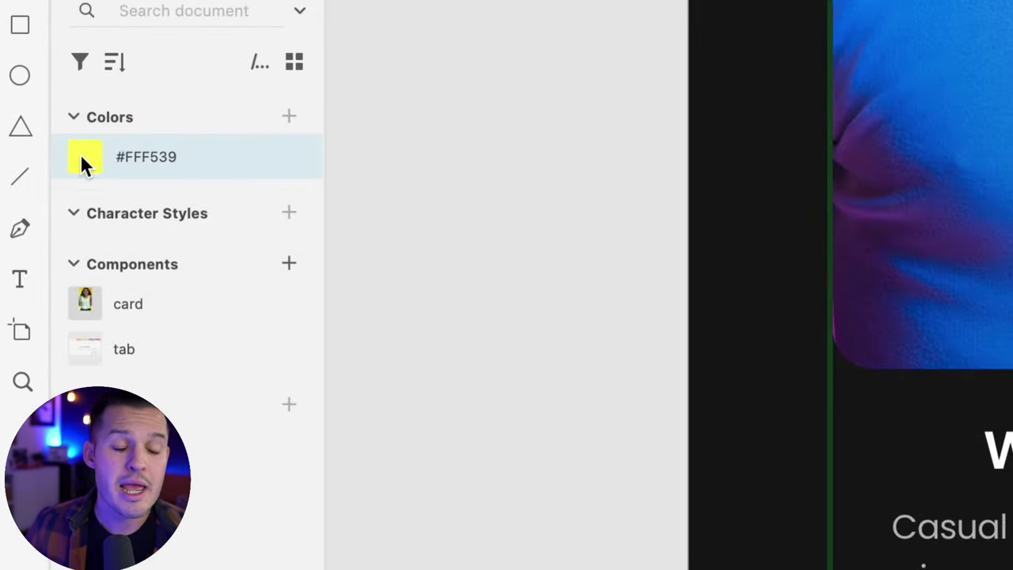
- Draw a square about 86 × 86 on the pasteboard beside artboard 1
click(405, 172)
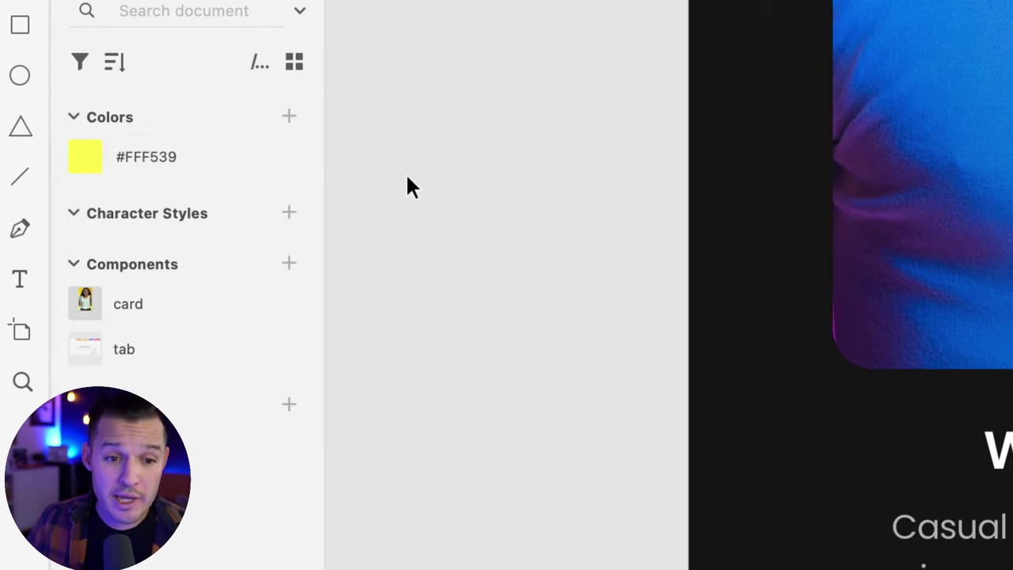
key(r)
mouse_move(367, 145)
mouse_down()
mouse_move(506, 260)
mouse_move(565, 327)
mouse_up()
- Fill the square with the saved #FFF539 color and duplicate it directly below
right_click(99, 152)
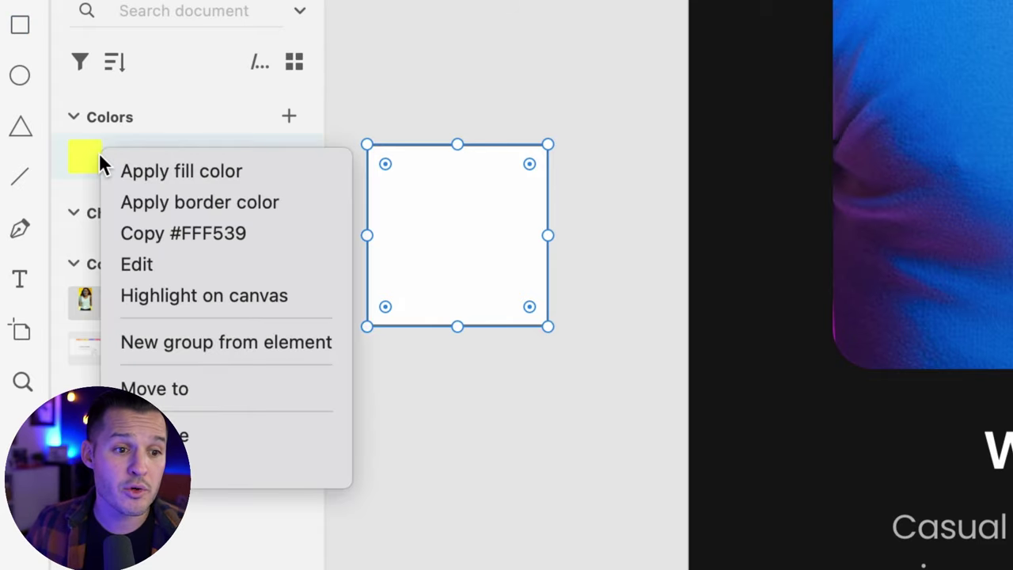
click(133, 164)
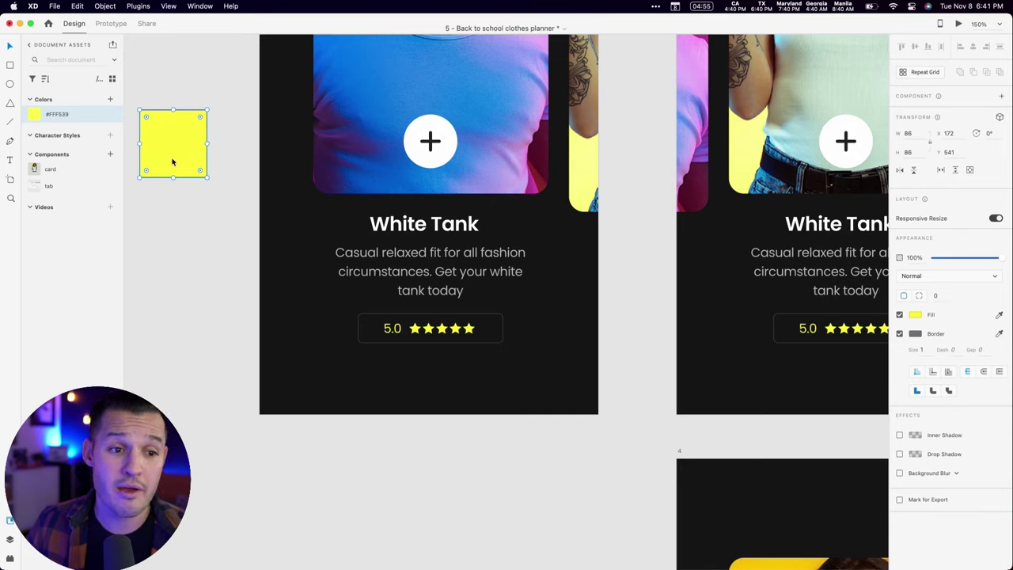
drag(172, 158, 157, 230)
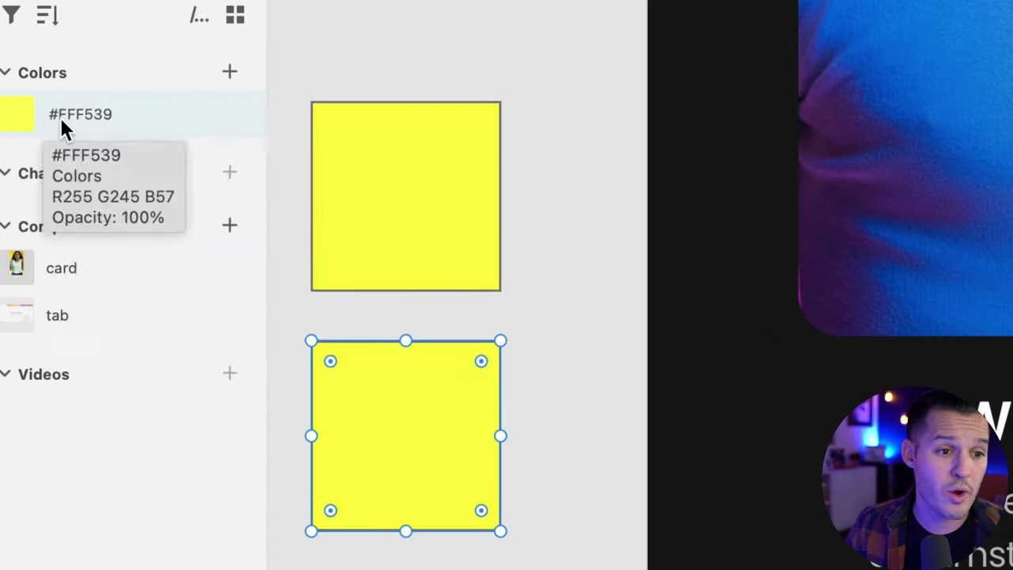
- Open the saved #FFF539 document color for editing and copy its hex value
right_click(54, 115)
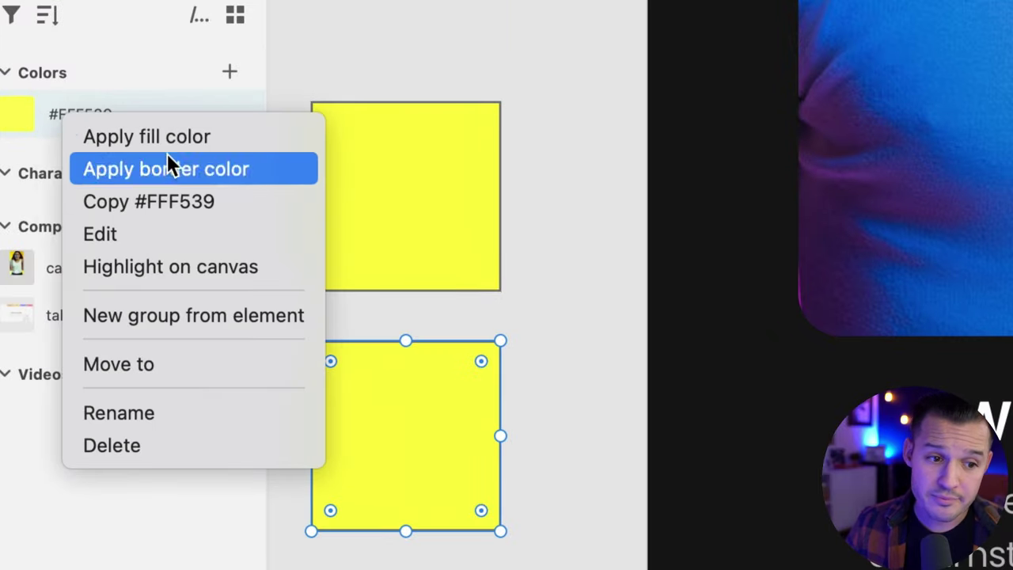
click(179, 234)
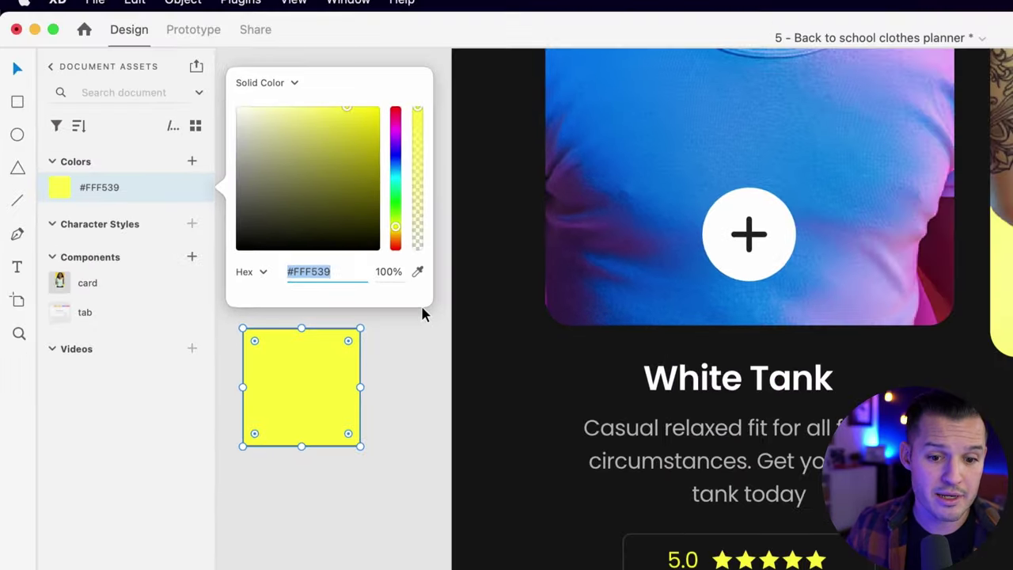
scroll(617, 308, down, 5)
scroll(434, 319, up, 3)
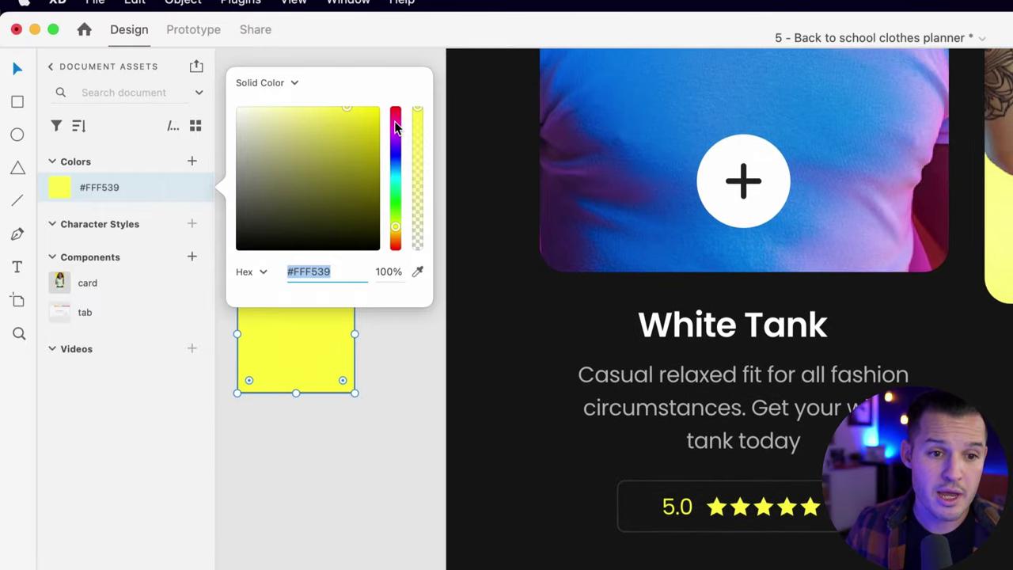
click(330, 272)
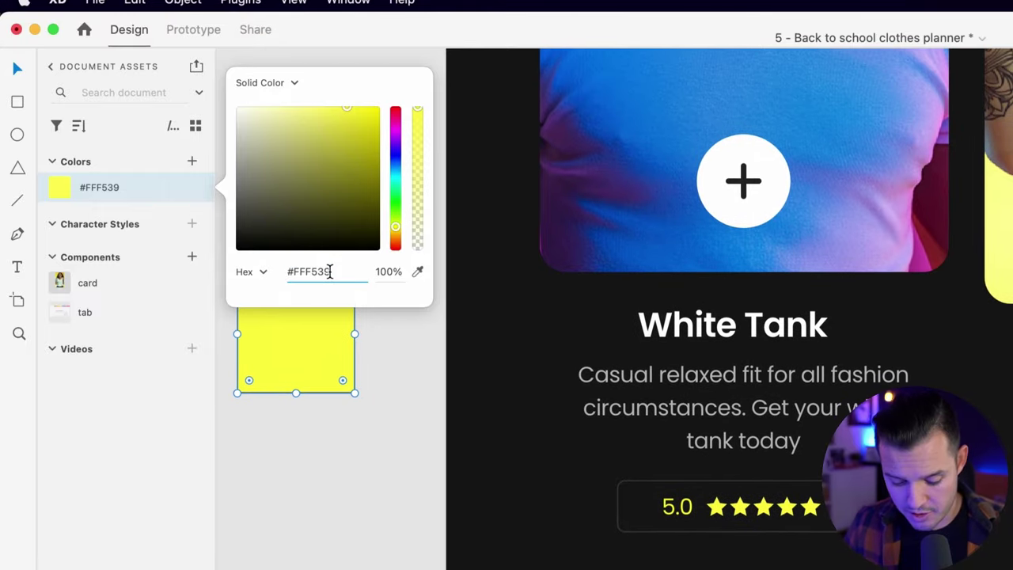
key(super+a)
key(super+c)
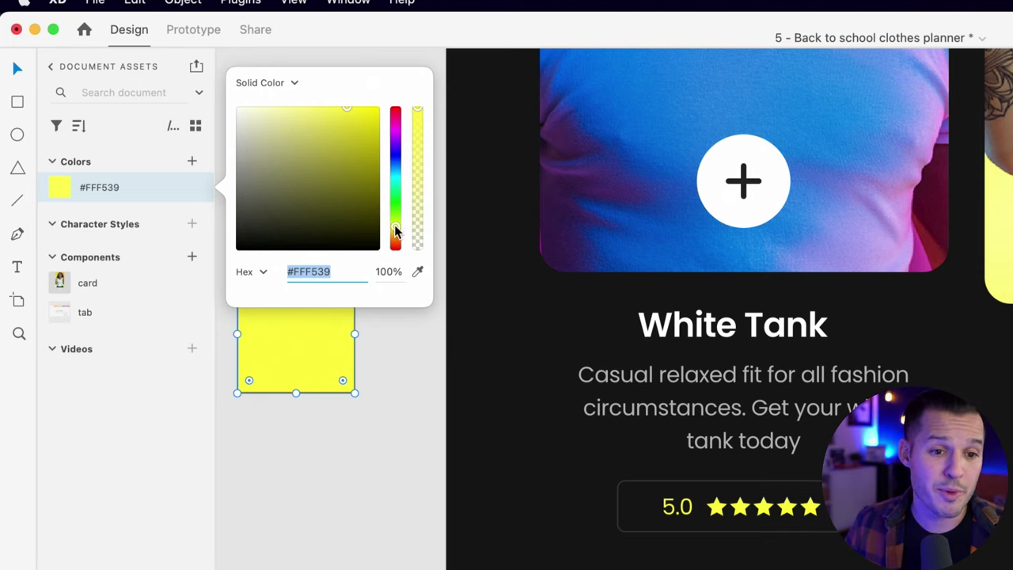
- Shift the hue of the saved document color to turquoise #39FFE1
drag(395, 228, 396, 182)
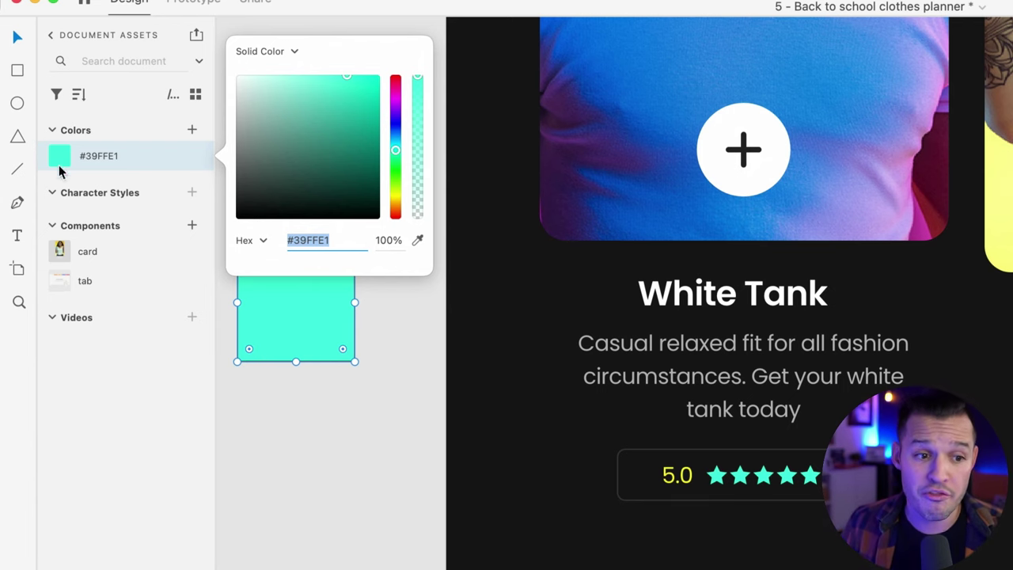
mouse_move(69, 166)
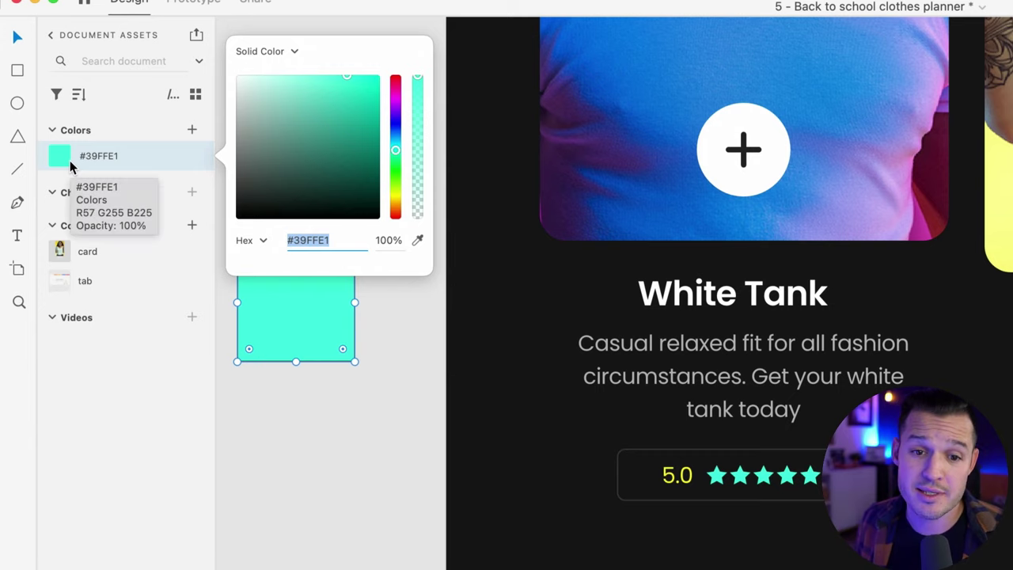
- Restore the saved document color to the copied hex value #FFF539 and close the color editor
key(super+v)
key(Tab)
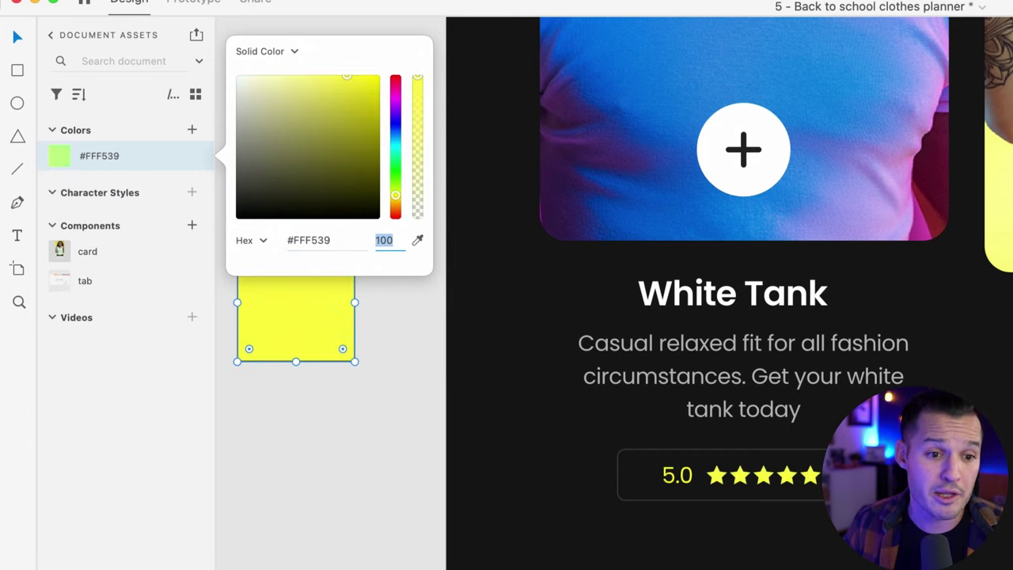
click(390, 314)
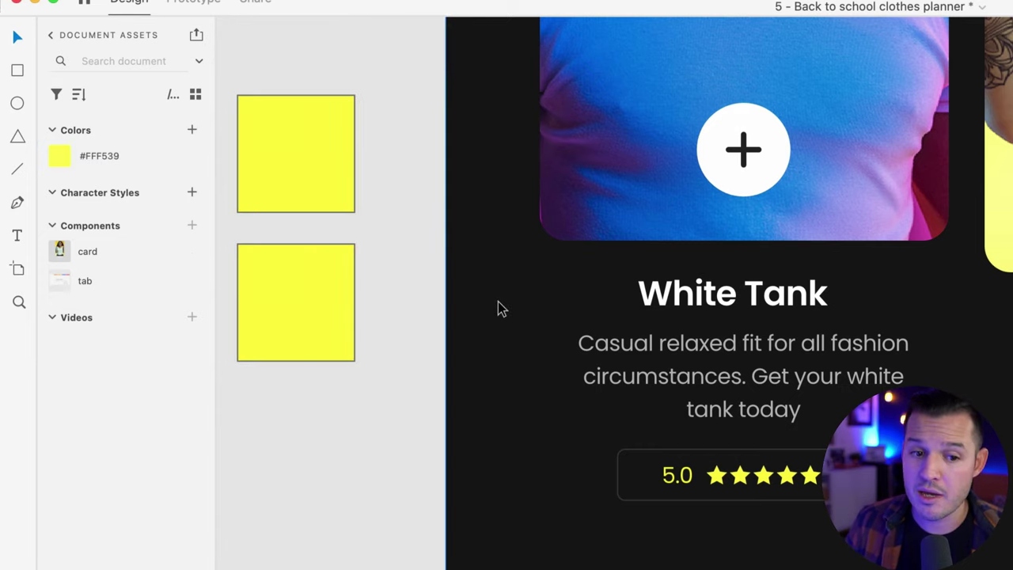
- Add the selected artboard's colors to the document colors and delete the saved #FFF539 color
click(188, 129)
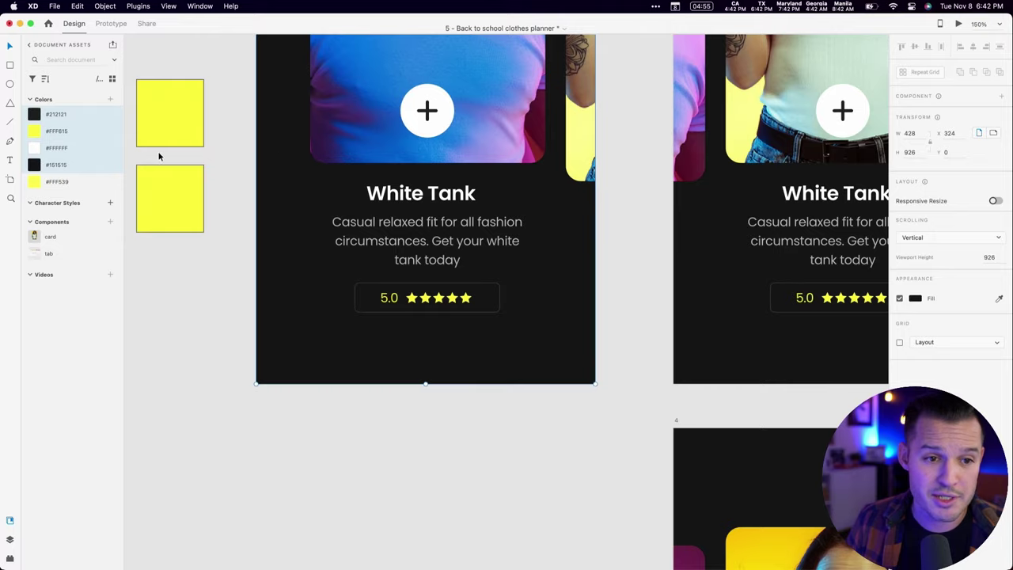
scroll(183, 153, up, 10)
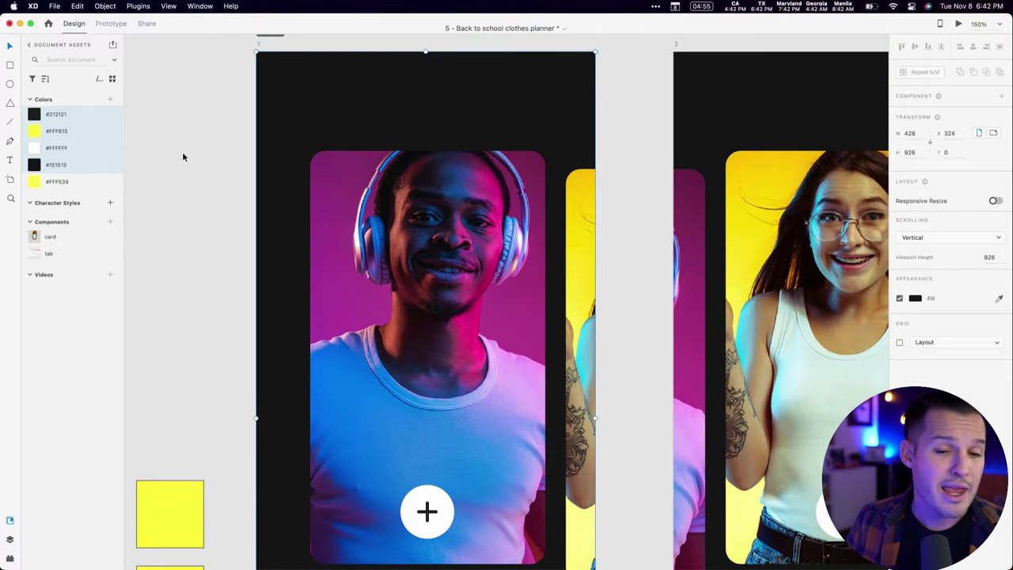
right_click(68, 185)
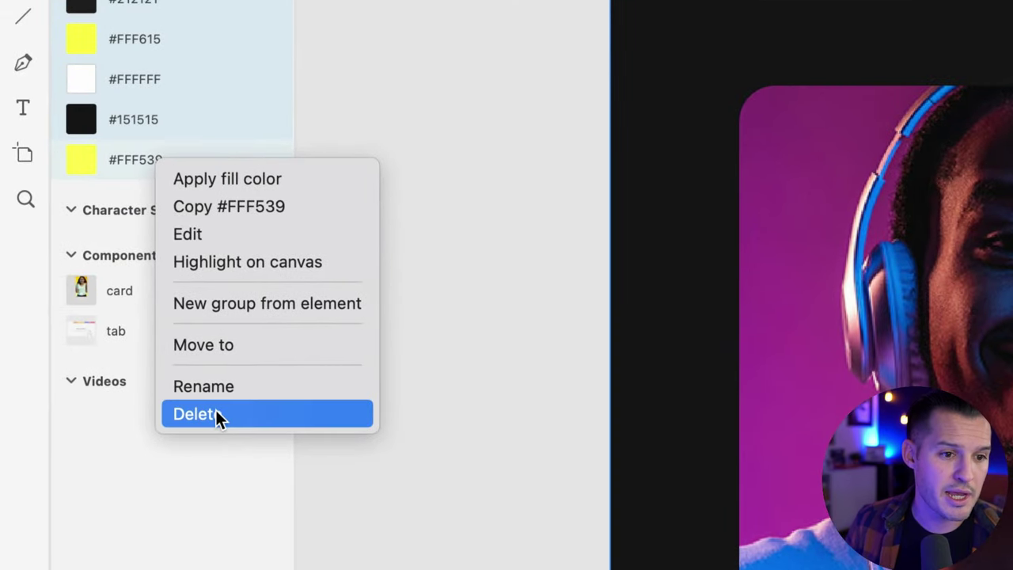
click(219, 415)
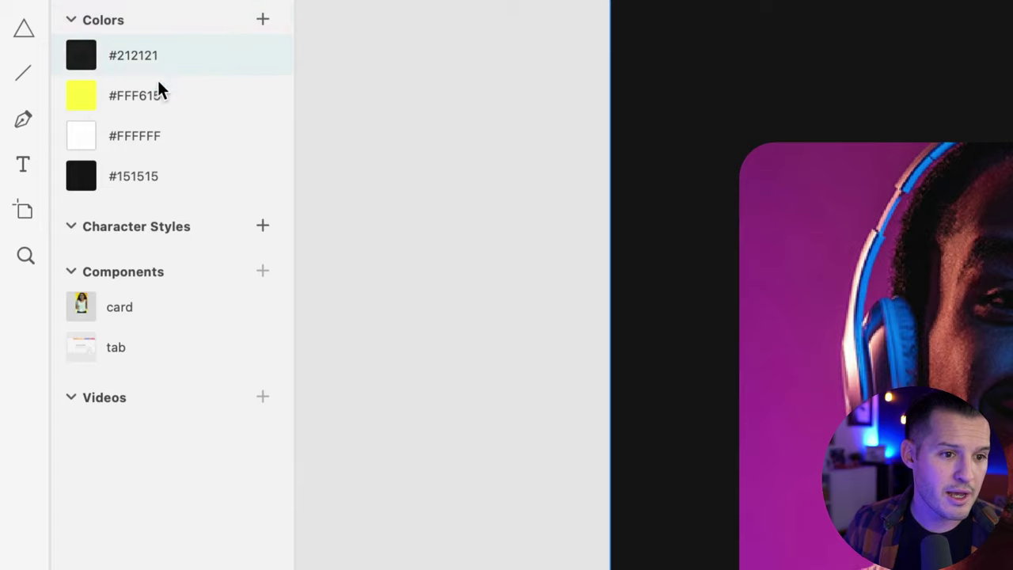
- Reorder the document colors so that #151515 sits directly below #212121
drag(150, 126, 123, 14)
drag(123, 63, 125, 65)
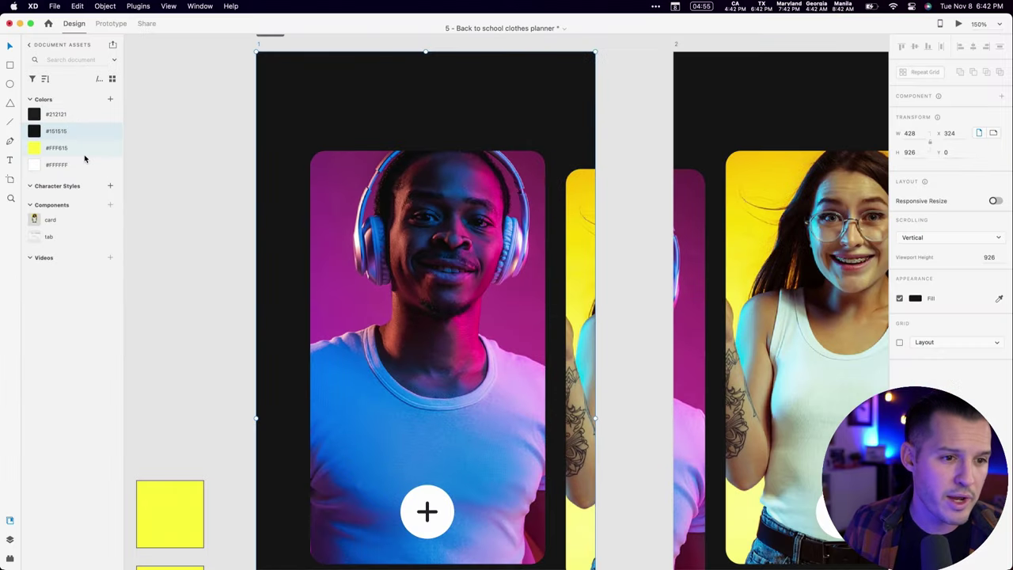
- Toggle the document assets between grid view and list view, ending in list view
click(113, 79)
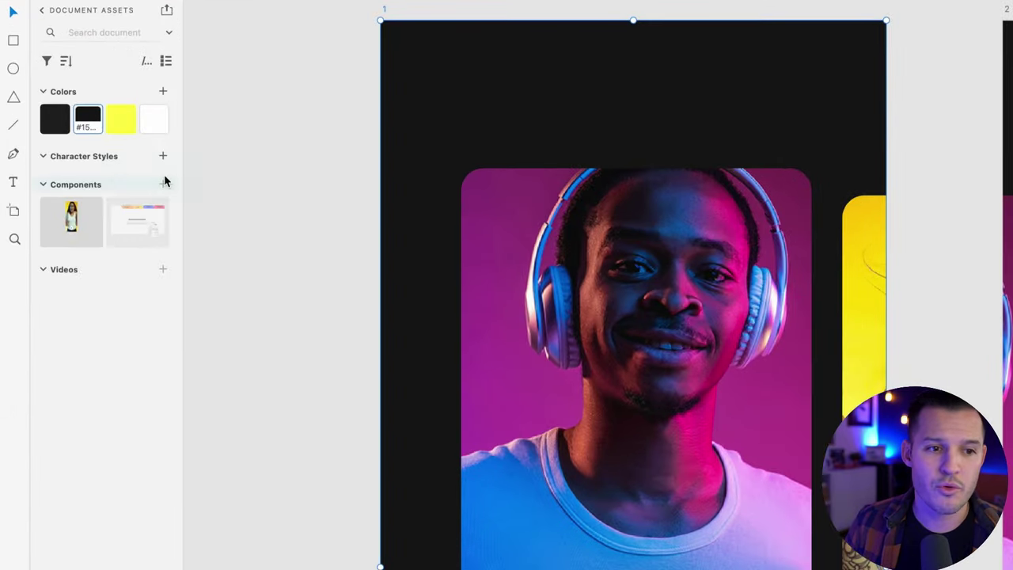
click(166, 62)
click(168, 64)
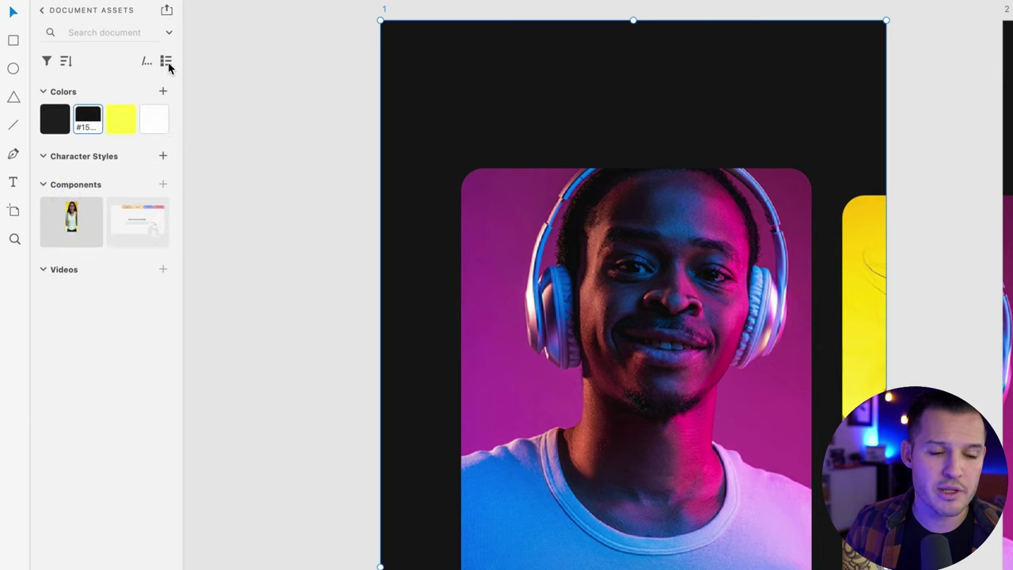
click(167, 63)
click(167, 63)
click(166, 63)
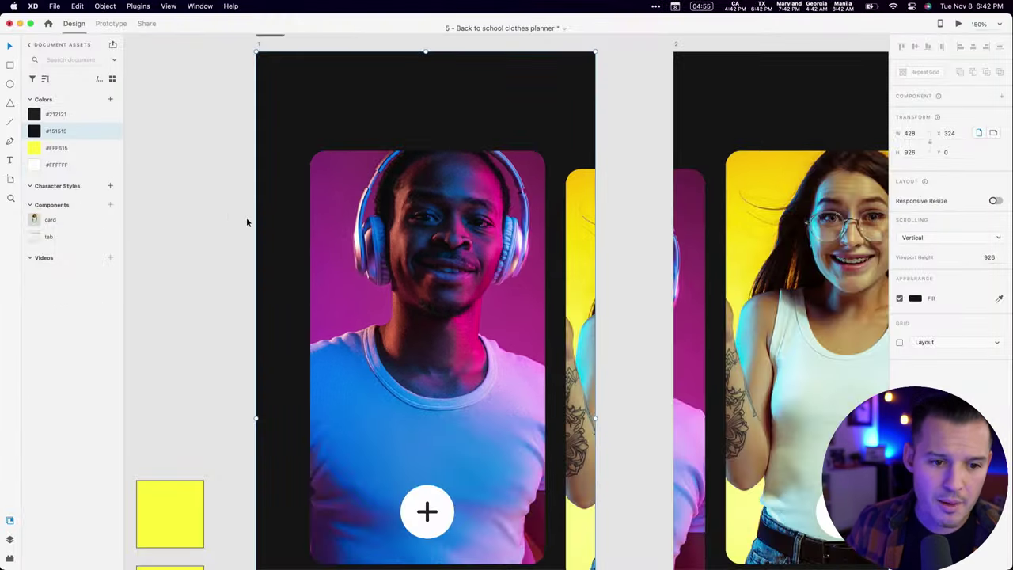
- Save the White Tank heading and the description below it on artboard 1 as character styles
scroll(342, 301, down, 6)
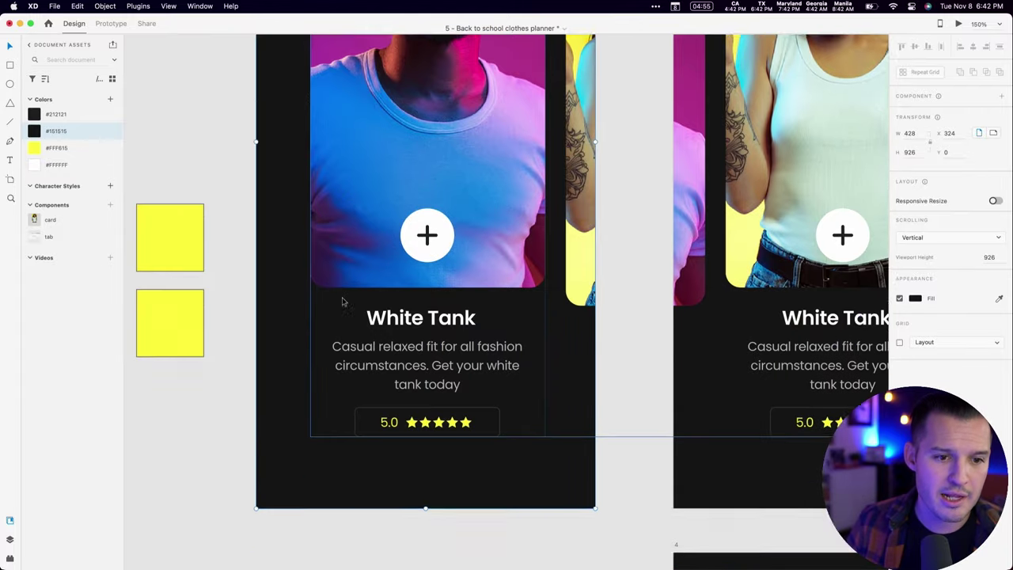
scroll(342, 301, down, 2)
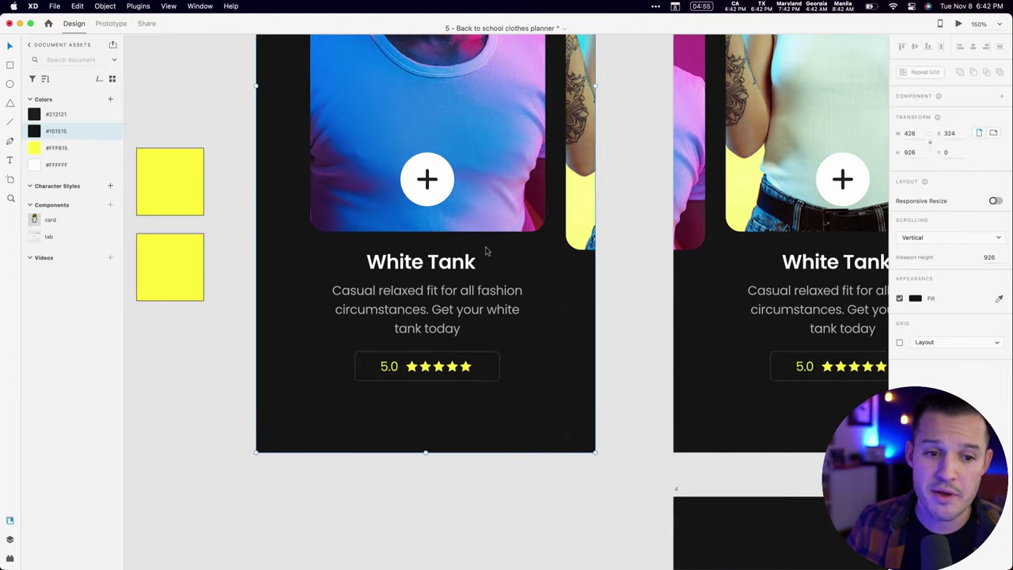
click(413, 264)
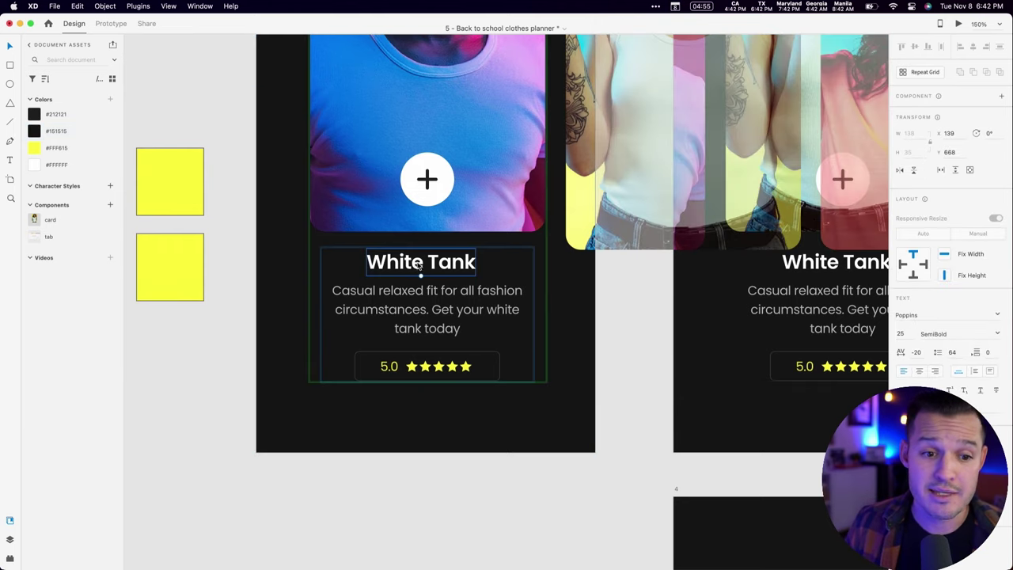
shift+click(442, 315)
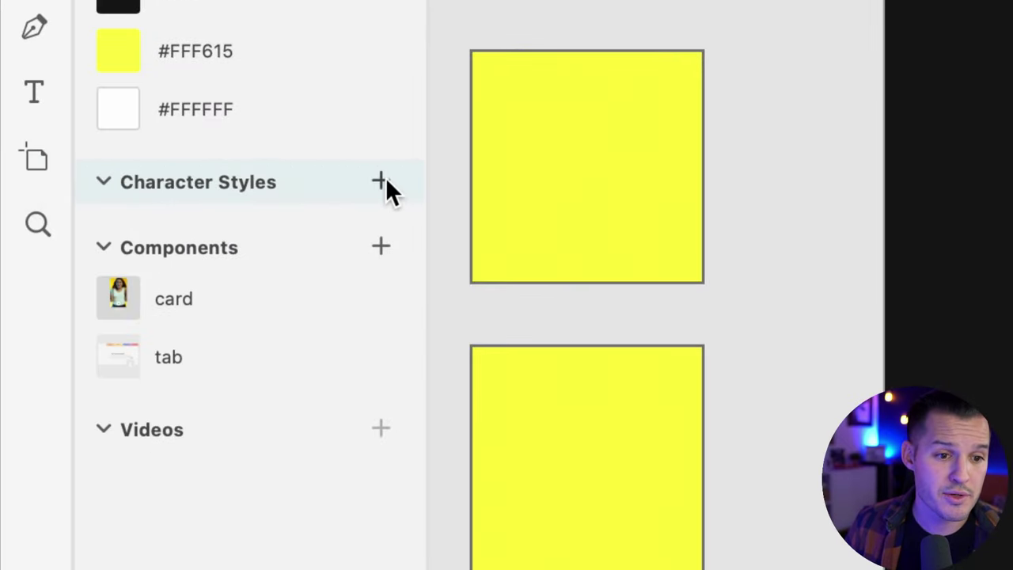
click(381, 181)
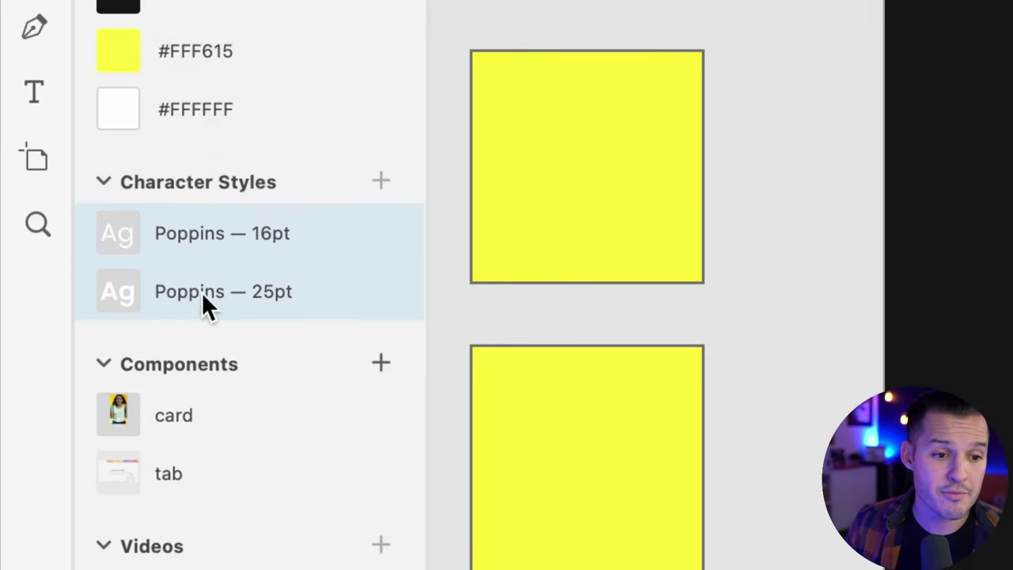
- Move the Poppins 25pt character style above the 16pt one and rename it Headline
mouse_move(208, 300)
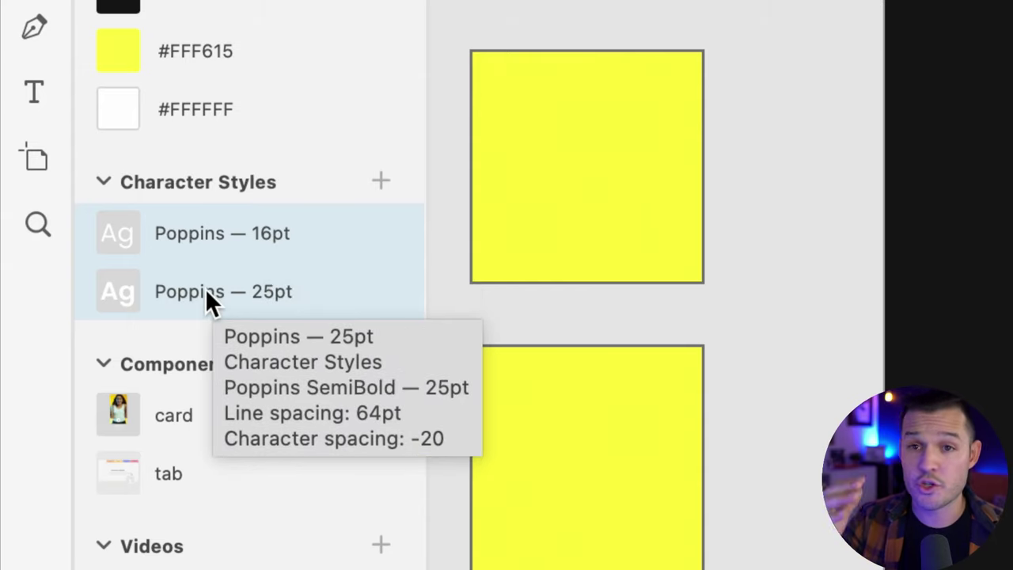
drag(204, 290, 194, 208)
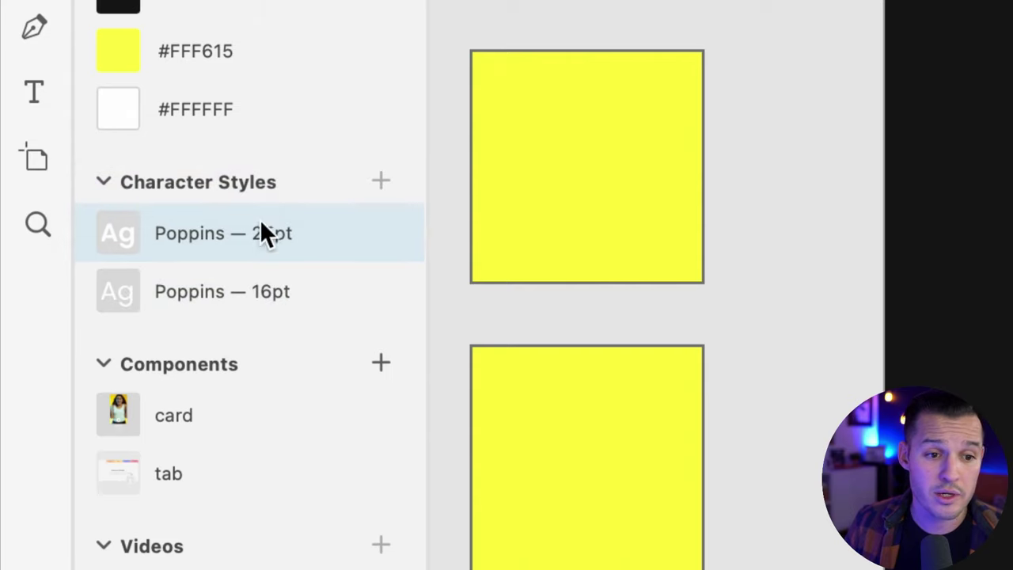
double_click(218, 231)
text(Headline)
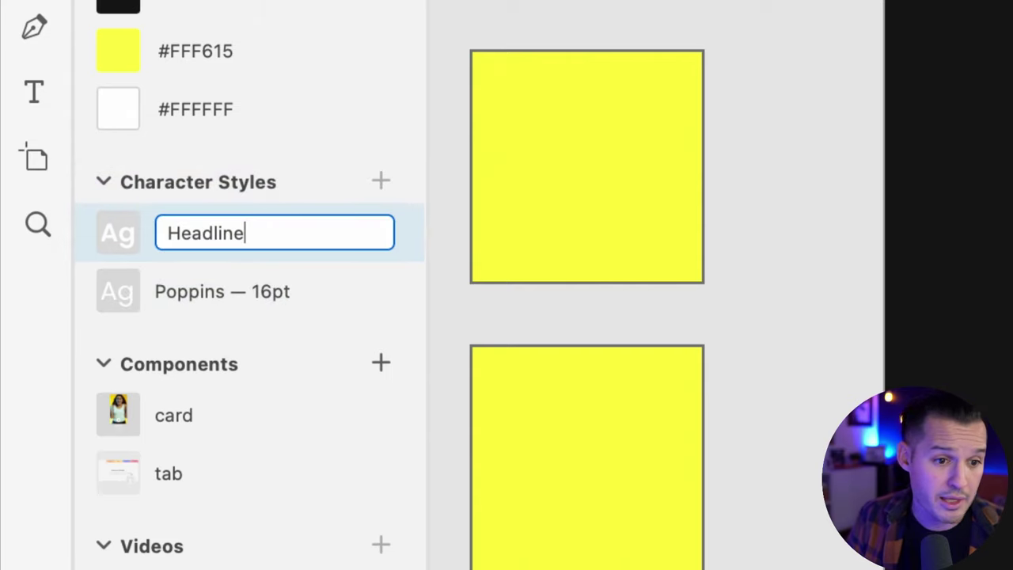
key(Return)
- Rename the Poppins 16pt character style as Body — 16pt
double_click(229, 278)
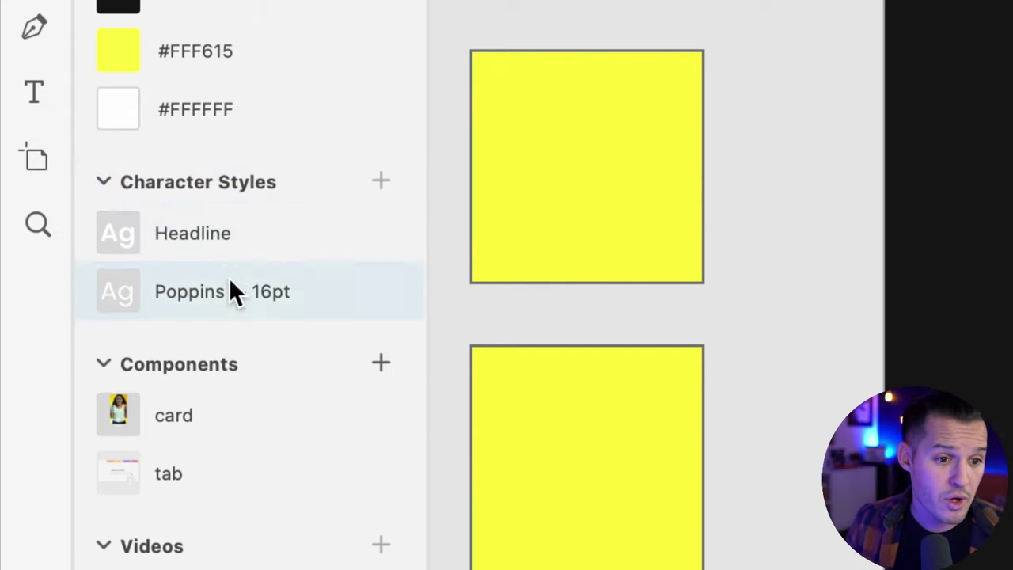
double_click(229, 281)
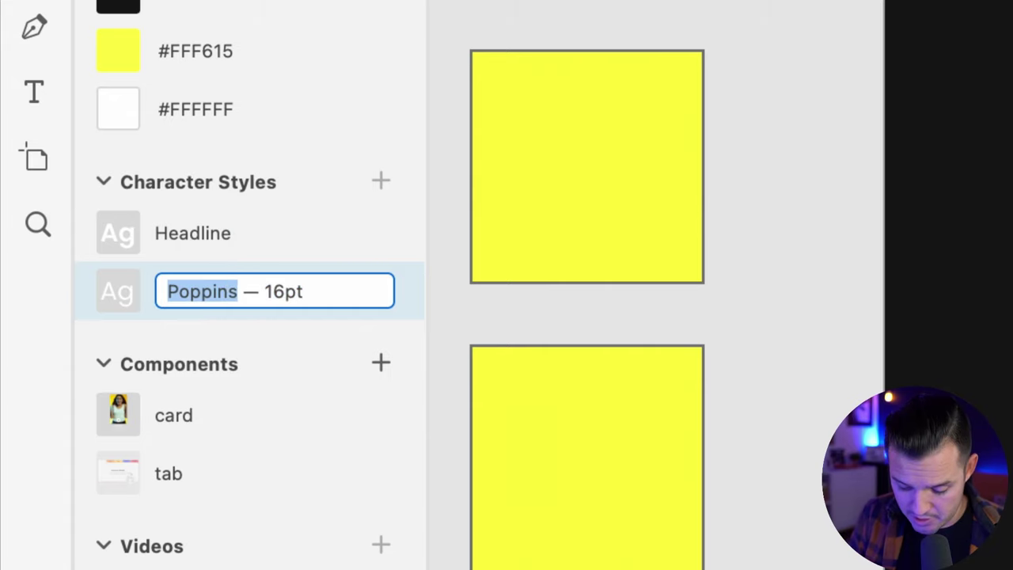
text(B)
text(ody)
key(Return)
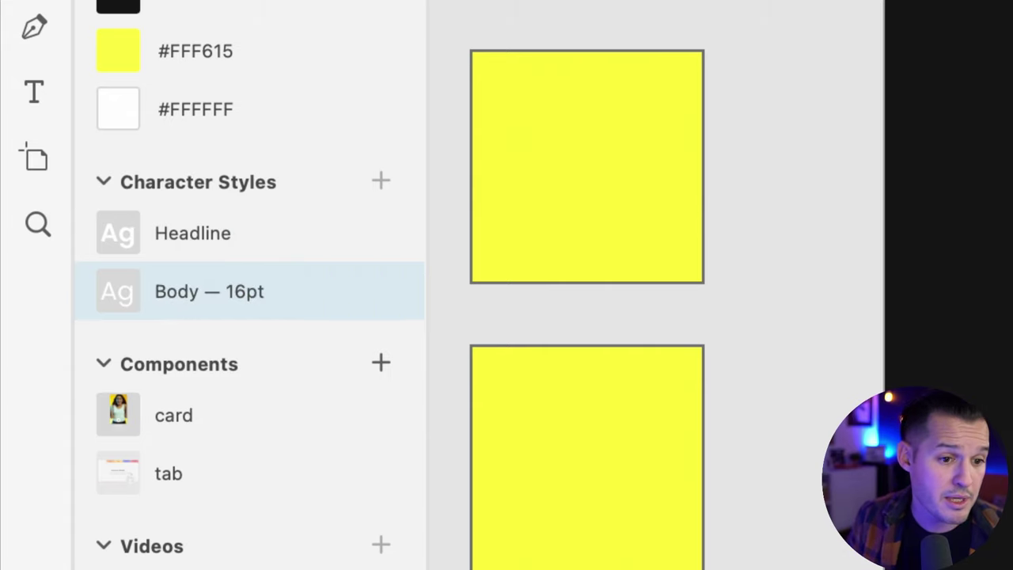
- Extend the Headline character style's name to Headline - 25 and clear the text selection on artboard 1
mouse_move(254, 287)
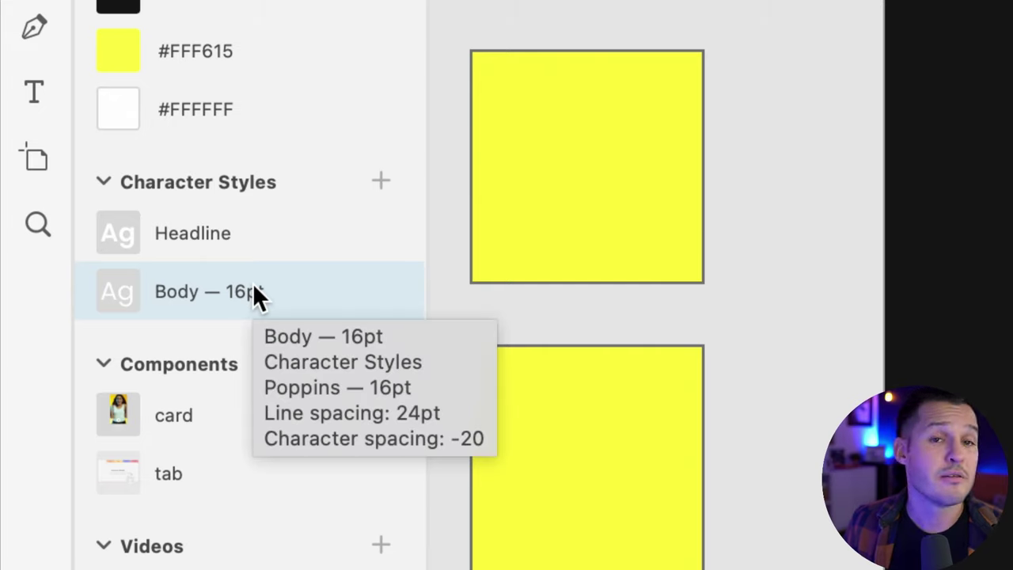
double_click(225, 233)
key(Right)
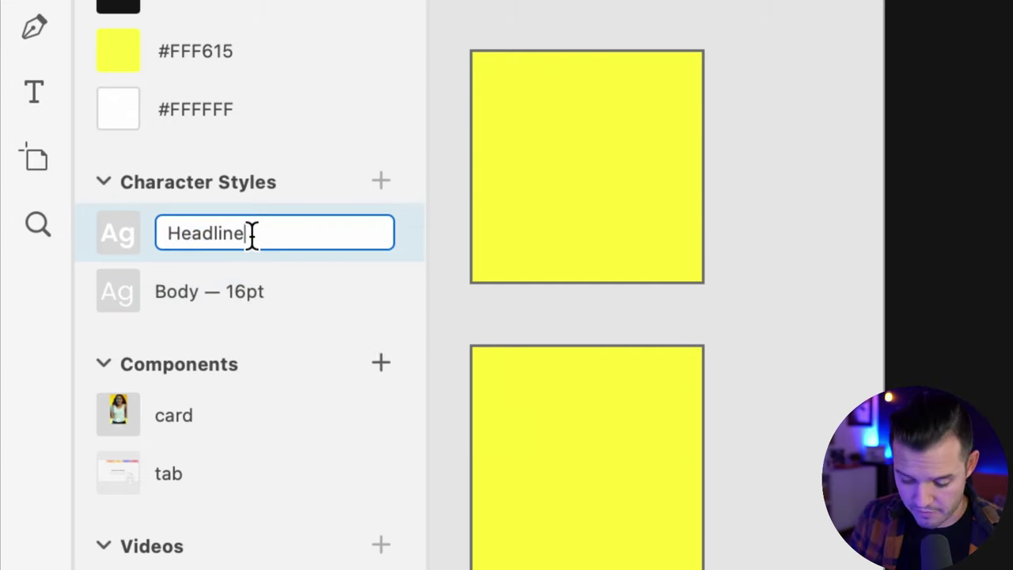
text(- 35)
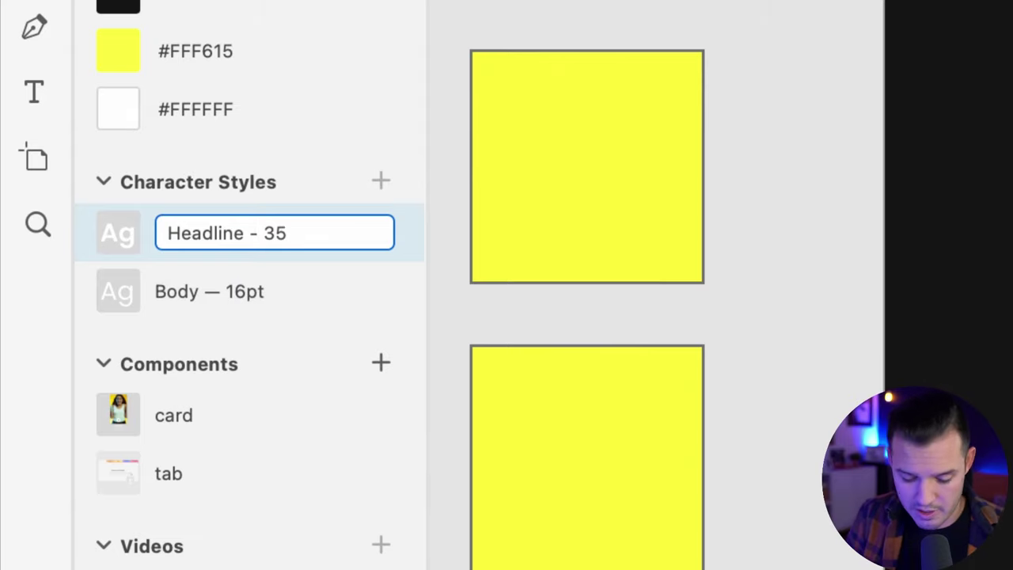
key(BackSpace)
text(2)
key(Return)
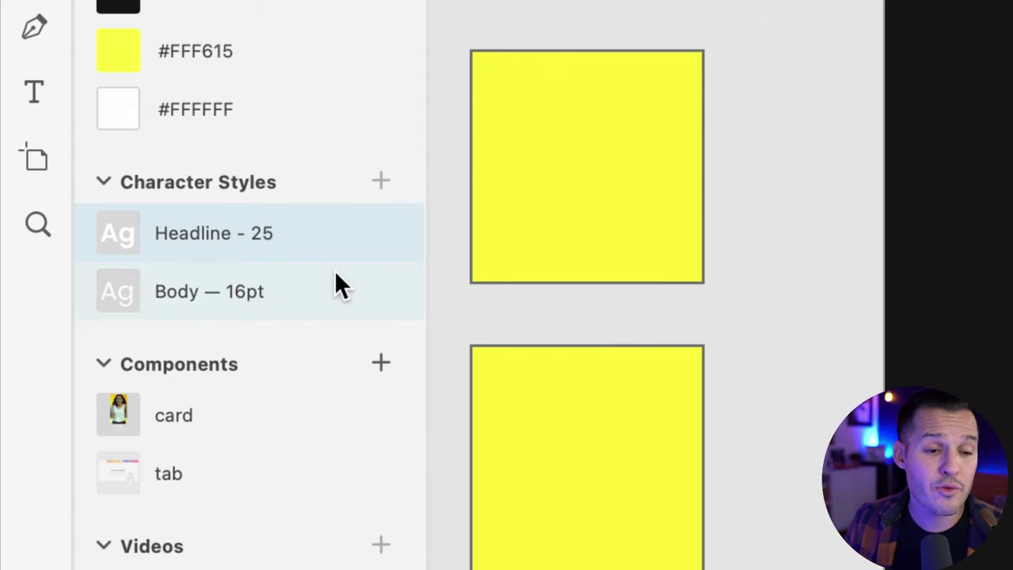
mouse_move(335, 271)
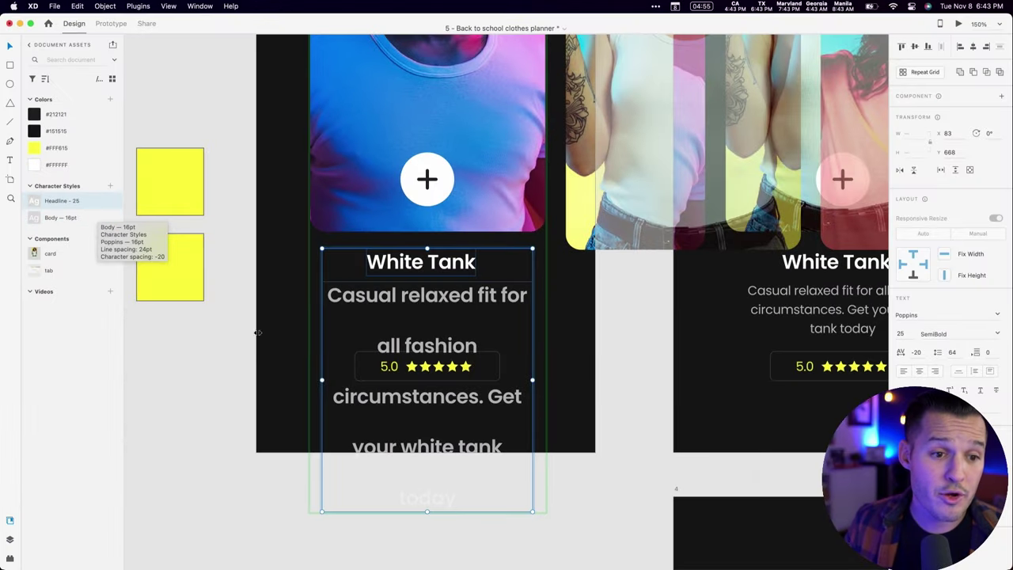
click(266, 418)
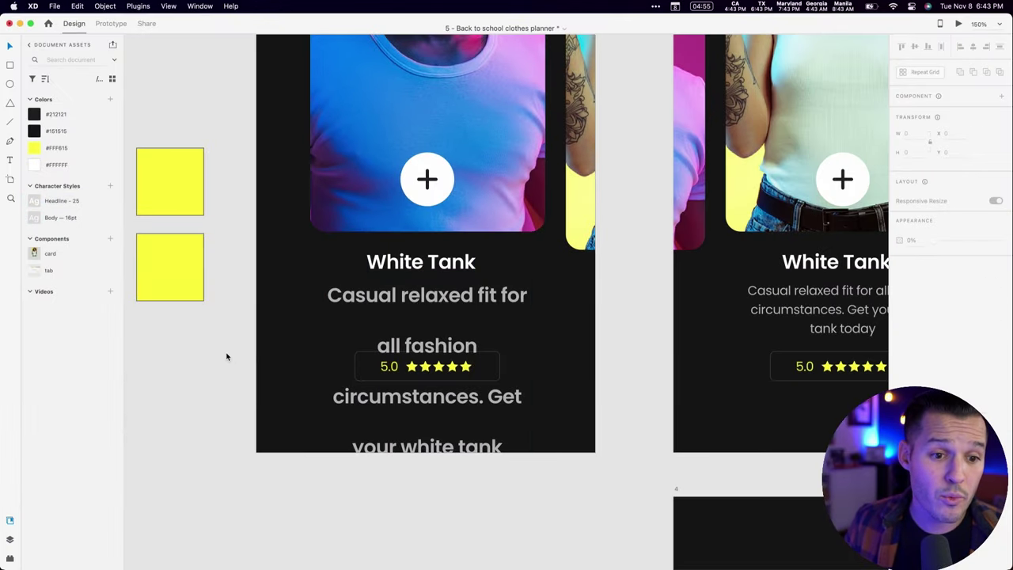
- Apply the Headline - 25 character style to the underlined heading on the white artboard and reposition it beneath the red shape
scroll(688, 317, right, 20)
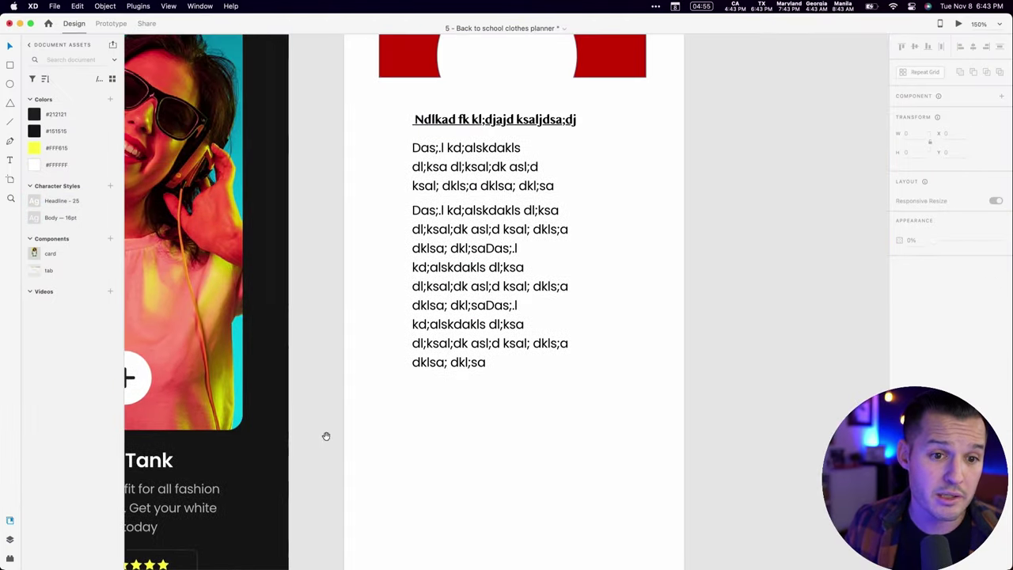
click(483, 201)
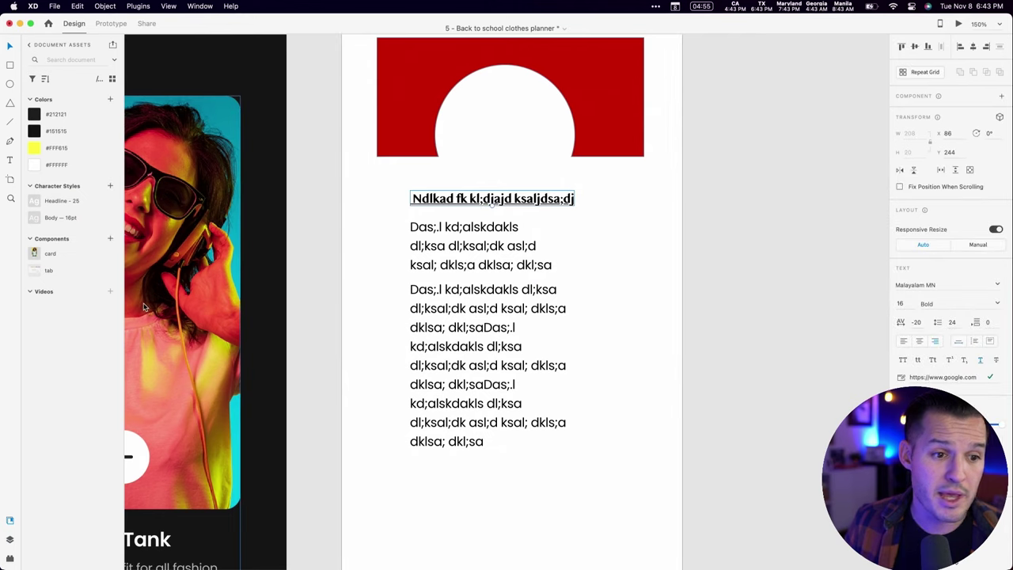
click(68, 200)
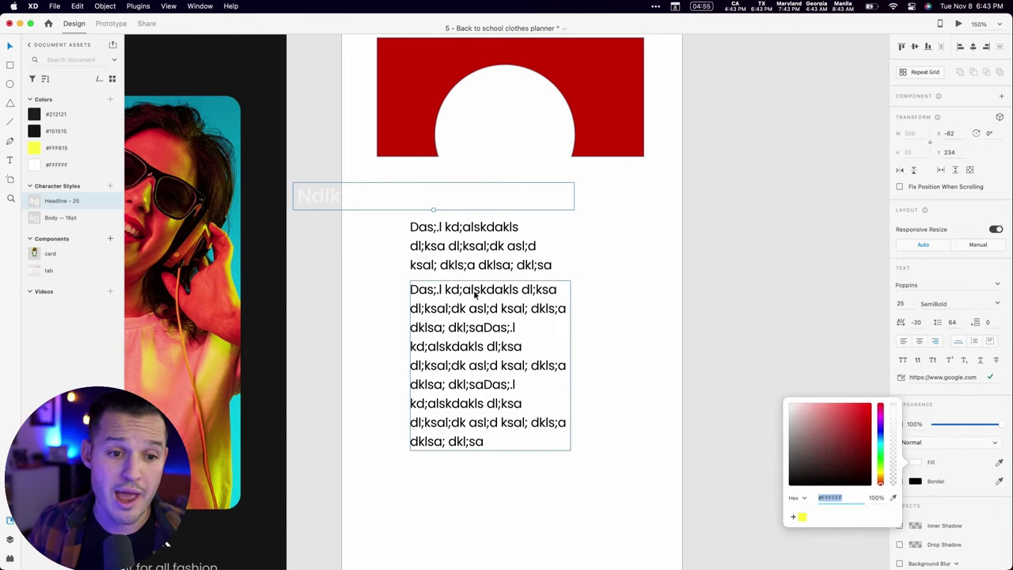
click(402, 201)
drag(402, 201, 486, 194)
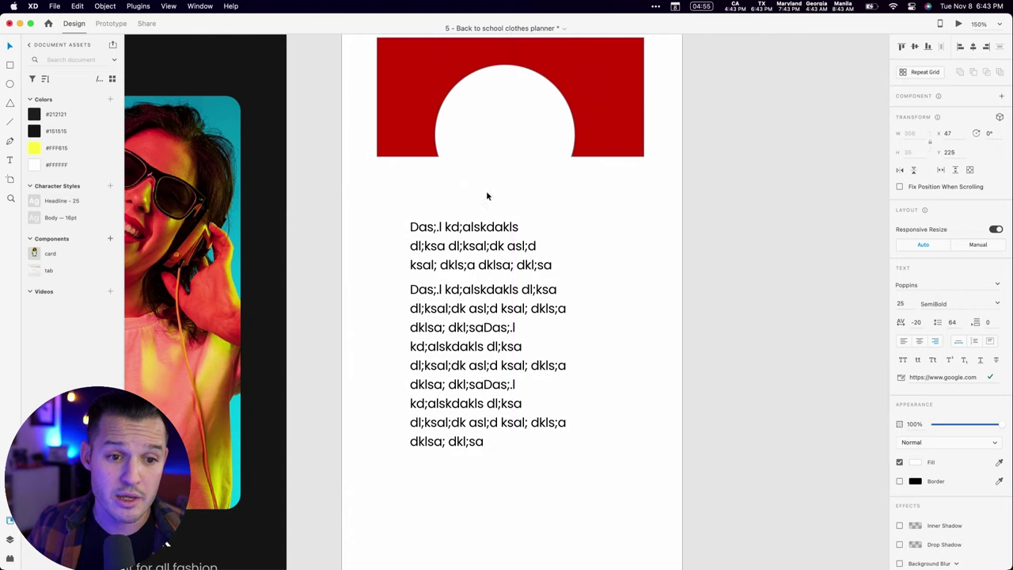
- Change the heading's fill on the white artboard to near-black and deselect it
click(915, 462)
click(822, 440)
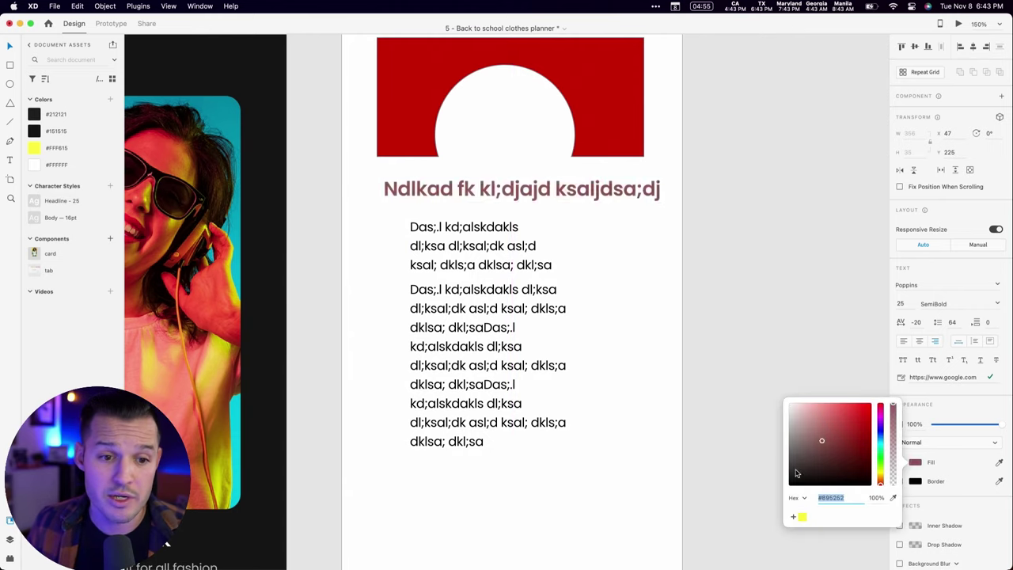
click(797, 474)
click(701, 326)
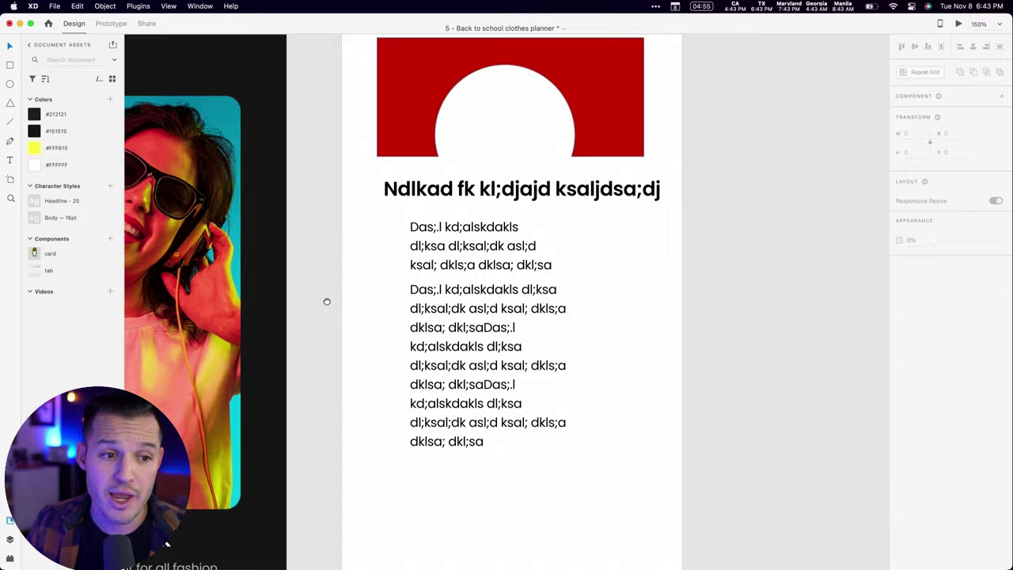
- Apply the Body — 16pt character style to the heading above the body text on the white artboard
scroll(327, 302, left, 15)
scroll(475, 340, down, 5)
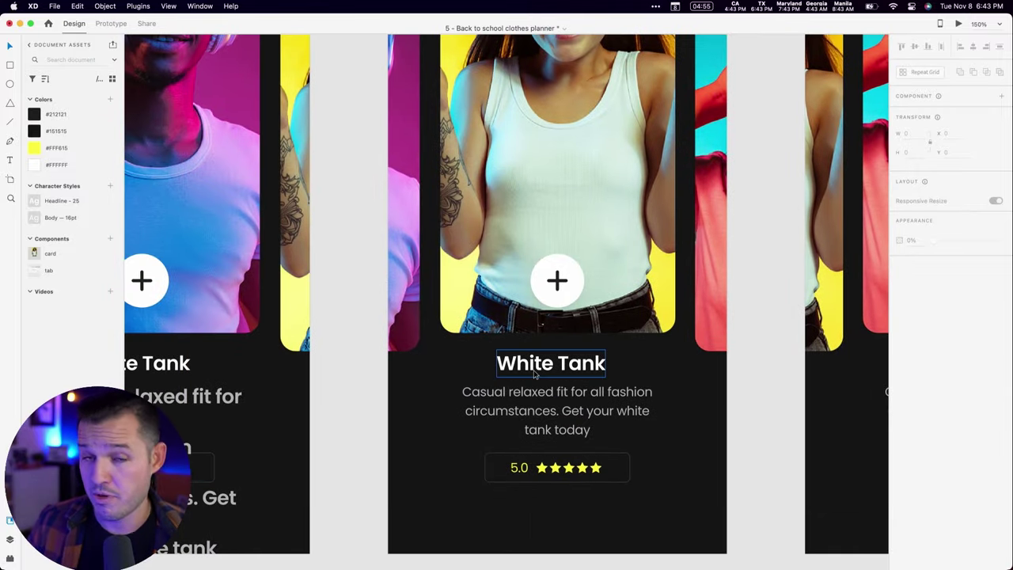
scroll(780, 309, up, 3)
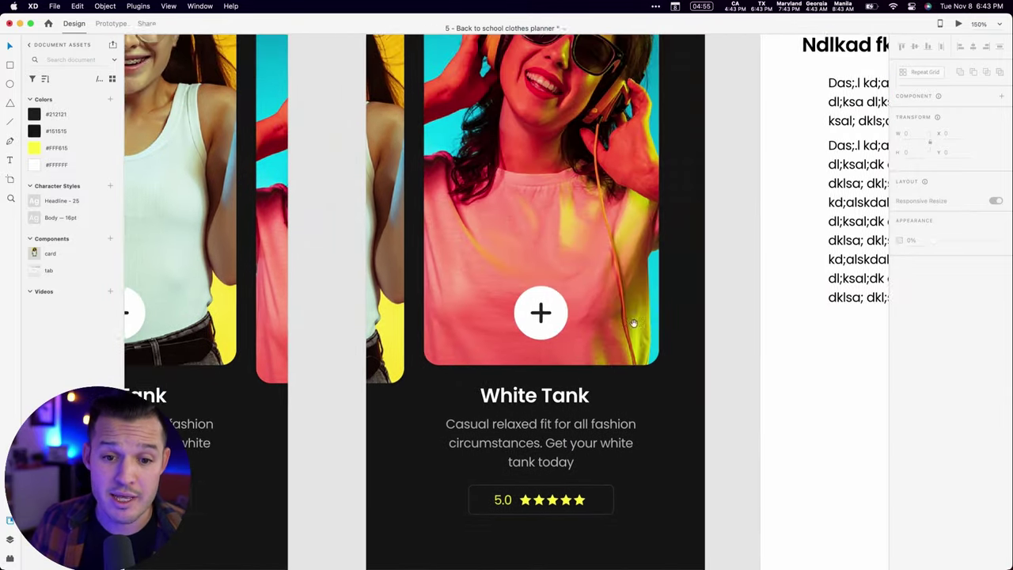
scroll(633, 323, right, 10)
click(552, 155)
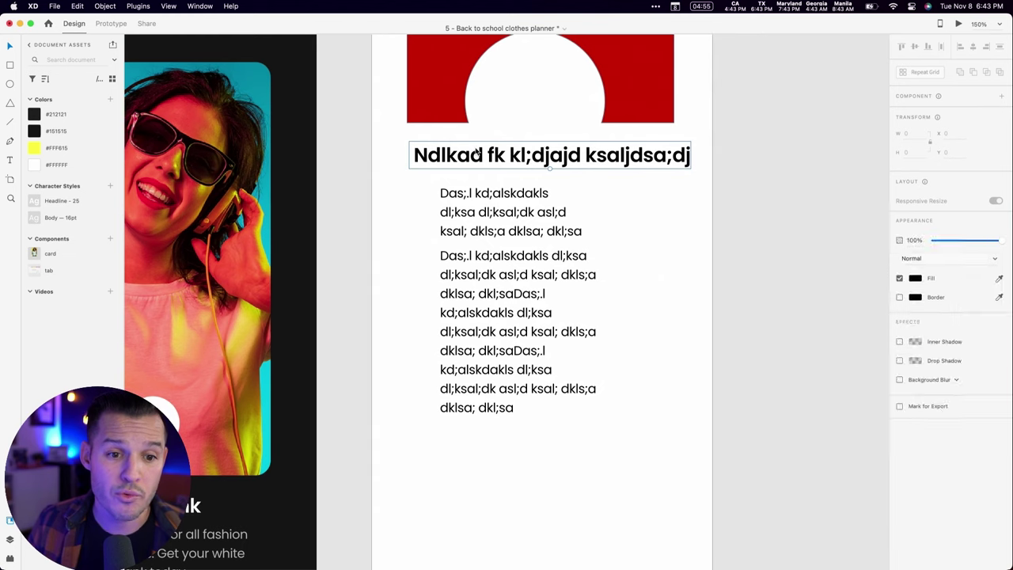
click(61, 220)
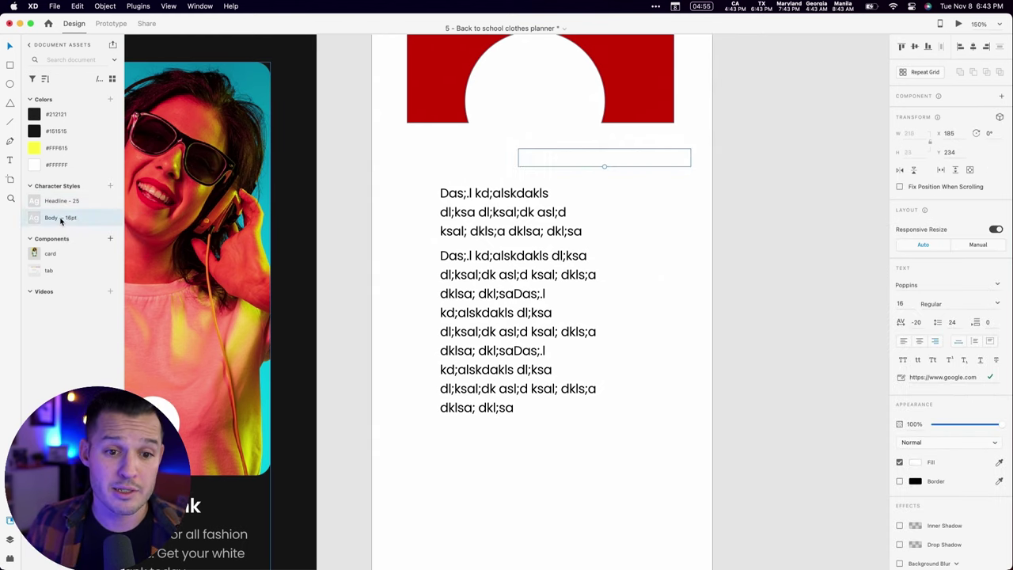
- Apply the Headline - 25 character style to the white artboard's heading and undo the style changes to restore its black fill
click(62, 203)
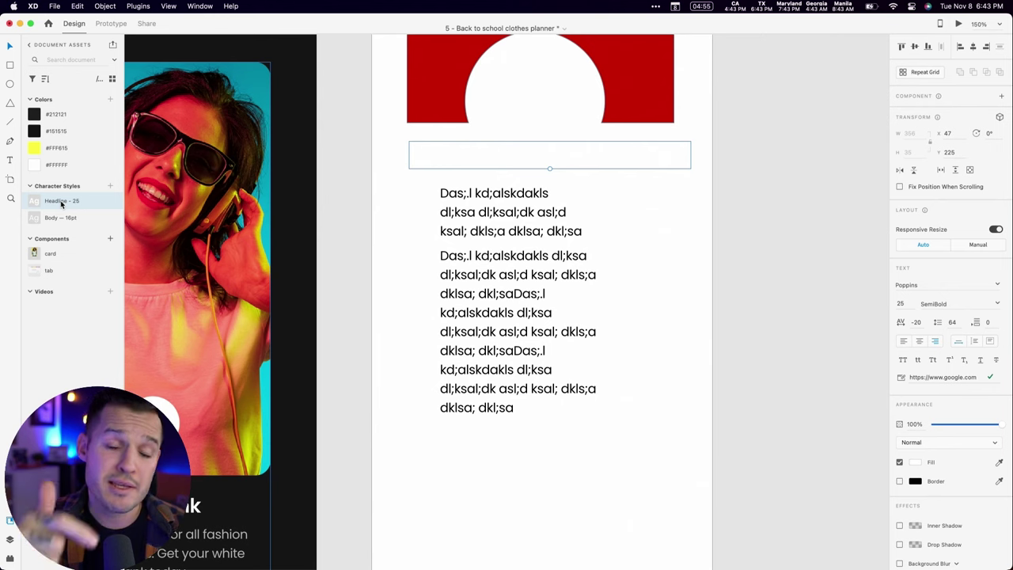
key(super+z)
- Select the plus button group inside artboard 1's White Tank card and examine its nested layers, including the plus group
scroll(181, 228, left, 10)
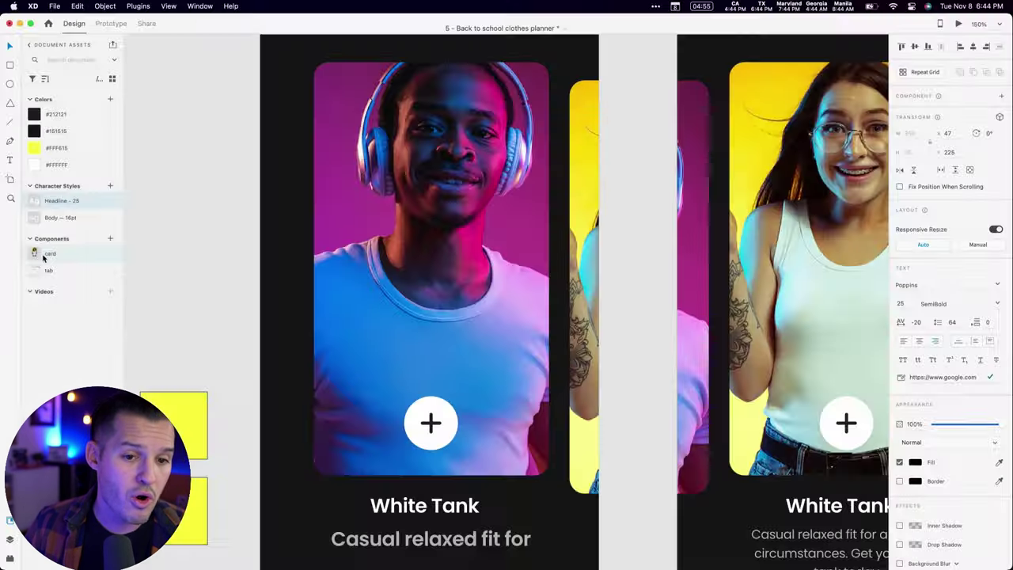
scroll(229, 298, down, 5)
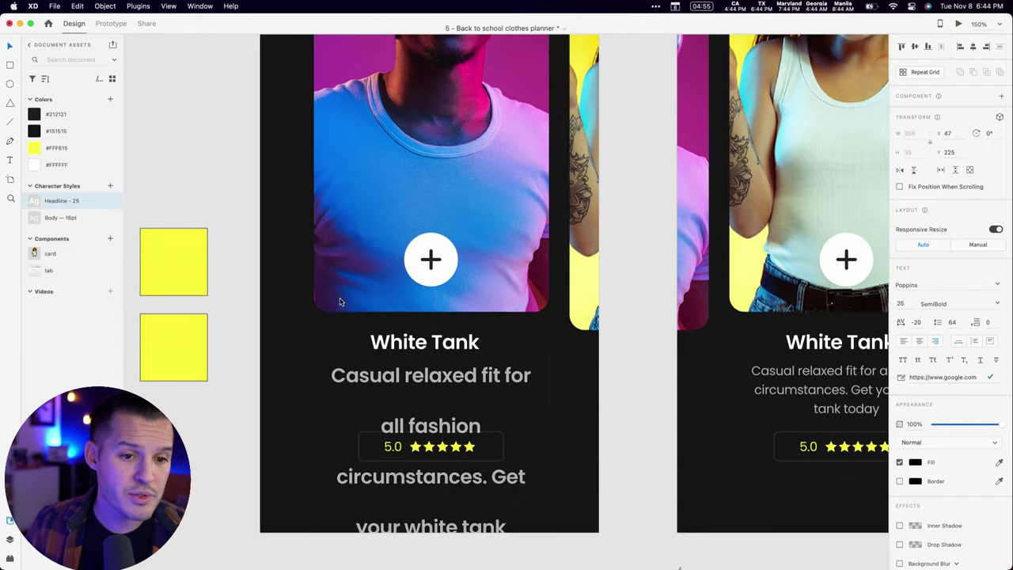
click(443, 264)
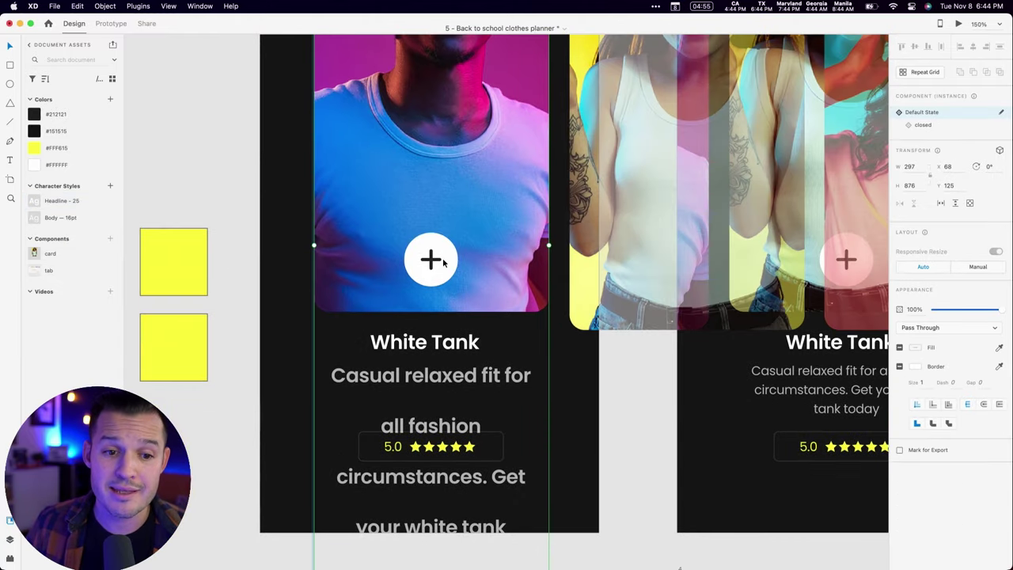
double_click(444, 257)
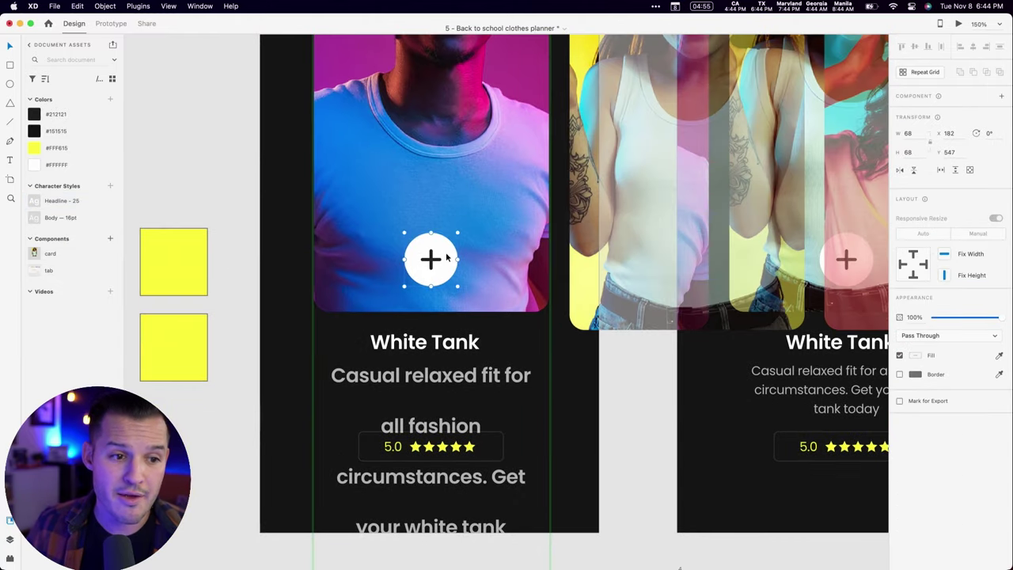
key(super+y)
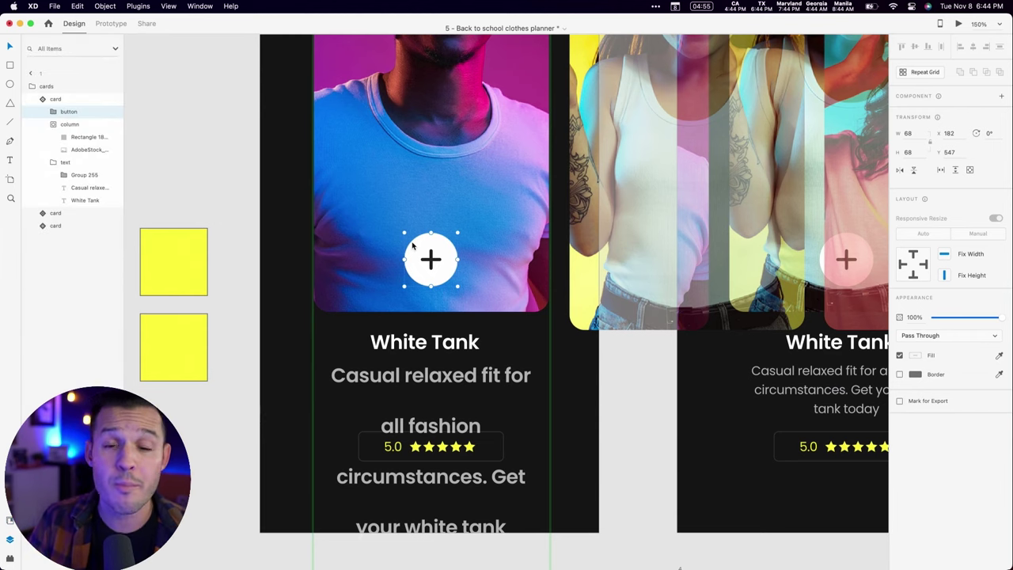
click(48, 115)
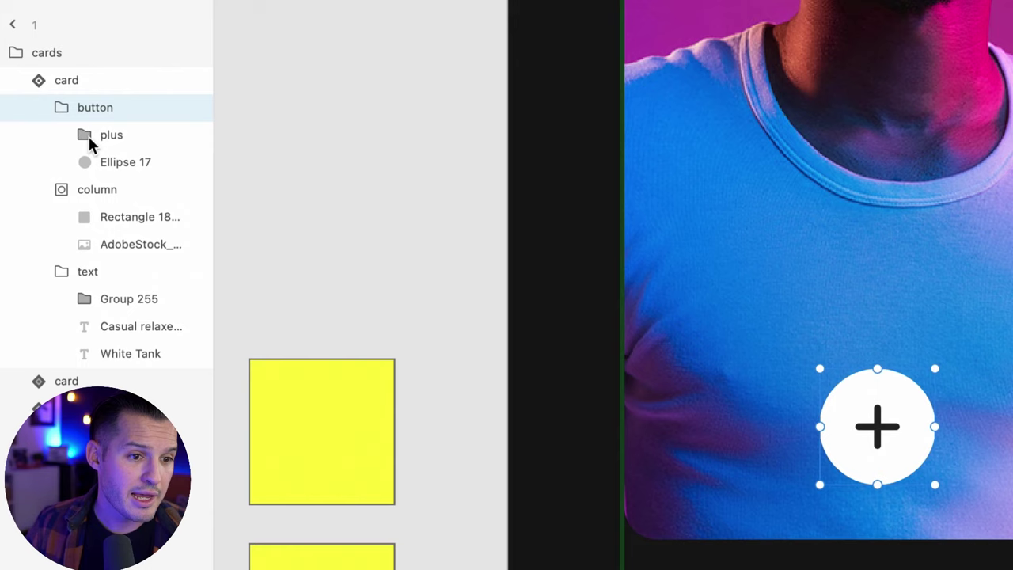
click(88, 140)
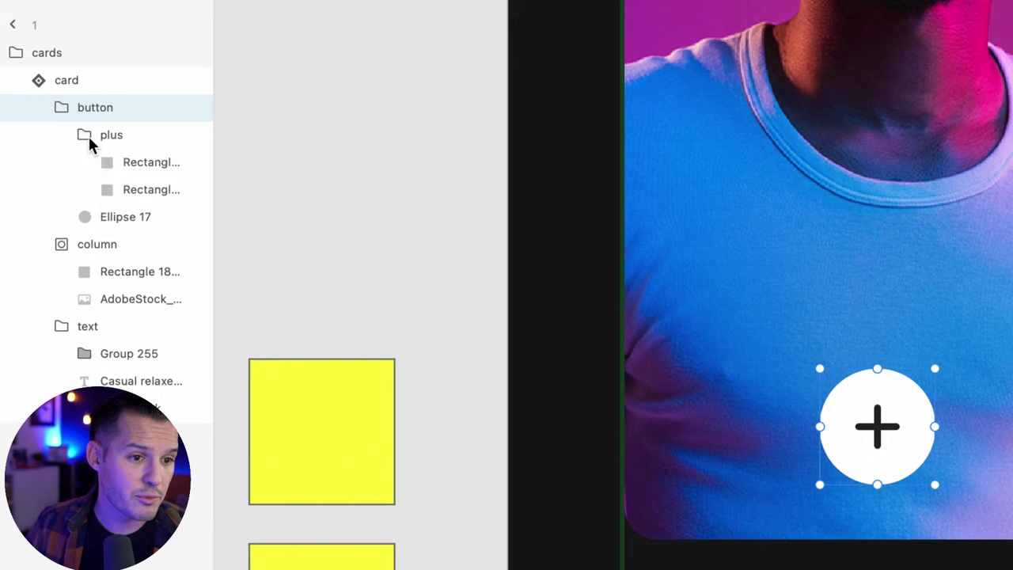
click(88, 140)
click(61, 109)
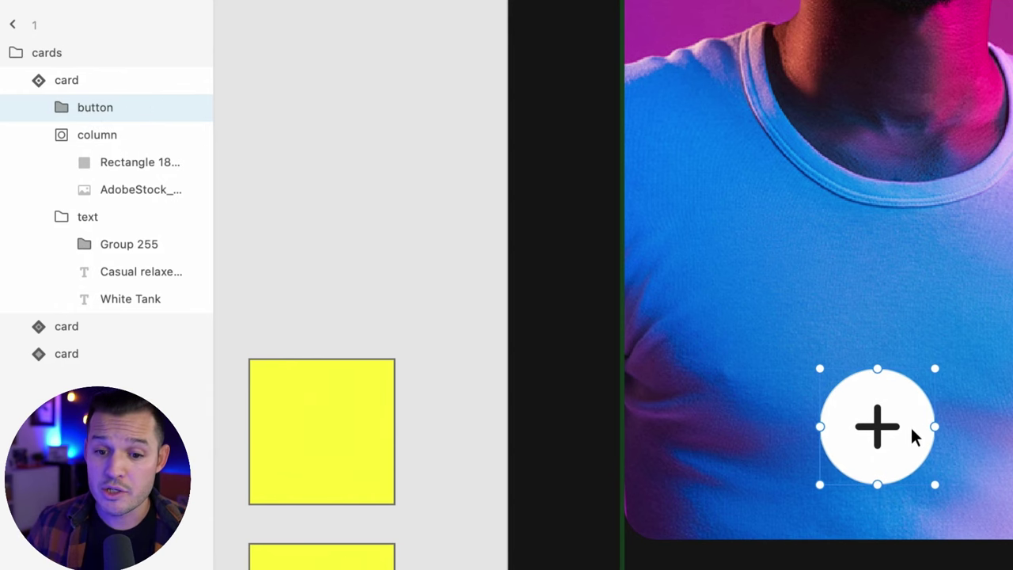
- Turn the selected plus button group in the White Tank card into a component
scroll(905, 425, right, 5)
scroll(903, 419, down, 3)
scroll(908, 426, down, 3)
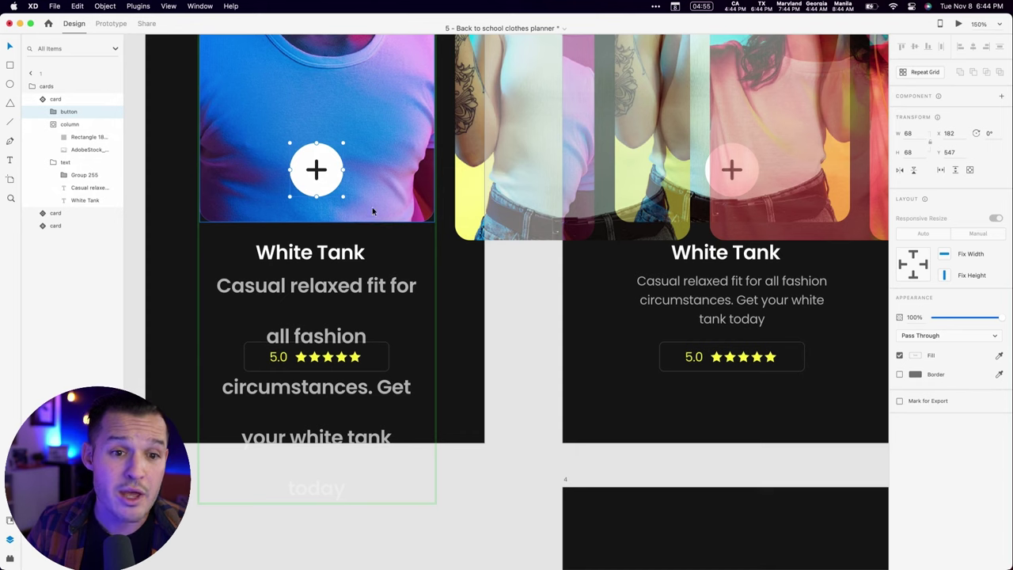
right_click(312, 161)
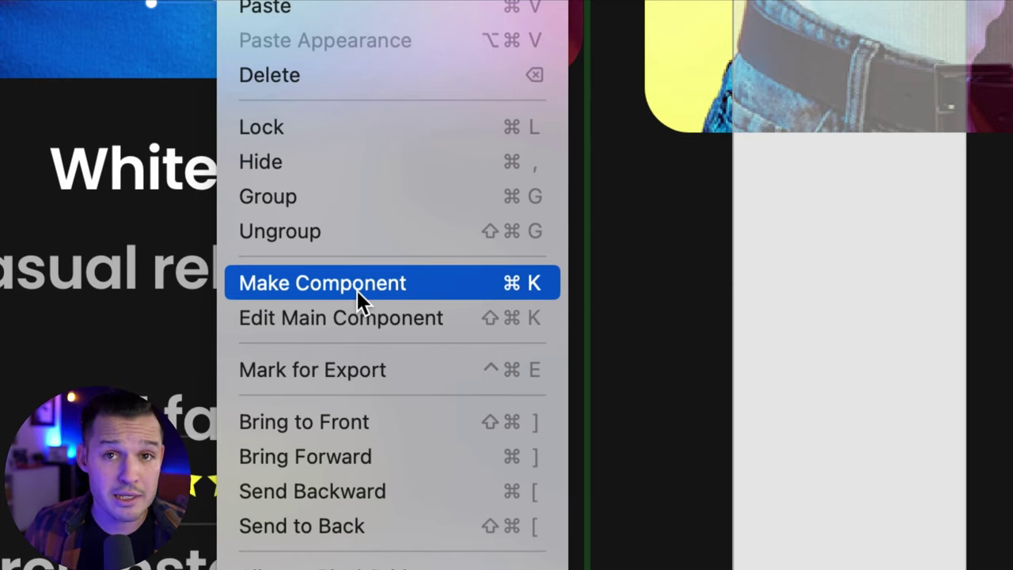
click(357, 292)
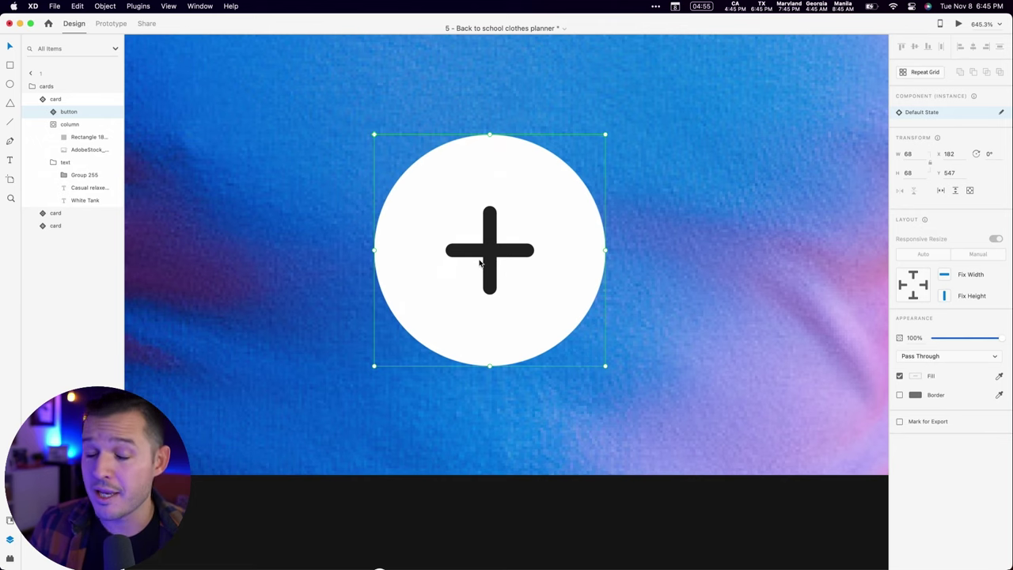
- Go to the button's main component on the pasteboard and move it beside artboard 1, above the yellow squares
right_click(457, 205)
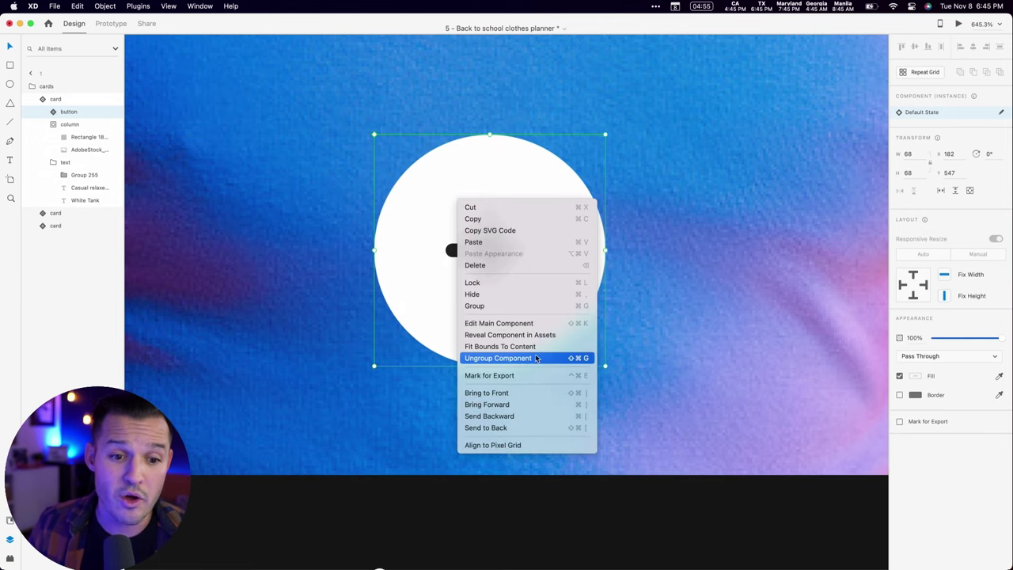
click(509, 323)
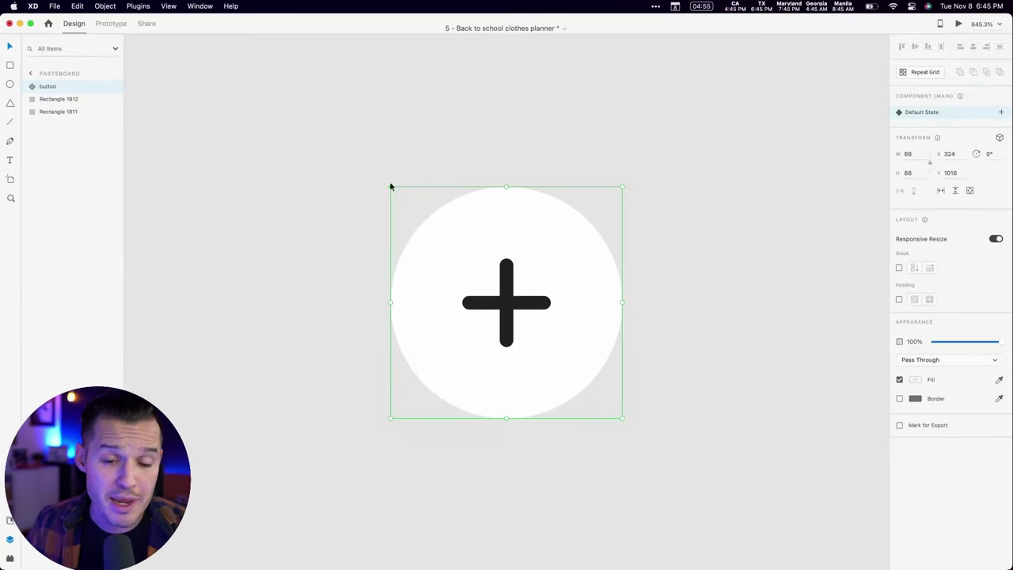
key(super+minus)
key(super+minus)
key(super+minus)
key(super+minus)
key(super+minus)
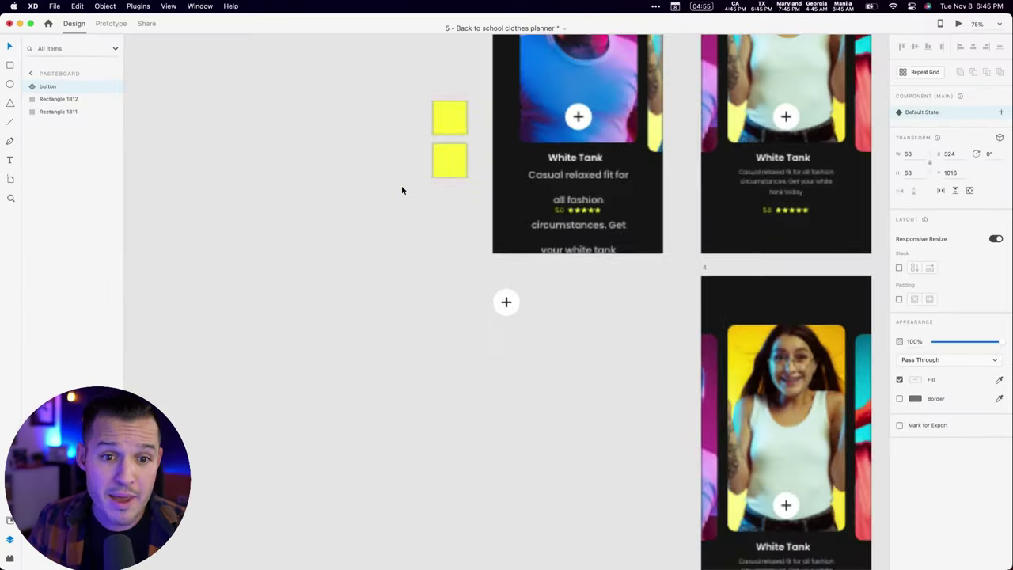
drag(511, 308, 658, 190)
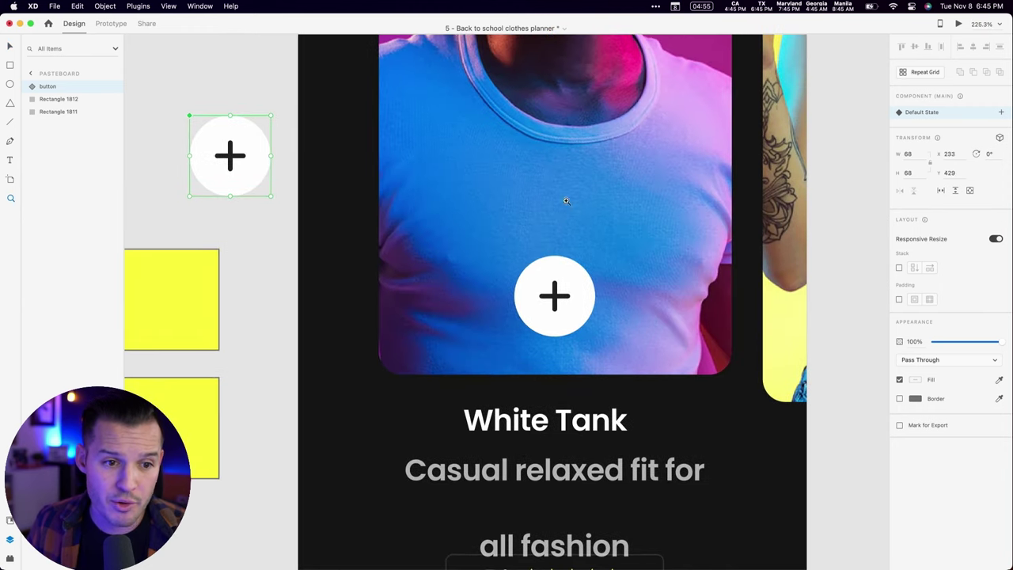
- Try rotating the plus icon inside the main button component, and undo the change
double_click(227, 159)
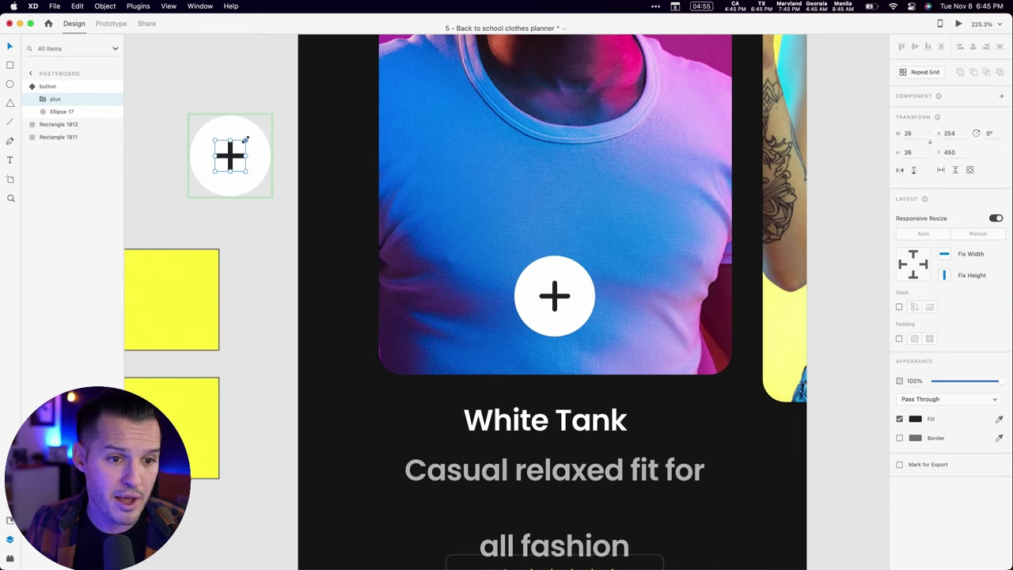
drag(248, 140, 252, 147)
drag(253, 156, 255, 156)
key(super+z)
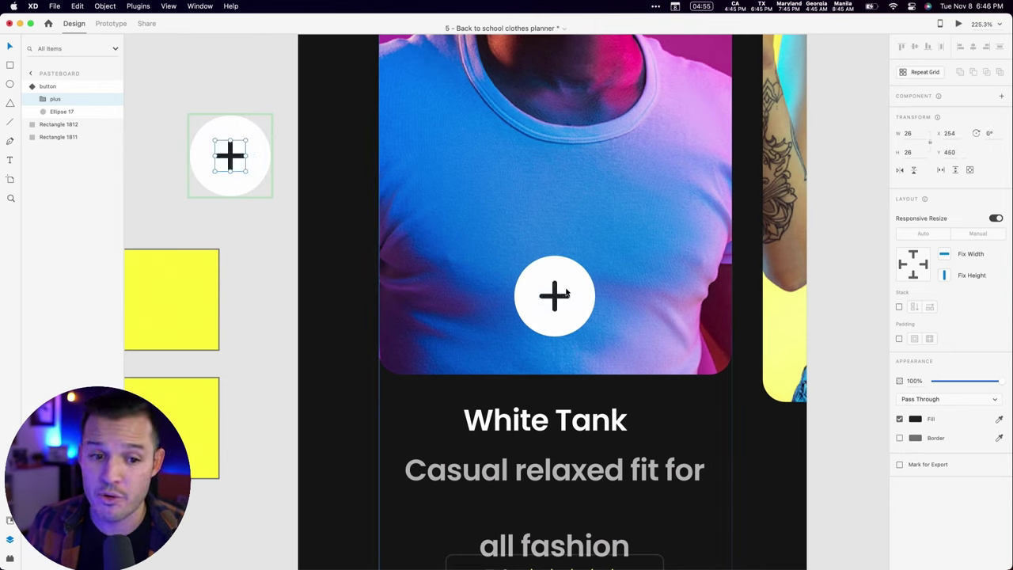
- Select the button instance nested in the White Tank card and locate its main component from there
click(558, 292)
double_click(556, 294)
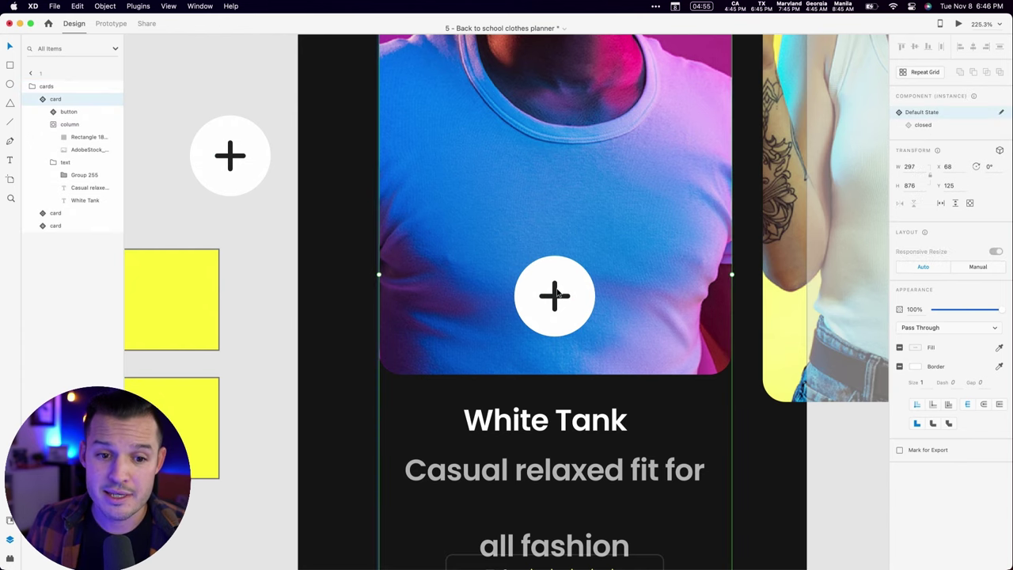
double_click(556, 294)
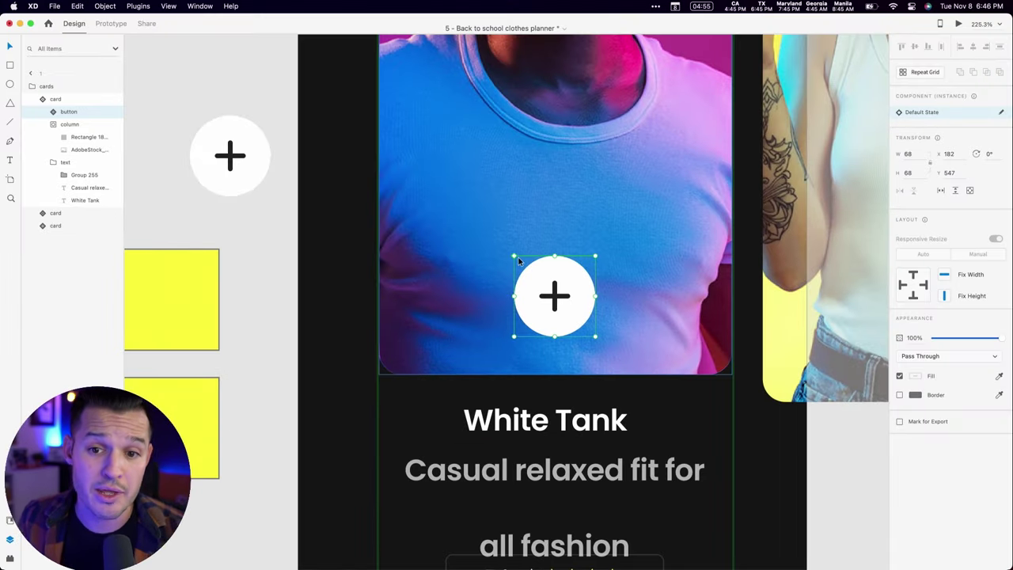
key(super+shift+k)
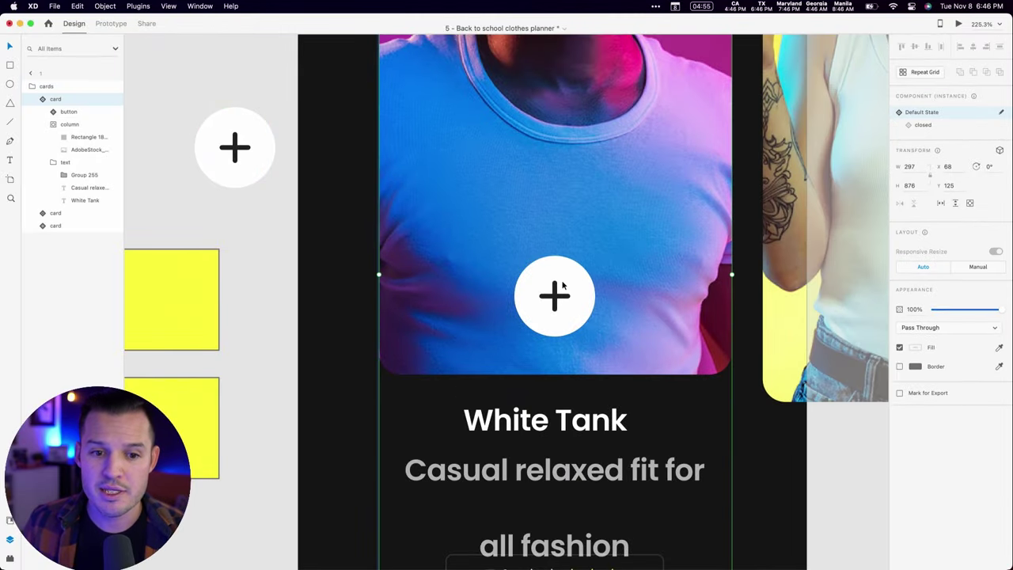
double_click(563, 287)
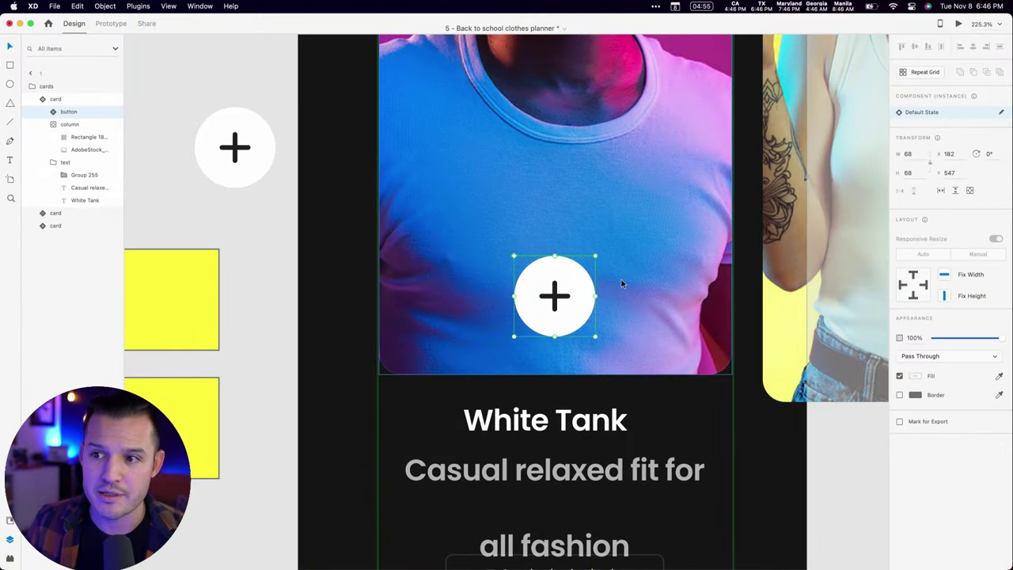
- Rotate the plus icon inside the main button component by 45° and undo the rotation
click(240, 159)
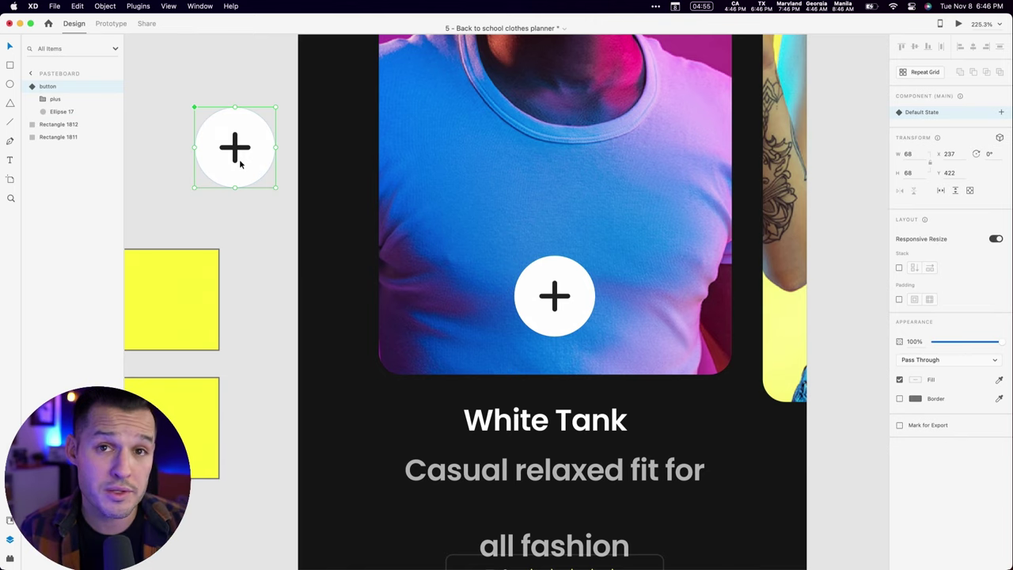
double_click(247, 145)
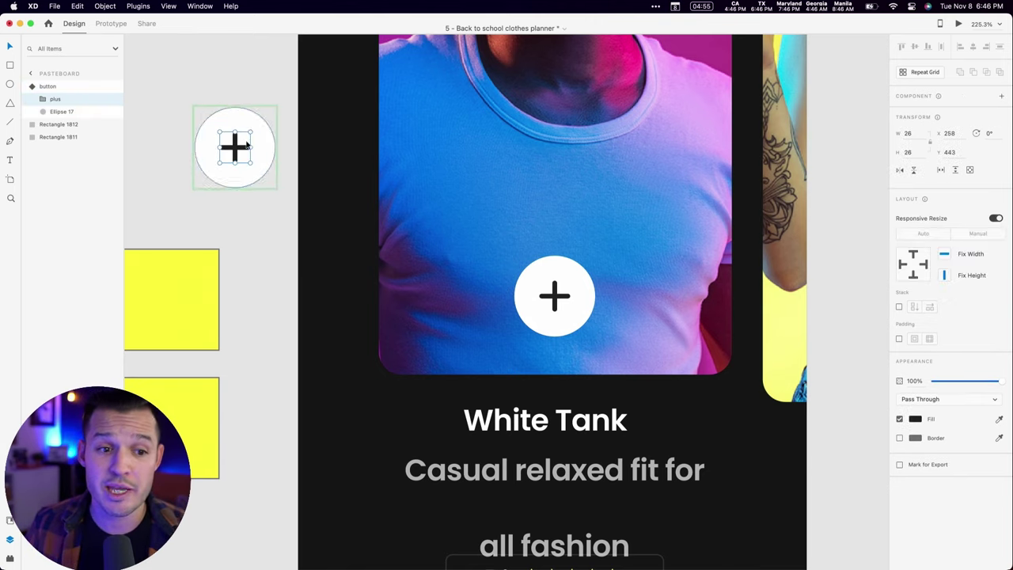
drag(255, 129, 259, 147)
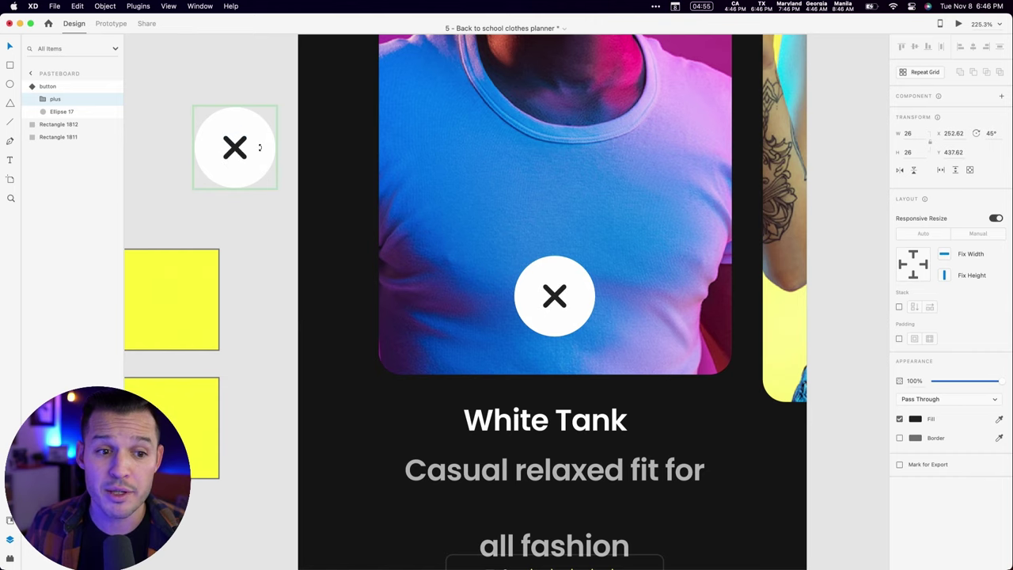
key(super+z)
- Move the main button component higher on the pasteboard beside artboard 1, to X 237, Y 363
scroll(246, 99, left, 5)
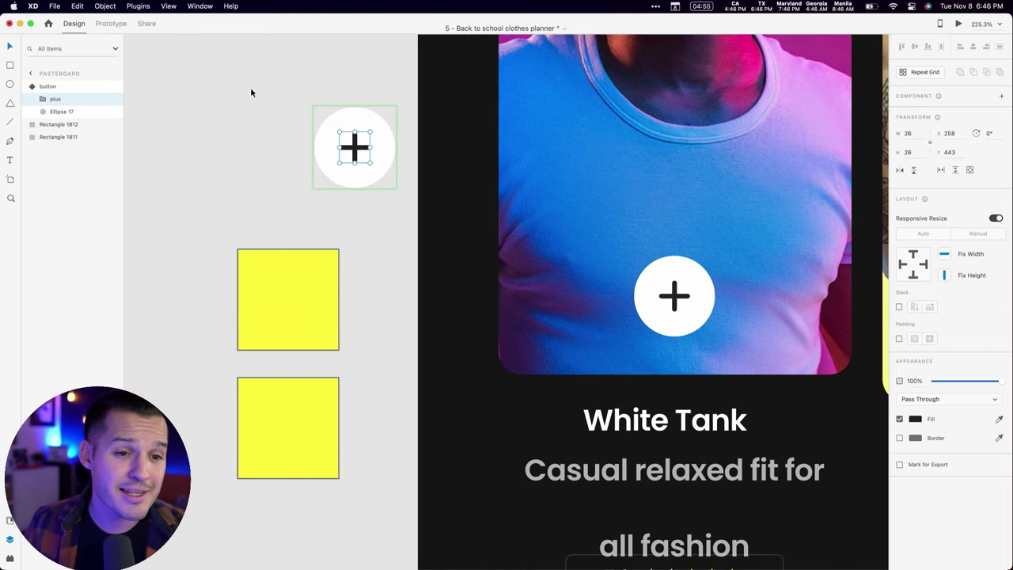
click(300, 117)
click(351, 126)
drag(351, 125, 353, 102)
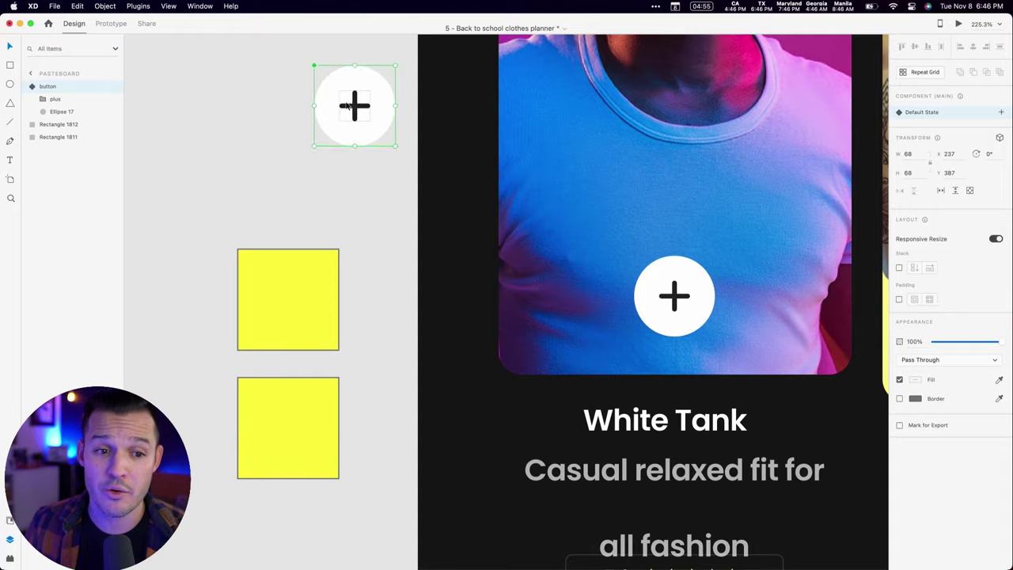
scroll(291, 166, up, 3)
scroll(291, 166, right, 2)
drag(320, 192, 320, 164)
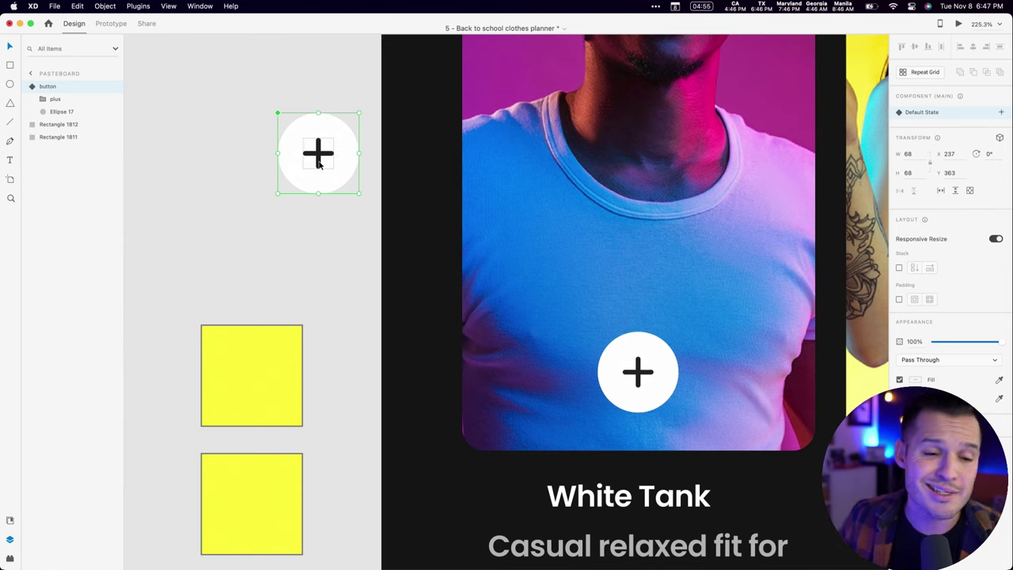
- Add a toggle state named "x to close" to the main button component
scroll(790, 124, left, 5)
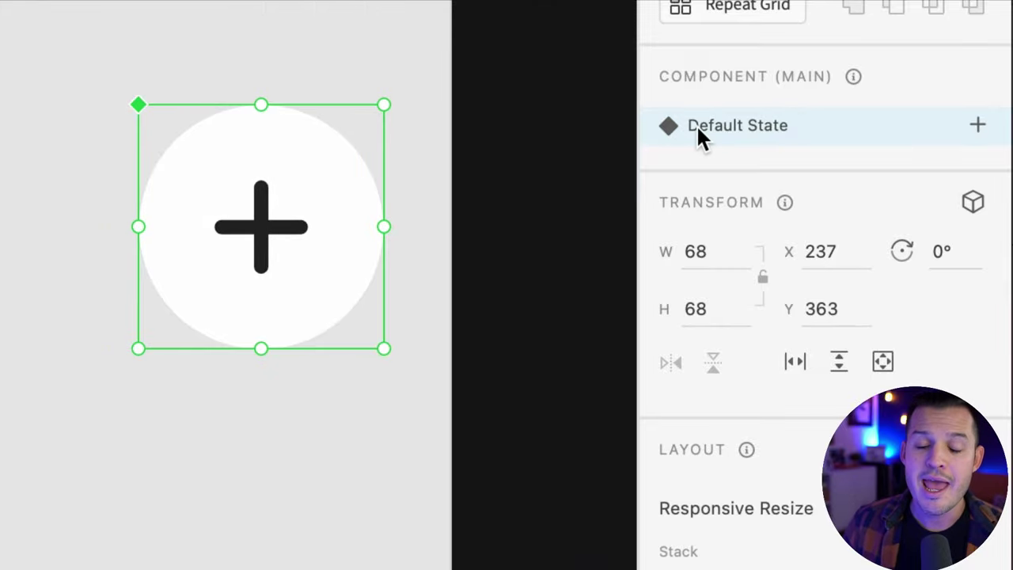
click(977, 130)
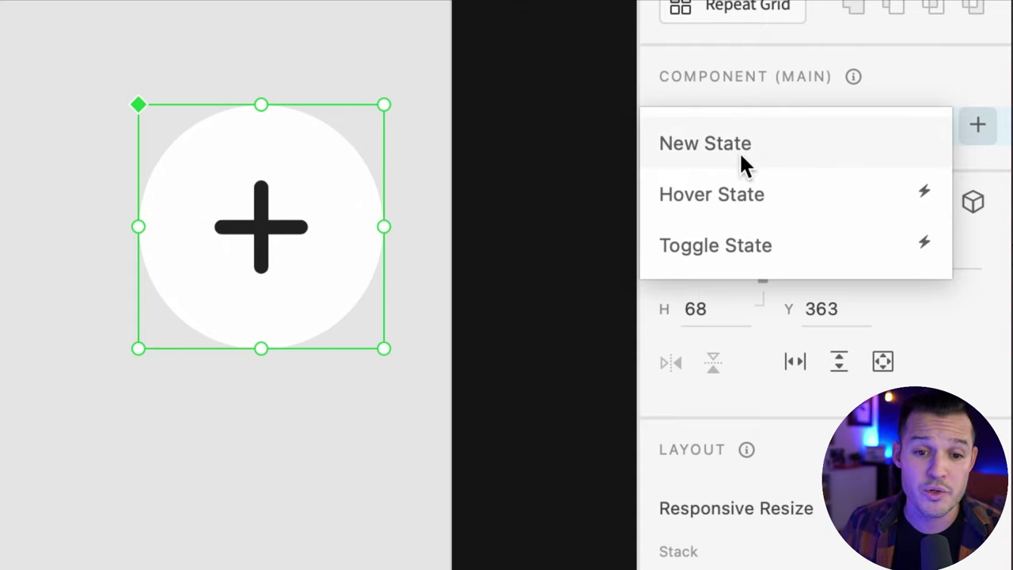
click(752, 247)
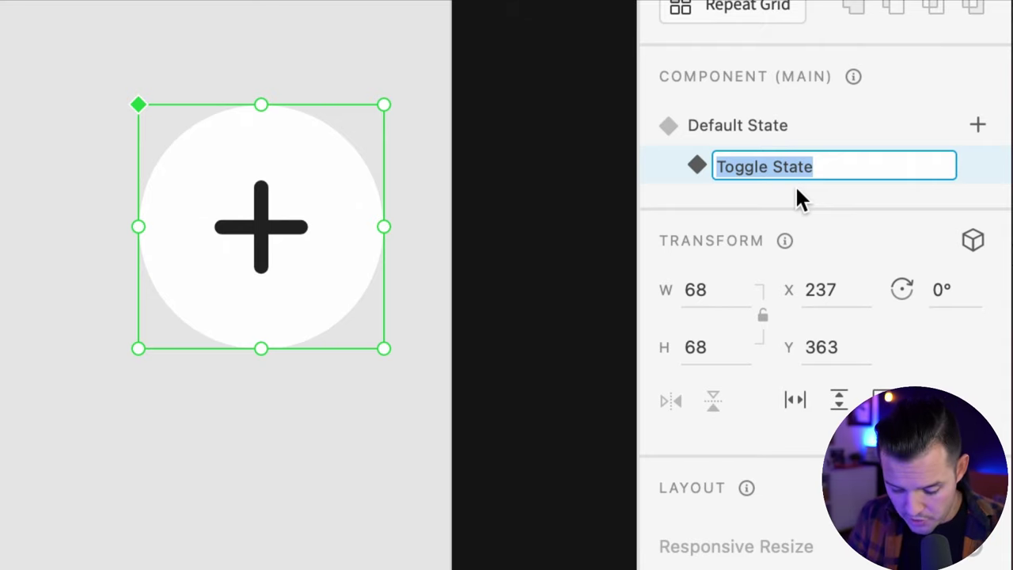
text(x to close)
key(Return)
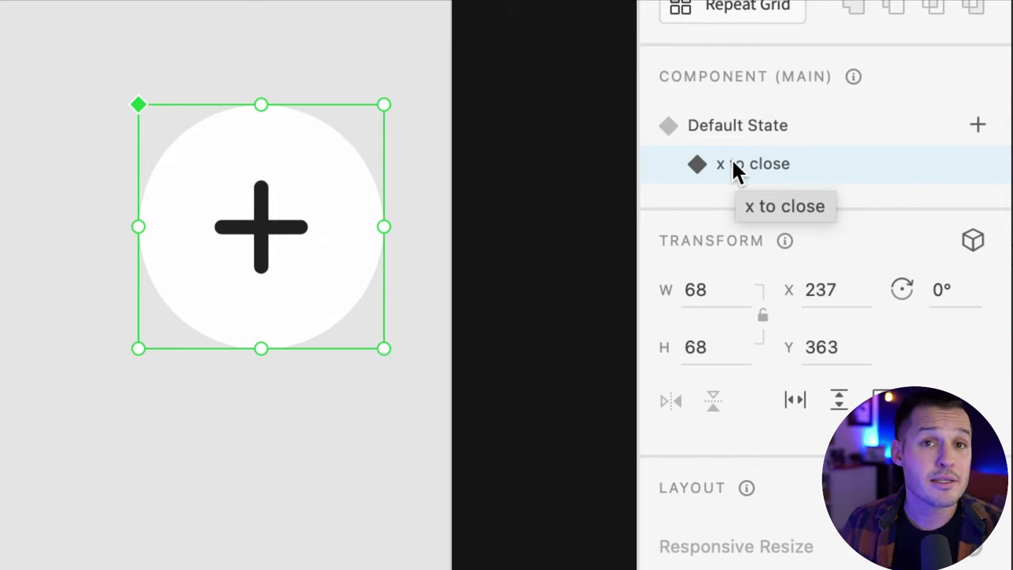
- Rotate the plus icon into an X within the button's "x to close" state
double_click(243, 228)
drag(312, 174, 334, 219)
click(299, 141)
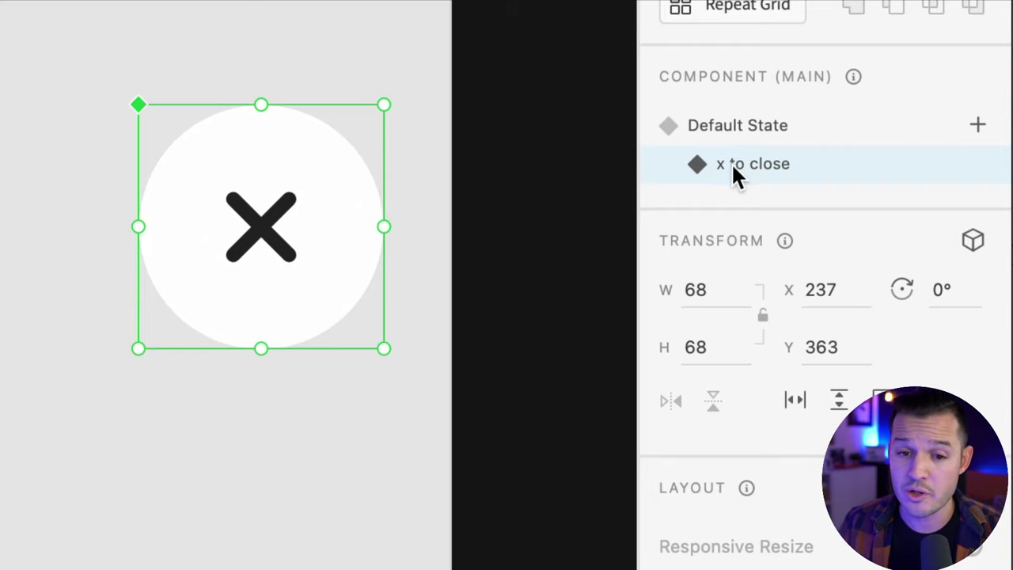
- Compare the button's Default State and "x to close" state by switching between them, finishing on Default State
click(736, 127)
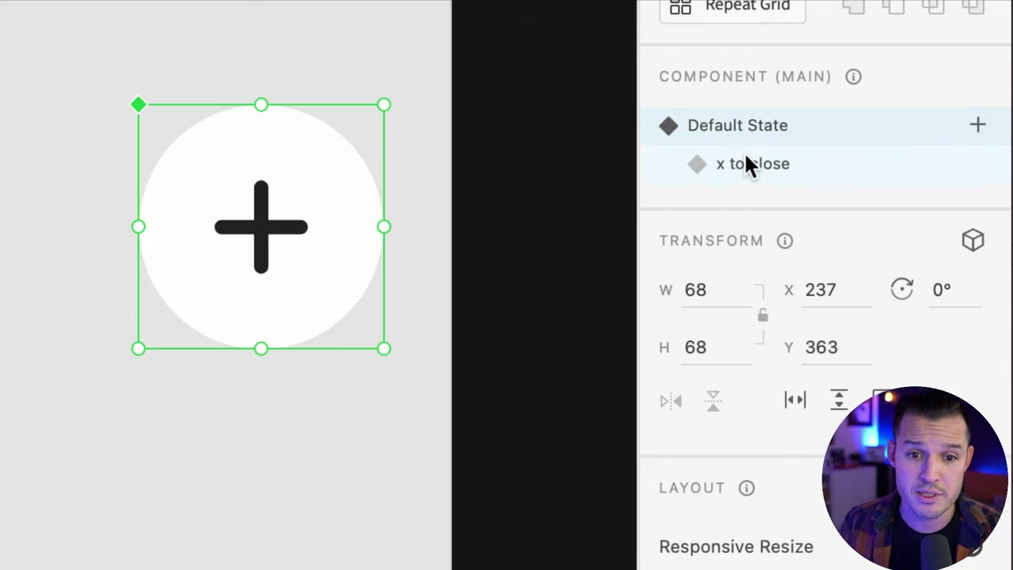
click(747, 162)
click(746, 127)
click(752, 165)
click(747, 127)
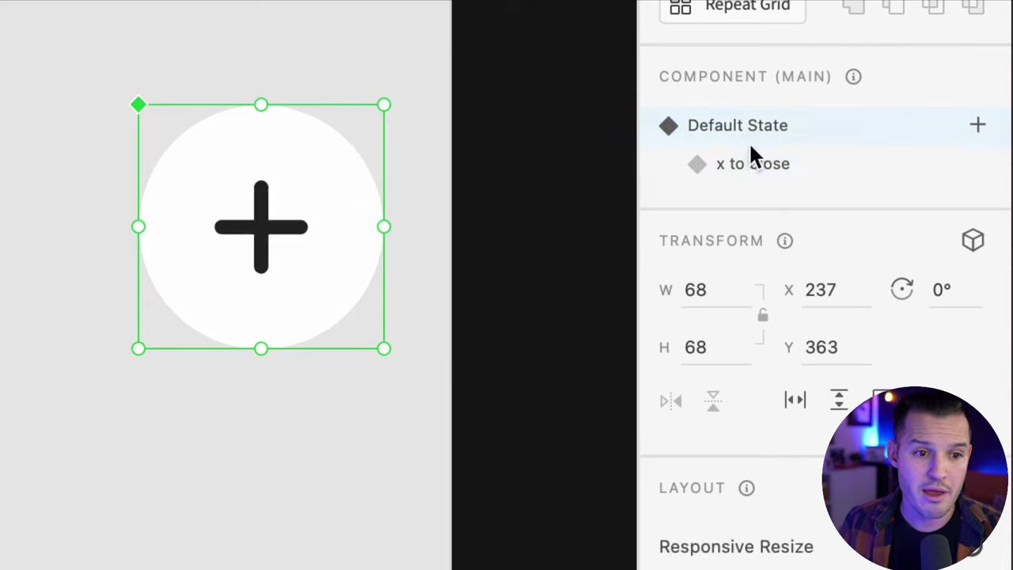
- Preview the main button component's "x to close" state once more, return it to Default State and deselect it
click(749, 164)
click(746, 126)
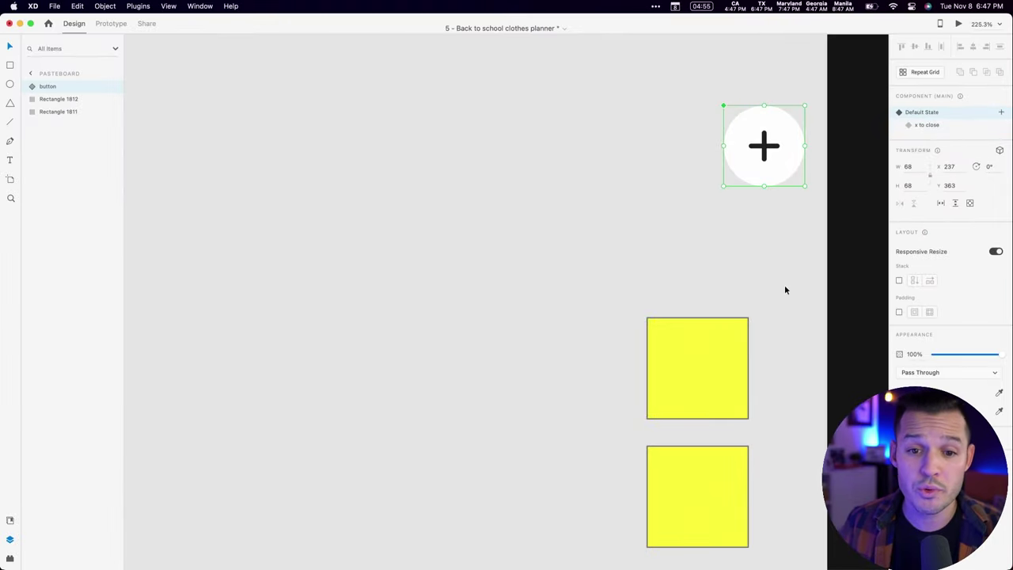
click(786, 290)
- Place a button instance from the document assets on the pasteboard at about X 62, Y 455 and switch it to "x to close"
scroll(602, 289, right, 8)
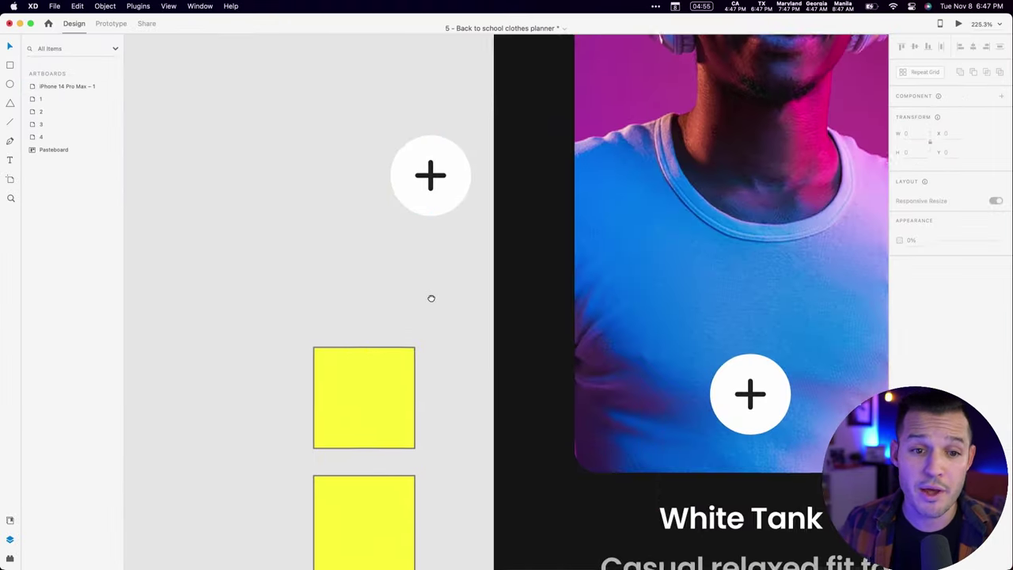
key(super+shift+y)
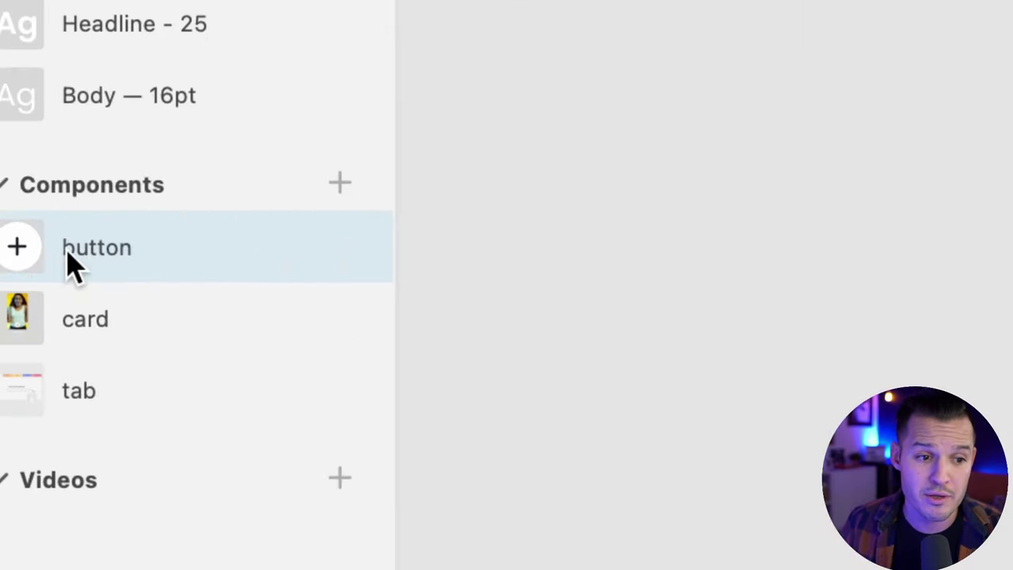
drag(38, 256, 158, 242)
drag(538, 195, 633, 207)
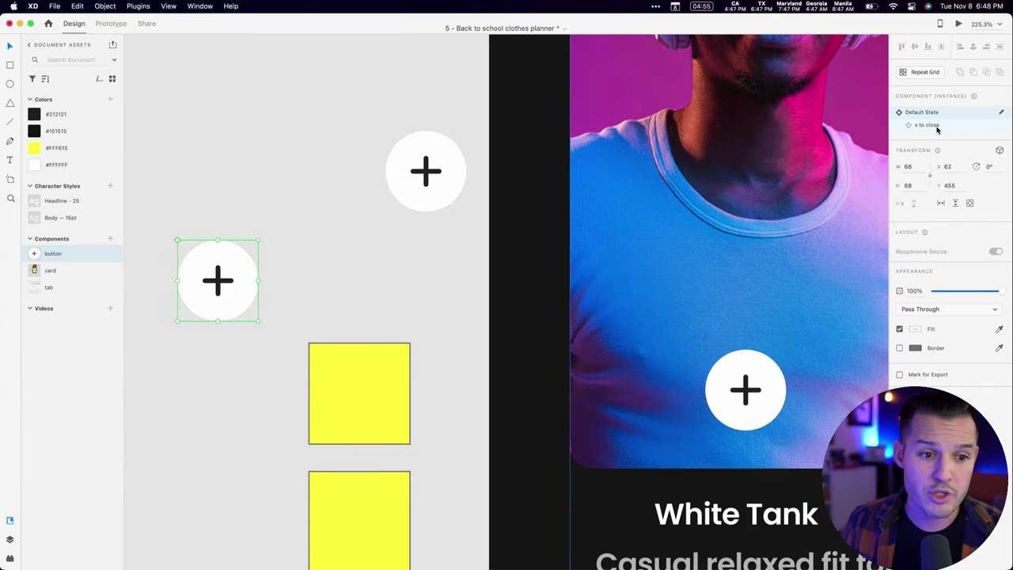
click(934, 126)
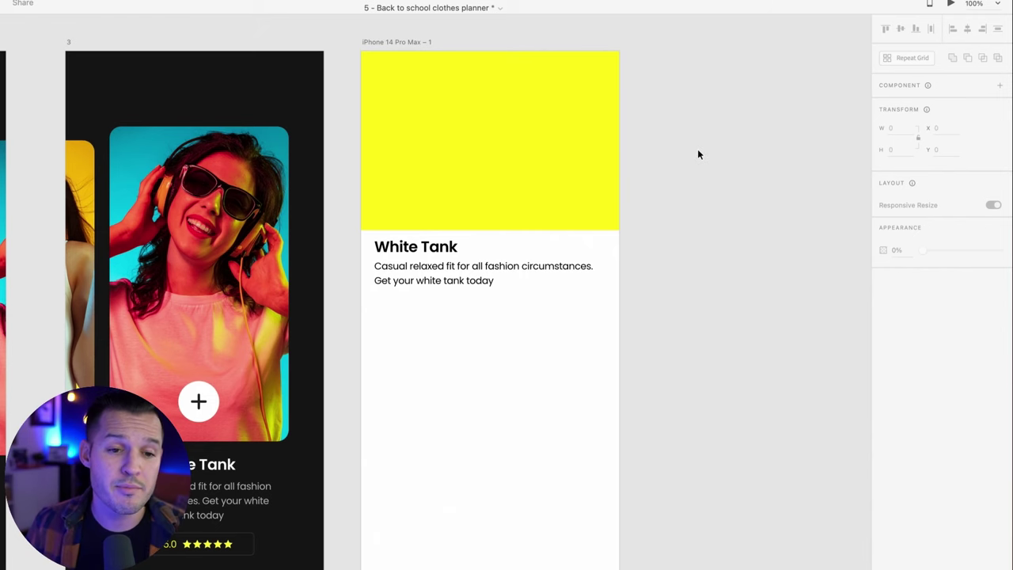
- Move the White Tank title and description together slightly lower on the iPhone 14 Pro Max – 1 artboard, to about Y 322
drag(433, 280, 433, 290)
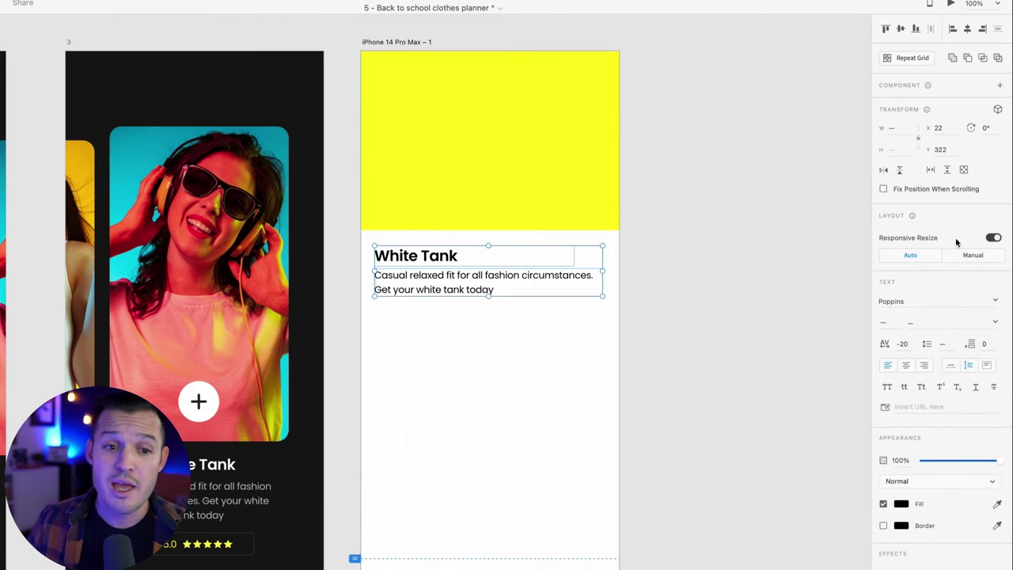
- Try widening the iPhone 14 Pro Max – 1 artboard to about 717 with Responsive Resize off, and undo the resizing
click(392, 42)
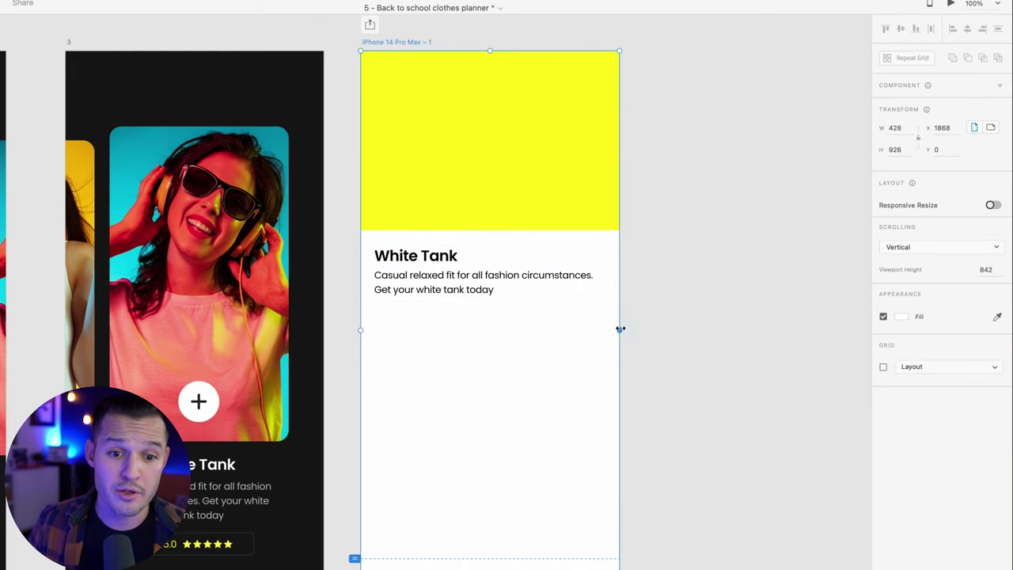
drag(620, 328, 793, 315)
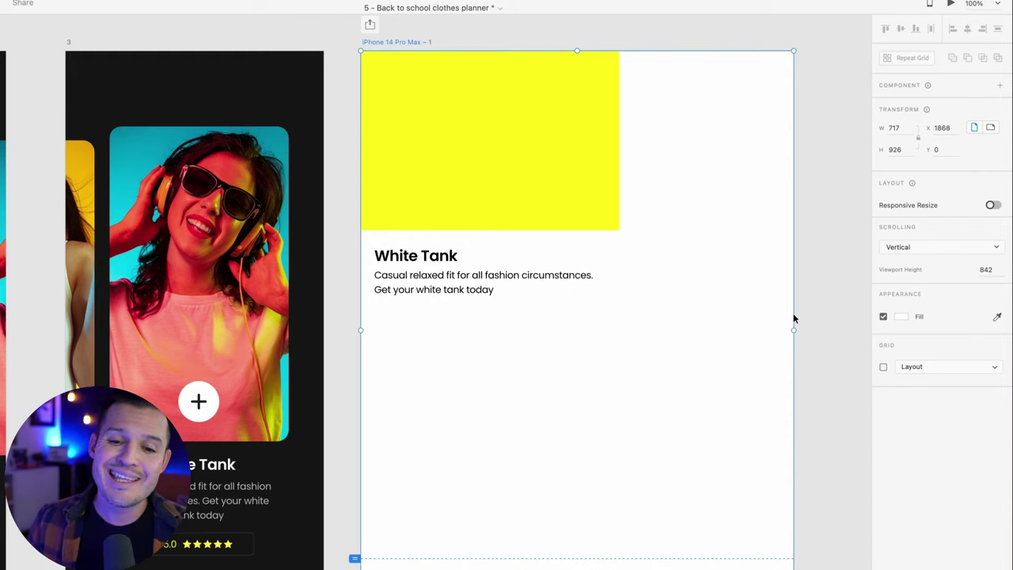
drag(795, 331, 741, 329)
key(super+z)
key(super+z)
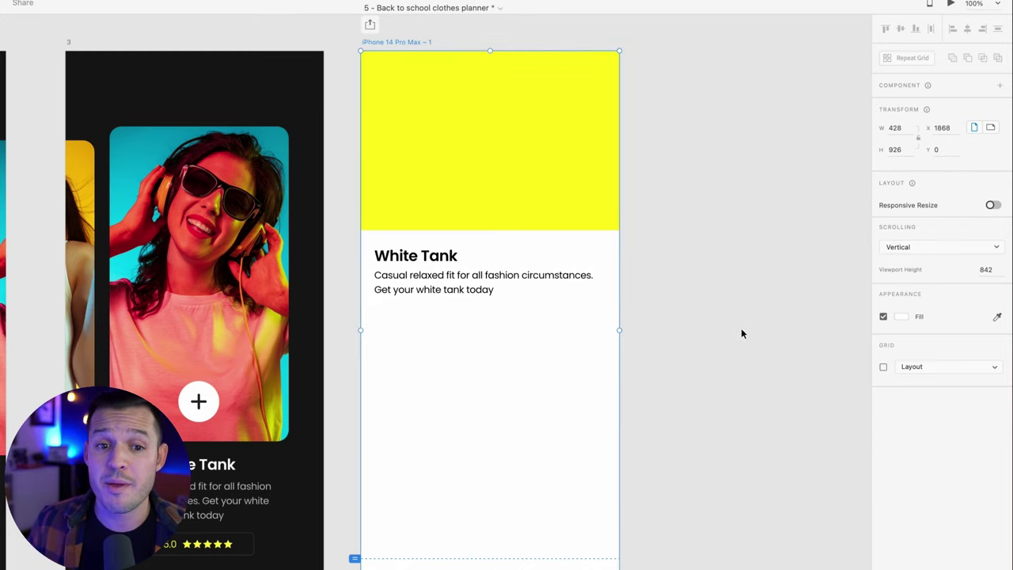
- Turn on Responsive Resize for the iPhone 14 Pro Max – 1 artboard
click(744, 334)
click(405, 44)
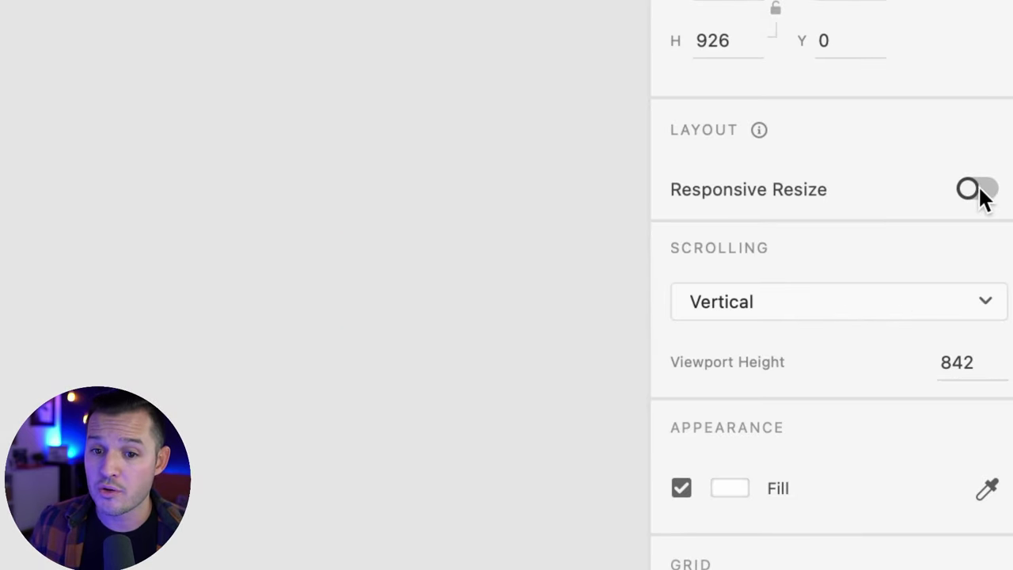
click(995, 201)
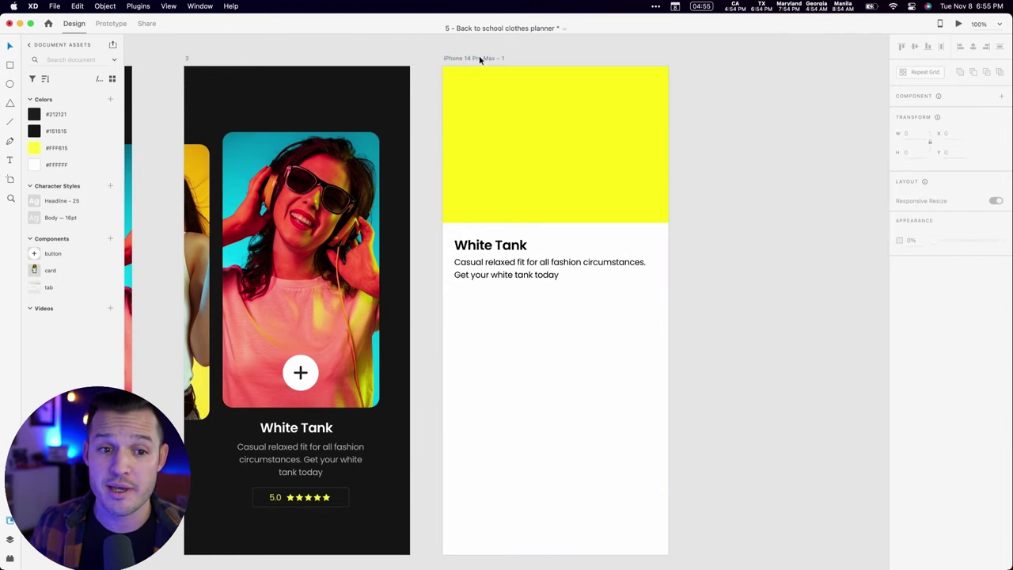
- Try resizing the iPhone 14 Pro Max – 1 artboard to about 559 × 605 with Responsive Resize on, and undo the changes
mouse_move(672, 316)
mouse_down()
mouse_move(877, 309)
mouse_move(530, 308)
mouse_move(773, 300)
mouse_move(544, 293)
mouse_move(758, 290)
mouse_move(561, 296)
mouse_move(676, 296)
mouse_up()
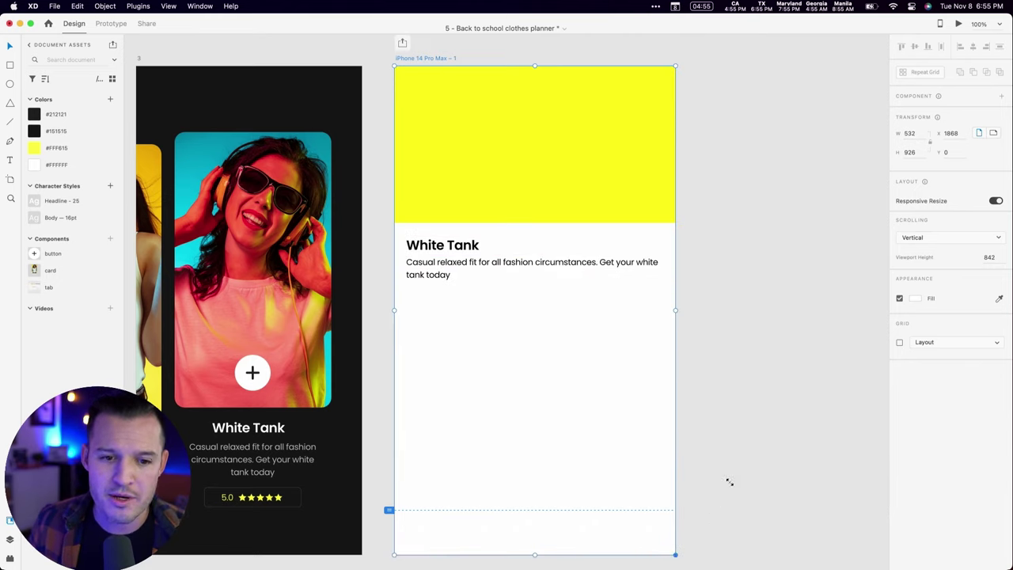
drag(729, 481, 668, 407)
key(super+z)
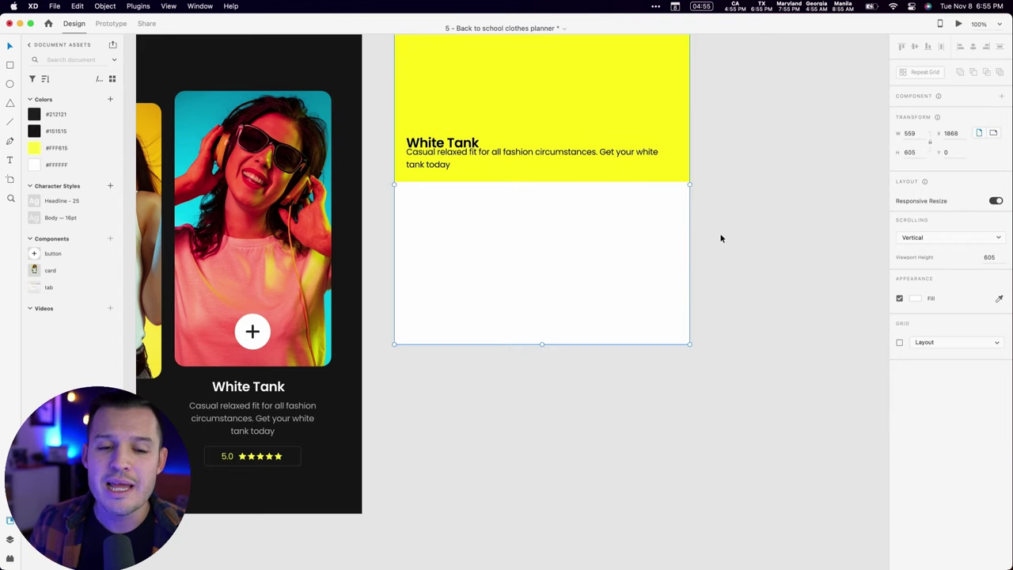
key(super+z)
key(super+z)
scroll(727, 225, up, 2)
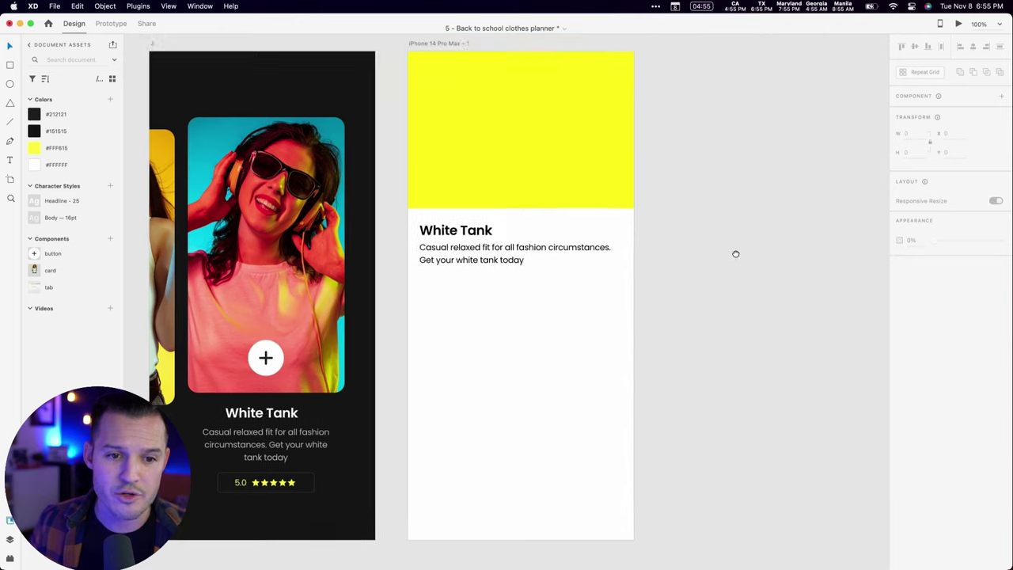
- Examine the yellow rectangle's manual responsive resize settings, including its fixed edges, width and height
click(508, 136)
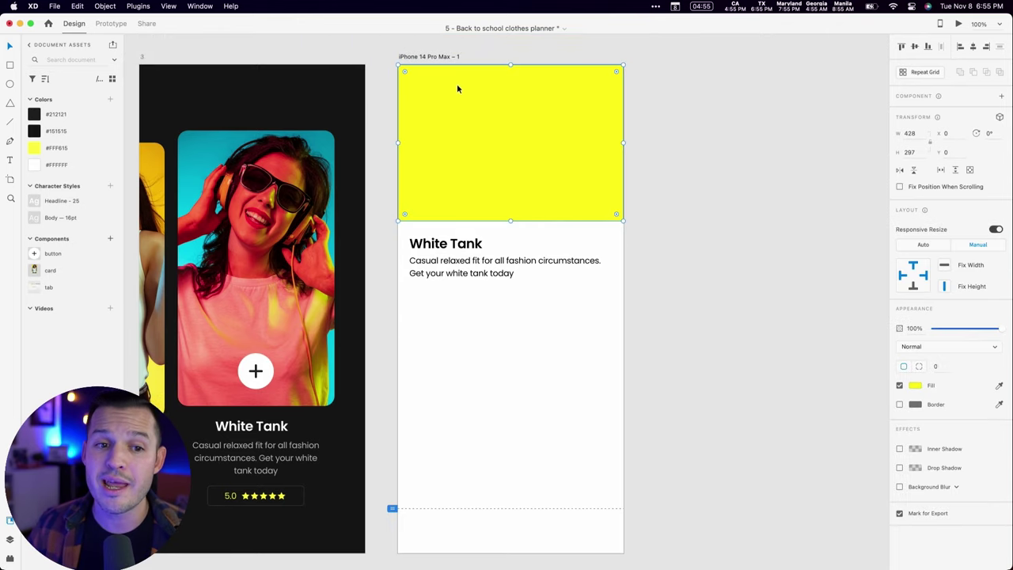
click(429, 56)
click(525, 126)
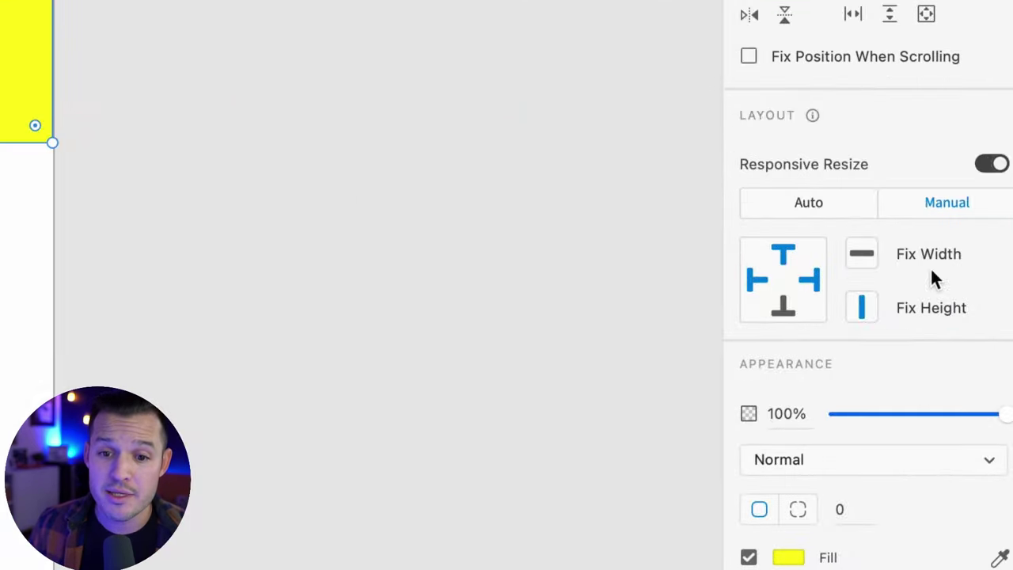
scroll(810, 257, left, 10)
scroll(811, 257, up, 3)
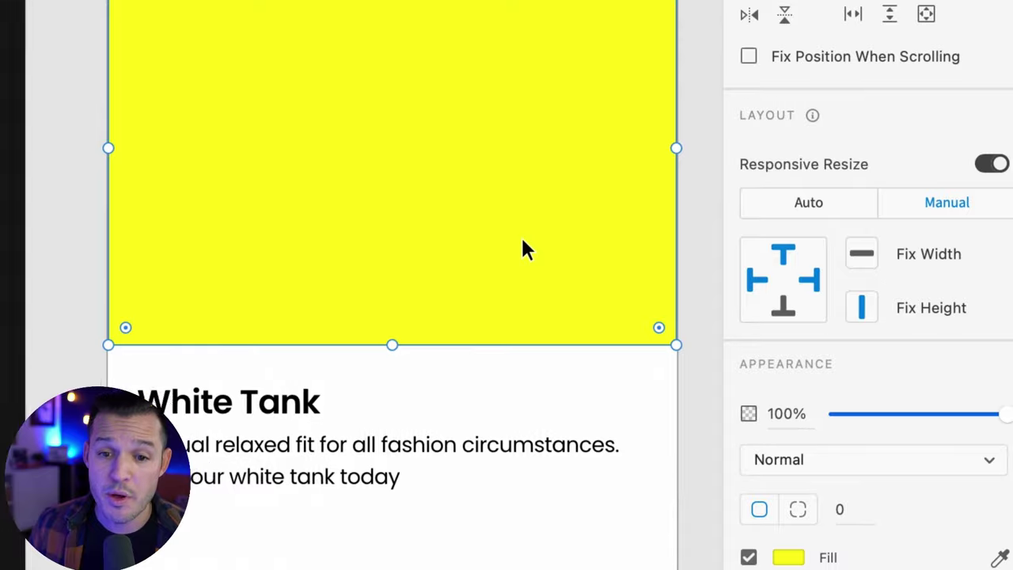
scroll(523, 249, up, 3)
scroll(522, 250, right, 1)
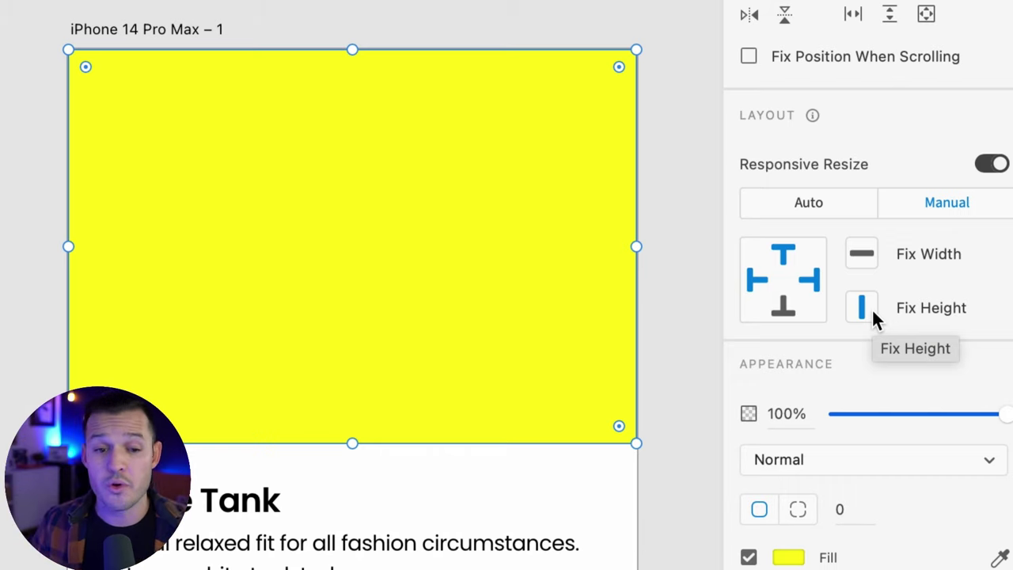
- Switch the White Tank title to manual responsive resize, with its left and top edges fixed and its width not fixed
click(228, 503)
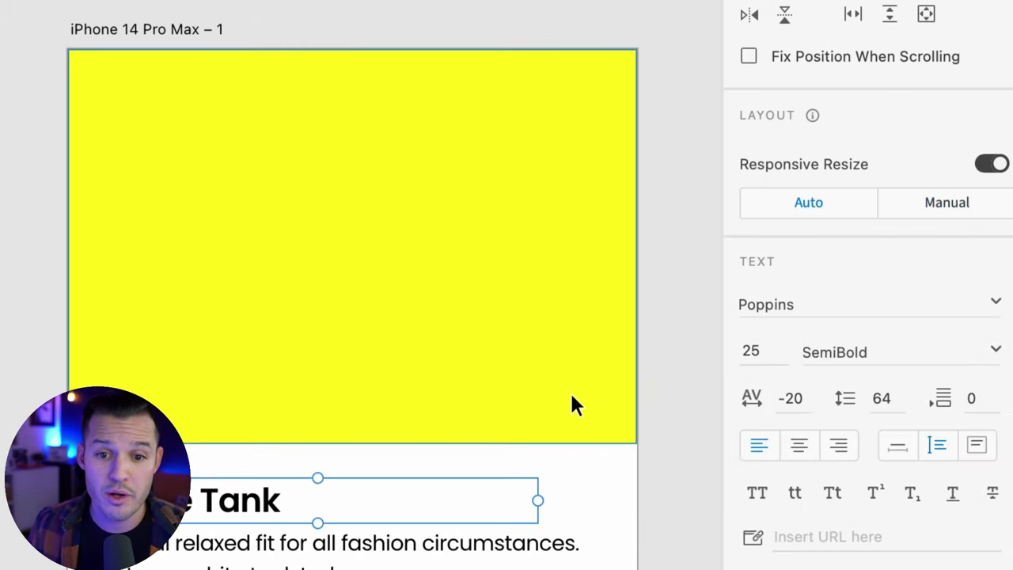
click(942, 207)
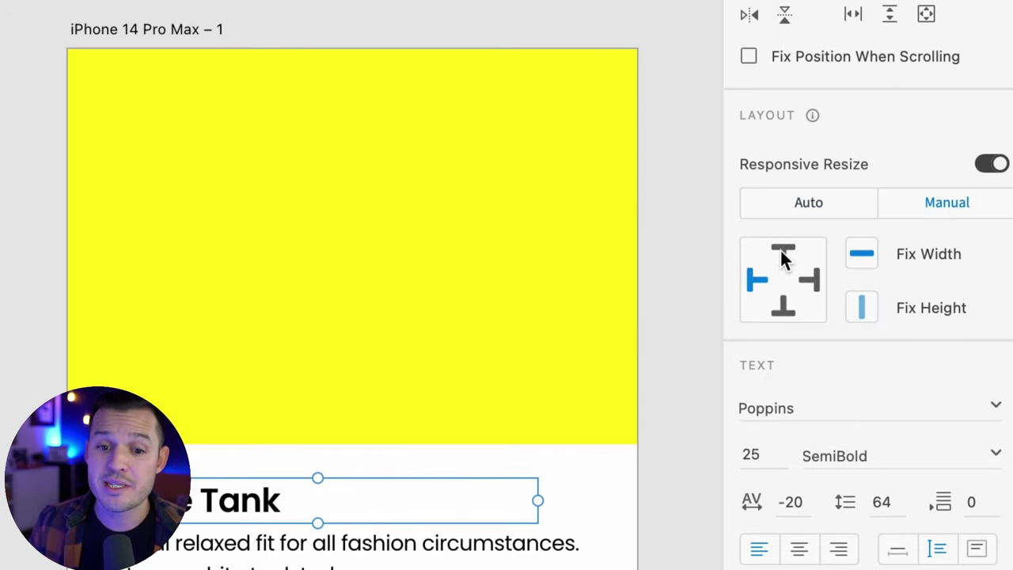
click(755, 274)
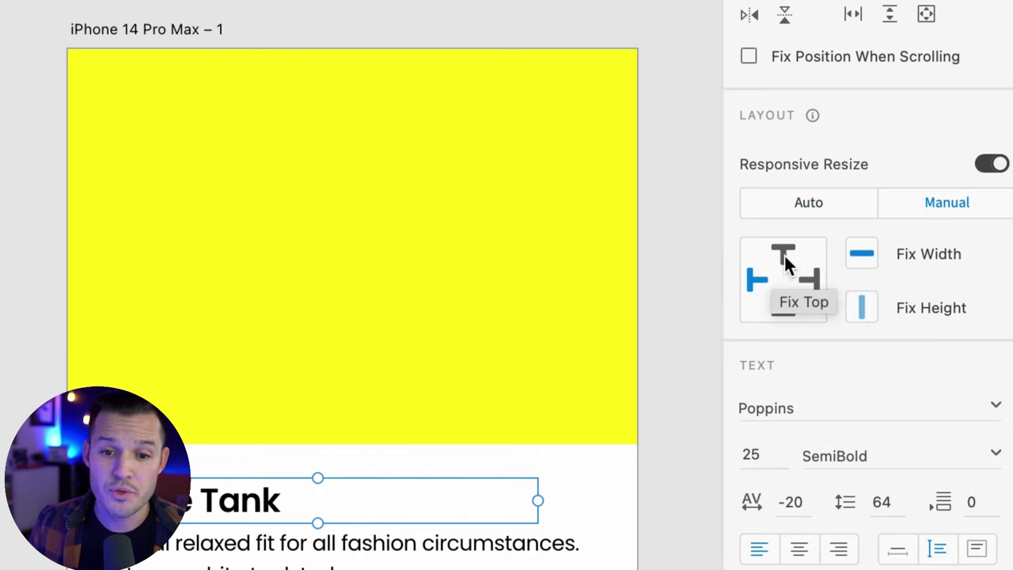
click(784, 253)
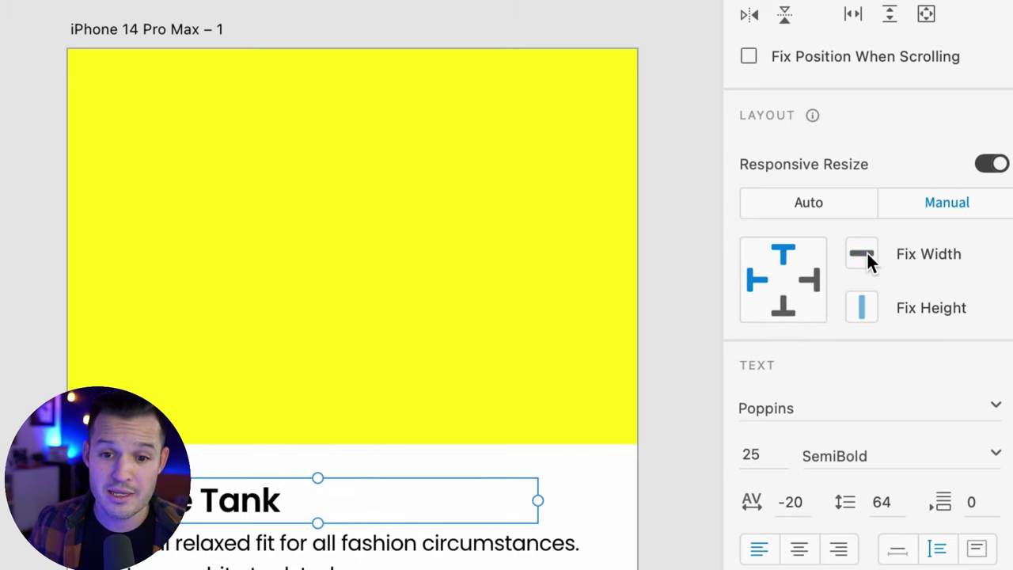
- Widen the White Tank title's text box to match the width of the description below it
drag(537, 500, 600, 499)
click(382, 546)
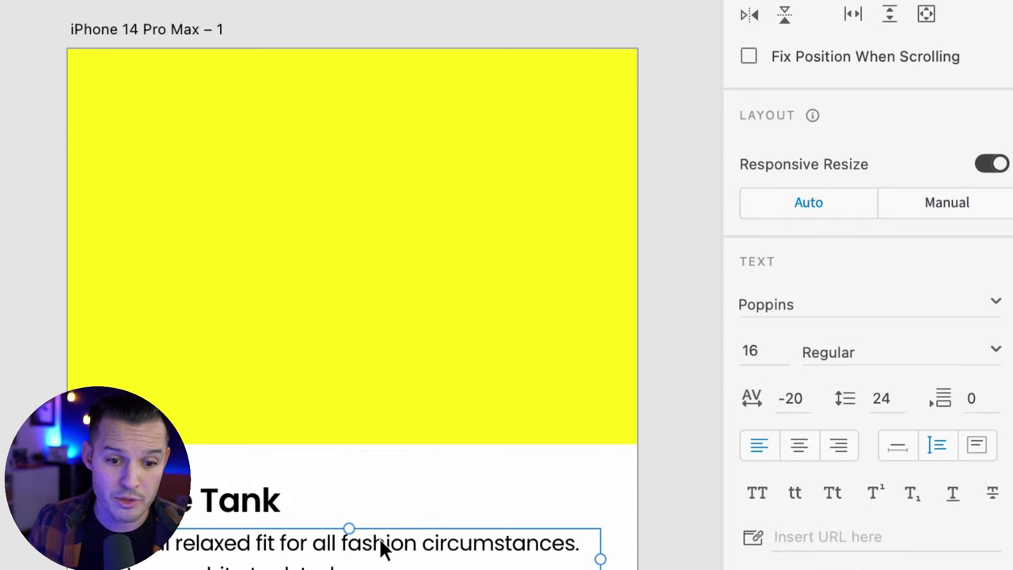
click(367, 506)
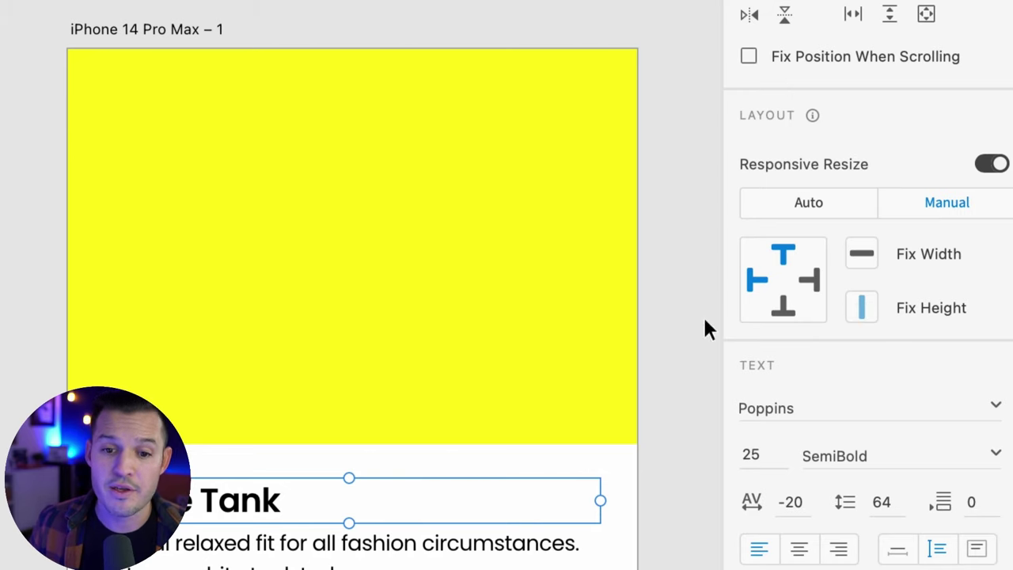
- Switch the description text to manual responsive resize, fixing its left, right and top edges but not its width
scroll(680, 325, down, 5)
click(409, 199)
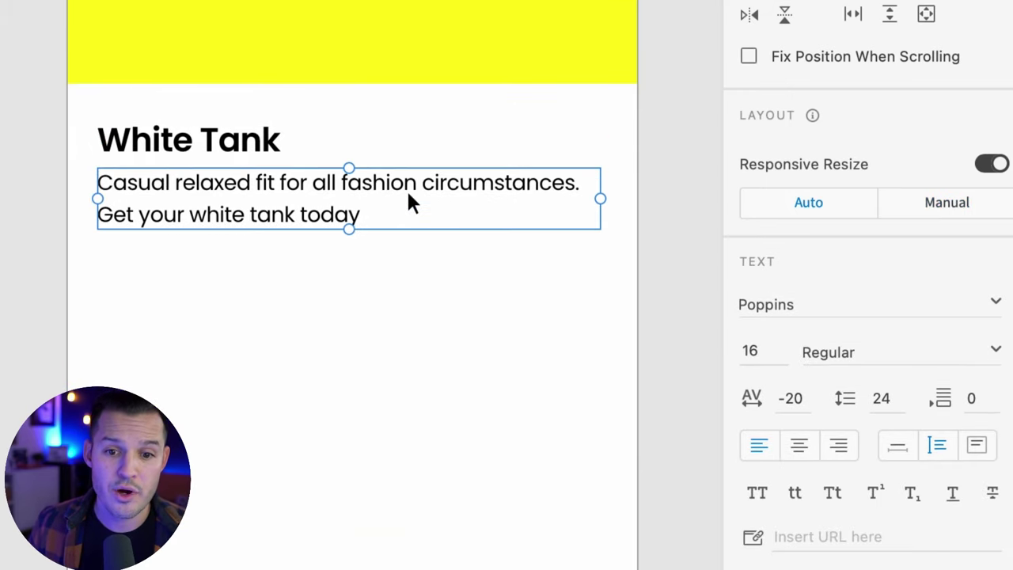
click(935, 207)
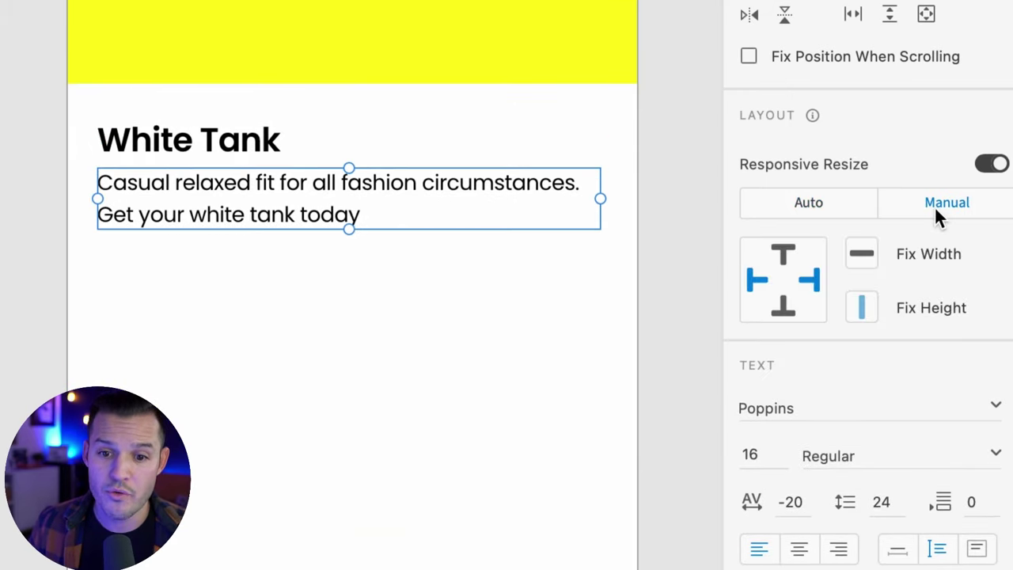
click(853, 254)
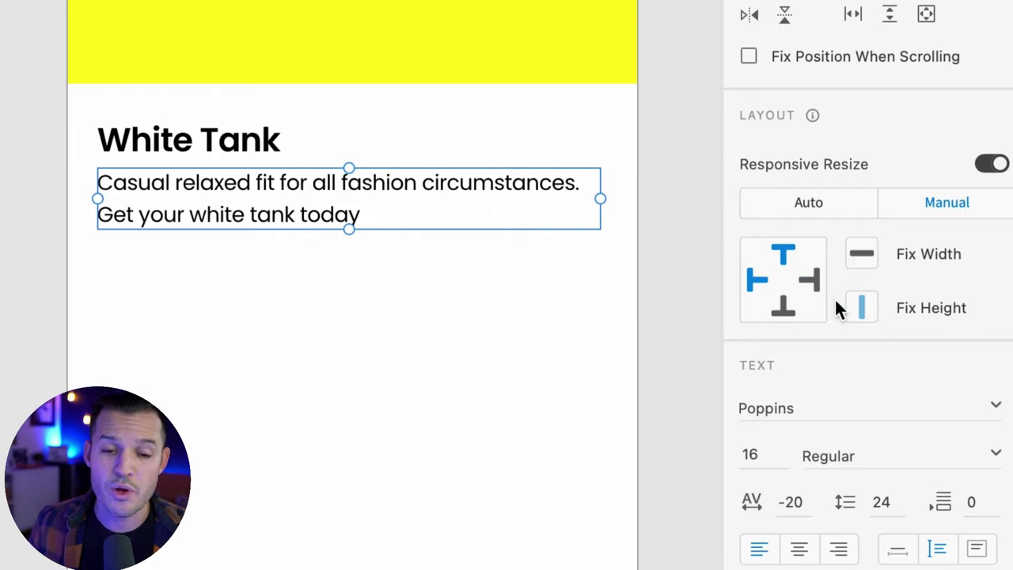
click(314, 154)
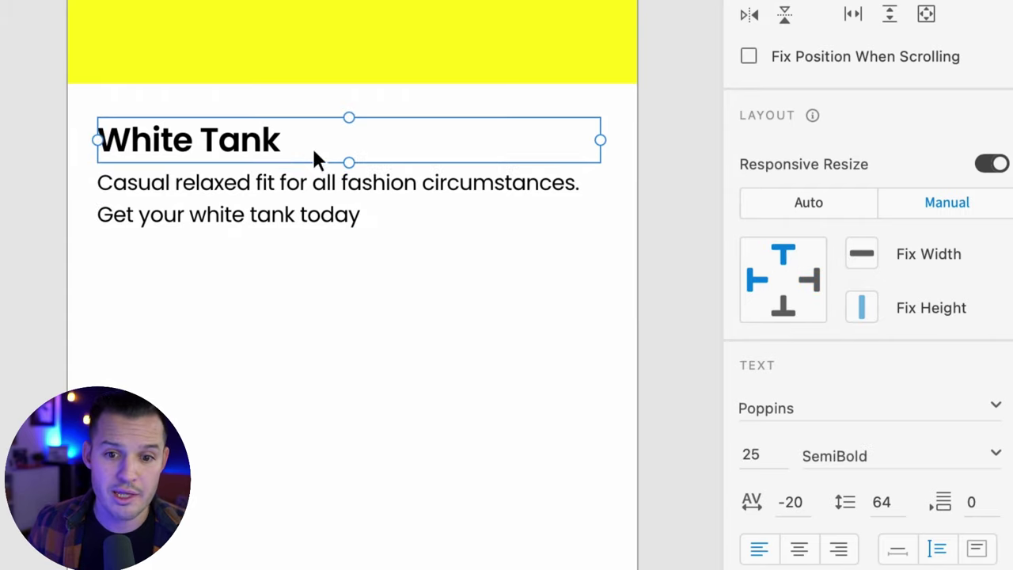
click(623, 196)
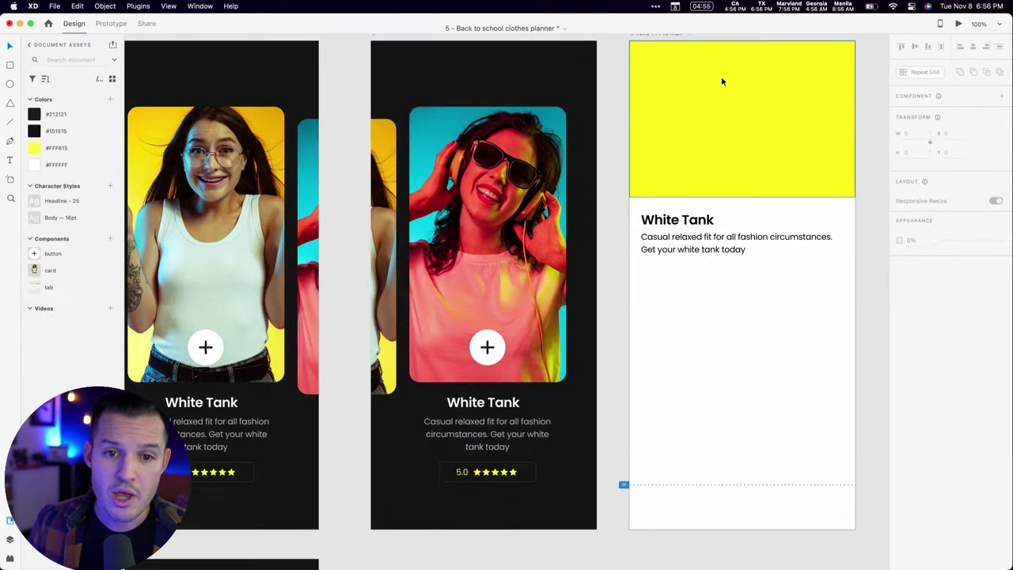
- Test the responsive layout by resizing the iPhone 14 Pro Max – 1 artboard to about 482 × 837, 299 × 926 and finally 377 × 926
scroll(721, 76, up, 3)
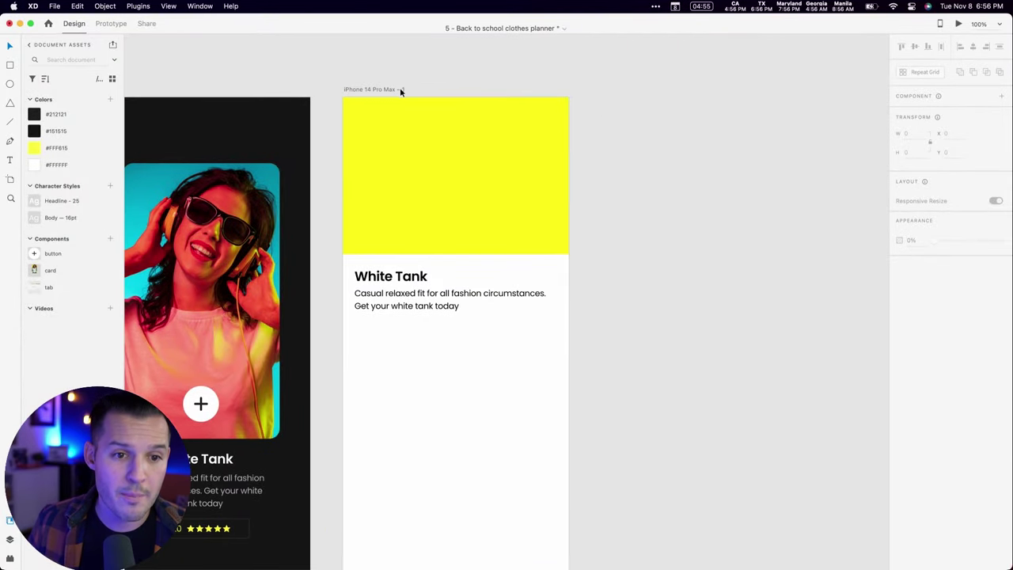
click(400, 92)
scroll(692, 310, down, 3)
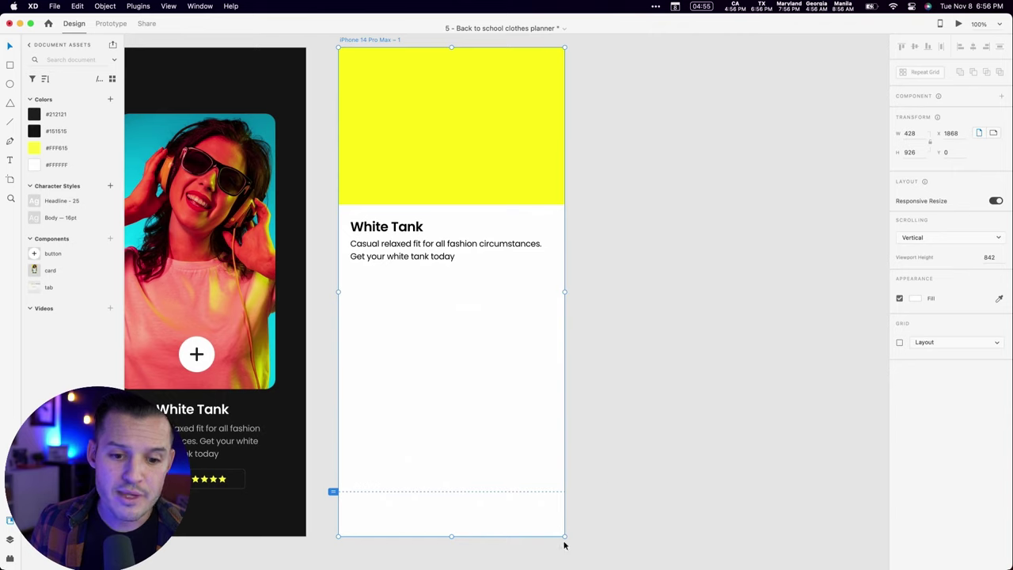
drag(564, 537, 593, 489)
click(496, 252)
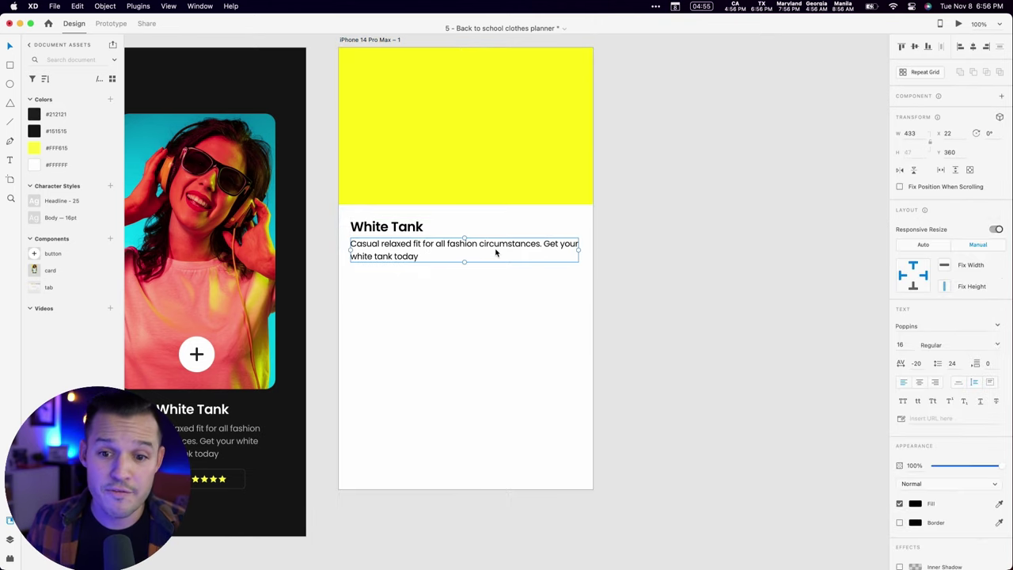
click(379, 39)
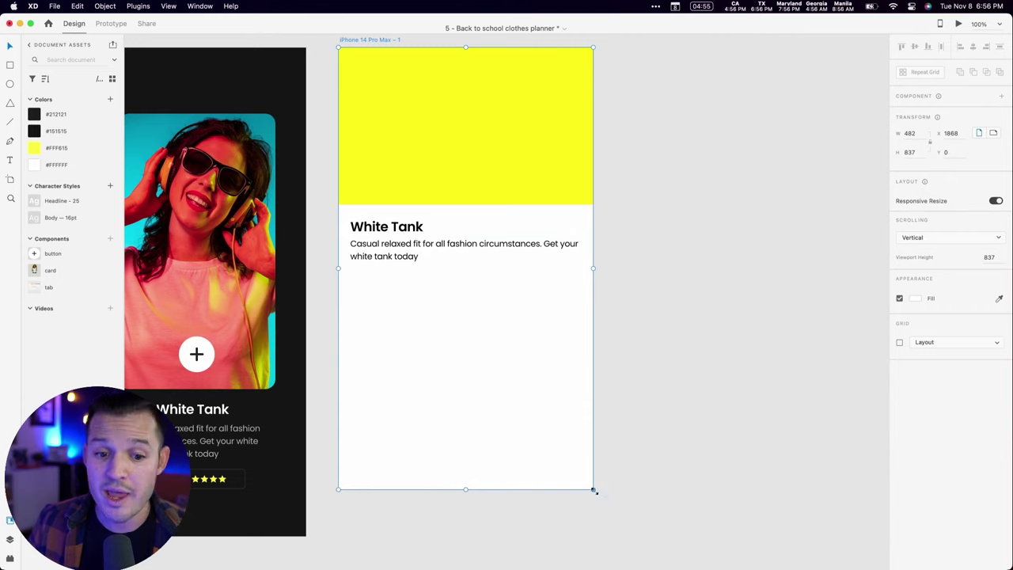
drag(593, 488, 496, 538)
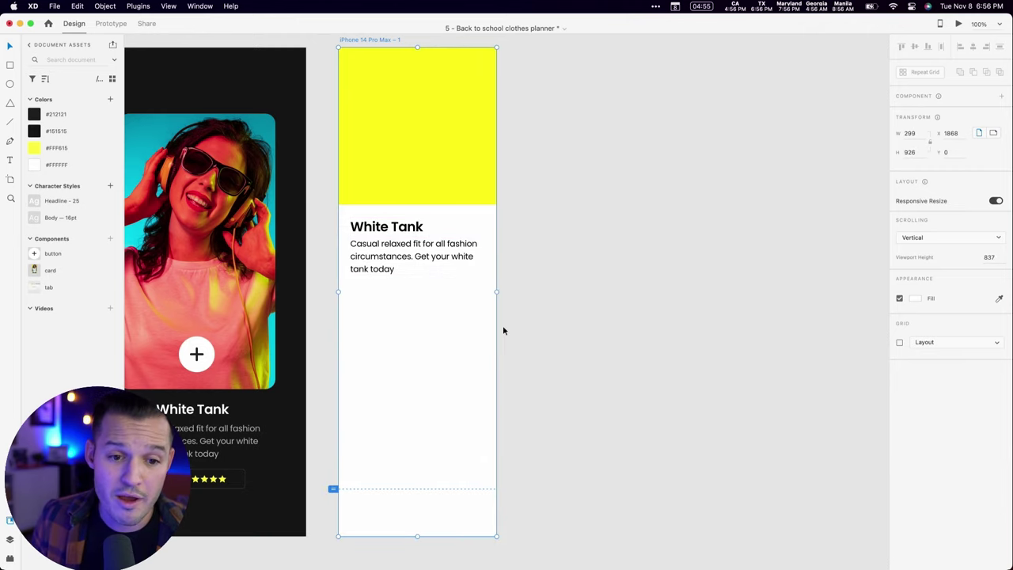
drag(498, 291, 537, 291)
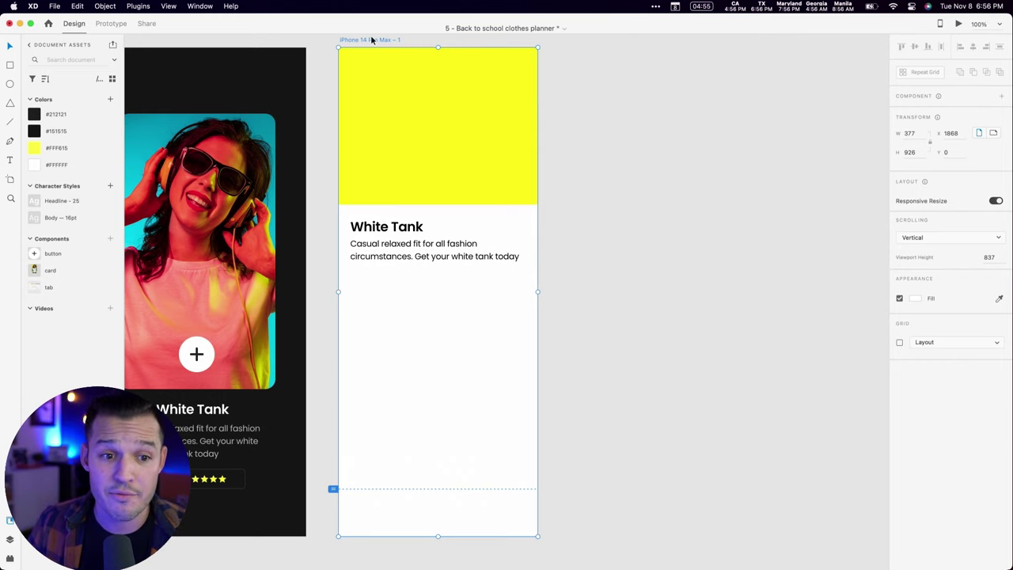
- Duplicate the White Tank title and description to the foot of the iPhone 14 Pro Max – 1 artboard, below the viewport line
mouse_move(332, 488)
mouse_down()
mouse_move(334, 366)
mouse_move(334, 468)
mouse_move(333, 416)
mouse_up()
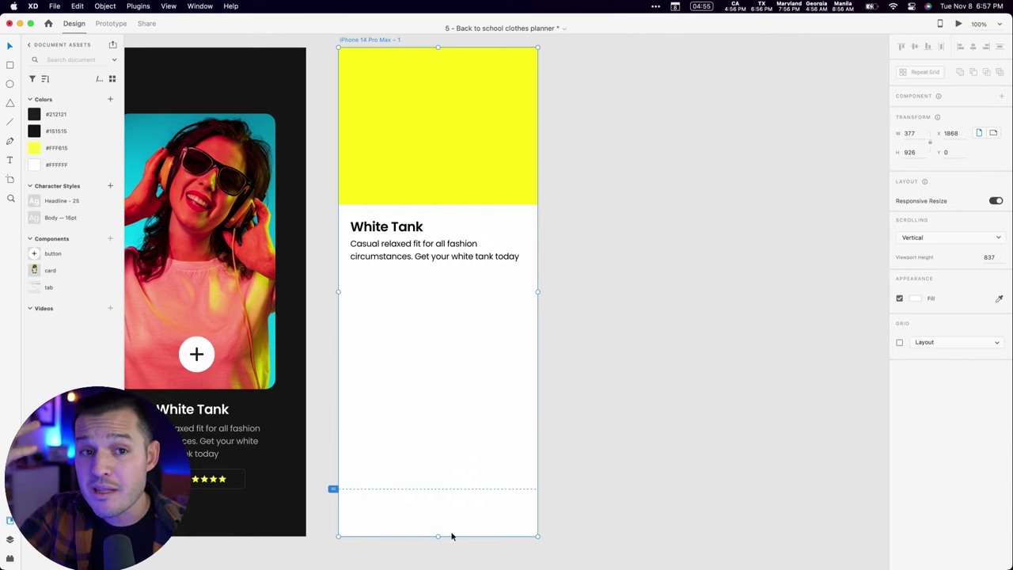
drag(390, 233, 414, 529)
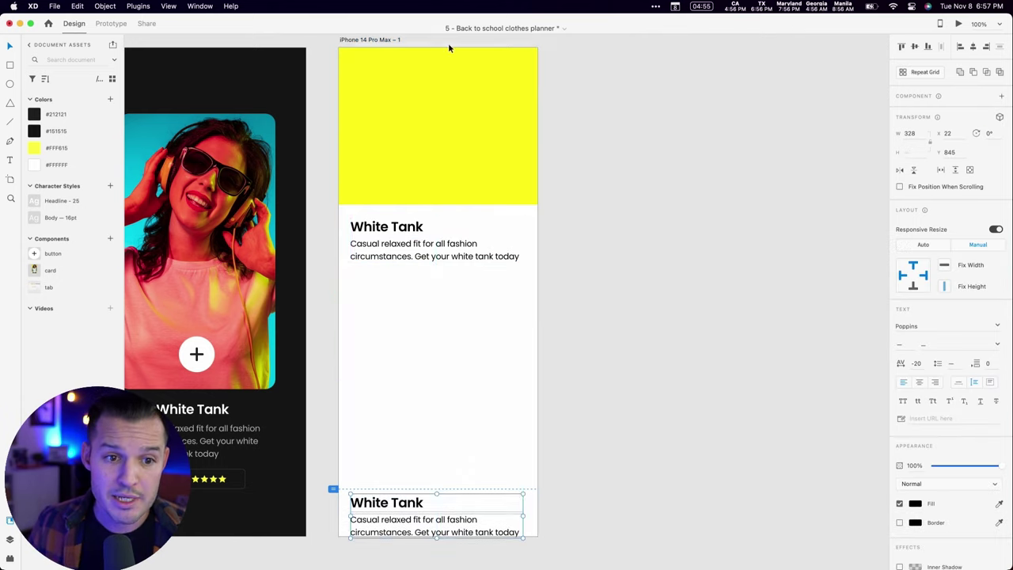
- Preview the iPhone 14 Pro Max – 1 artboard and test its vertical scrolling, then close the preview
click(388, 40)
click(958, 24)
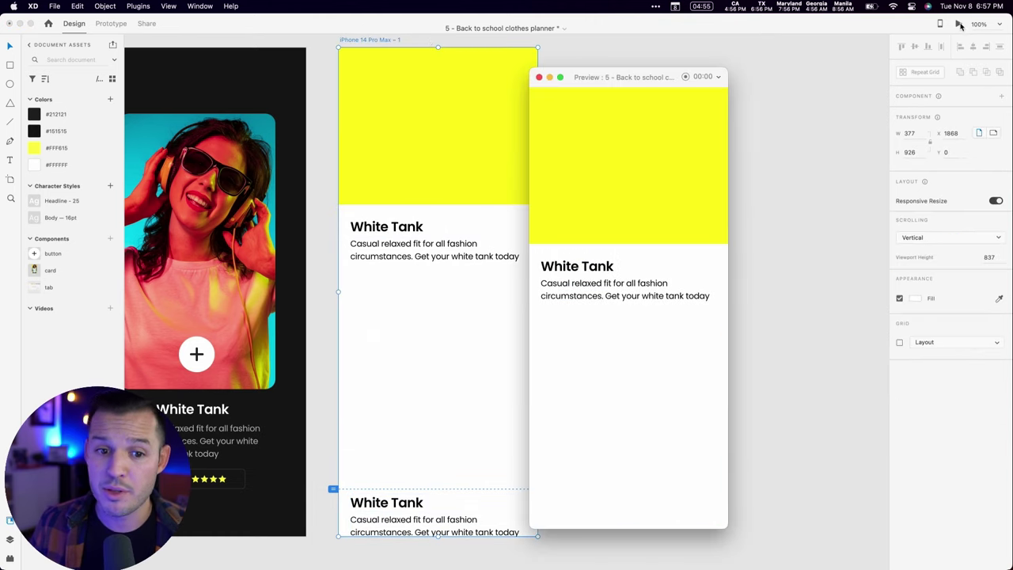
scroll(665, 310, down, 3)
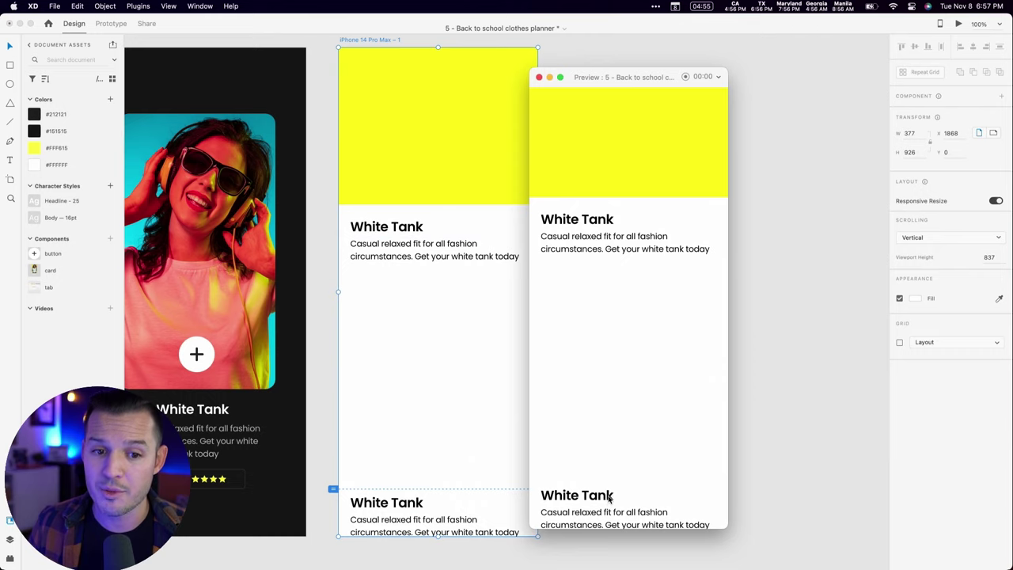
scroll(609, 498, up, 2)
scroll(609, 434, down, 2)
scroll(618, 401, up, 3)
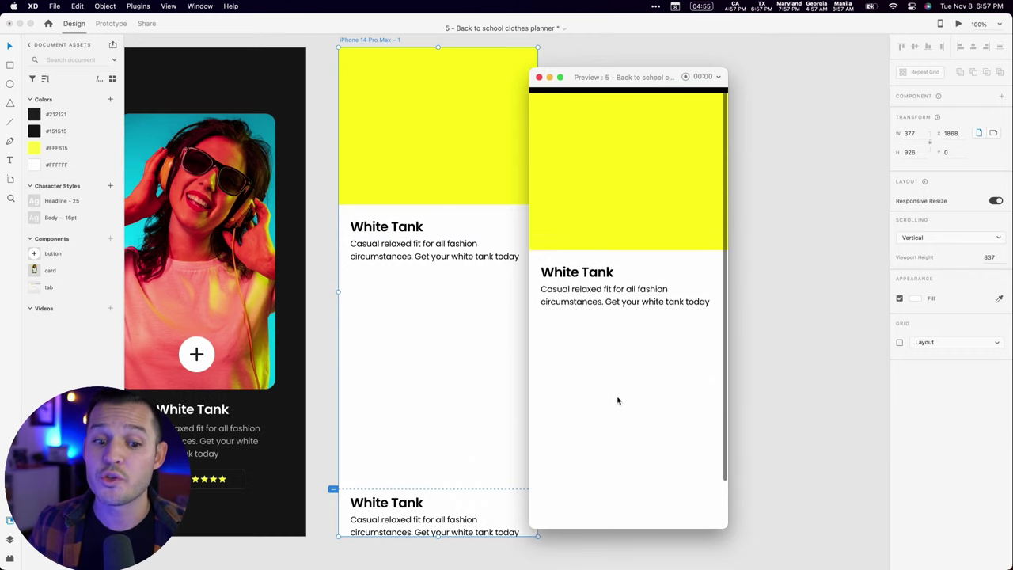
drag(569, 85, 581, 48)
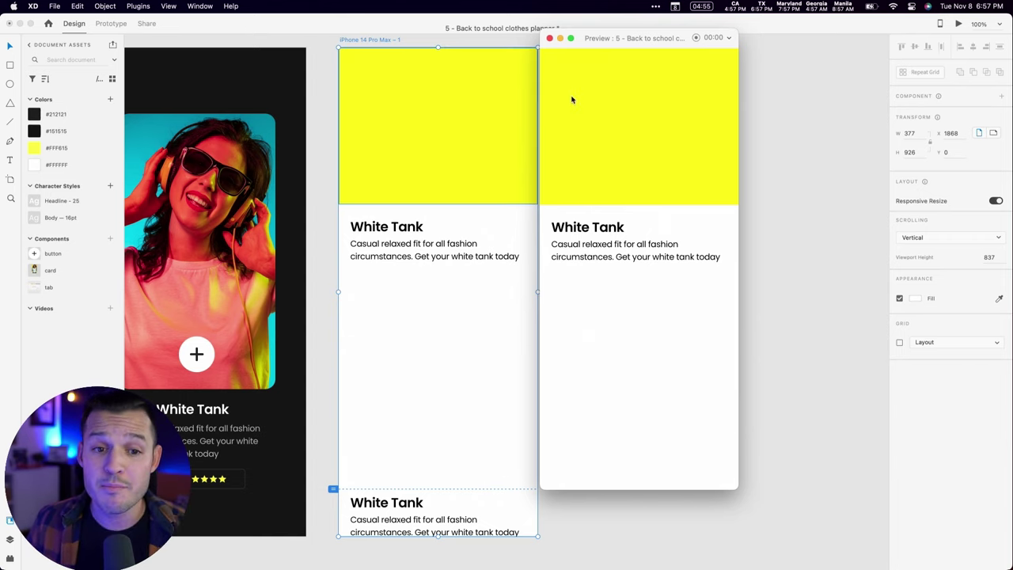
click(549, 38)
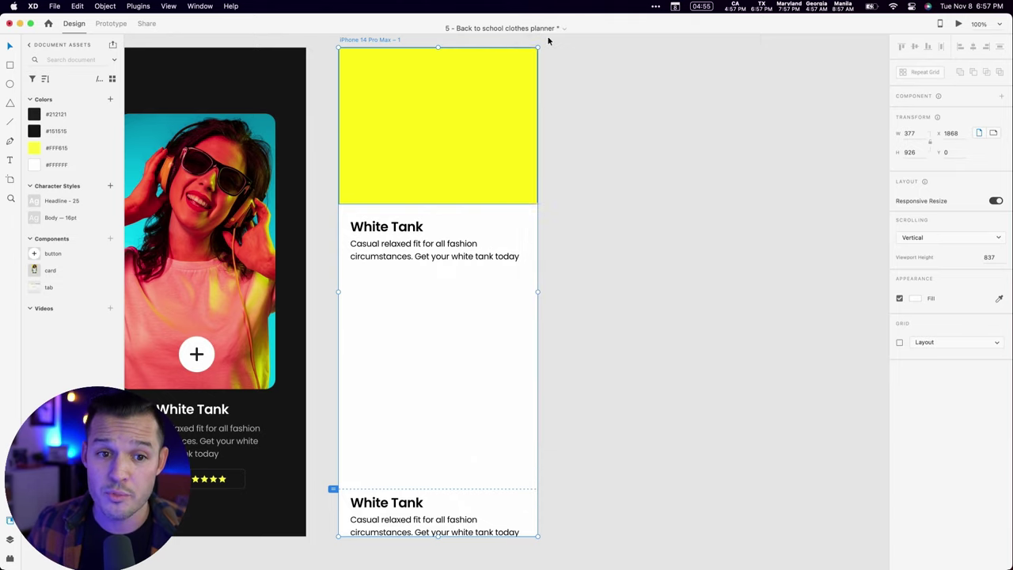
- Add an iPhone 14 Pro artboard beside the iPhone 14 Pro Max – 1 artboard and extend its height to 931
click(709, 106)
key(a)
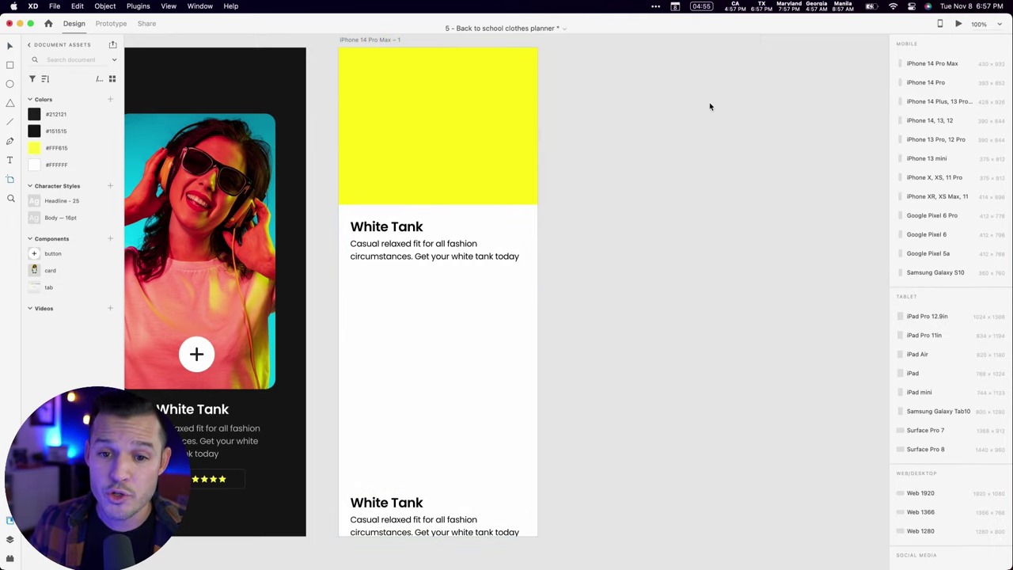
click(933, 81)
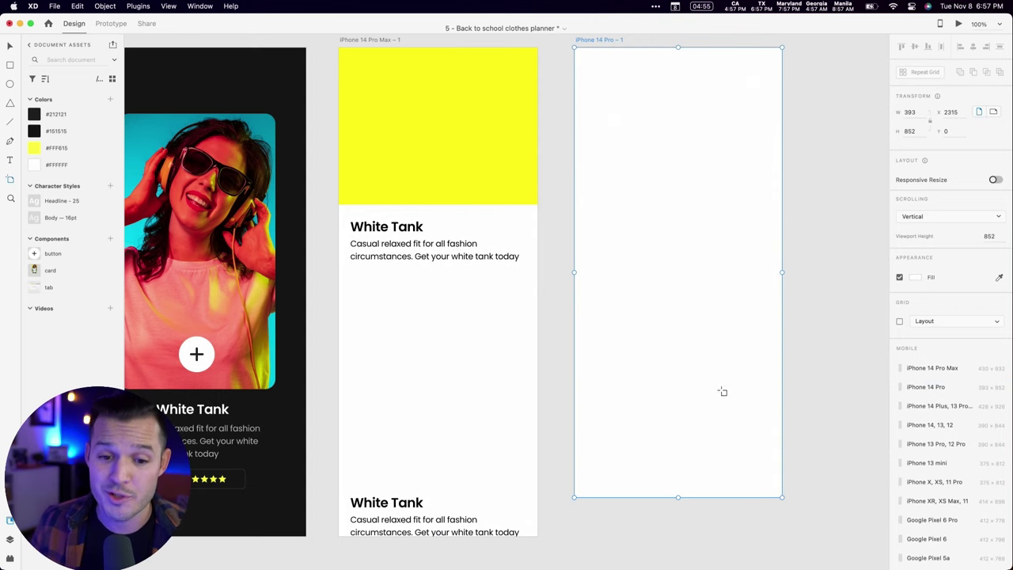
mouse_move(677, 497)
mouse_down()
mouse_move(690, 561)
mouse_move(692, 453)
mouse_move(695, 496)
mouse_up()
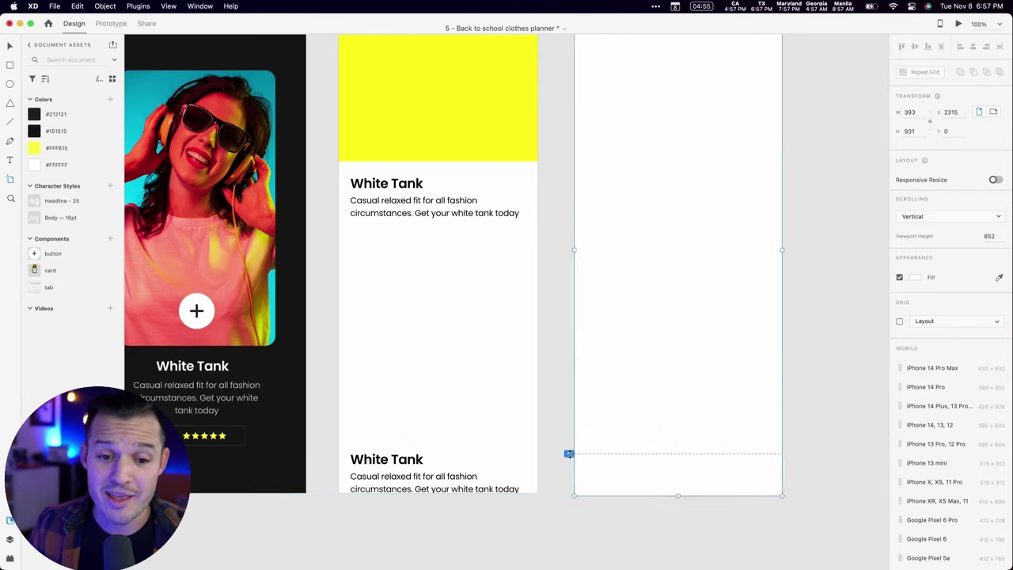
- Shorten the iPhone 14 Pro – 1 artboard's viewport height to 634 and check it briefly in the preview
drag(570, 454, 581, 340)
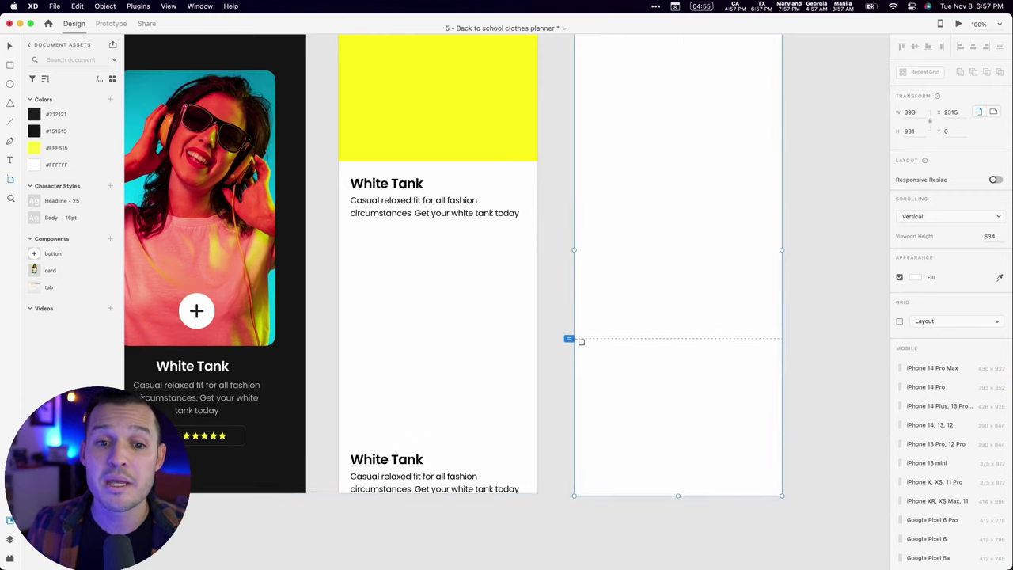
click(959, 25)
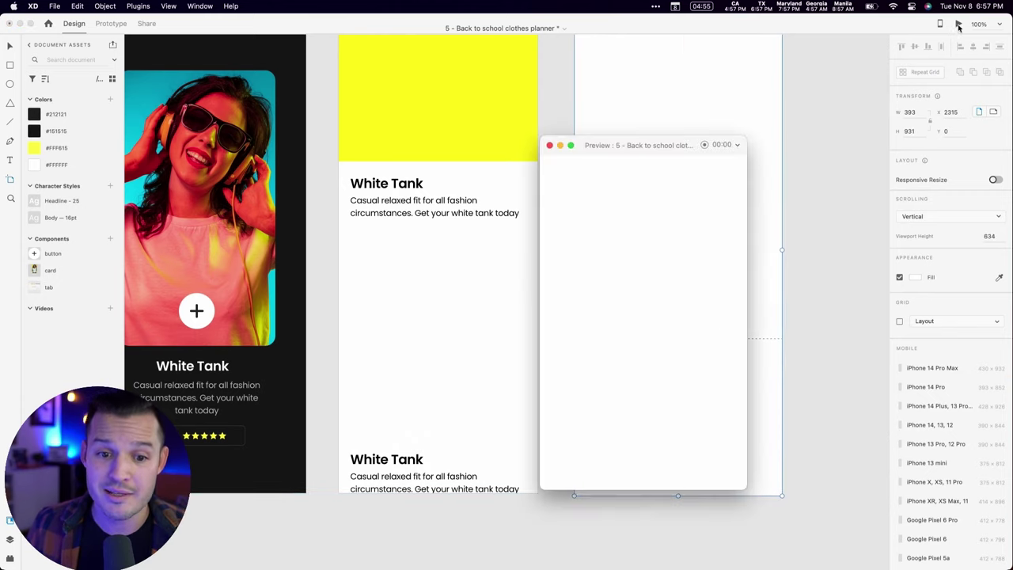
click(551, 145)
- Delete the iPhone 14 Pro – 1 artboard and the duplicate White Tank text at the foot of the iPhone 14 Pro Max – 1 artboard
scroll(671, 289, up, 5)
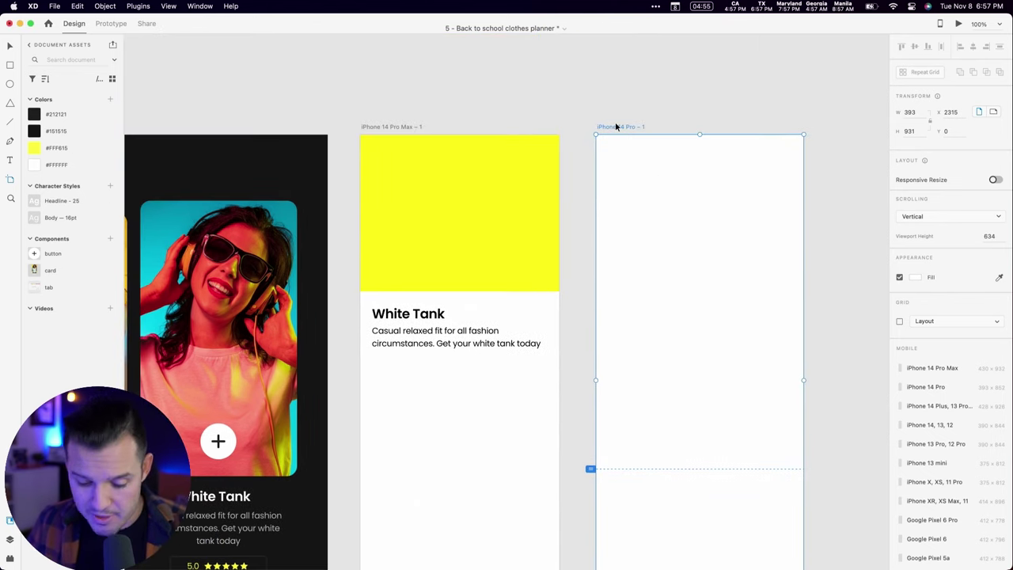
click(616, 126)
key(Delete)
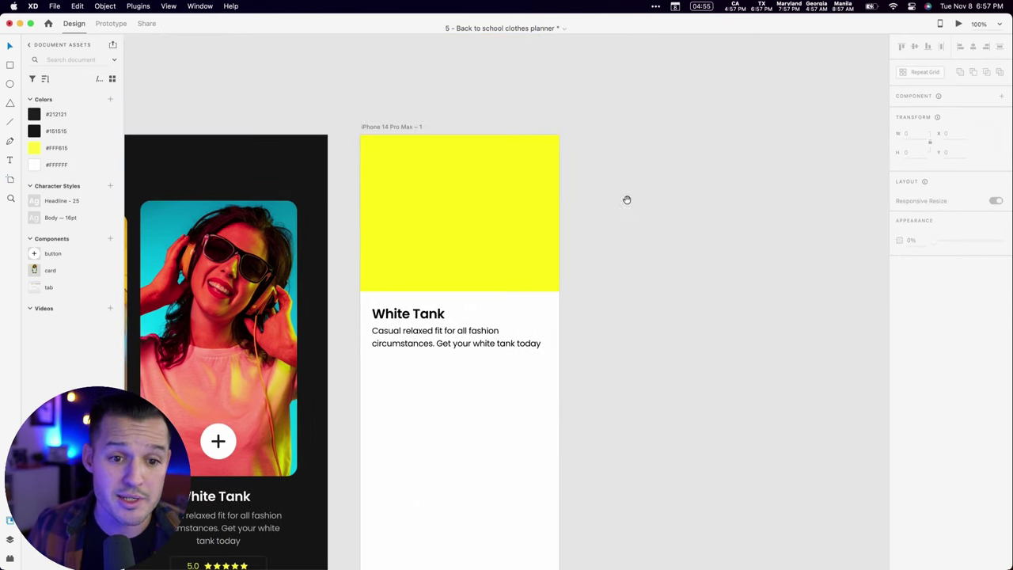
scroll(621, 237, down, 3)
scroll(621, 237, left, 3)
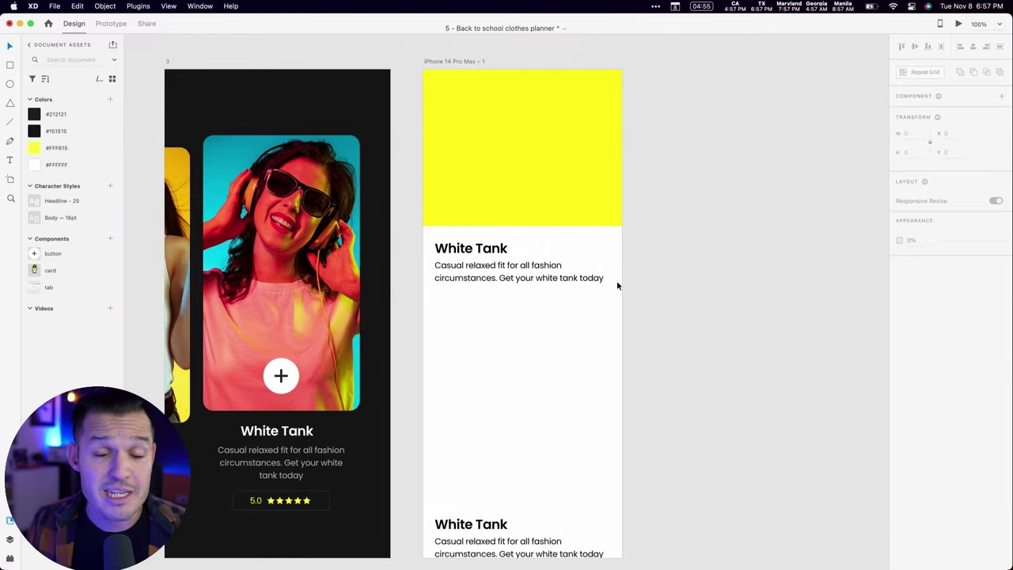
click(511, 525)
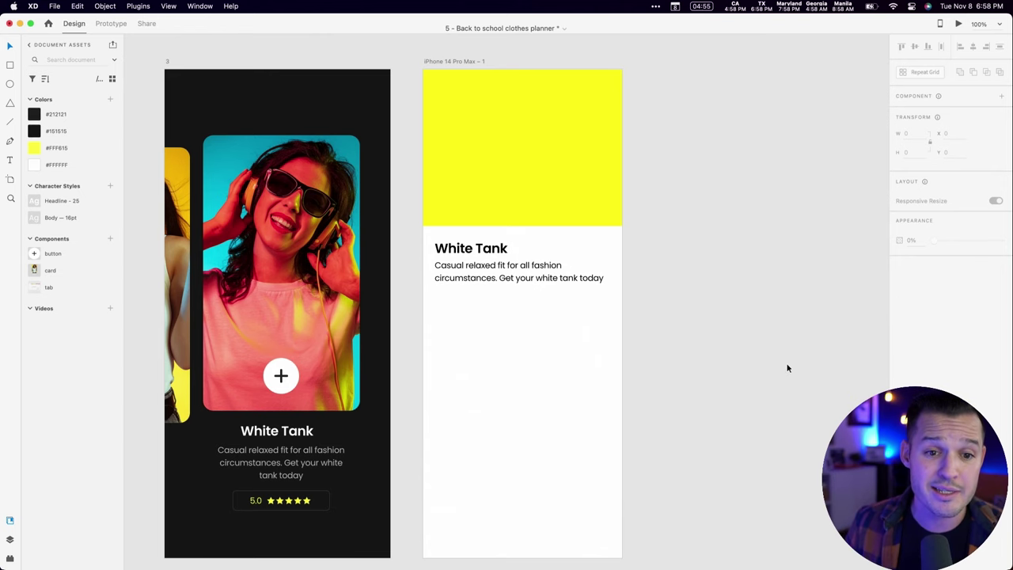
- Place the Pexels 794062 JPG from the desktop on the empty canvas and fill the yellow rectangle with the Pexels 965324 JPG
click(521, 116)
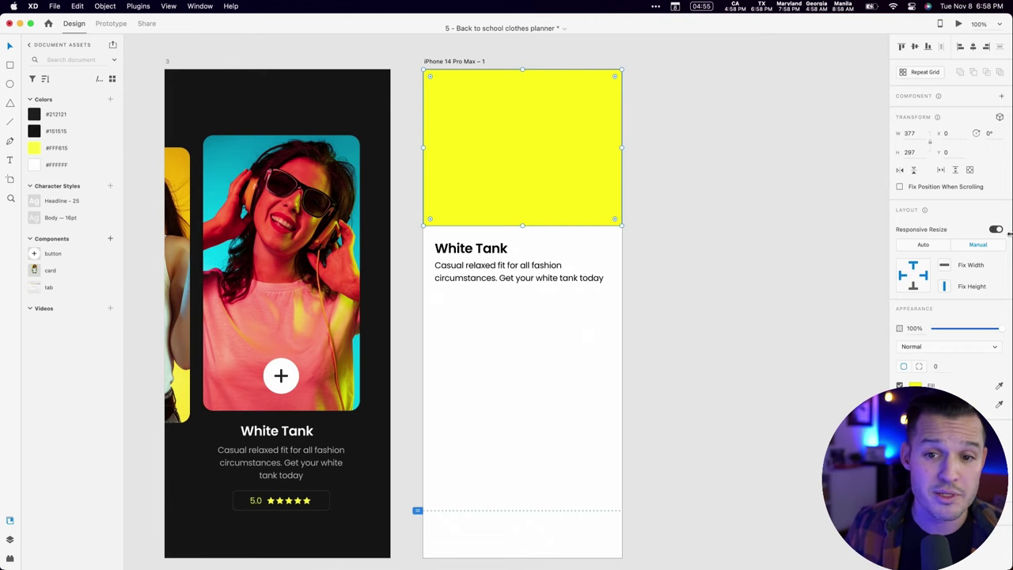
drag(1010, 230, 943, 230)
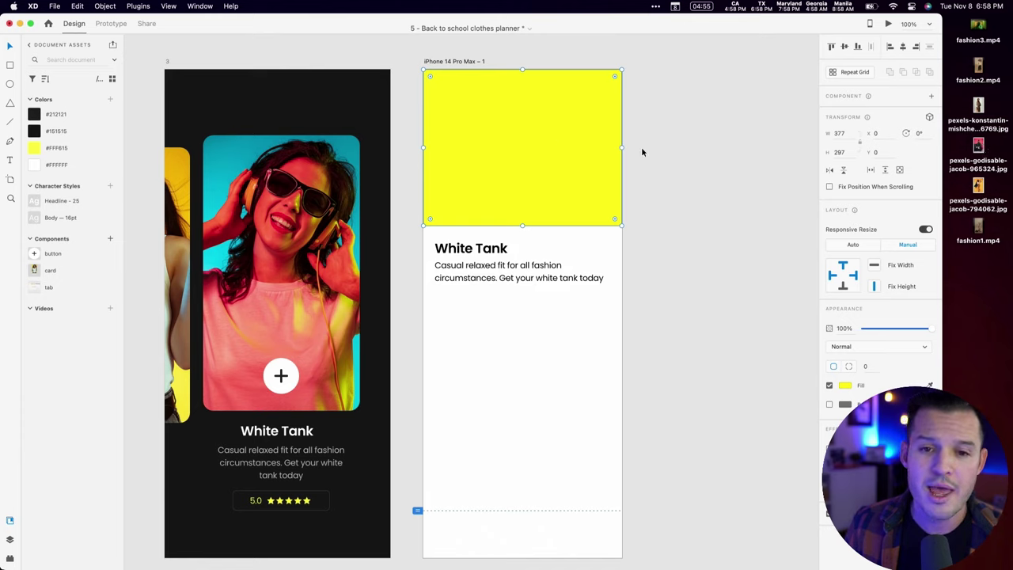
drag(978, 187, 737, 231)
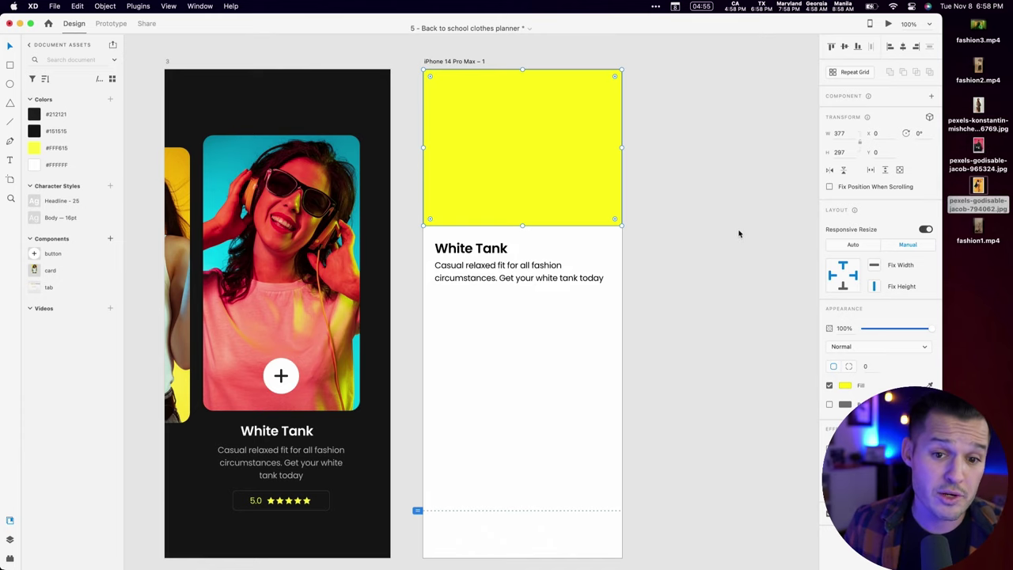
drag(778, 278, 729, 160)
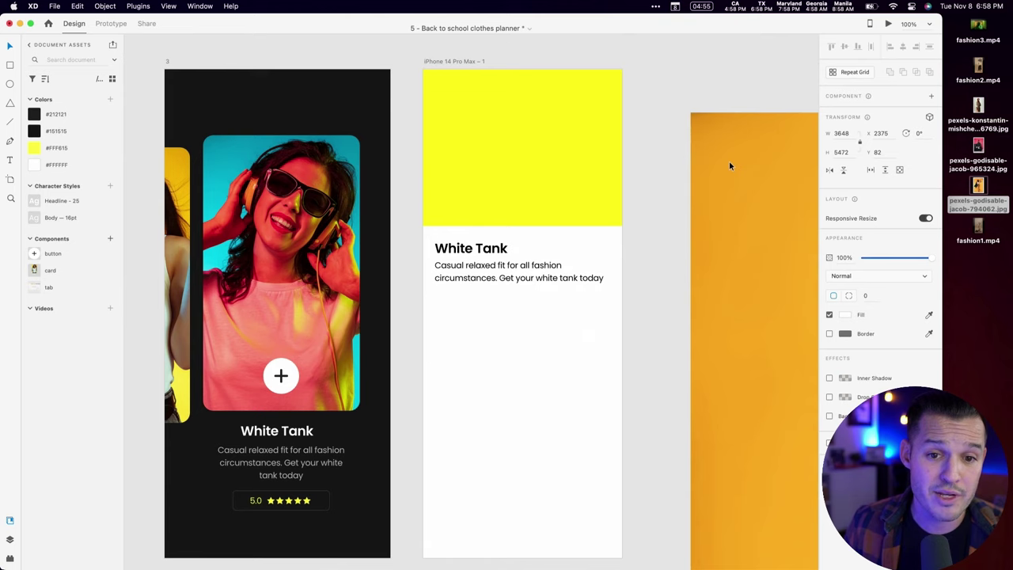
drag(978, 144, 558, 113)
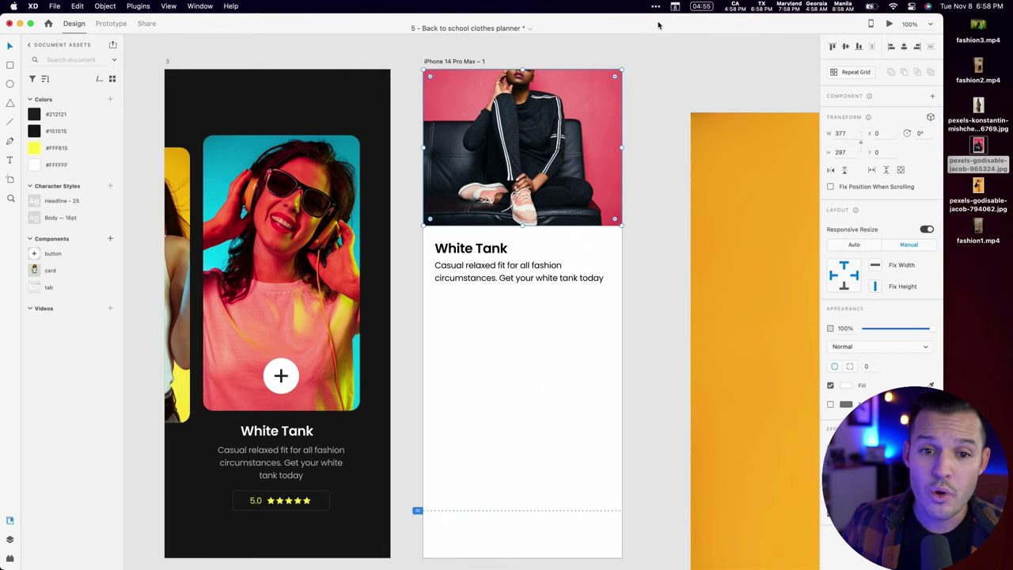
- Extend the top photo on the iPhone 14 Pro Max – 1 artboard to 440 high and place the heading and description below it
double_click(660, 24)
click(708, 135)
click(489, 129)
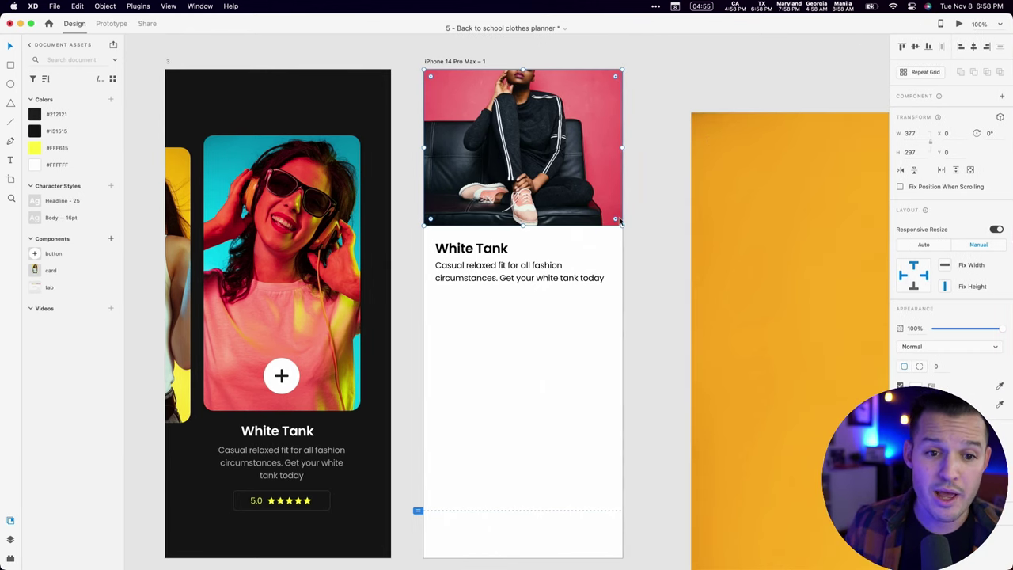
drag(622, 225, 622, 301)
key(super+y)
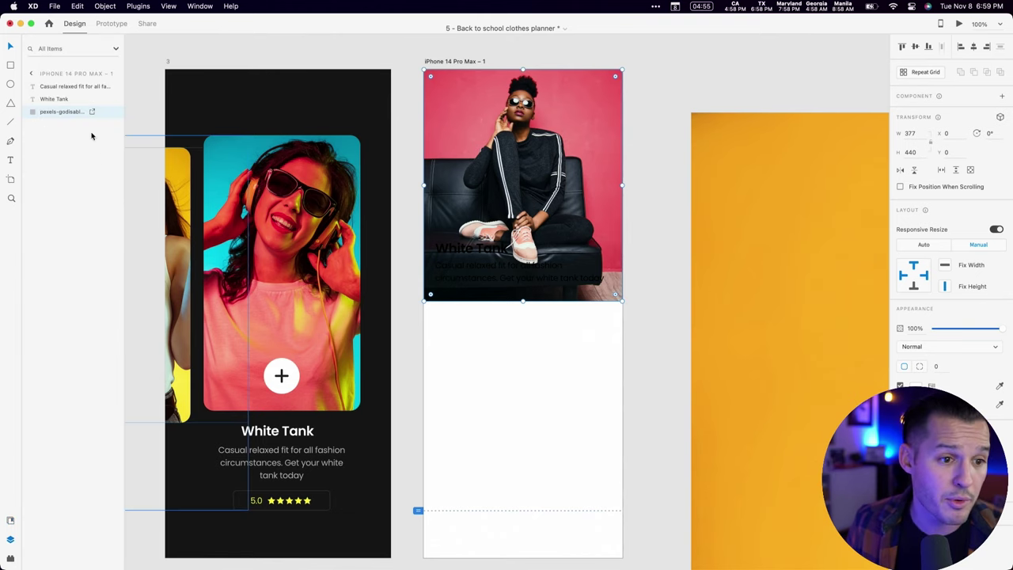
click(71, 87)
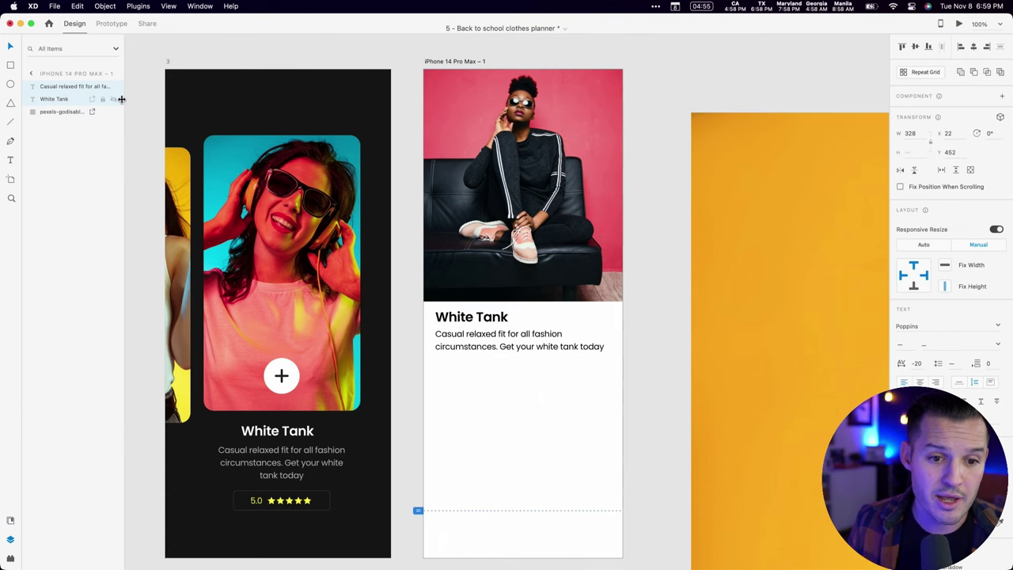
- Preview the iPhone 14 Pro Max – 1 artboard, check its scrolling and widen the preview window before closing it
click(467, 61)
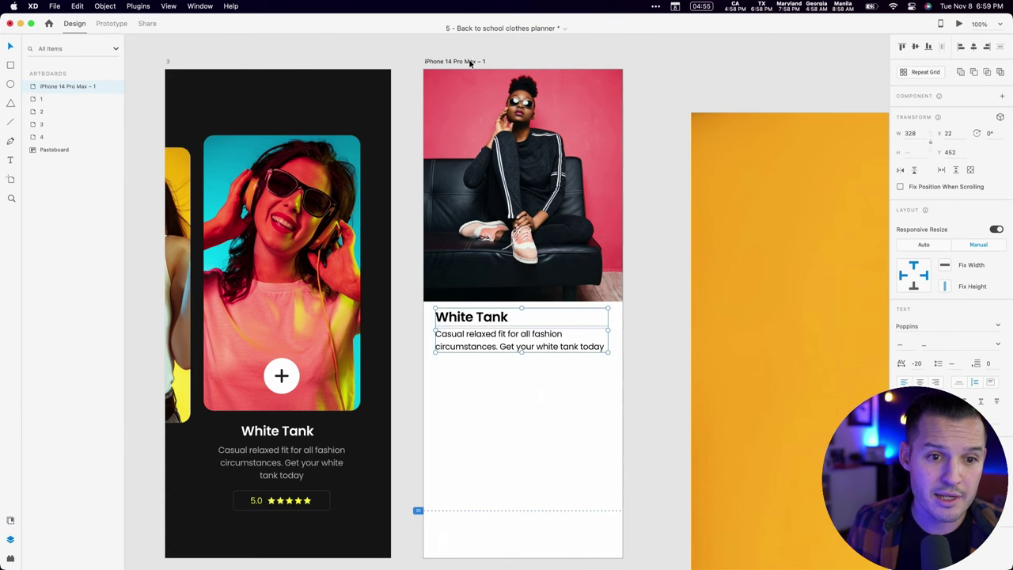
click(959, 24)
scroll(653, 297, down, 3)
scroll(651, 291, up, 3)
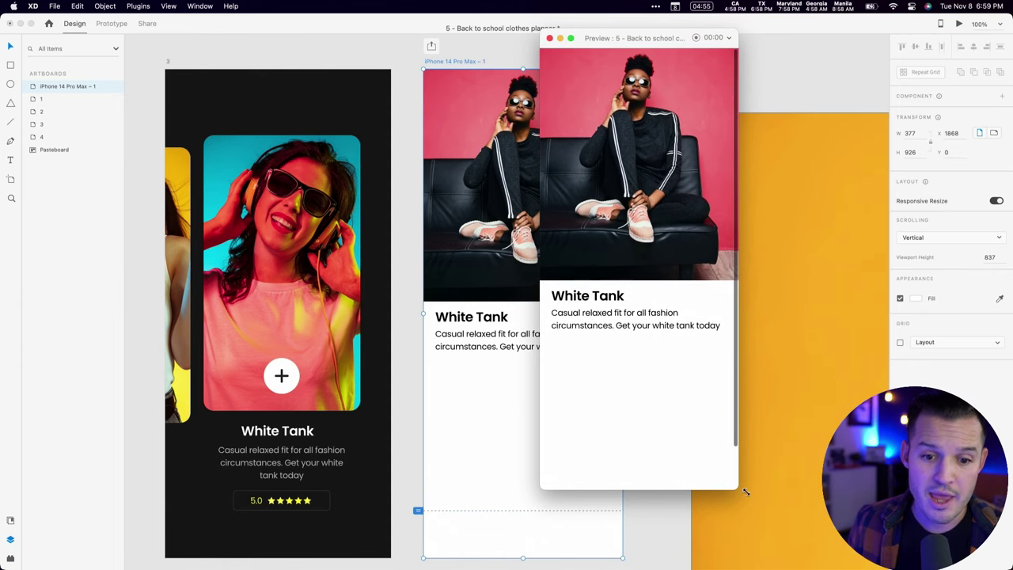
drag(745, 491, 879, 497)
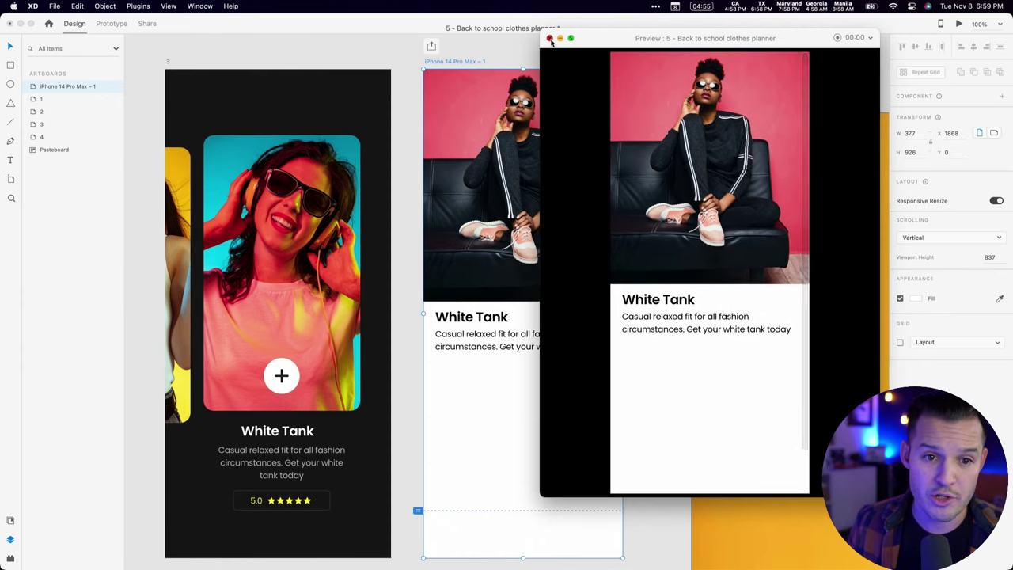
click(549, 38)
- Shift the large yellow-background photo to about X 2439, Y -1647 and round its corners freehand to a radius of about 681
click(742, 128)
scroll(420, 181, right, 5)
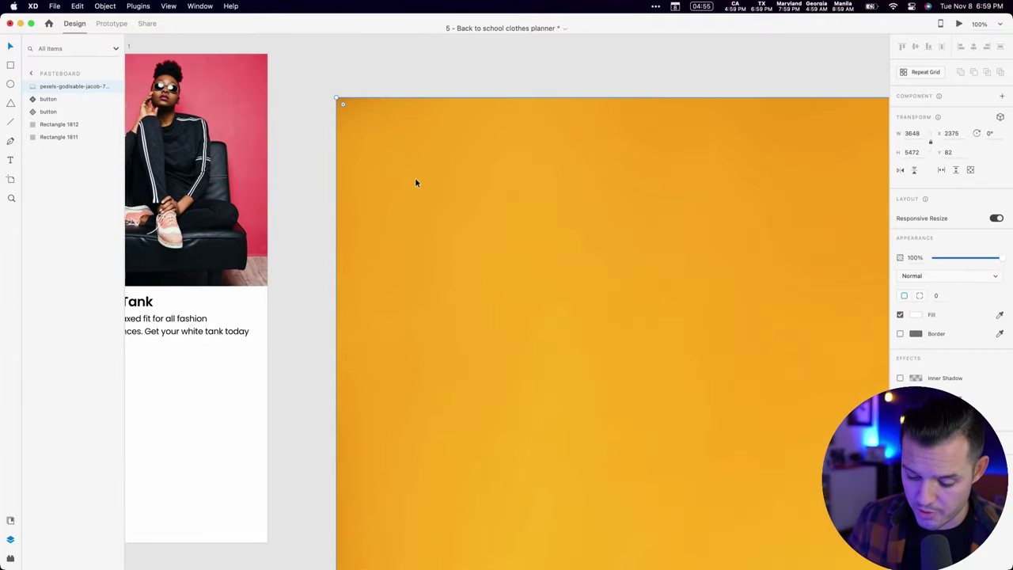
key(super+0)
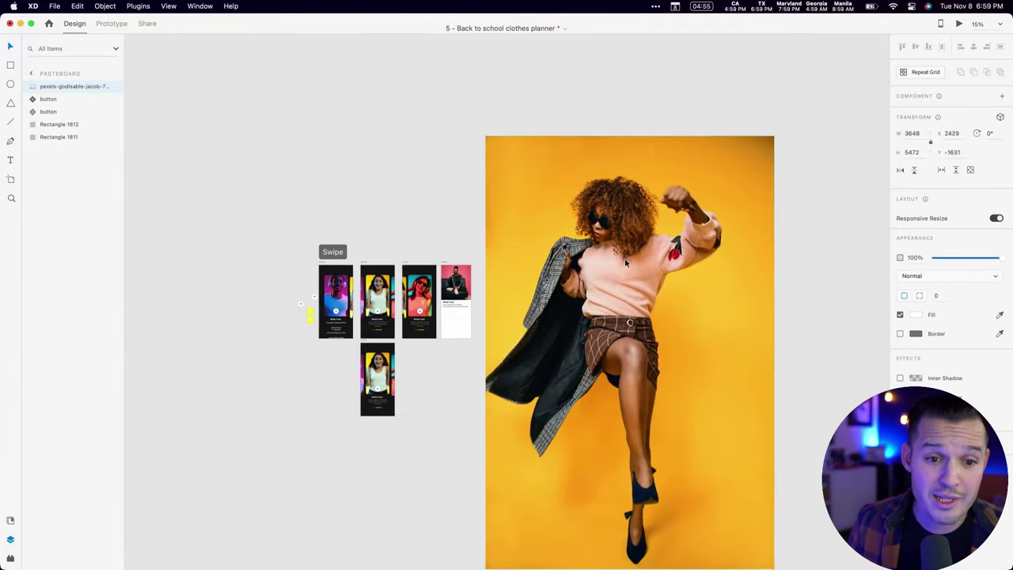
drag(626, 263, 627, 262)
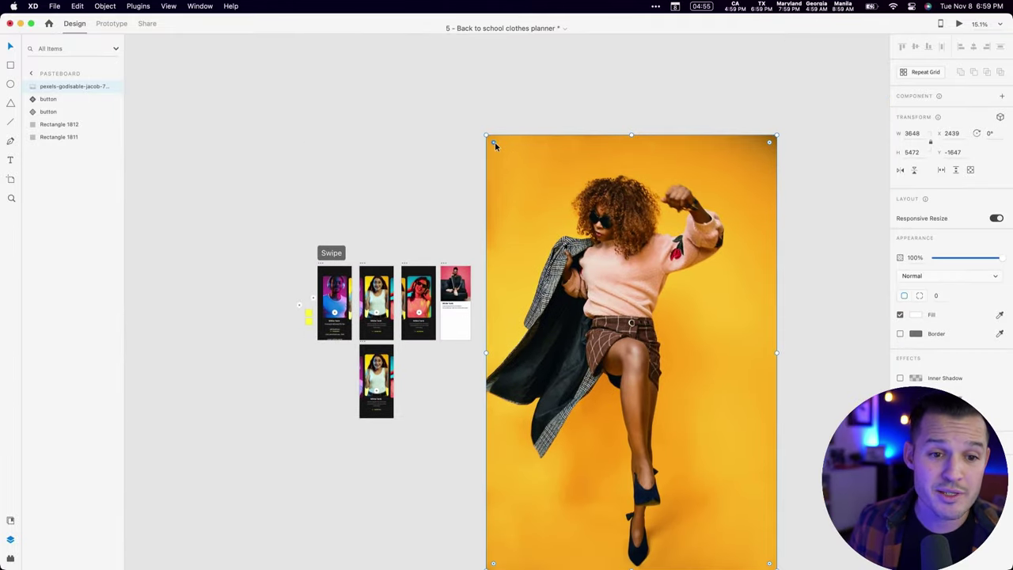
scroll(495, 141, up, 5)
drag(476, 127, 620, 226)
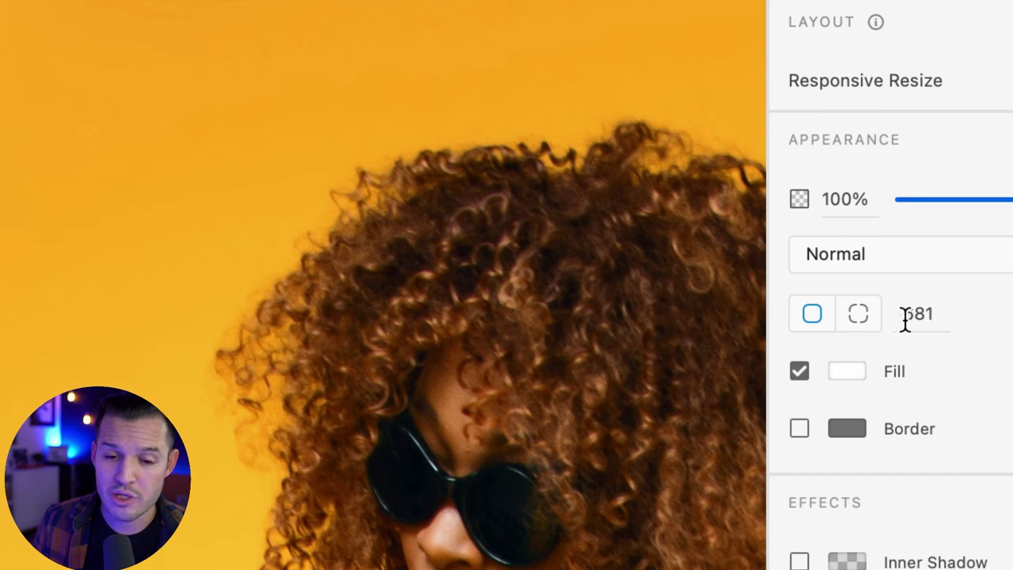
- Set the yellow-background photo's corner radius to 200 on all corners and bring its rounded upper corner into view
double_click(922, 315)
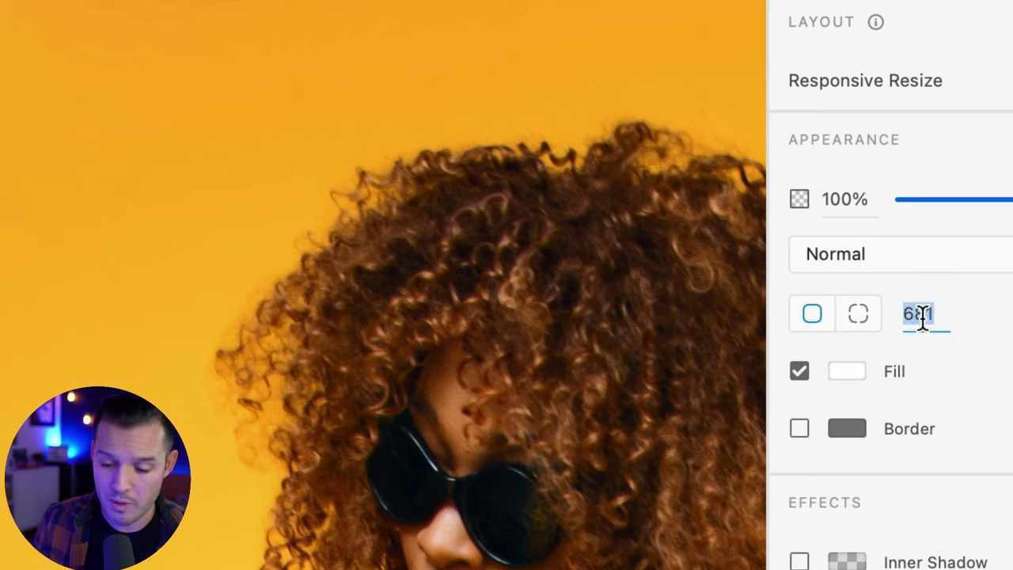
text(200)
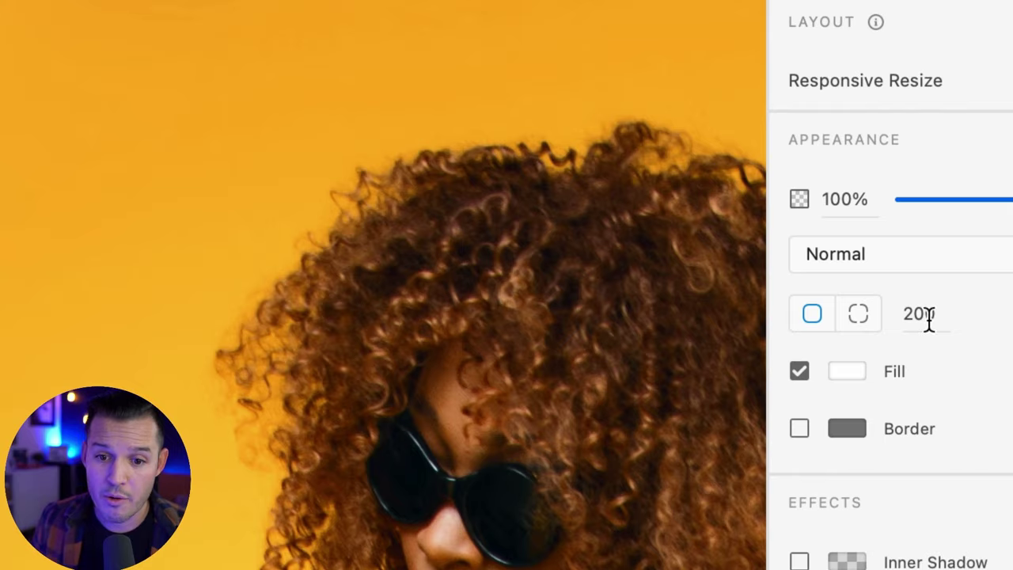
key(Return)
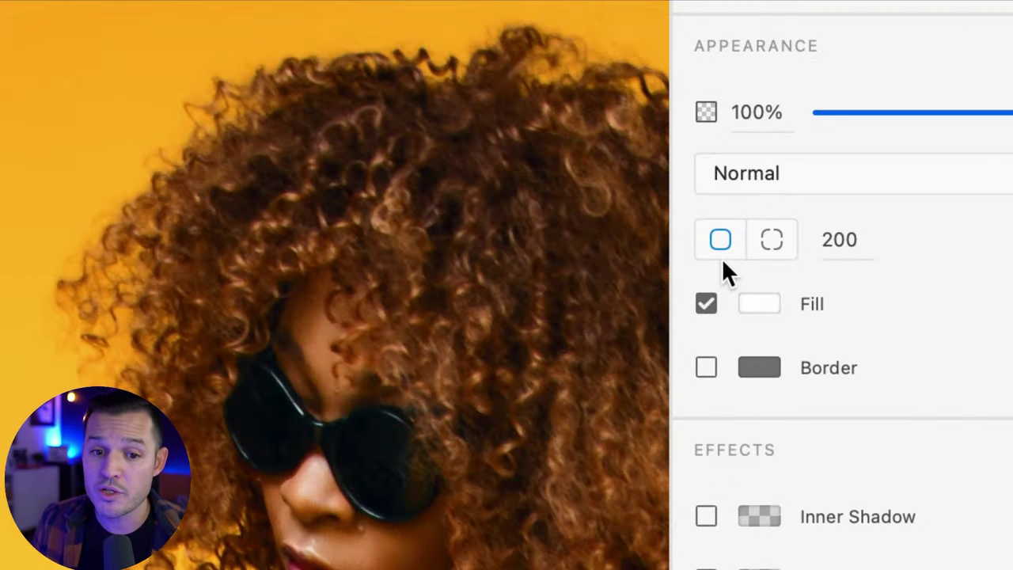
scroll(863, 296, up, 5)
scroll(864, 296, left, 5)
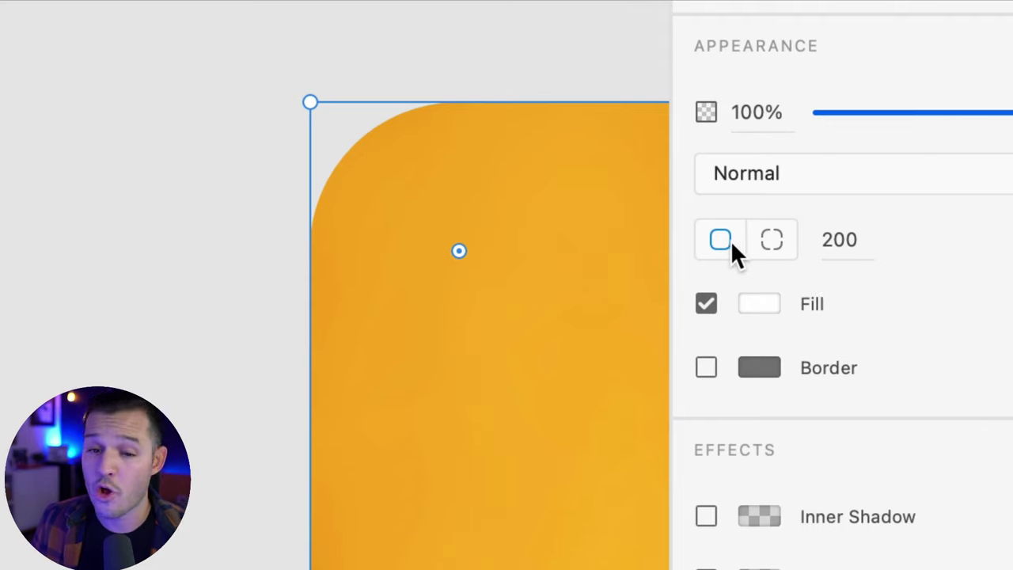
- Give the yellow-background photo separate corner radii, setting its top-right and bottom-left corners to 0
click(766, 240)
click(834, 241)
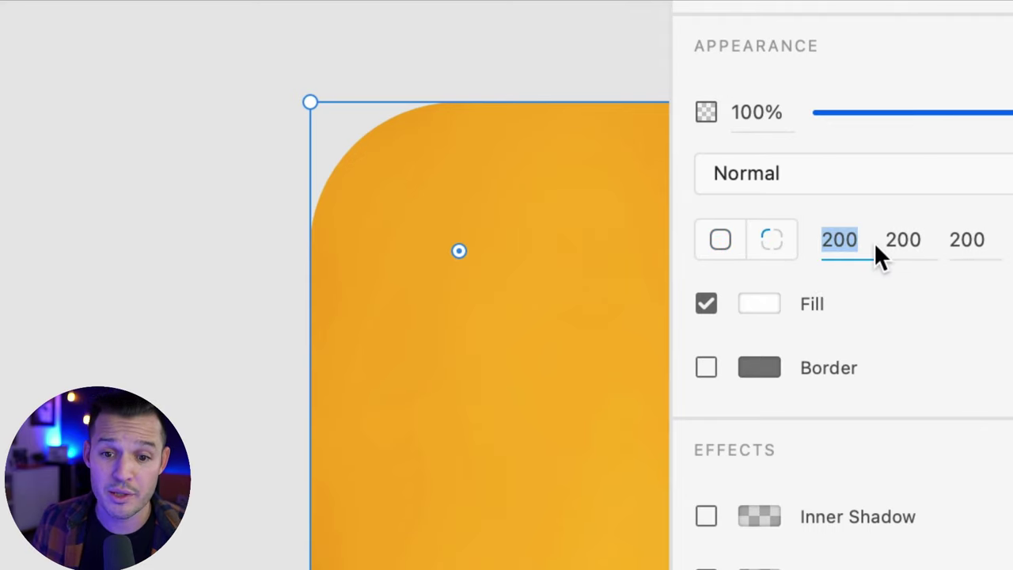
click(916, 240)
click(970, 240)
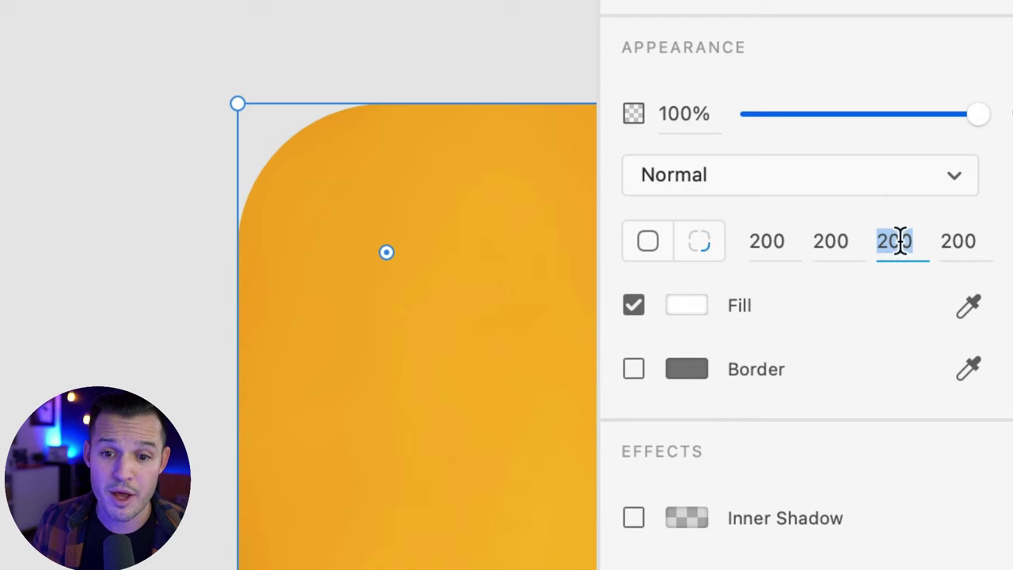
click(958, 242)
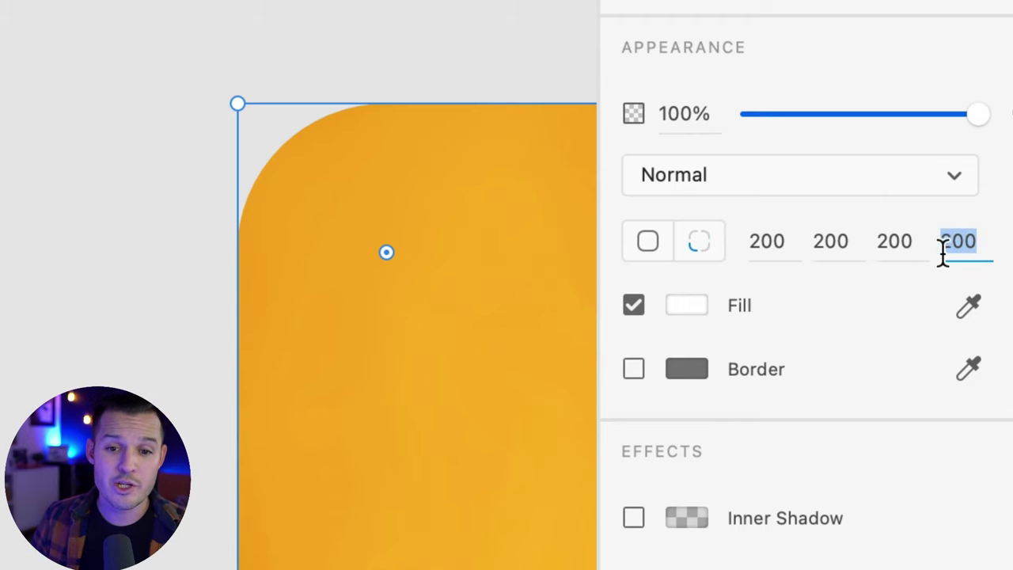
click(894, 242)
click(831, 241)
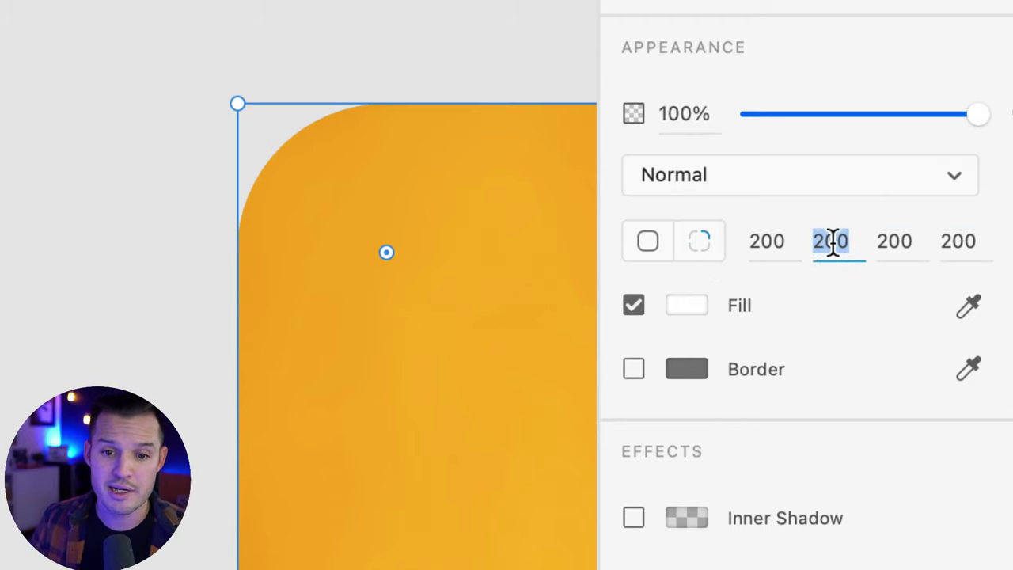
text(0)
key(Tab)
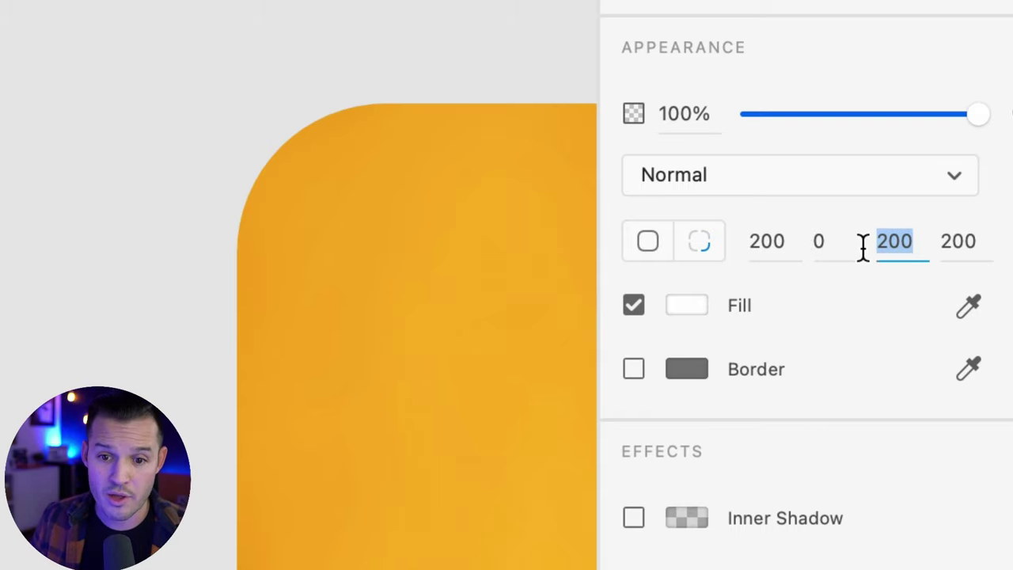
click(965, 247)
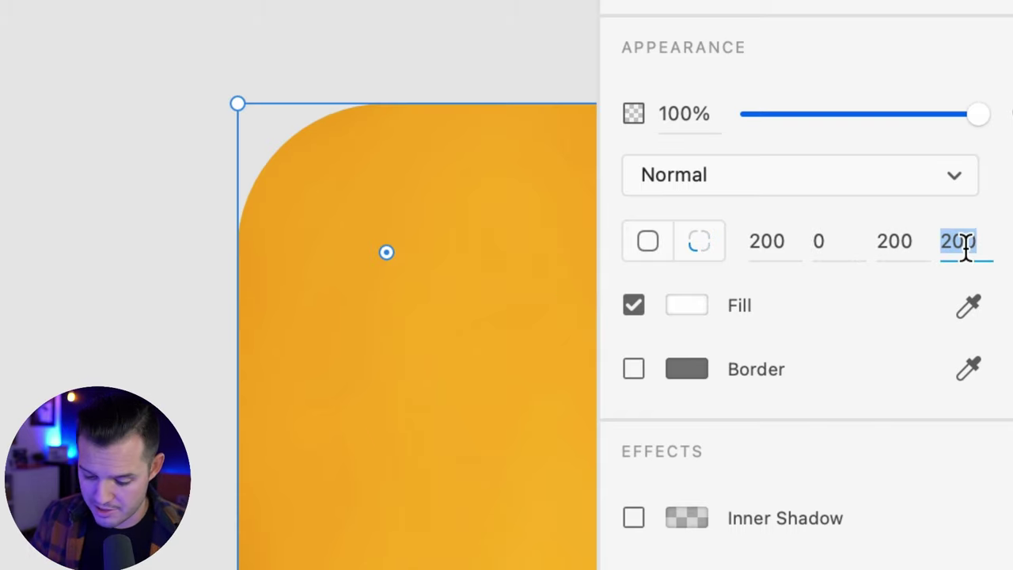
text(0)
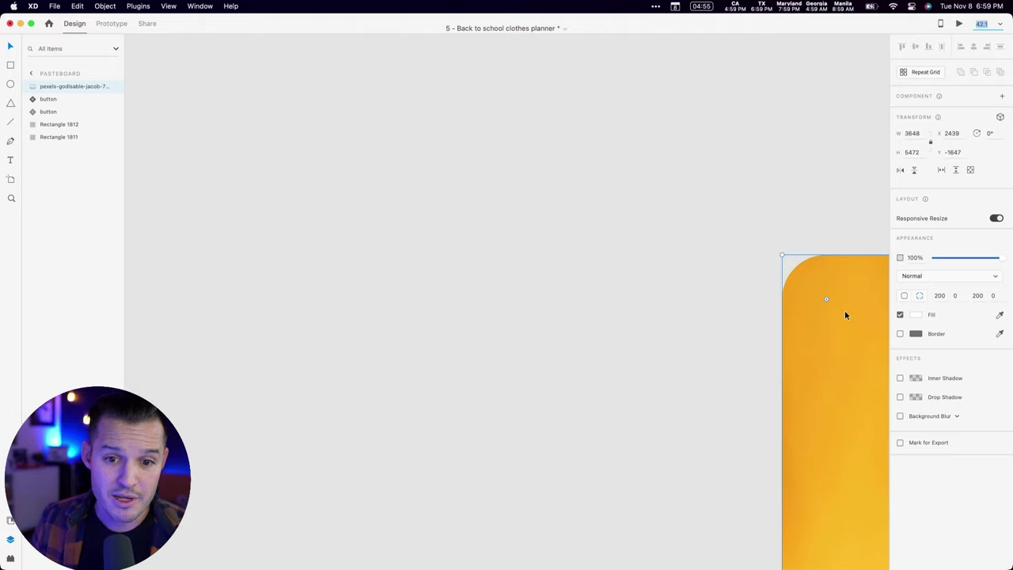
- Move the yellow-background photo off the iPhone artboard onto empty pasteboard to its right, at about X 3278, Y -1417
scroll(163, 272, down, 5)
click(170, 253)
scroll(169, 255, down, 3)
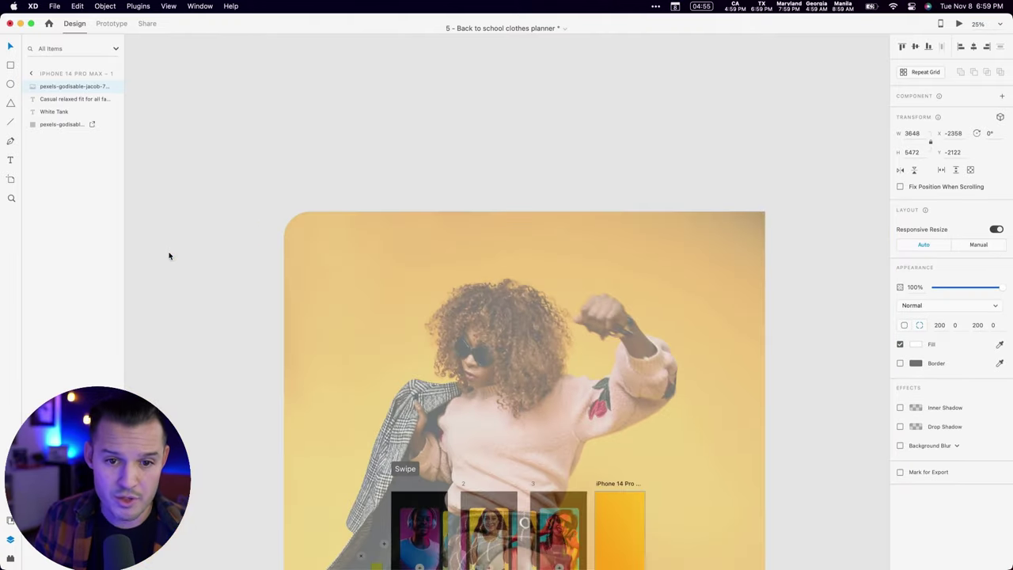
click(604, 176)
scroll(554, 119, down, 5)
scroll(554, 119, right, 3)
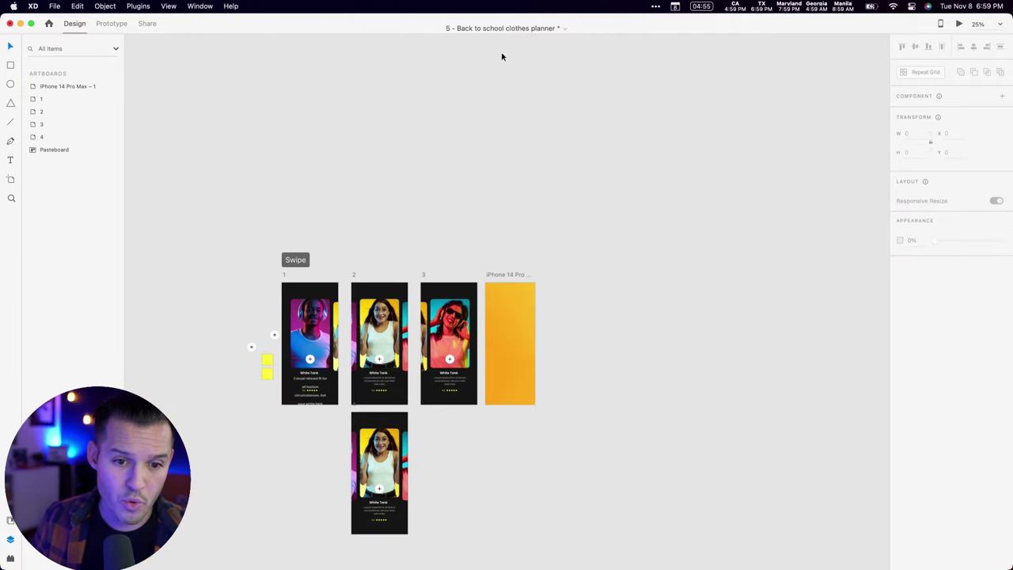
drag(520, 328, 874, 393)
click(506, 333)
scroll(506, 333, right, 6)
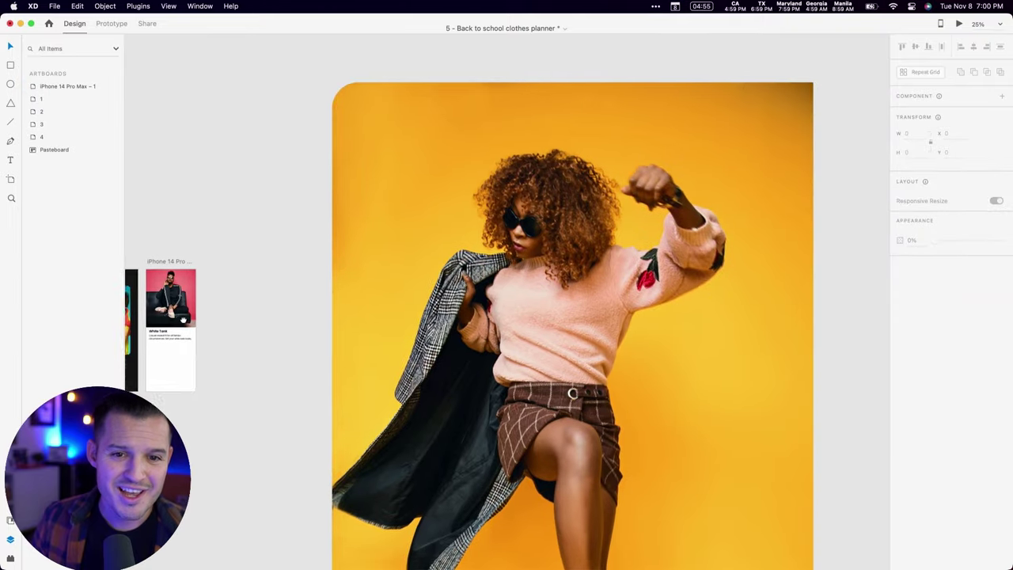
key(super+minus)
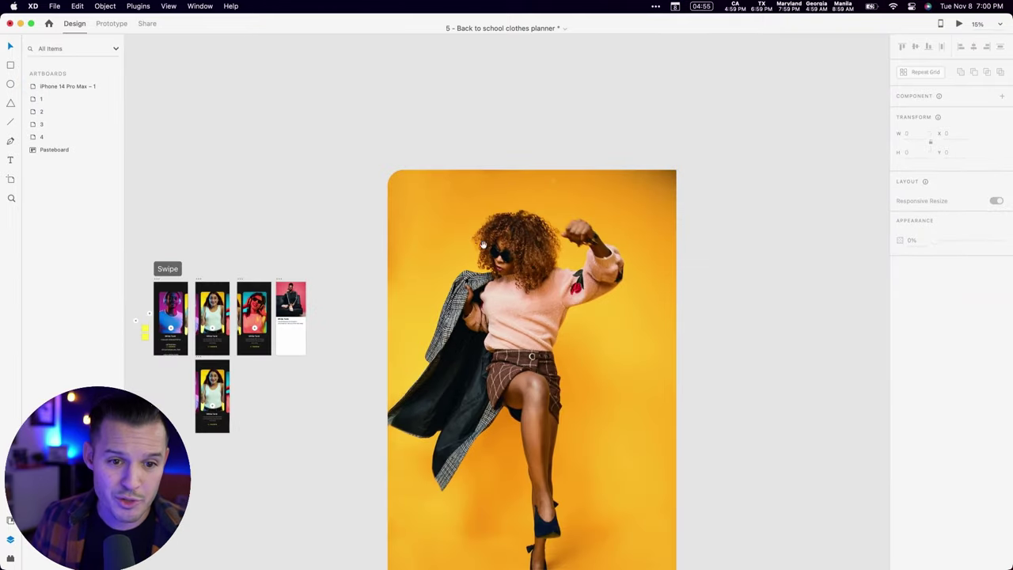
scroll(498, 194, down, 3)
scroll(497, 195, up, 1)
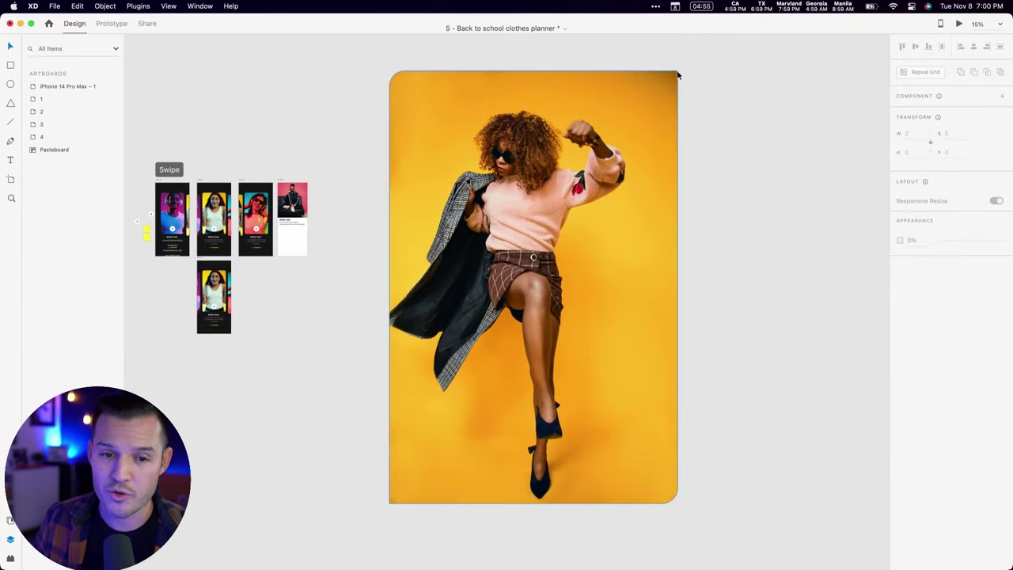
- Scale the yellow-background photo proportionally to about 2476 × 3715 and move it farther right to about X 5837, Y -1122
click(543, 310)
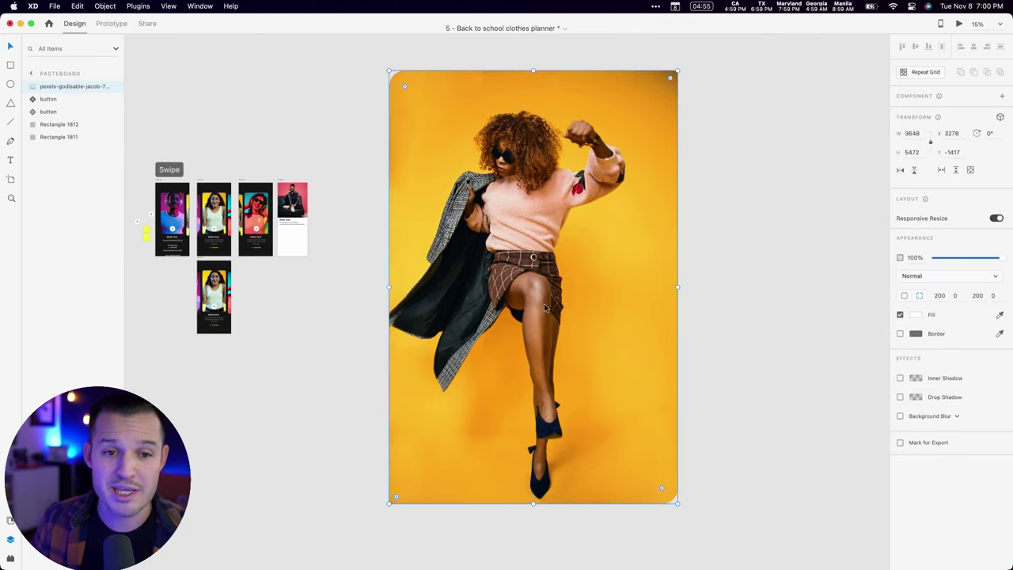
drag(678, 505, 586, 364)
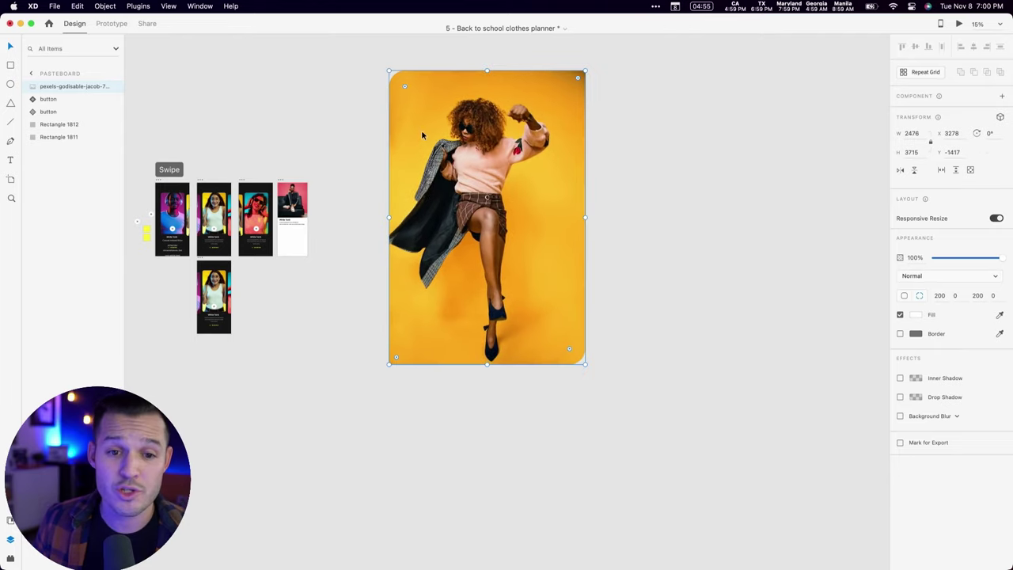
drag(422, 136, 624, 159)
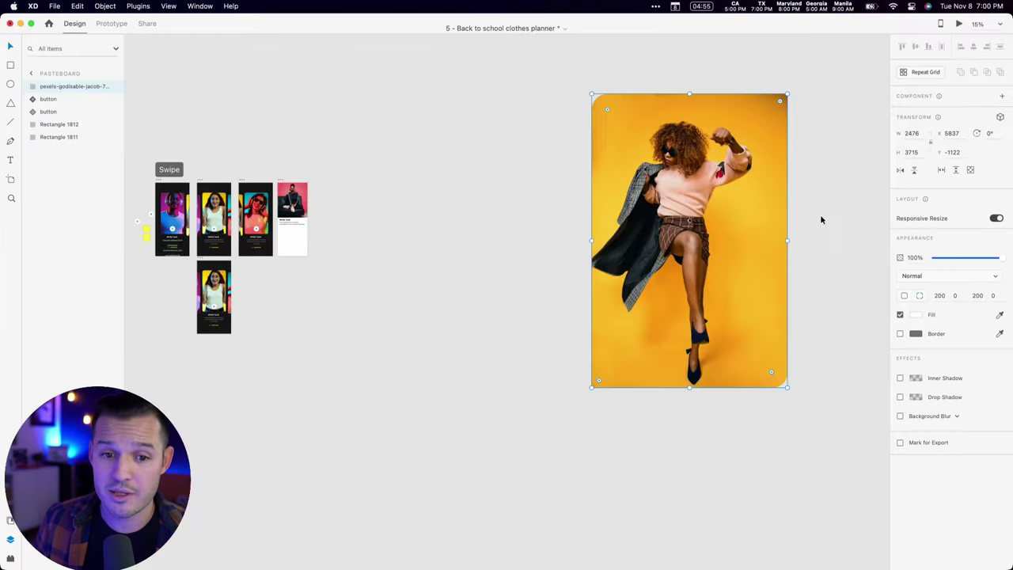
- Reshape the yellow-background photo's frame to about 1360 × 978, then delete the photo from the pasteboard
drag(819, 335, 692, 174)
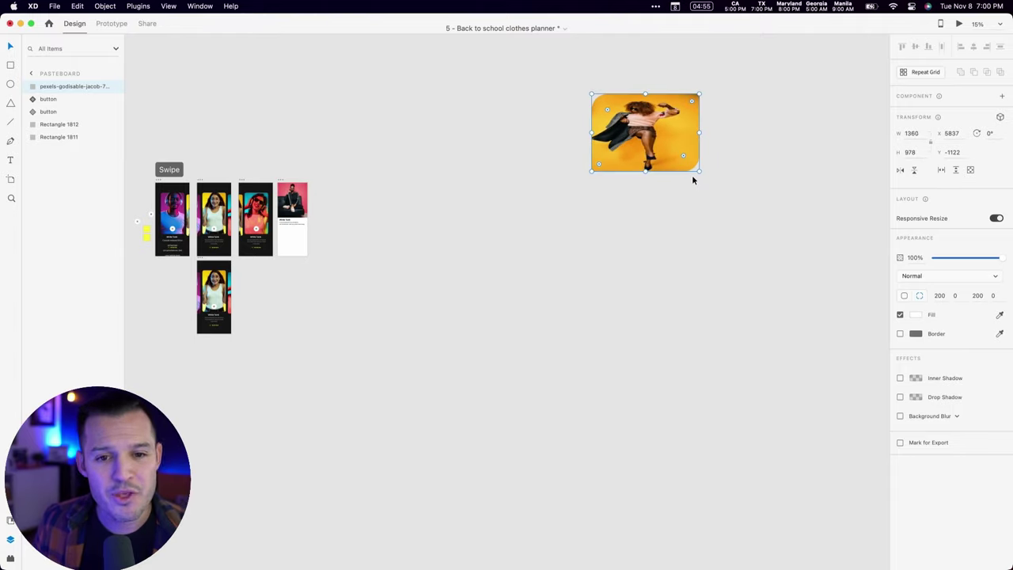
key(Delete)
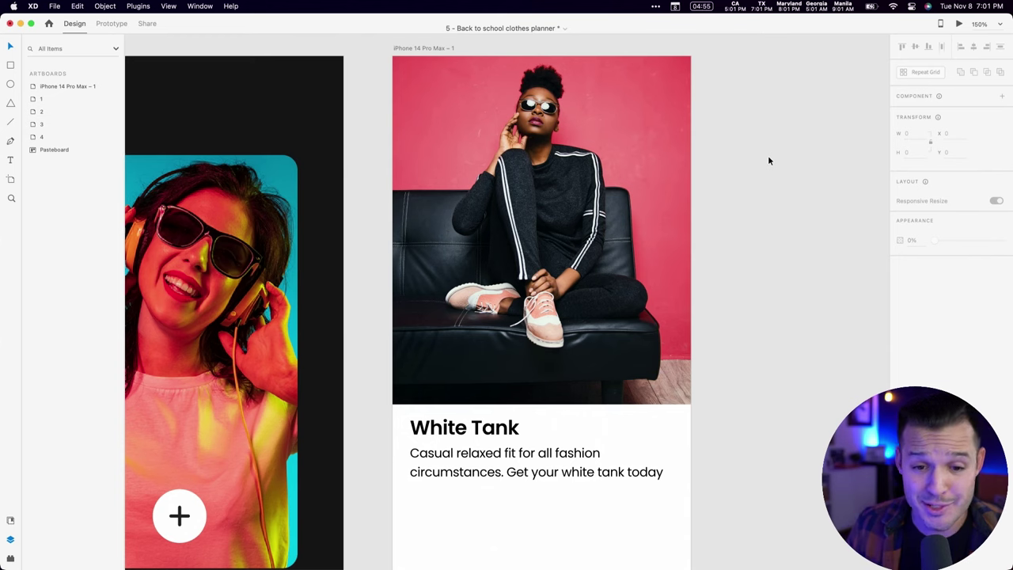
- Narrow the application window to expose the desktop files and place fashion2.mp4 on the pasteboard, right of the artboards
drag(945, 337, 894, 334)
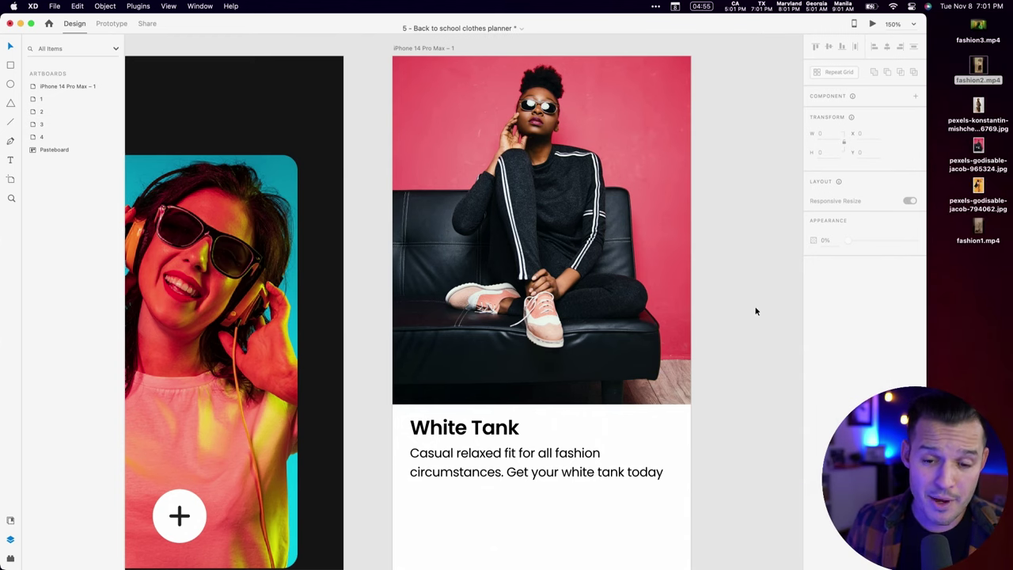
scroll(755, 311, down, 10)
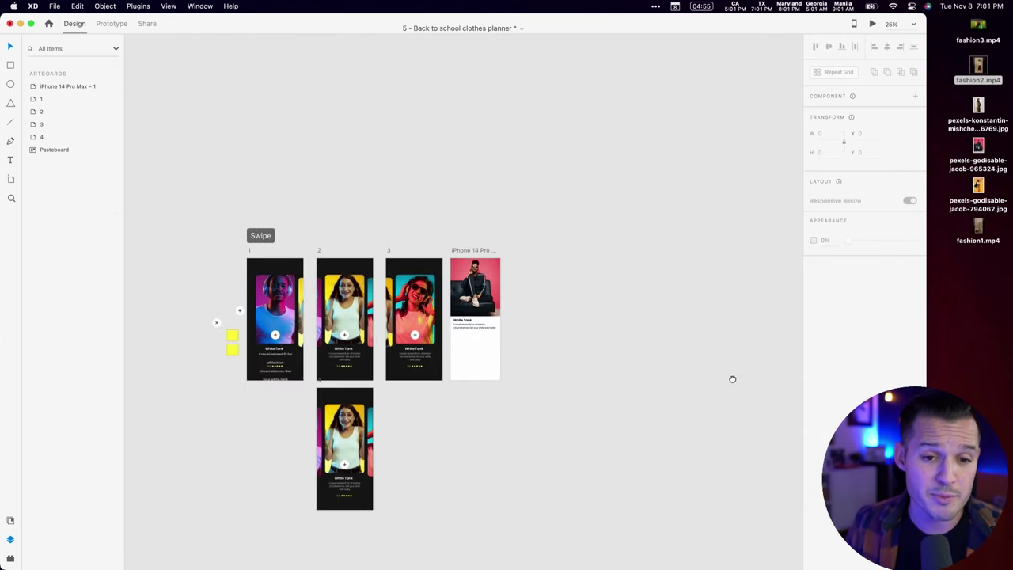
drag(733, 377, 669, 311)
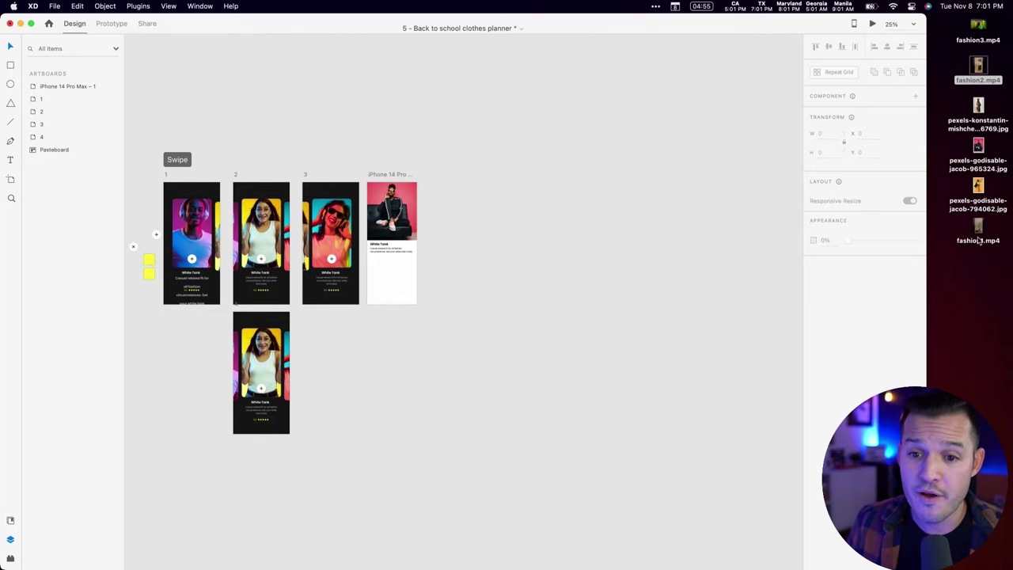
drag(979, 66, 628, 206)
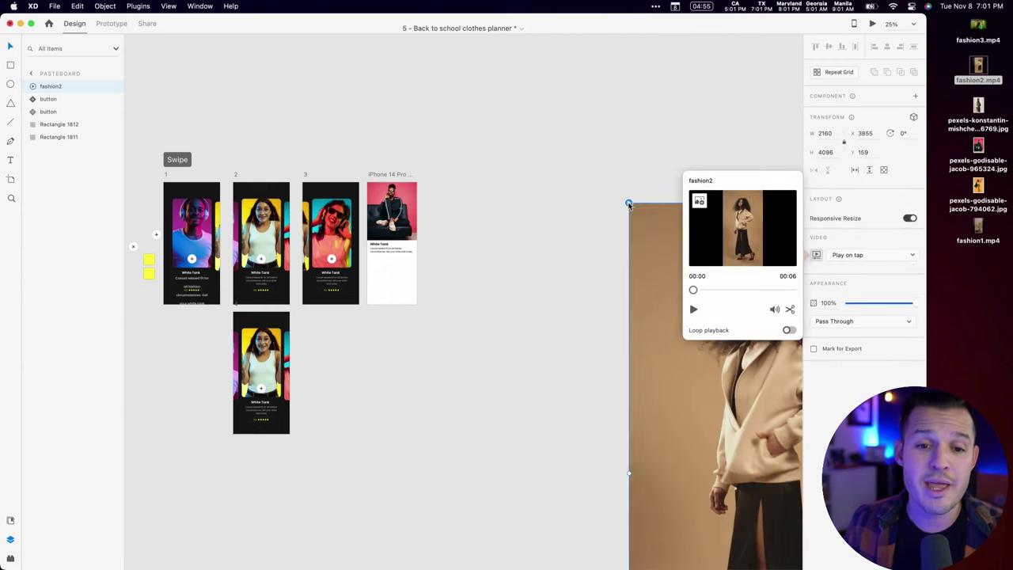
- Scale the fashion2 video down proportionally to 497 × 942, with its upper-left corner at X 2427, Y 0 on the pasteboard
drag(658, 256, 495, 163)
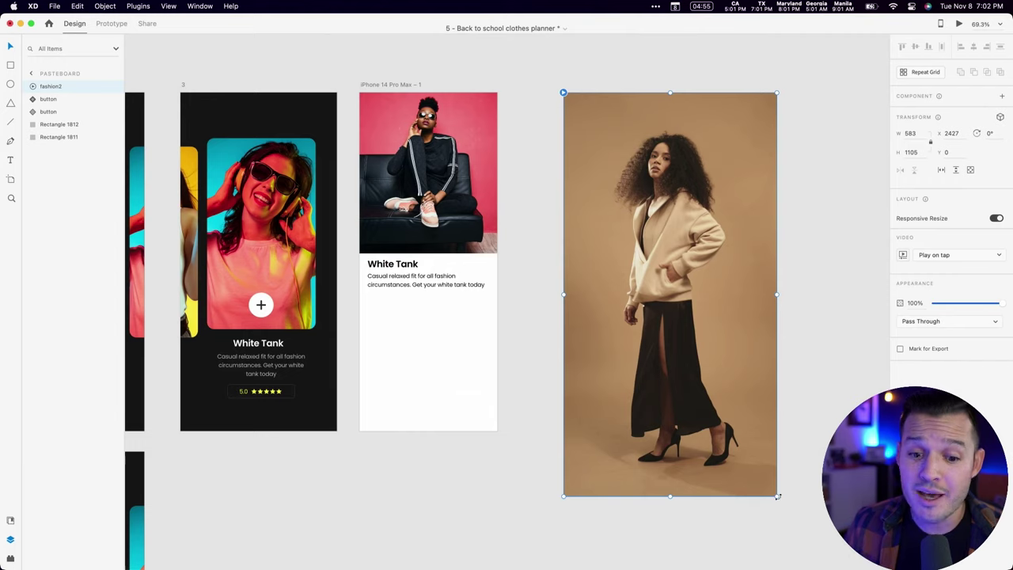
drag(778, 495, 806, 440)
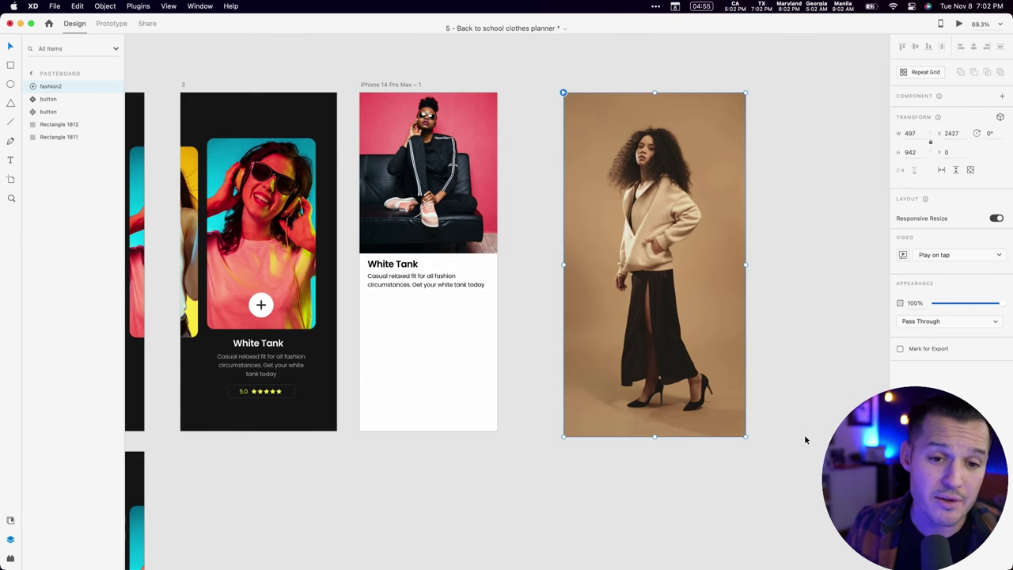
- Copy the iPhone artboard's photo frame, fill the copy solid black and align it with the video's upper-left corner at X 2427, Y 0
click(430, 168)
drag(430, 169, 676, 226)
click(916, 314)
click(818, 304)
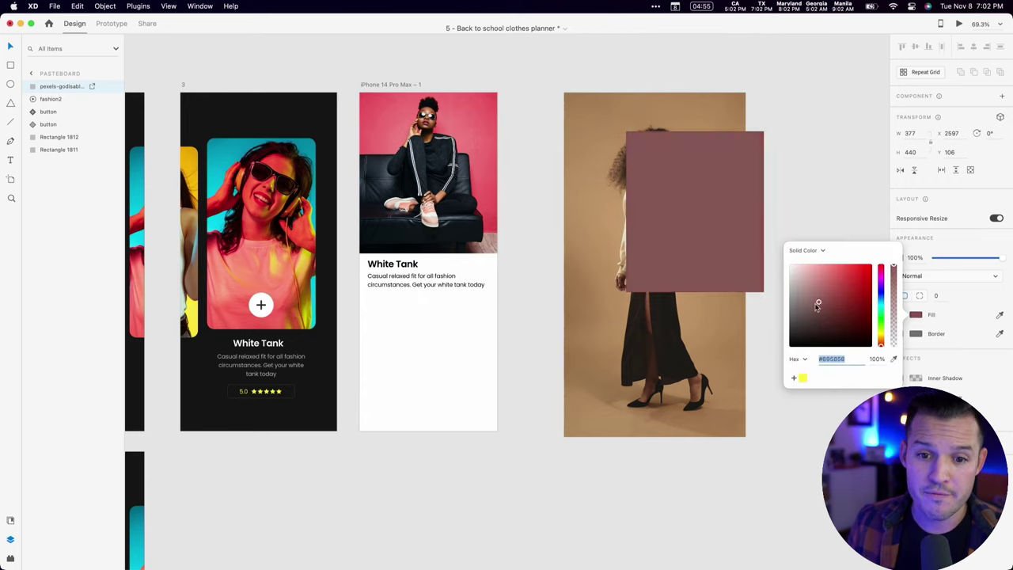
drag(818, 304, 782, 352)
drag(688, 190, 625, 152)
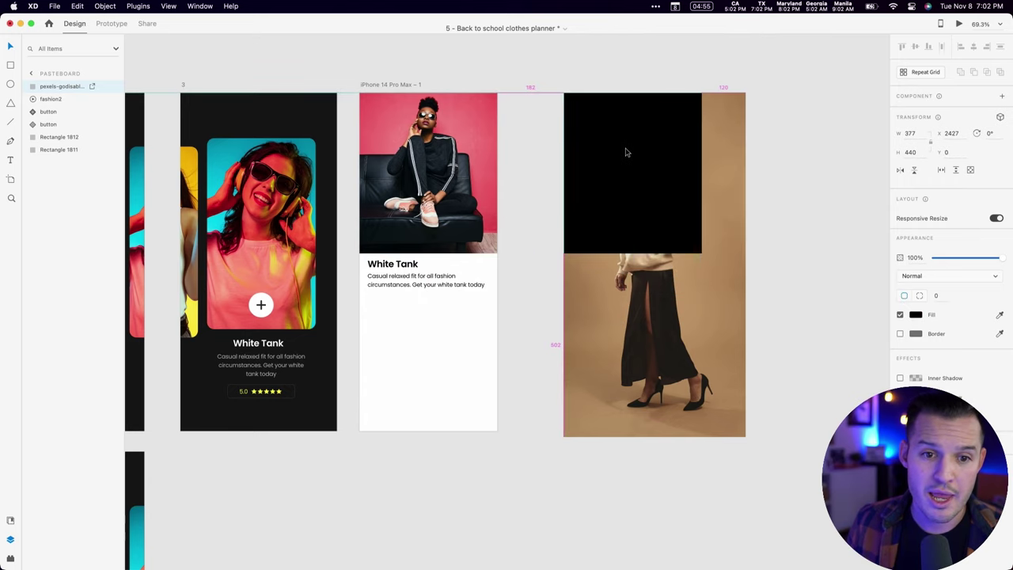
- Scale the fashion2 video proportionally to 377 × 715 to match the black rectangle's width, and send the rectangle backward behind the video
click(677, 285)
drag(745, 435, 703, 354)
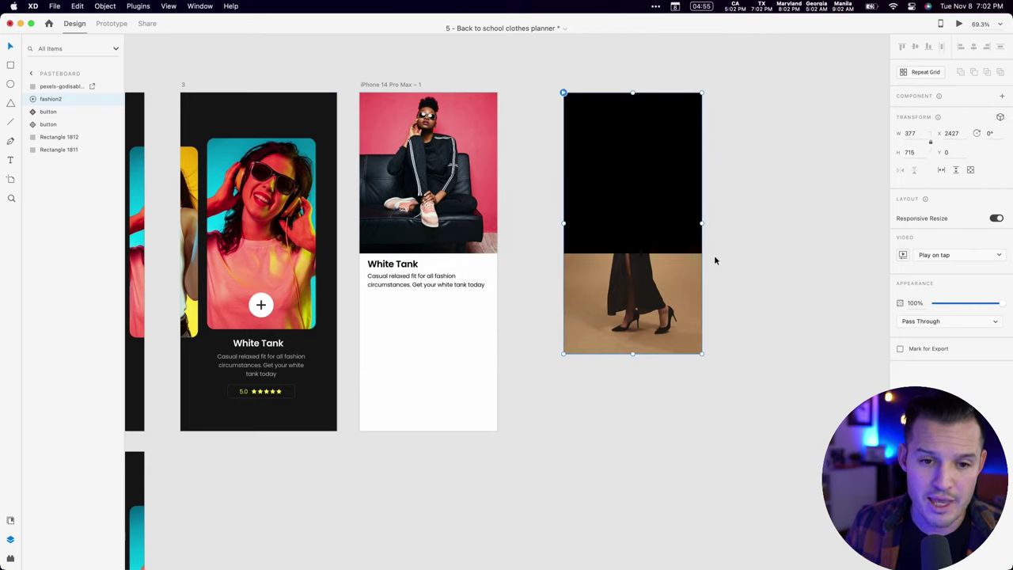
click(656, 198)
key(super+bracketleft)
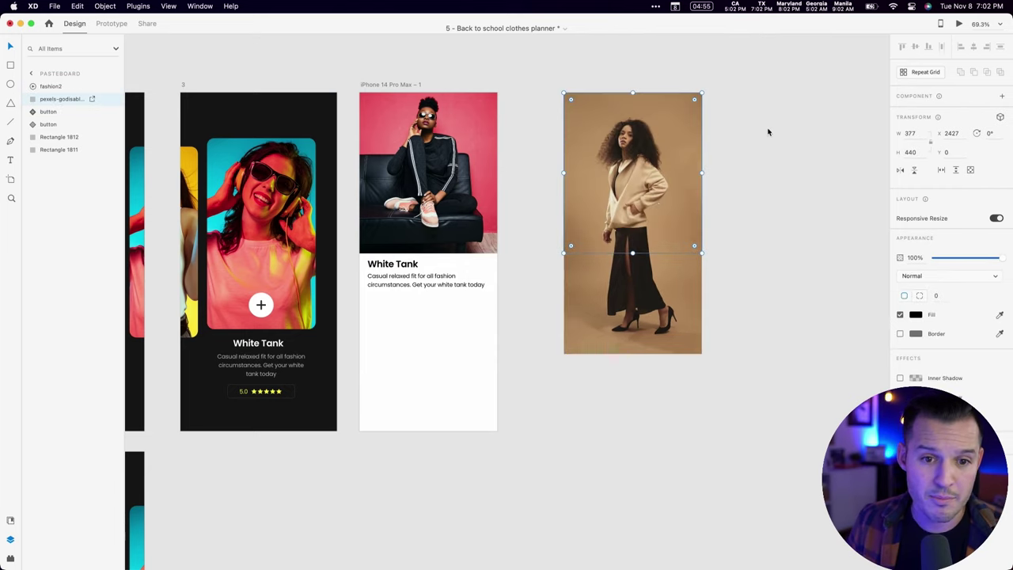
- Select both the video and the black rectangle and mask the video with the shape
drag(767, 130, 552, 304)
right_click(606, 172)
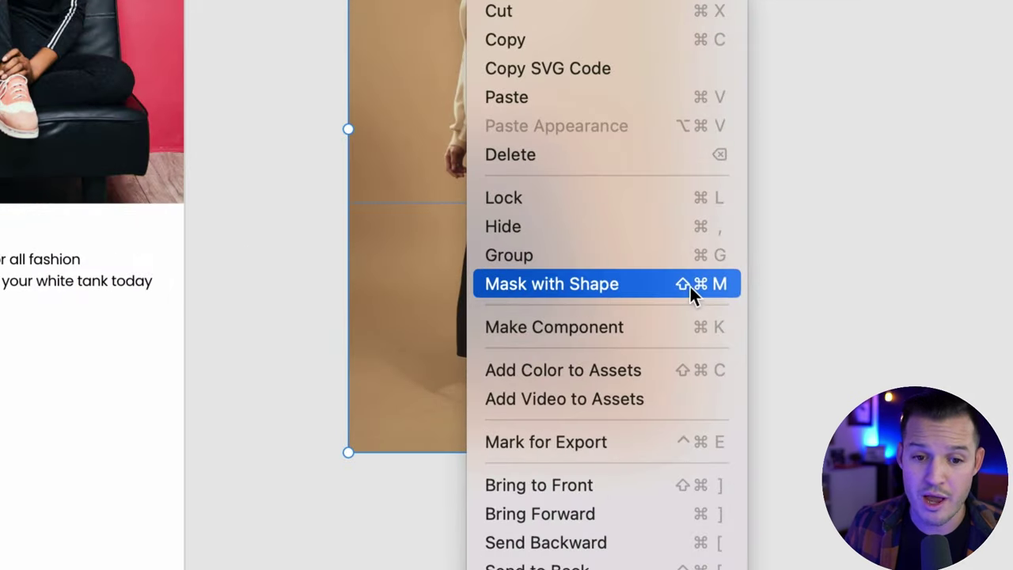
click(691, 288)
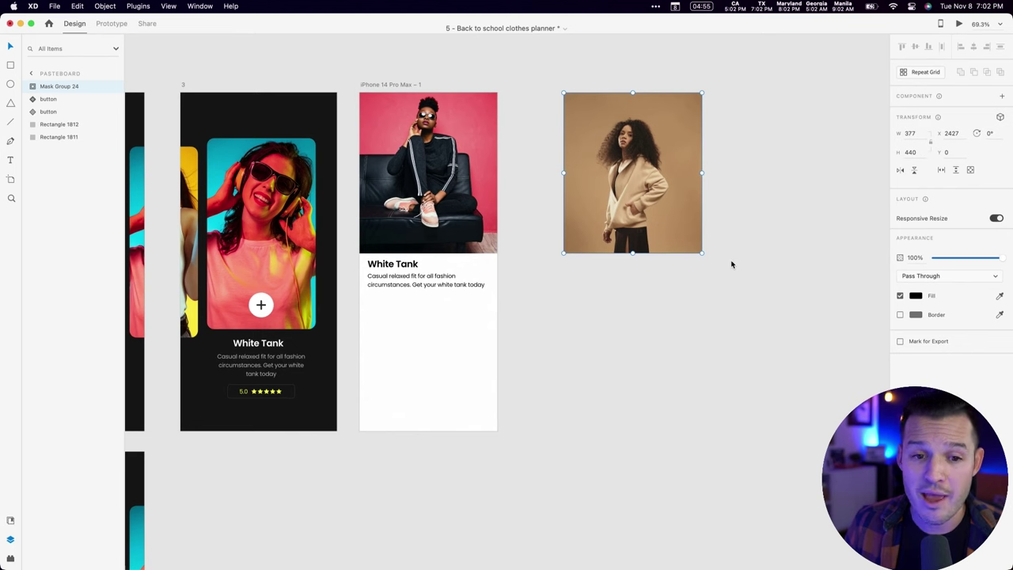
- Inside the mask group, move the fashion2 video upward and scale it to 401 × 759 at X 2415, Y -54
click(746, 66)
key(z)
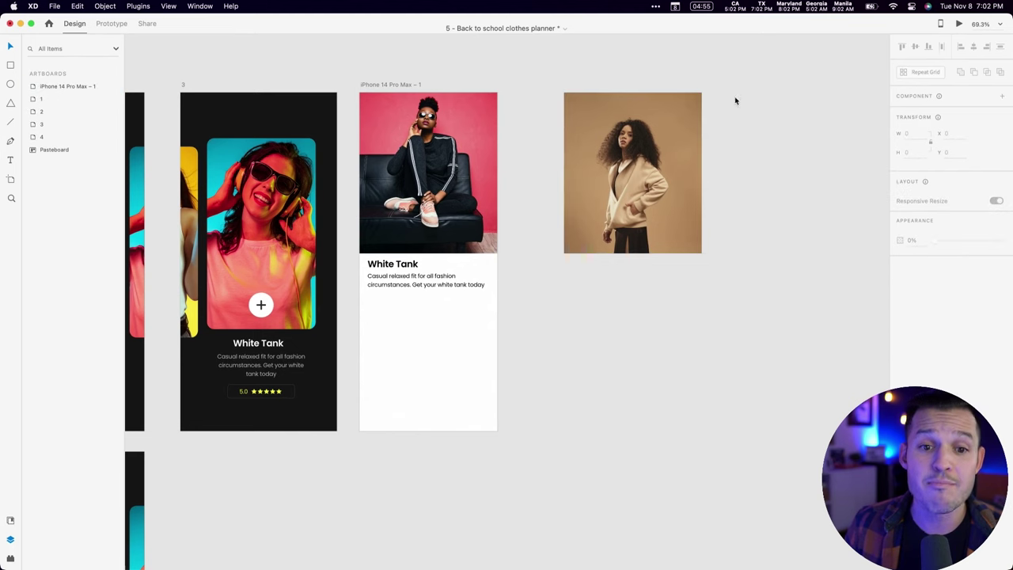
drag(747, 66, 325, 281)
click(556, 295)
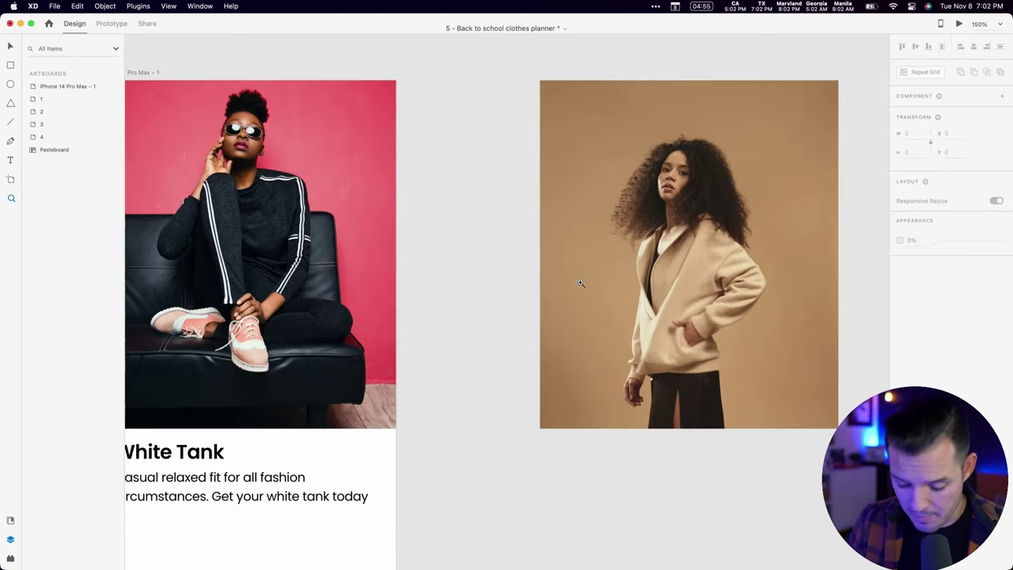
click(586, 281)
double_click(582, 257)
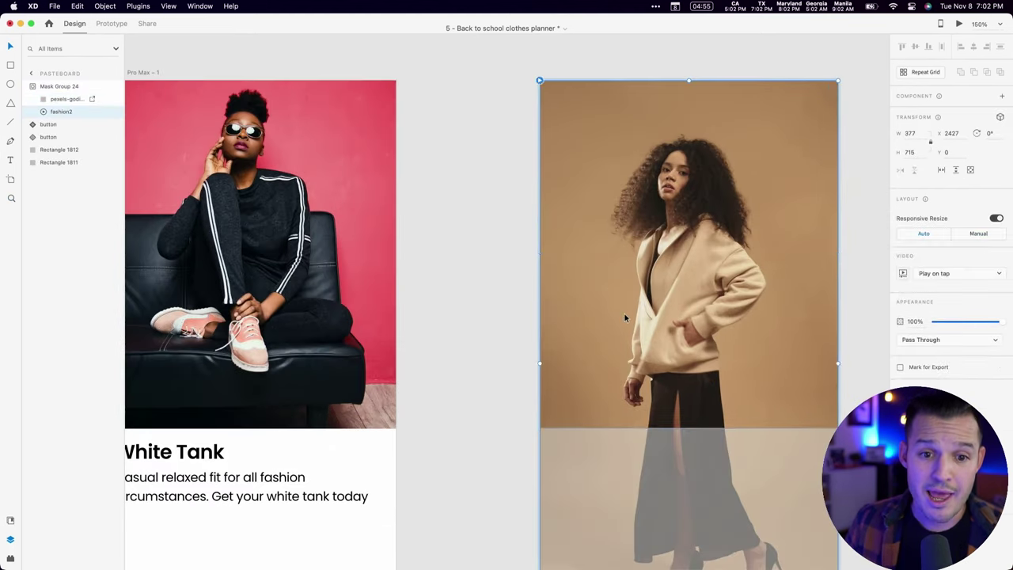
drag(624, 312, 619, 286)
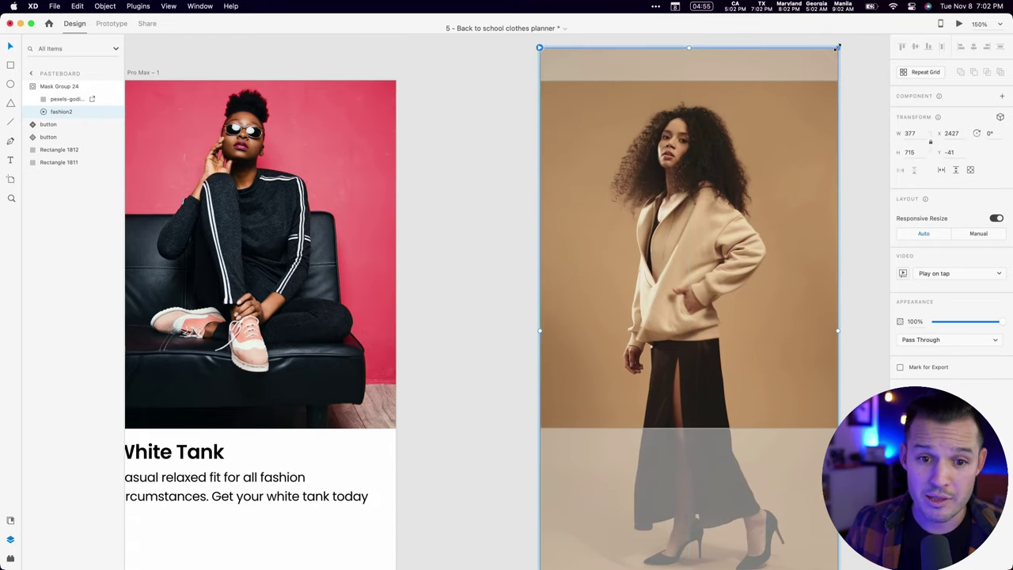
drag(837, 47, 849, 126)
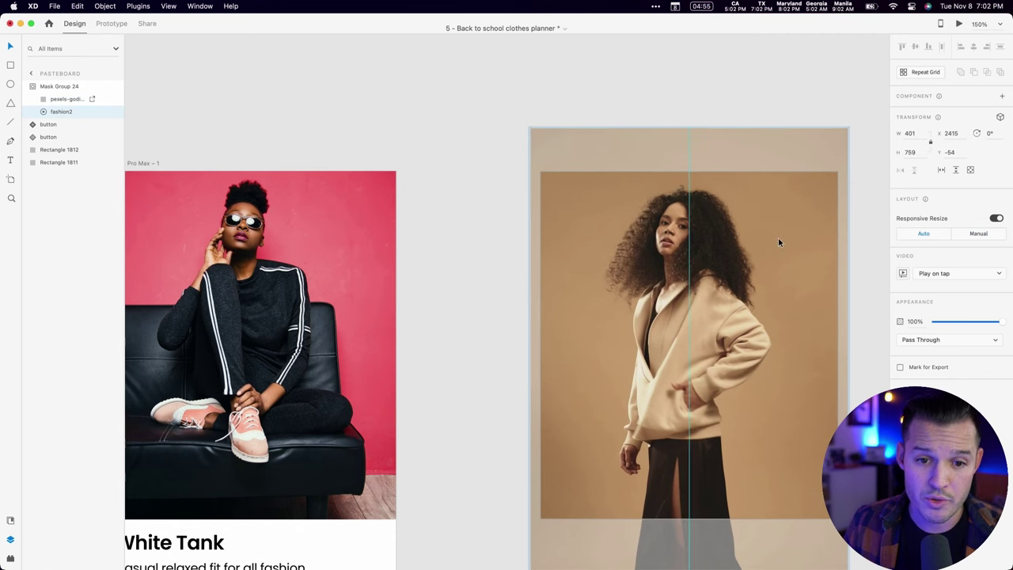
click(507, 254)
scroll(430, 310, down, 4)
click(702, 198)
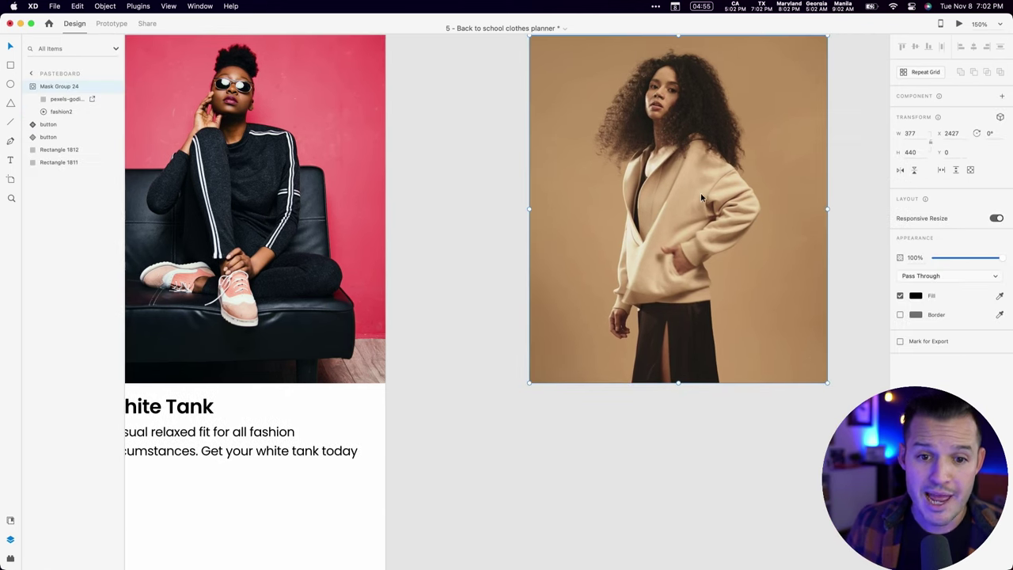
scroll(701, 198, up, 2)
scroll(669, 239, left, 2)
key(super+minus)
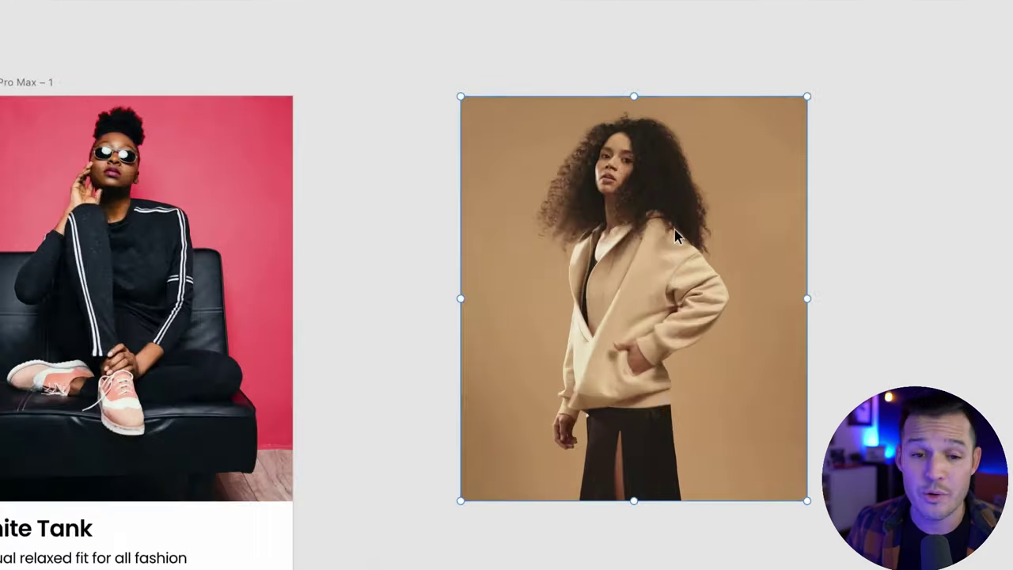
right_click(648, 208)
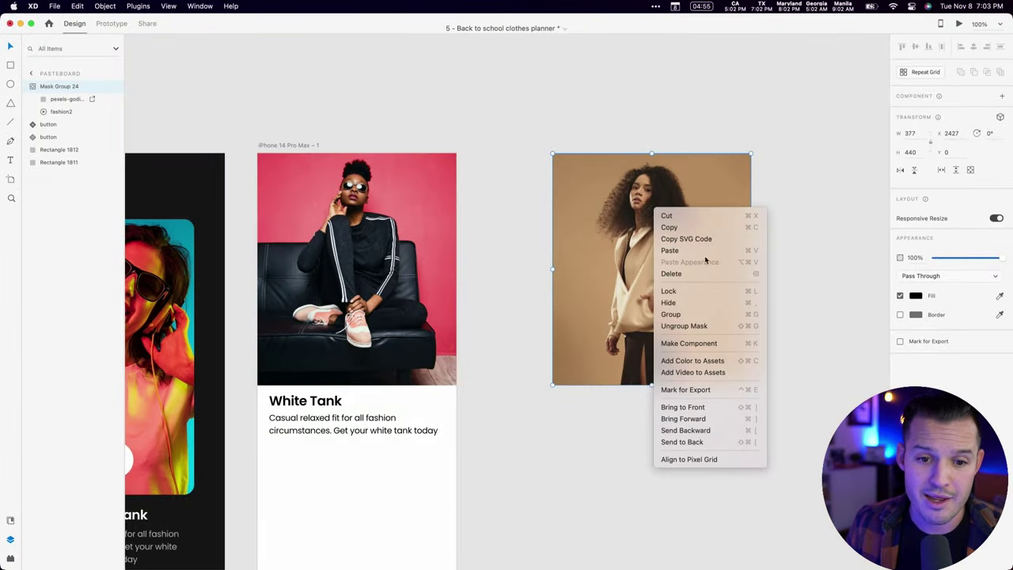
click(726, 471)
- Delete the pink-background photo from the iPhone 14 Pro Max artboard and move the masked video into its place at X 0, Y 0
click(365, 251)
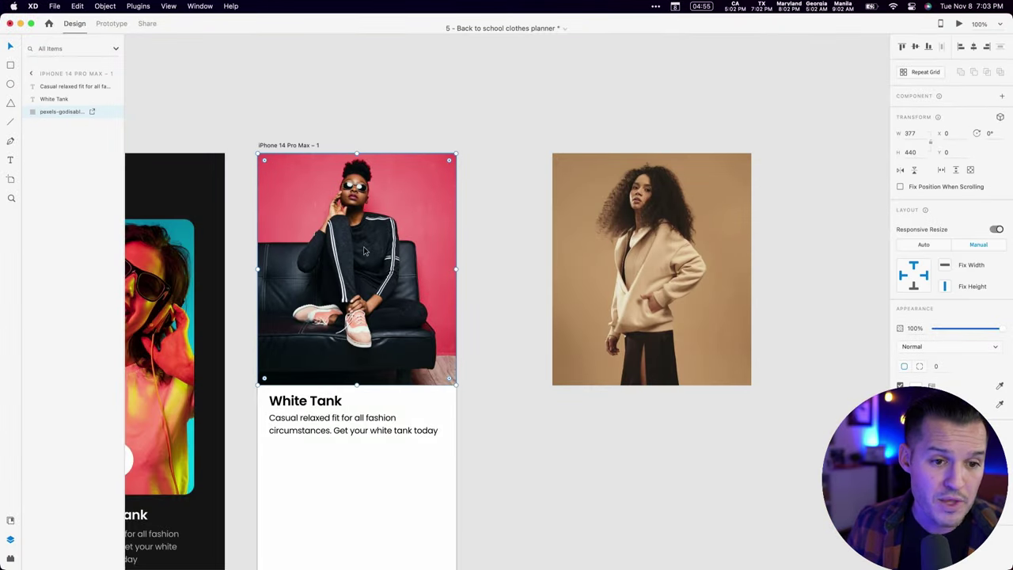
key(Delete)
drag(583, 252, 291, 258)
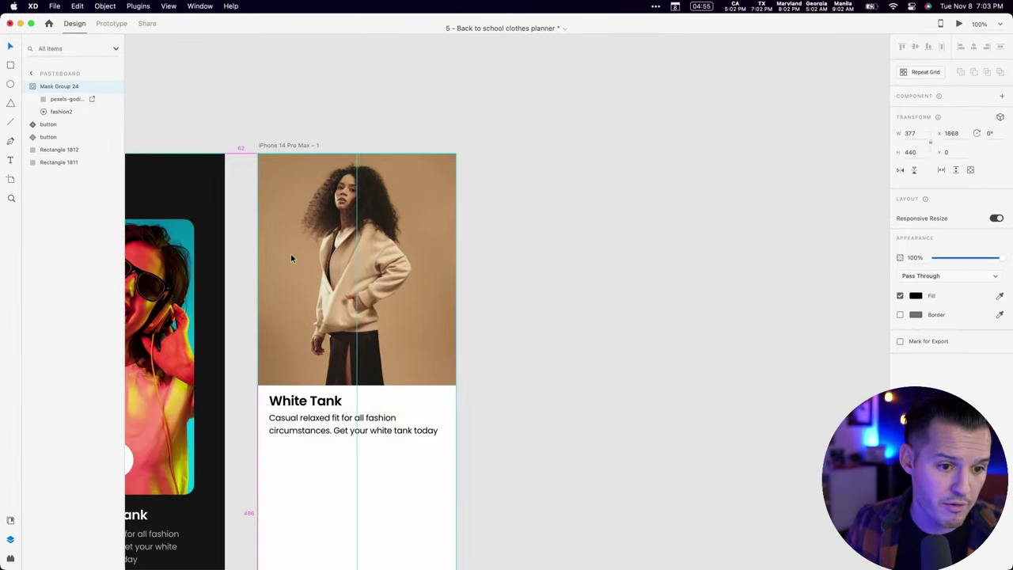
- Open the playback settings of the fashion2 video inside the mask group and preview the clip
key(z)
scroll(364, 380, up, 5)
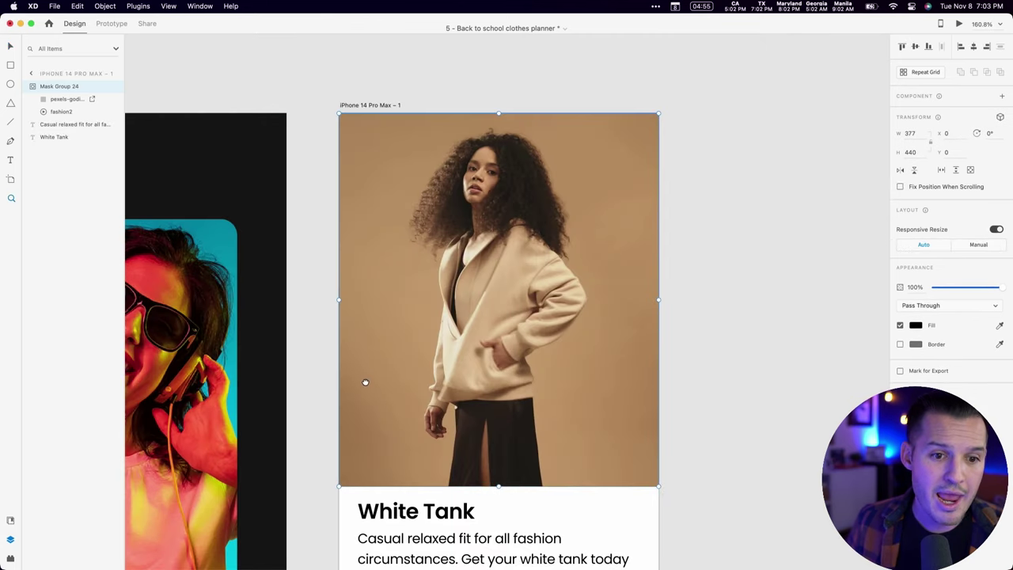
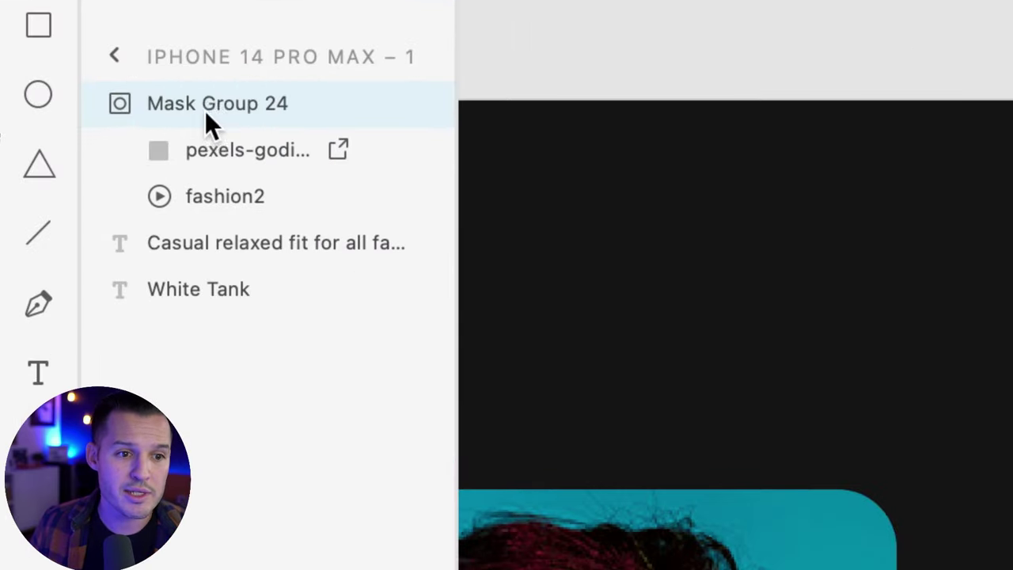
click(124, 101)
click(122, 108)
click(218, 204)
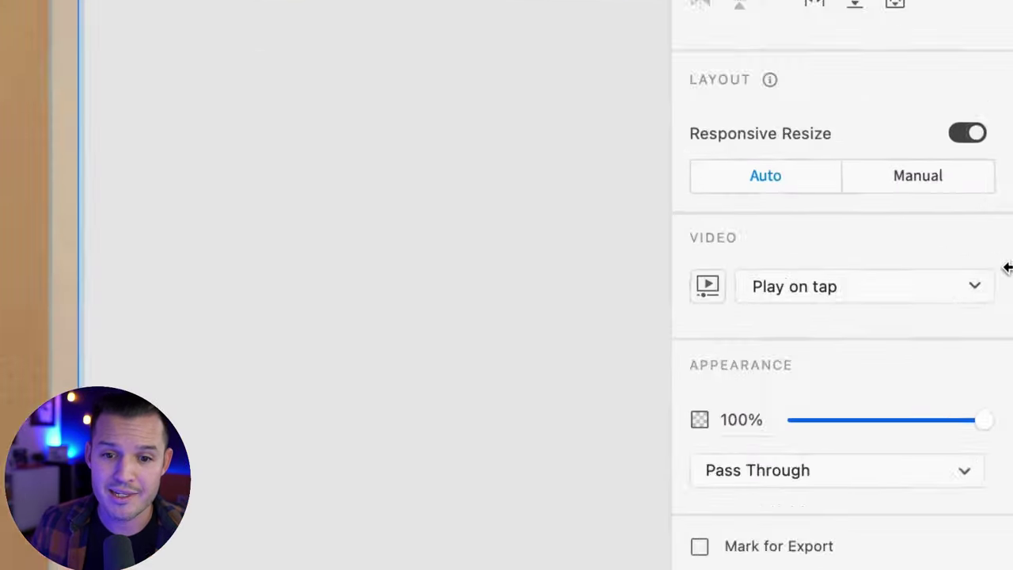
scroll(844, 259, left, 10)
scroll(847, 264, up, 5)
scroll(410, 247, right, 3)
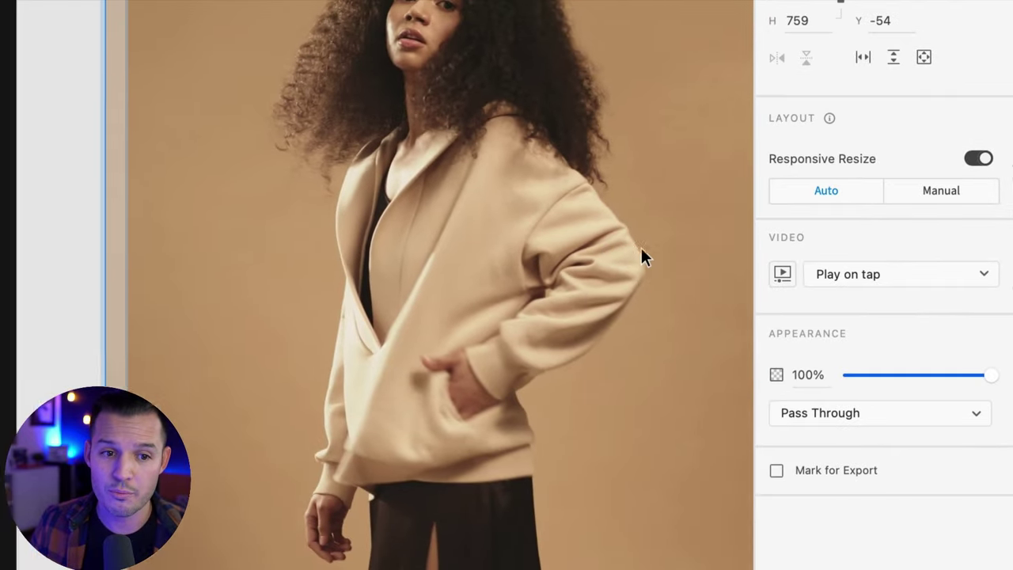
scroll(641, 257, right, 3)
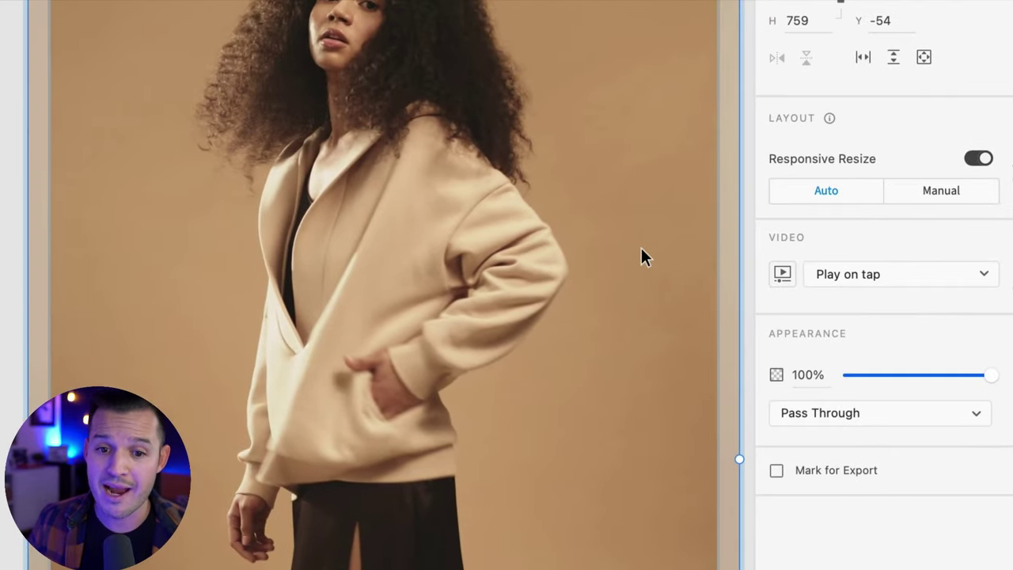
click(782, 274)
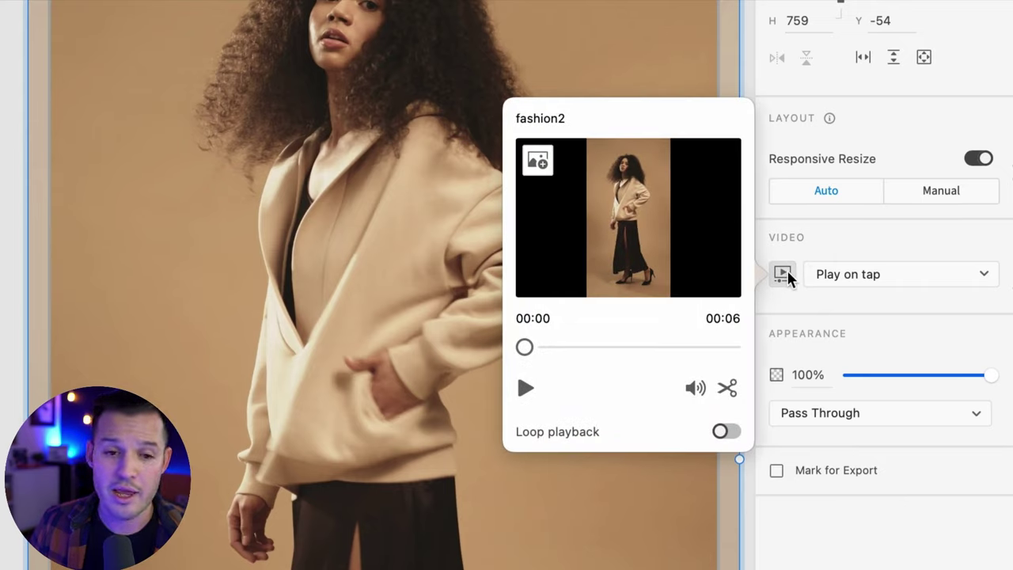
mouse_move(525, 347)
mouse_down()
mouse_move(715, 349)
mouse_move(624, 362)
mouse_move(511, 357)
mouse_up()
click(524, 388)
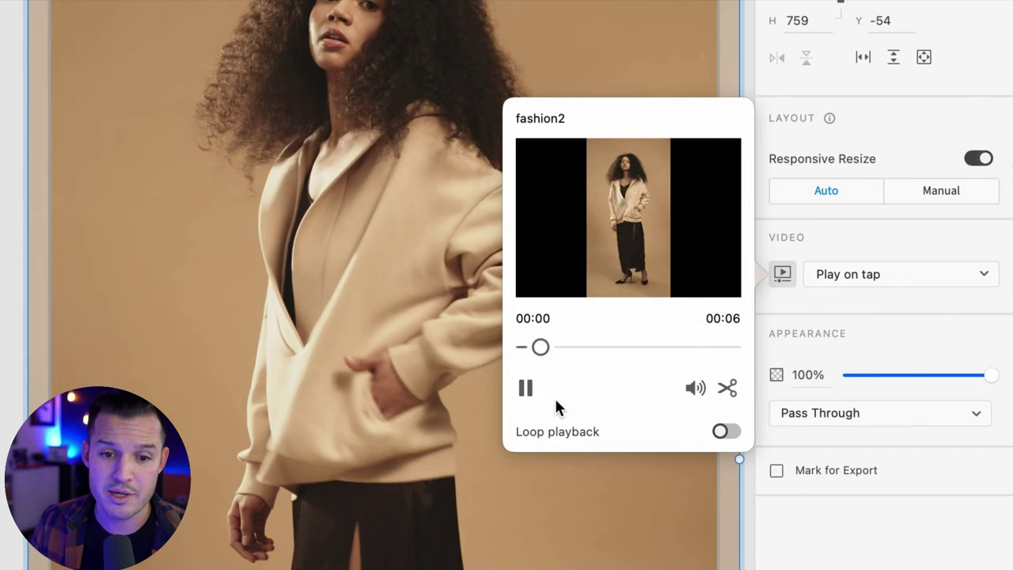
- Trim the fashion2 video slightly at its start and to 00:05 at its end, and turn on loop playback
click(728, 387)
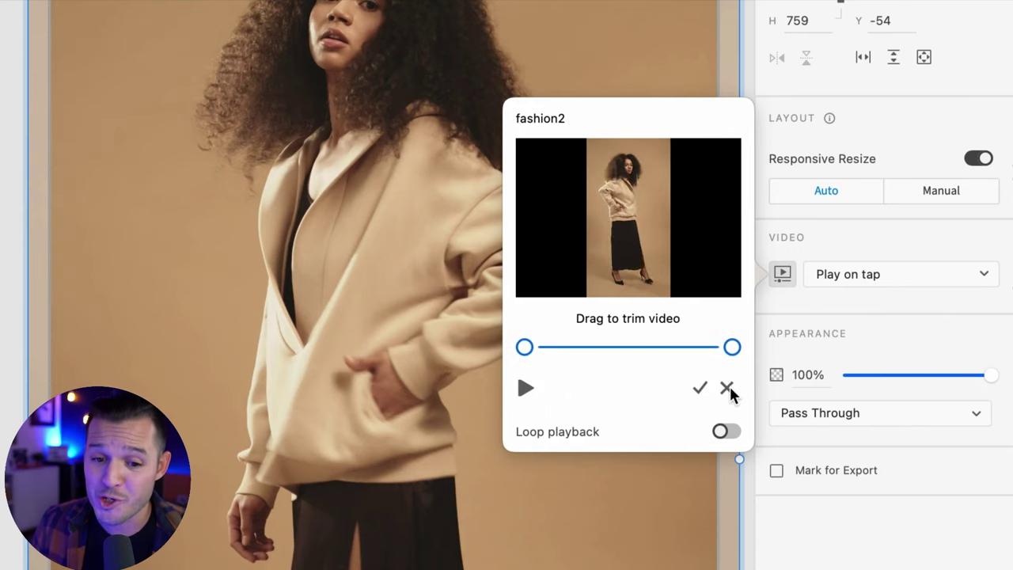
drag(523, 347, 527, 348)
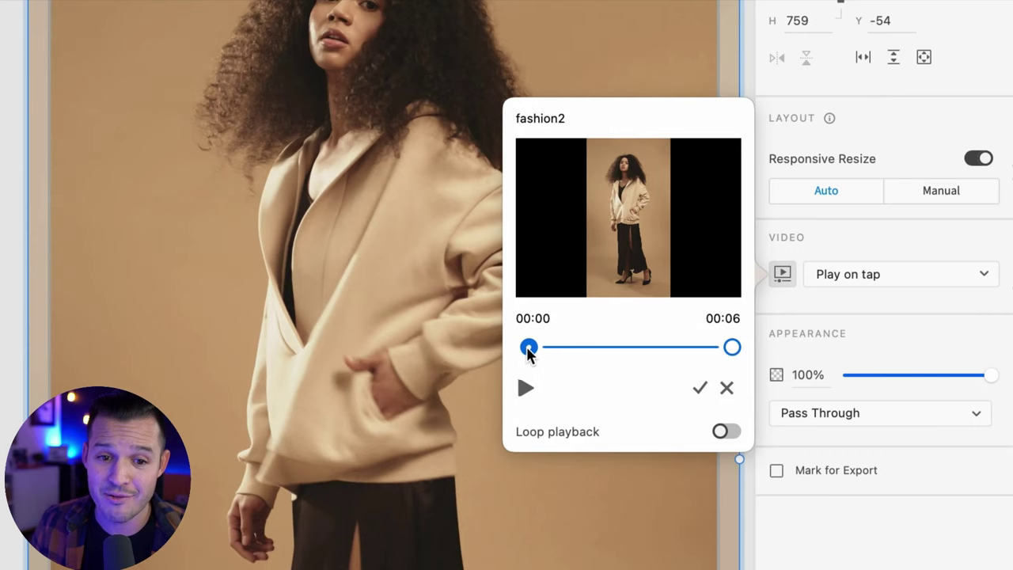
drag(733, 346, 710, 349)
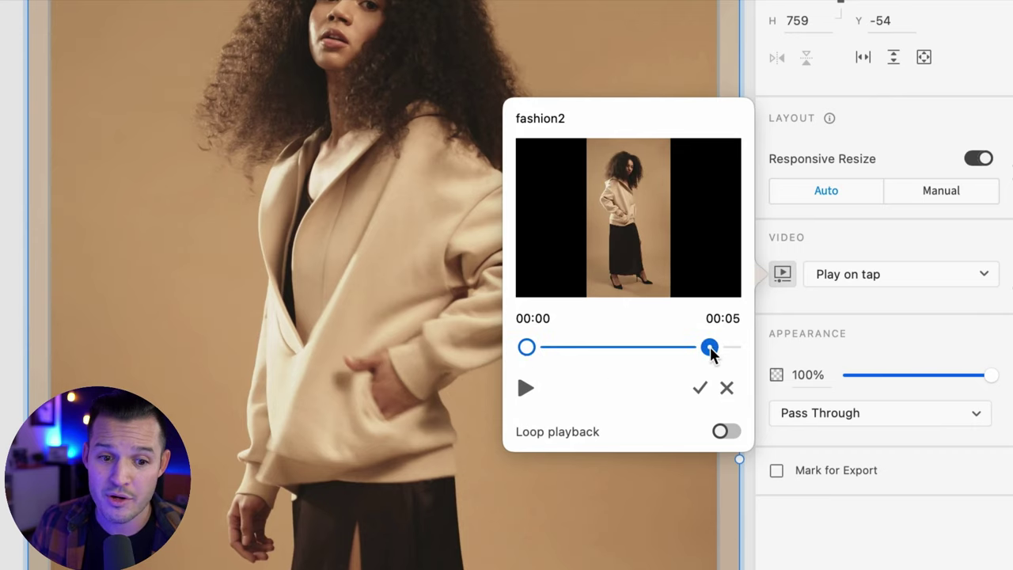
click(699, 388)
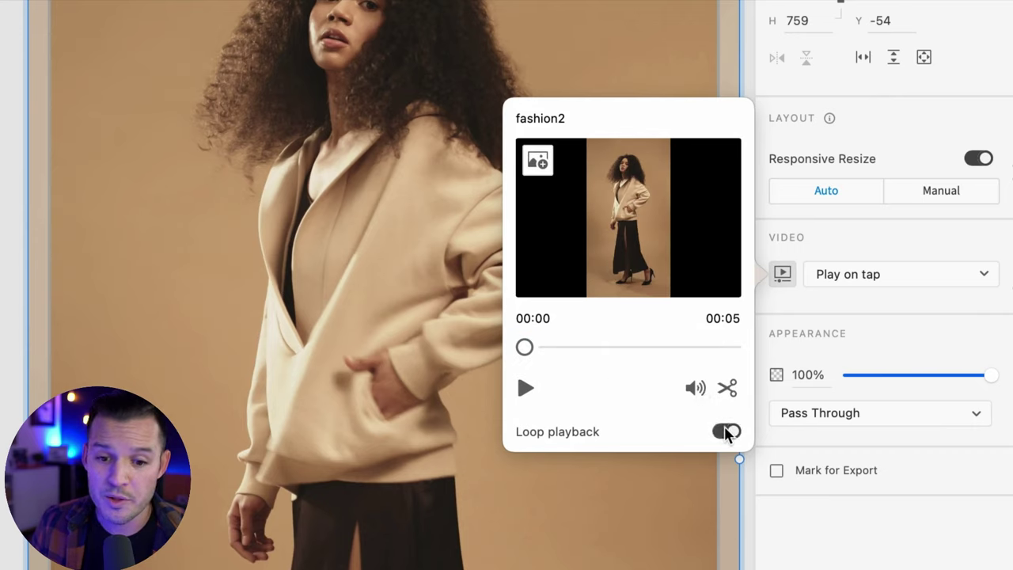
- Set the fashion2 video to play automatically and review its playback settings
click(858, 275)
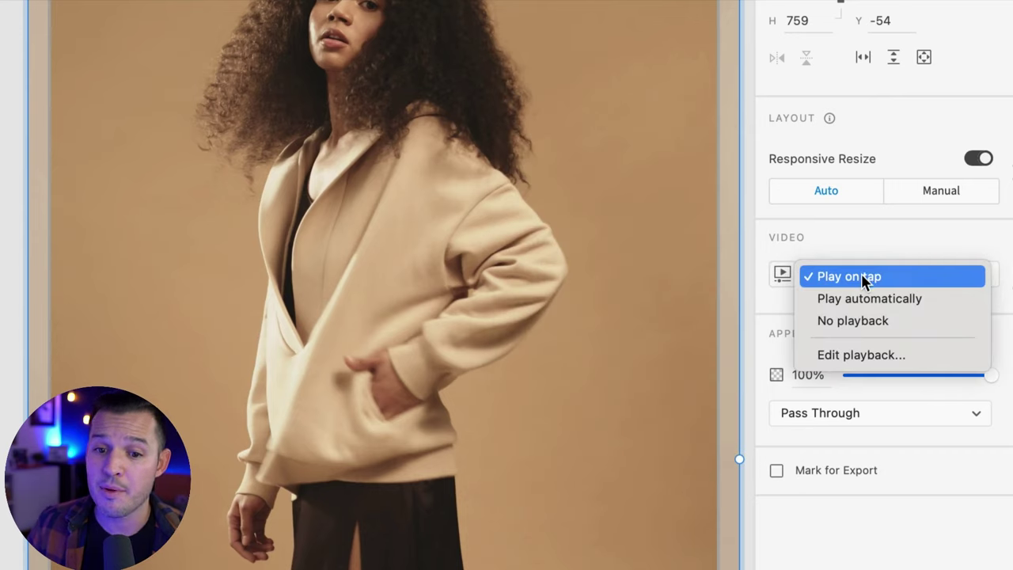
click(868, 299)
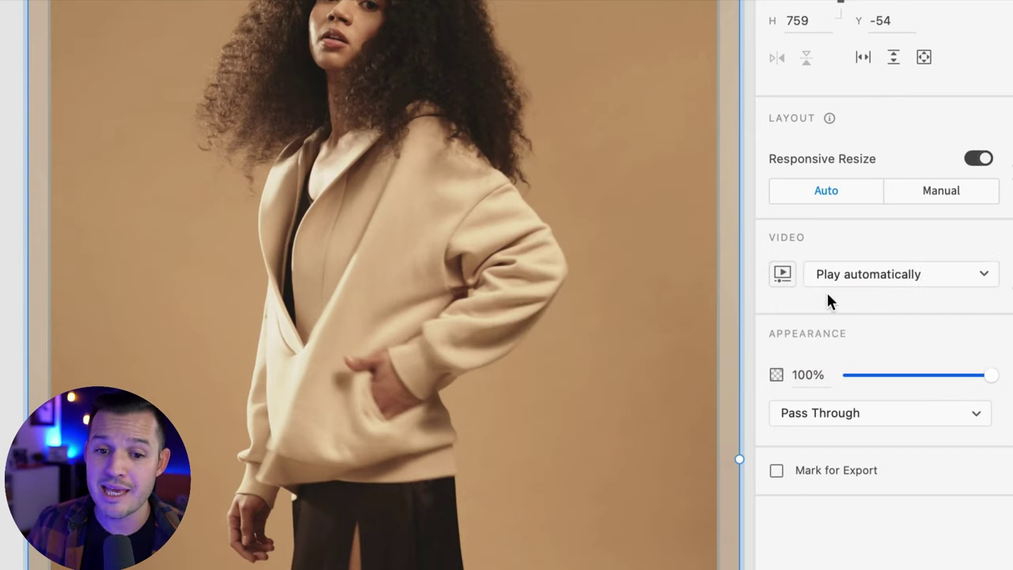
click(782, 274)
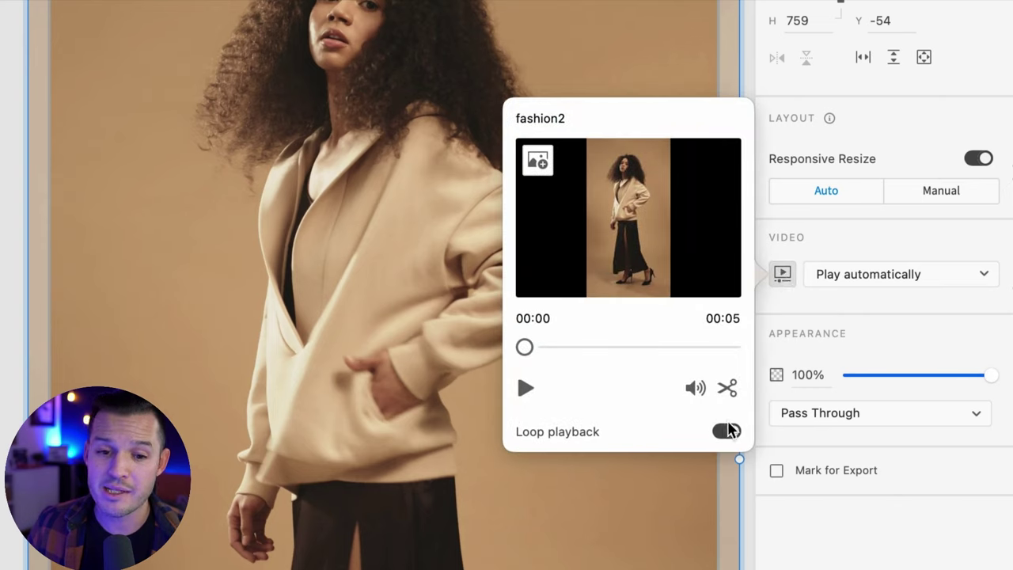
click(817, 238)
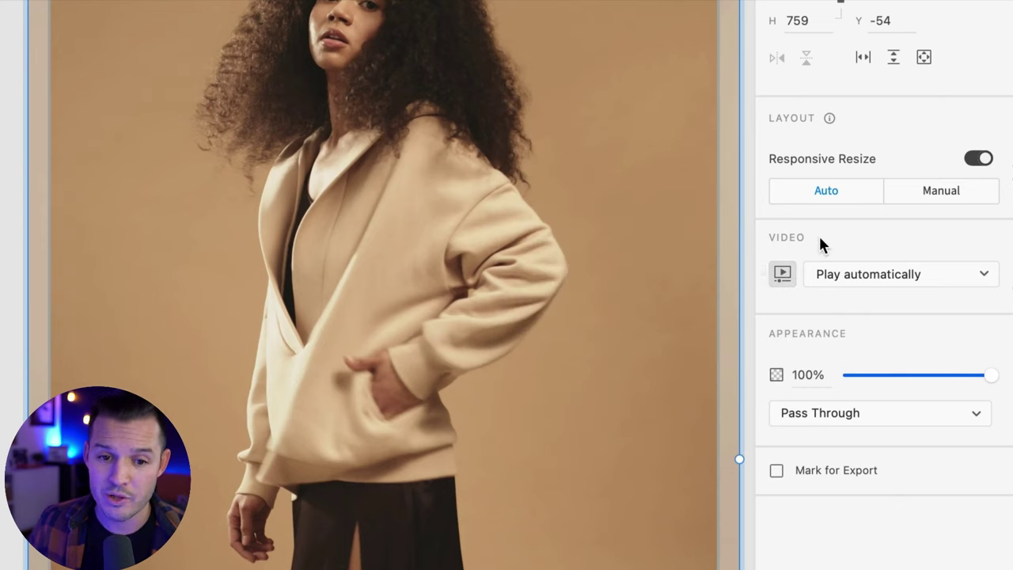
- Preview the iPhone 14 Pro Max artboard to check the header video's playback, and close the preview
click(749, 212)
scroll(749, 224, down, 5)
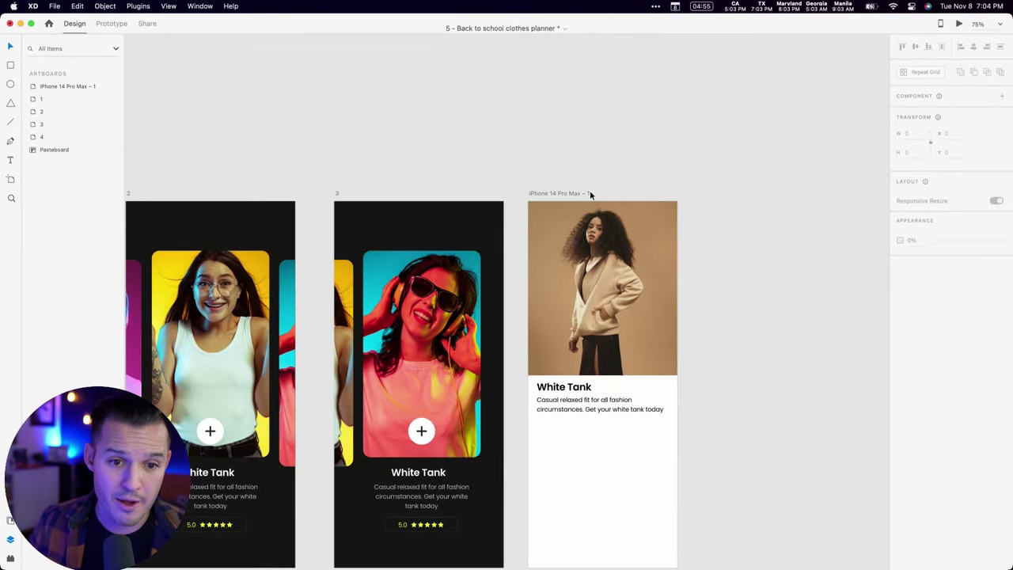
click(590, 193)
scroll(752, 220, down, 3)
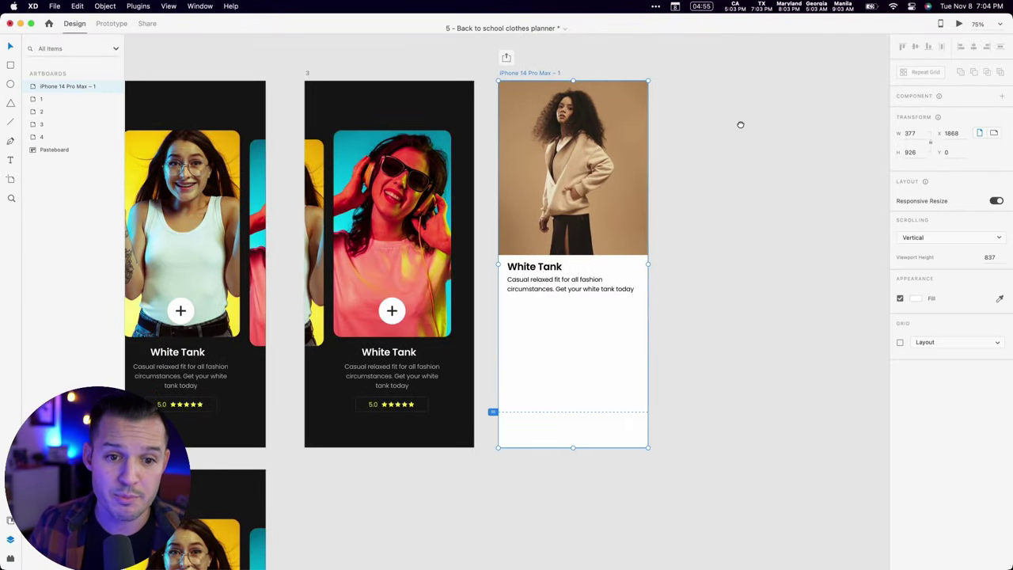
click(959, 26)
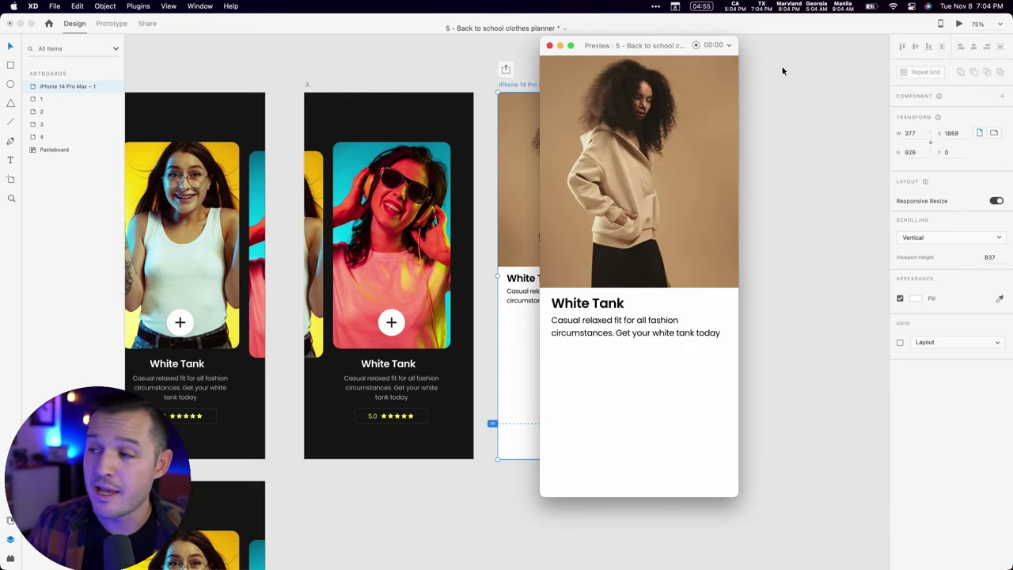
click(550, 46)
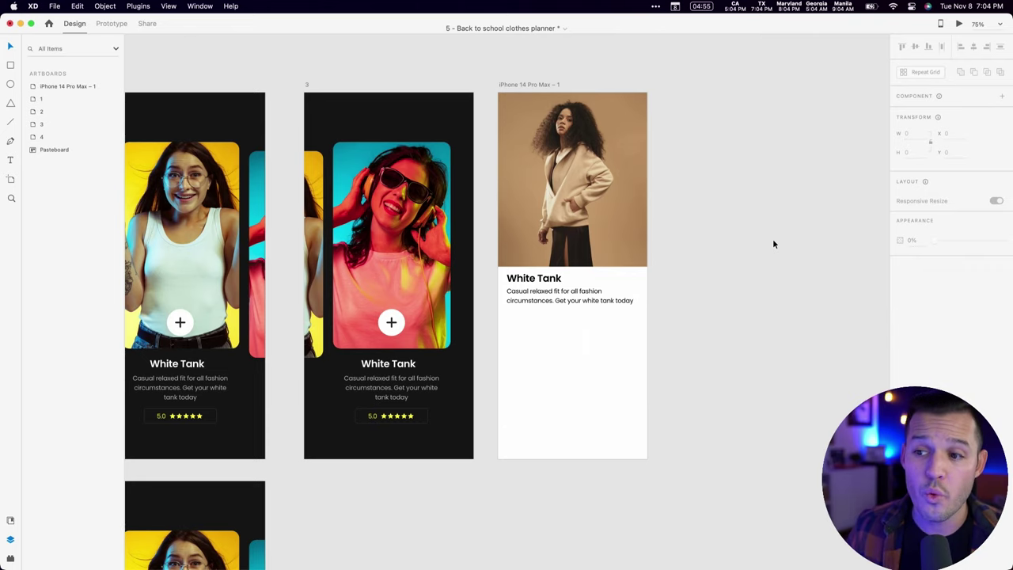
- Group the White Tank title and its description below the video and name the group "text"
key(z)
drag(709, 181, 470, 385)
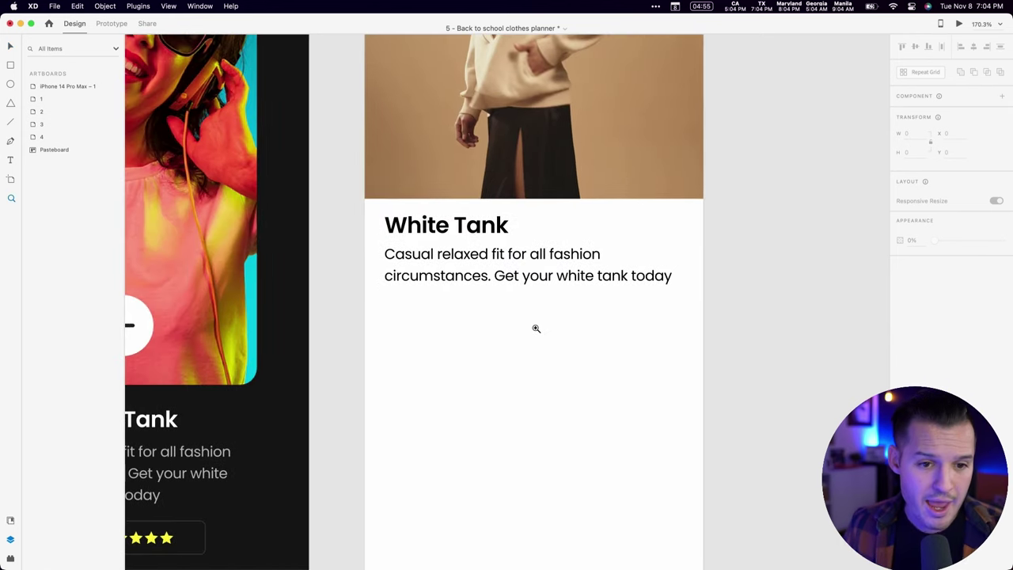
key(v)
click(452, 273)
shift+click(440, 227)
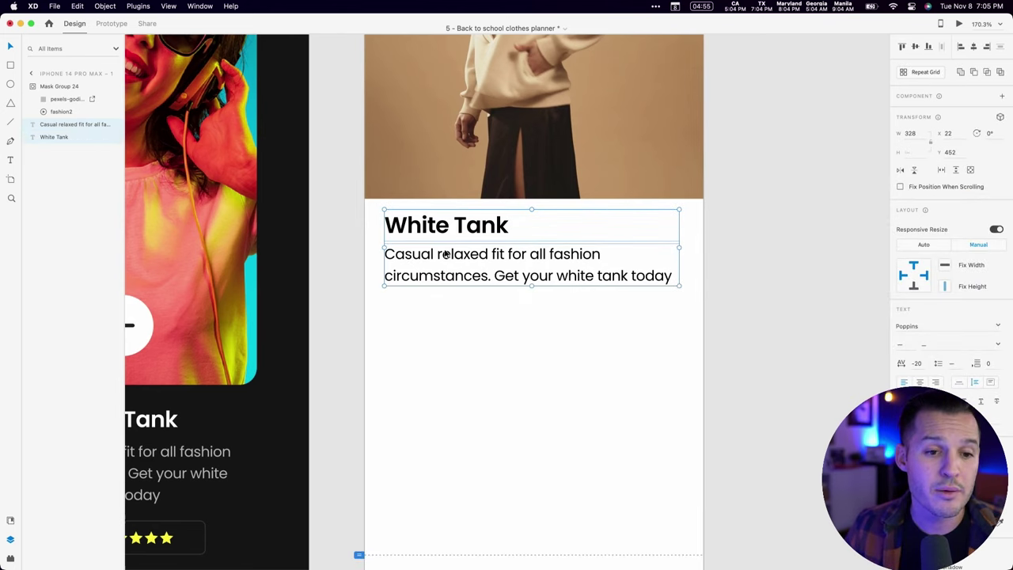
key(super+g)
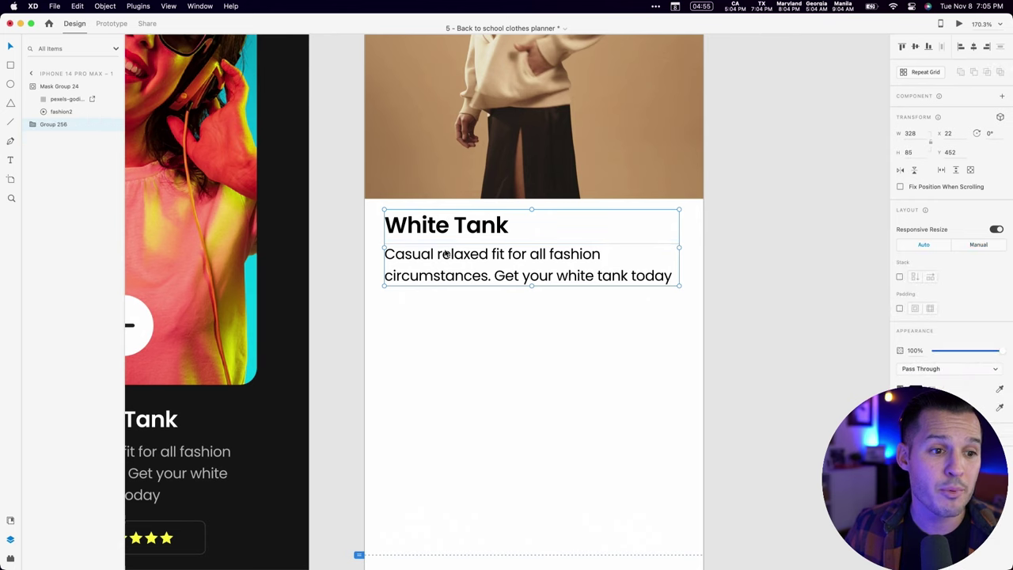
double_click(49, 127)
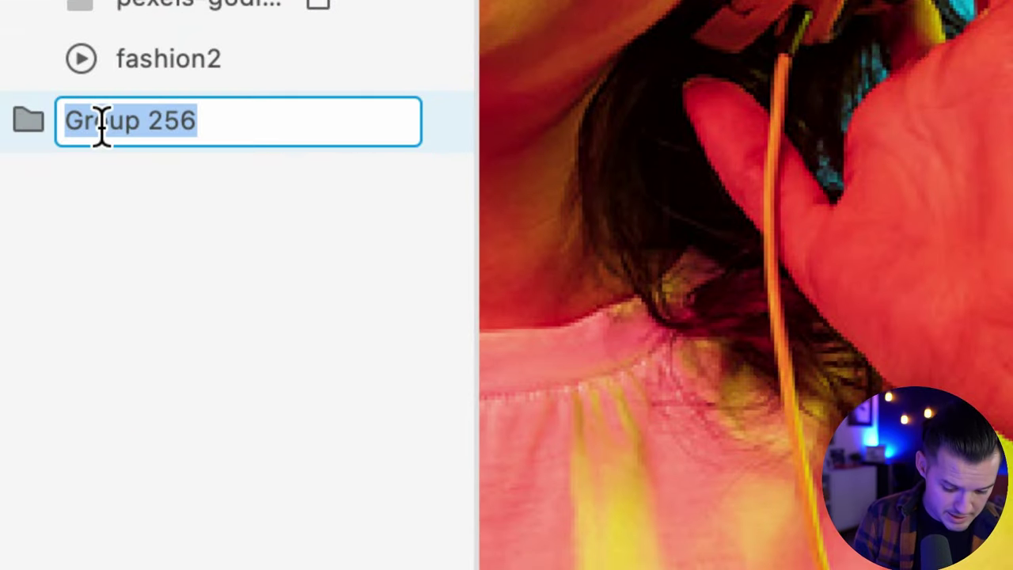
text(text)
key(Return)
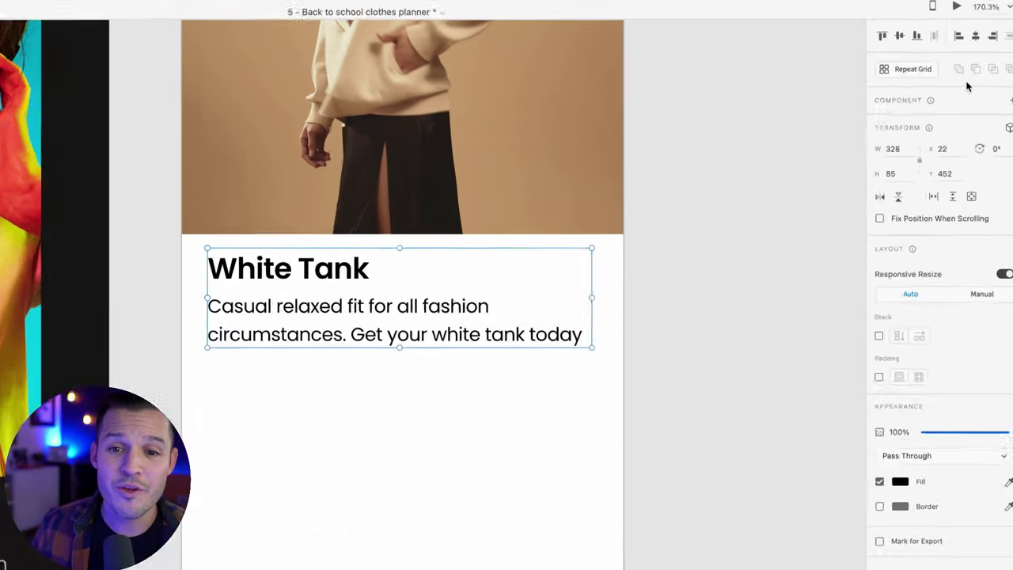
- Turn the text group into a vertical repeat grid of four entries with slightly wider gaps, about 425 high overall
scroll(757, 127, down, 4)
scroll(757, 127, left, 5)
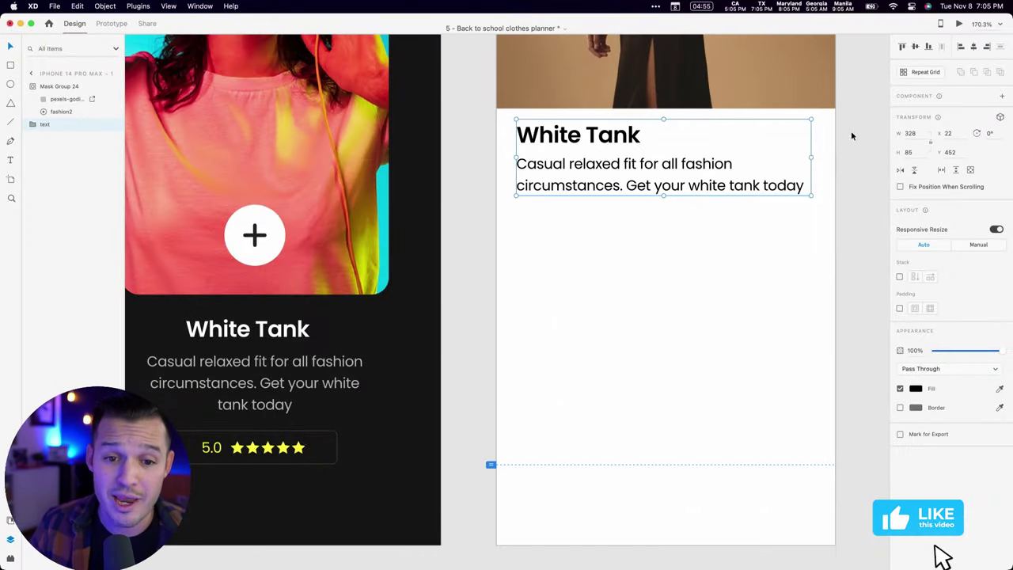
key(super+r)
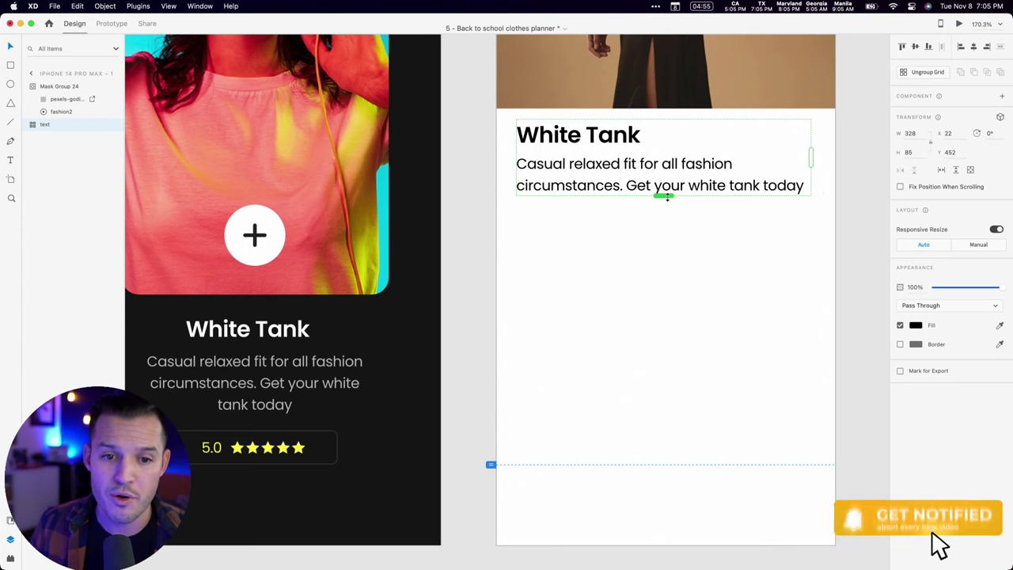
drag(663, 197, 662, 484)
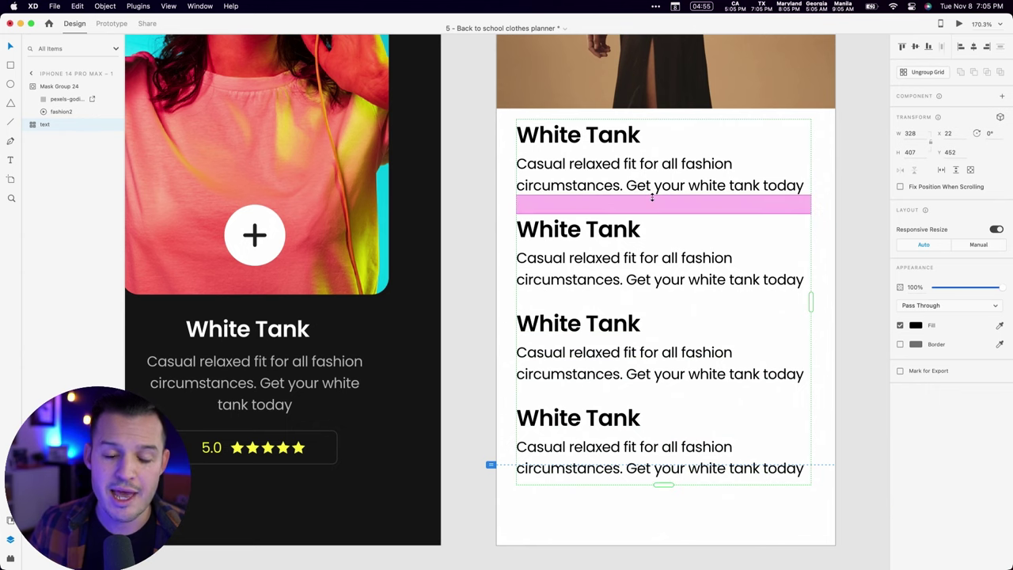
mouse_move(640, 207)
mouse_down()
mouse_move(641, 221)
mouse_move(641, 211)
mouse_up()
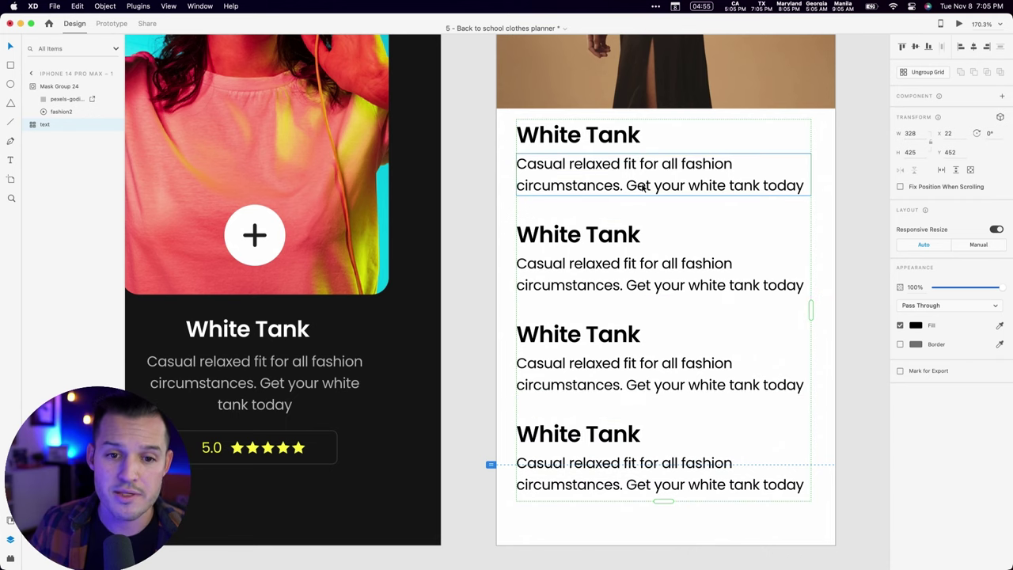
- Recolour the description text inside the repeat grid from its black fill to a dark grey
double_click(643, 187)
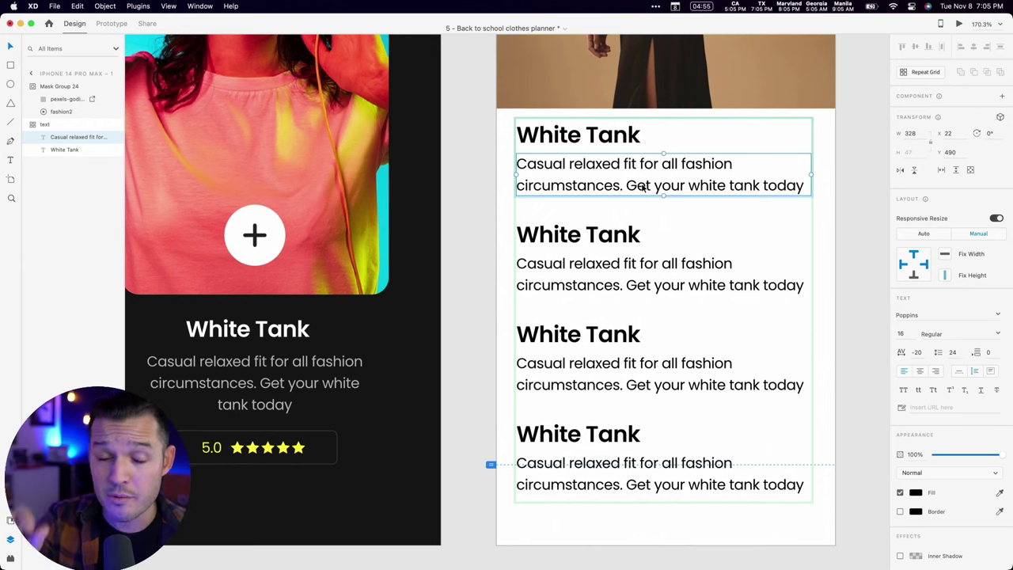
key(shift+Down)
key(shift+Up)
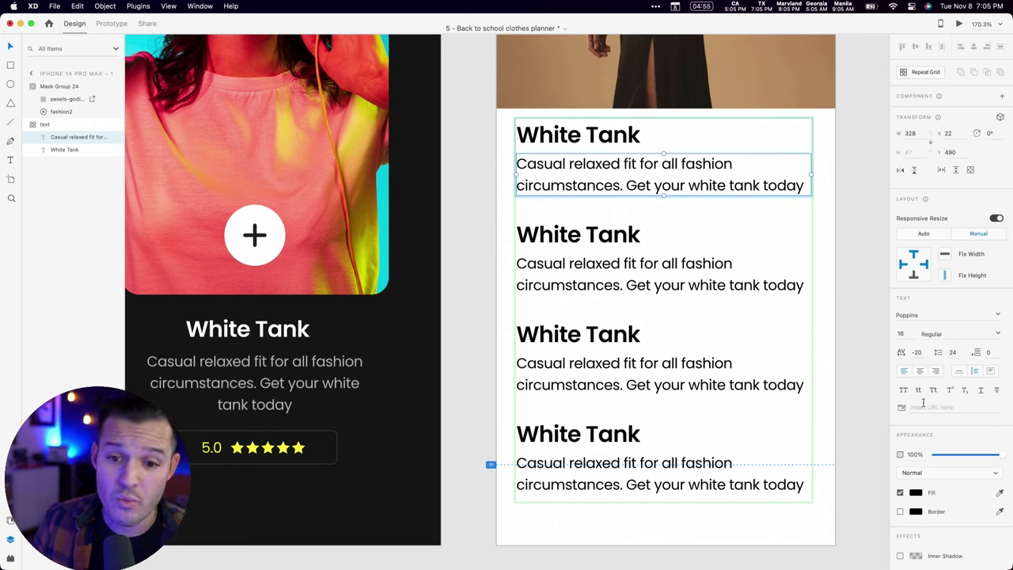
click(918, 494)
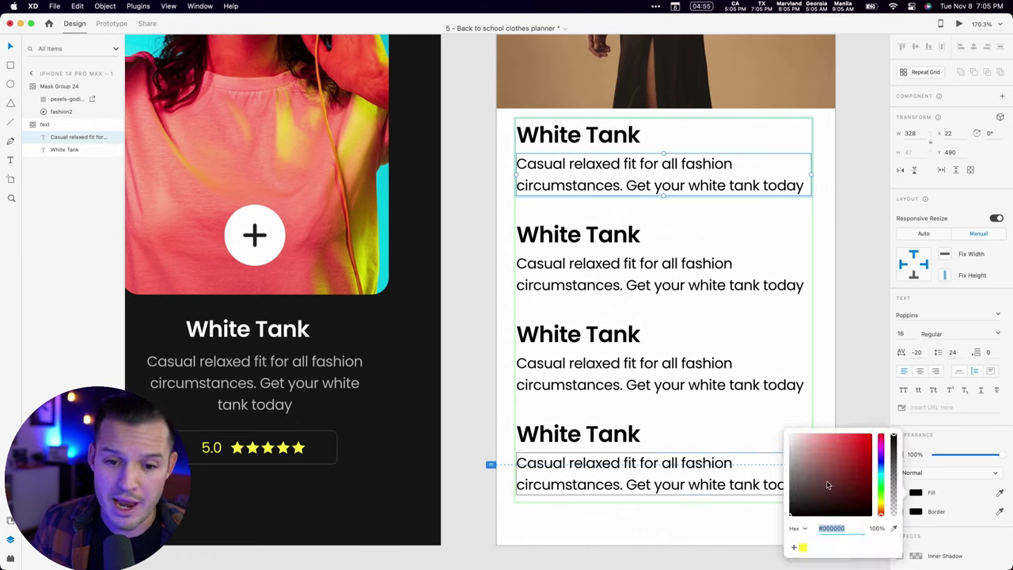
drag(796, 513, 783, 486)
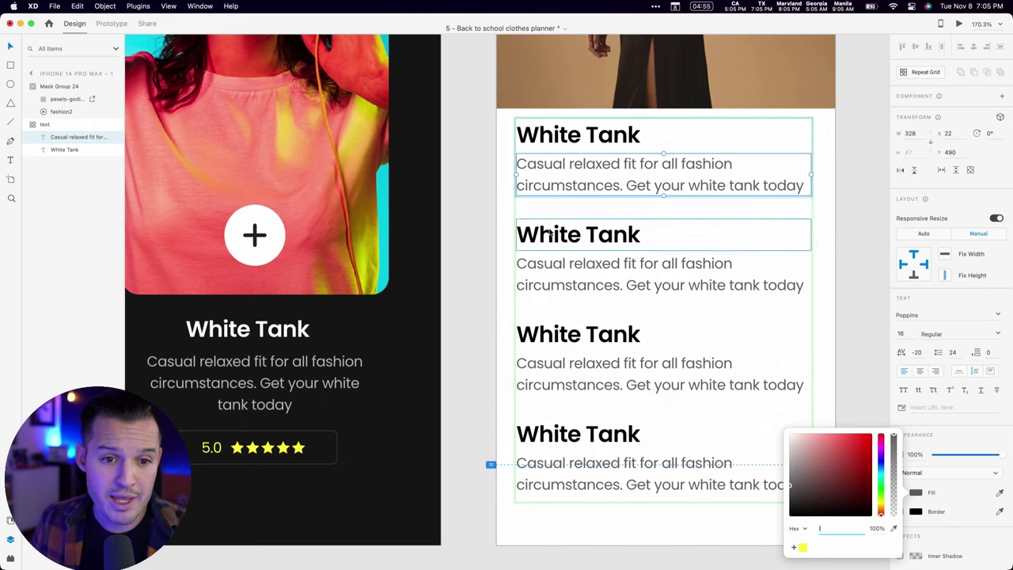
click(524, 195)
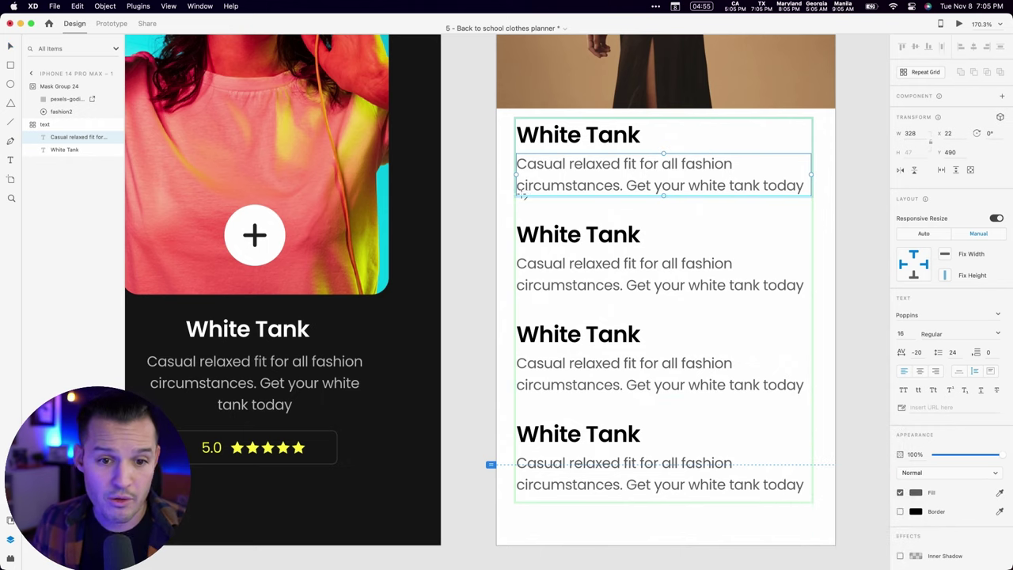
- Draw a horizontal divider line 328 wide inside the repeat grid, beneath the first description at Y 546.5
drag(520, 199, 811, 210)
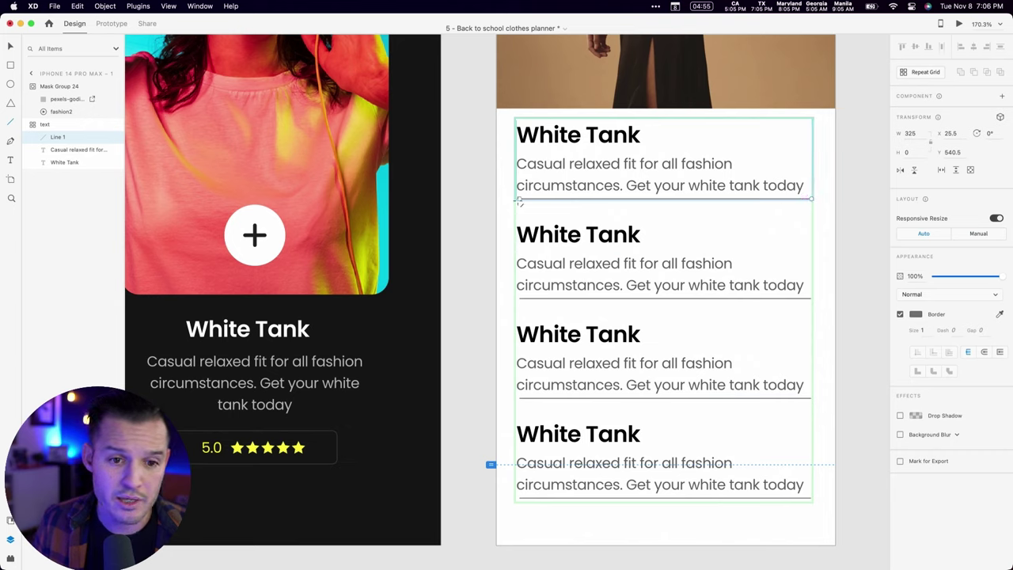
drag(520, 201, 519, 201)
key(v)
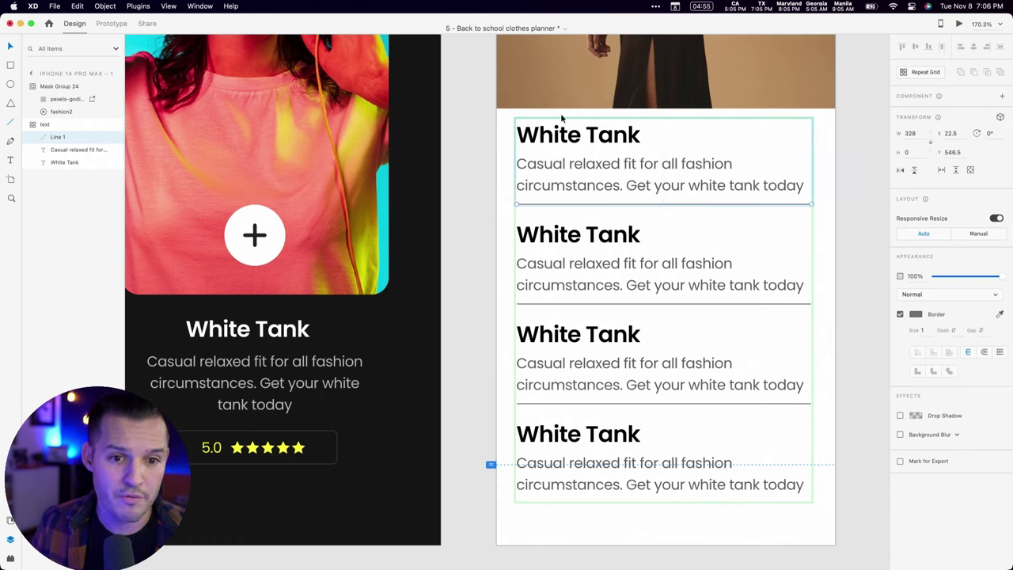
- Widen the gaps between the repeat grid's entries so the whole grid is about 455 high
click(518, 163)
key(Escape)
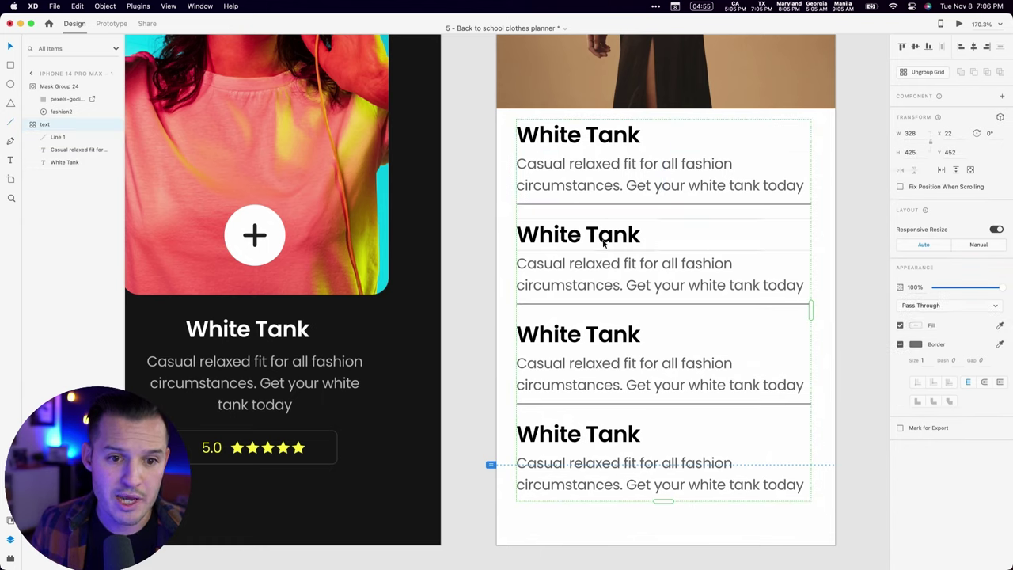
drag(599, 210, 601, 220)
click(862, 208)
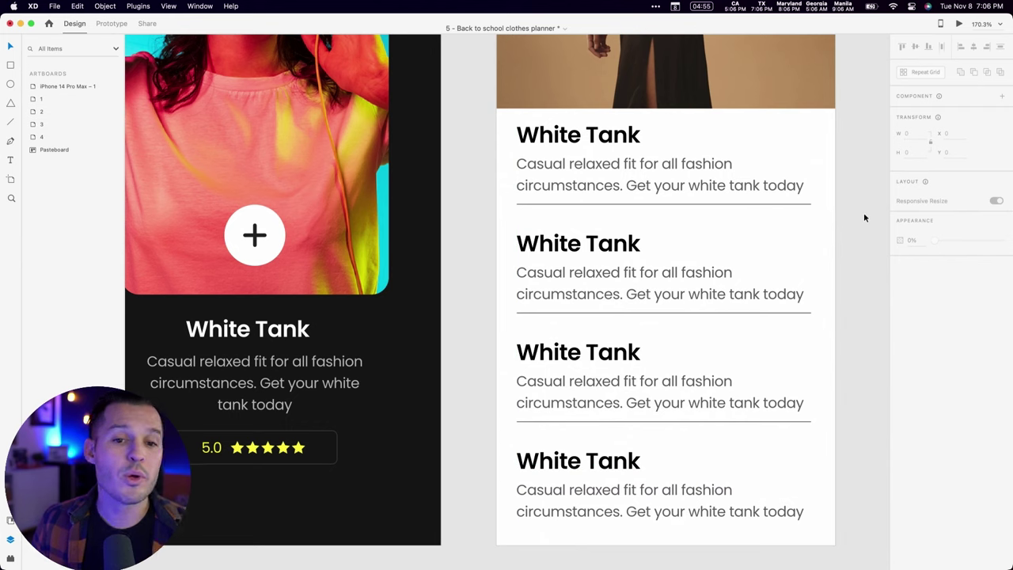
- Change the second grid entry's title to "Black Tank" and the third entry's title to "Red Tank"
click(695, 181)
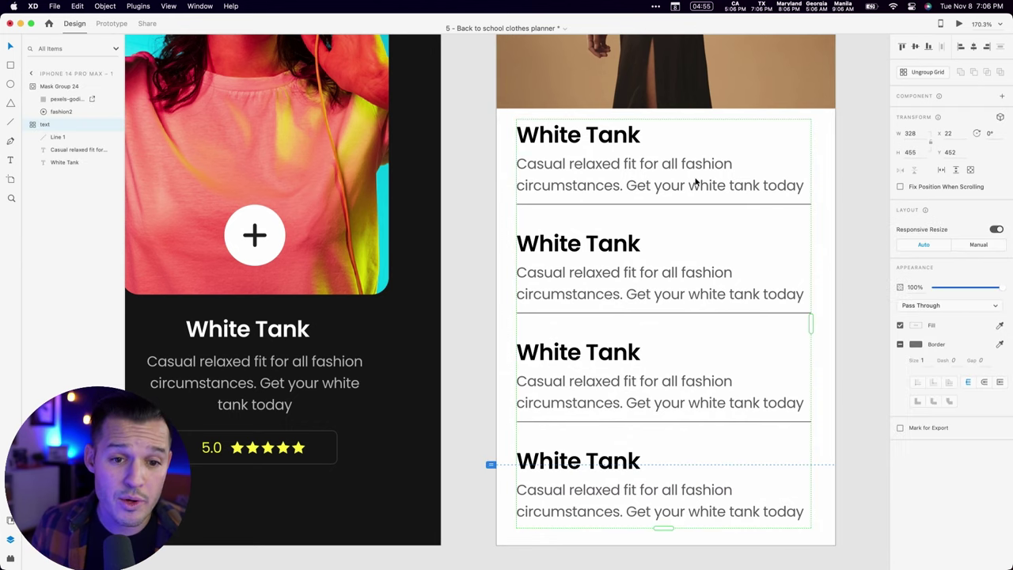
double_click(554, 243)
double_click(554, 243)
double_click(554, 243)
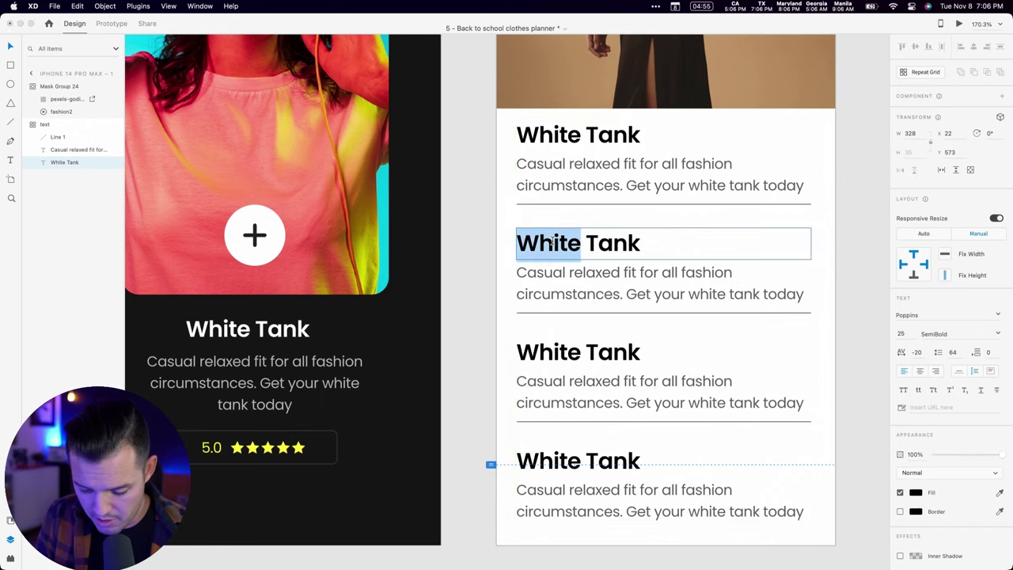
text(Black)
double_click(542, 353)
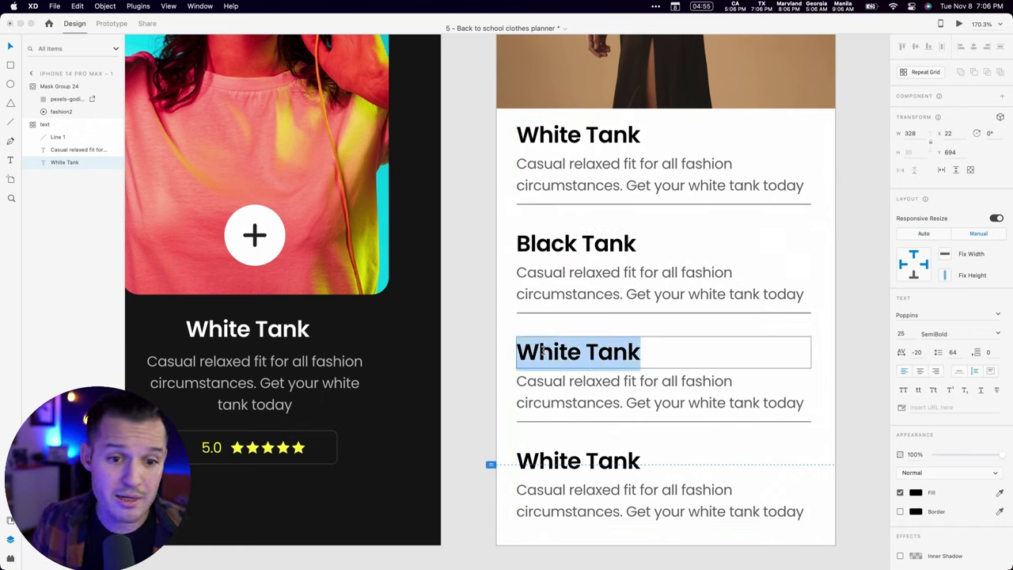
double_click(540, 353)
text(Red)
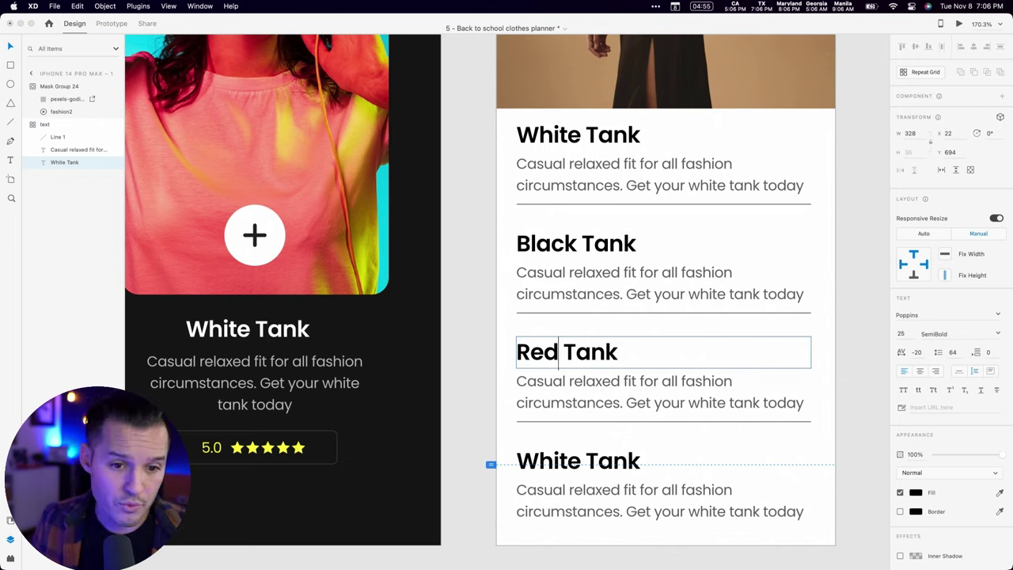
key(Escape)
scroll(838, 153, up, 2)
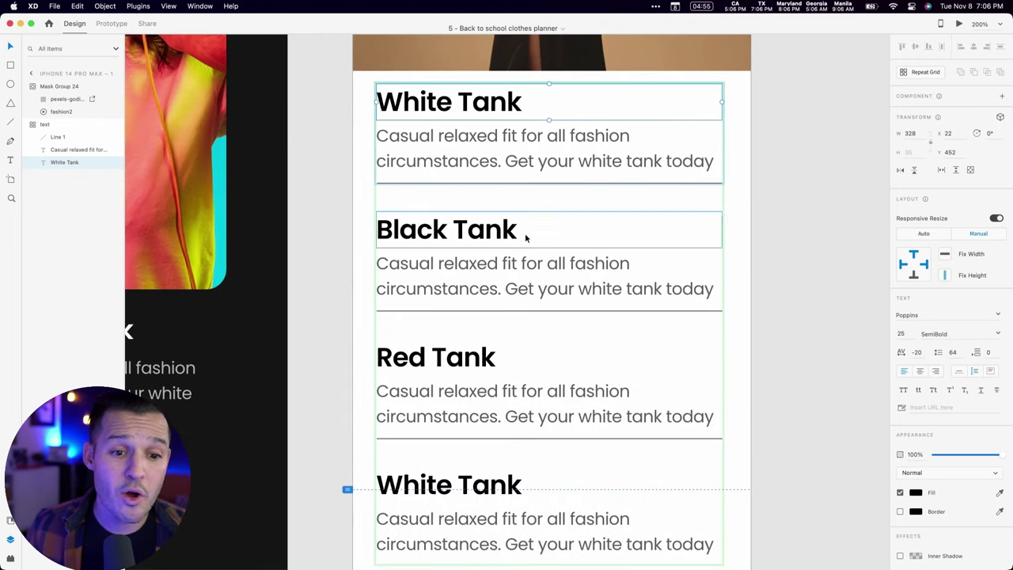
- Extend the first grid entry's title to read "White Tank top"
click(491, 268)
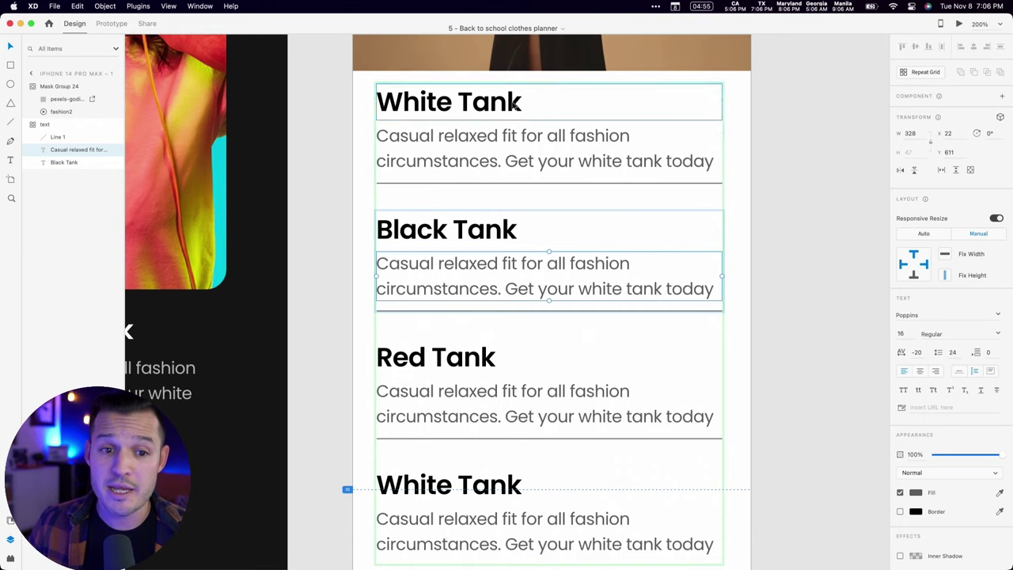
double_click(513, 101)
click(526, 103)
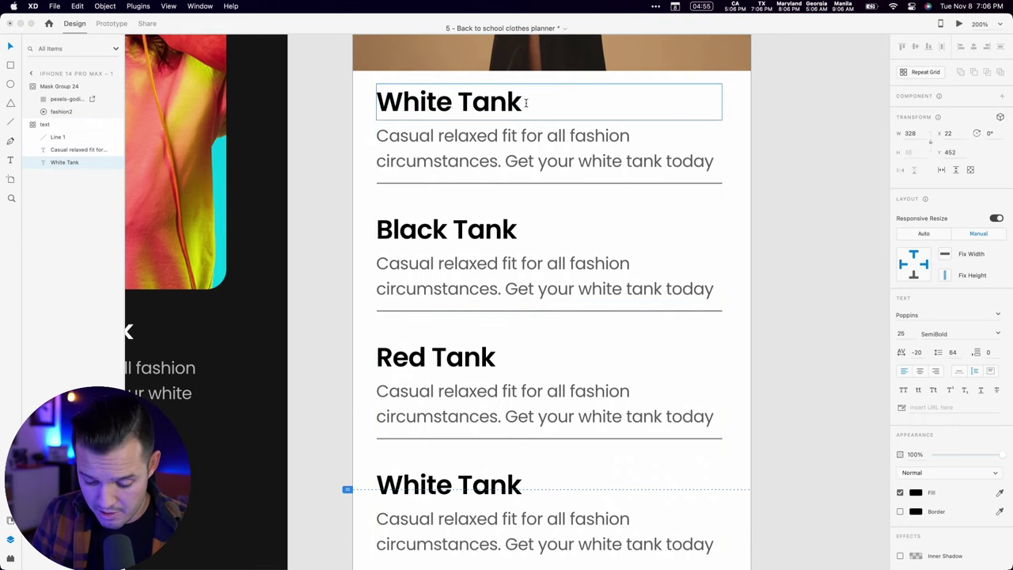
text(top)
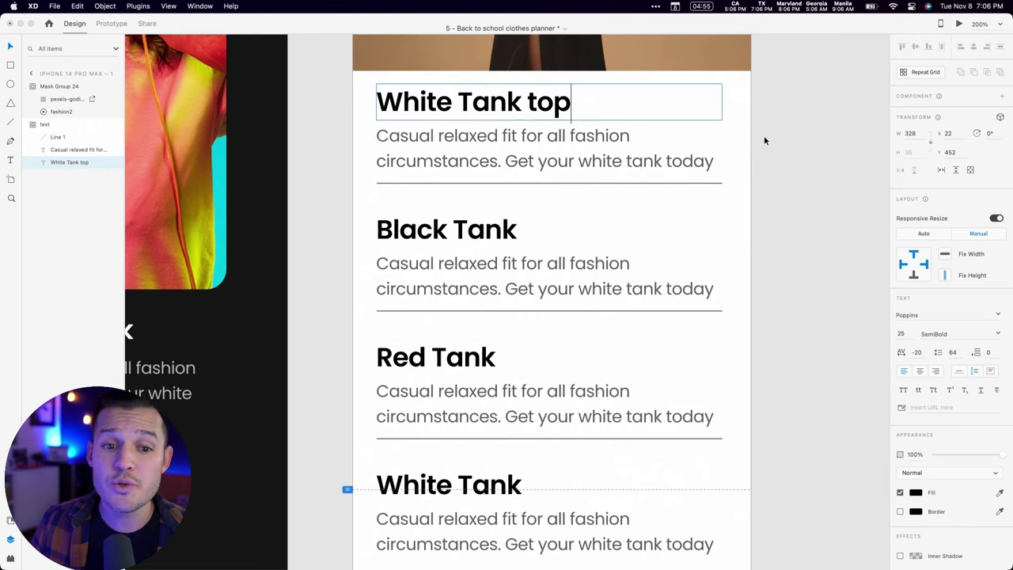
key(Escape)
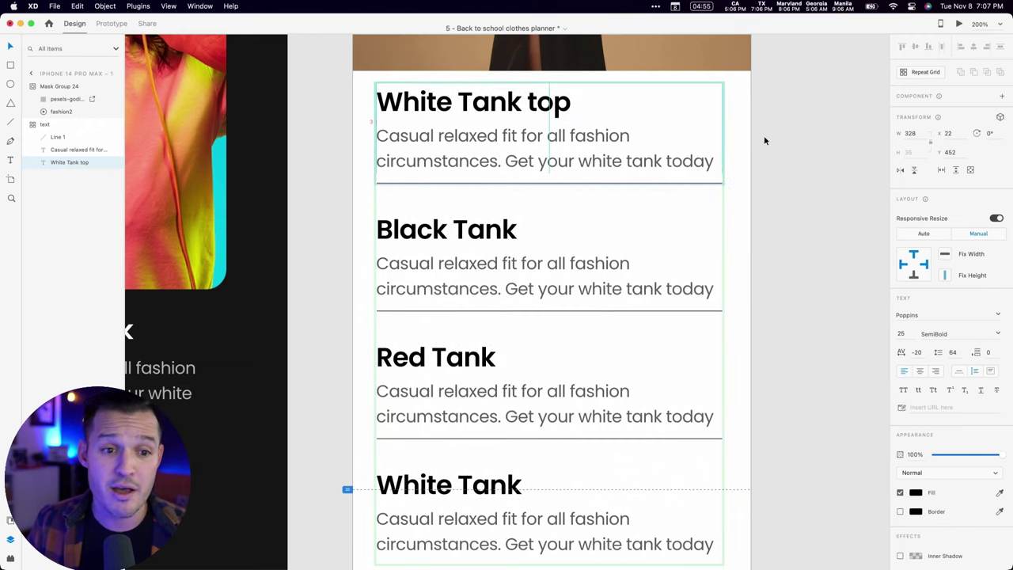
- Try larger font sizes on the White Tank top title, return it to 25 and deselect it
click(902, 334)
key(shift+Up)
key(shift+Up)
key(shift+Down)
key(shift+Down)
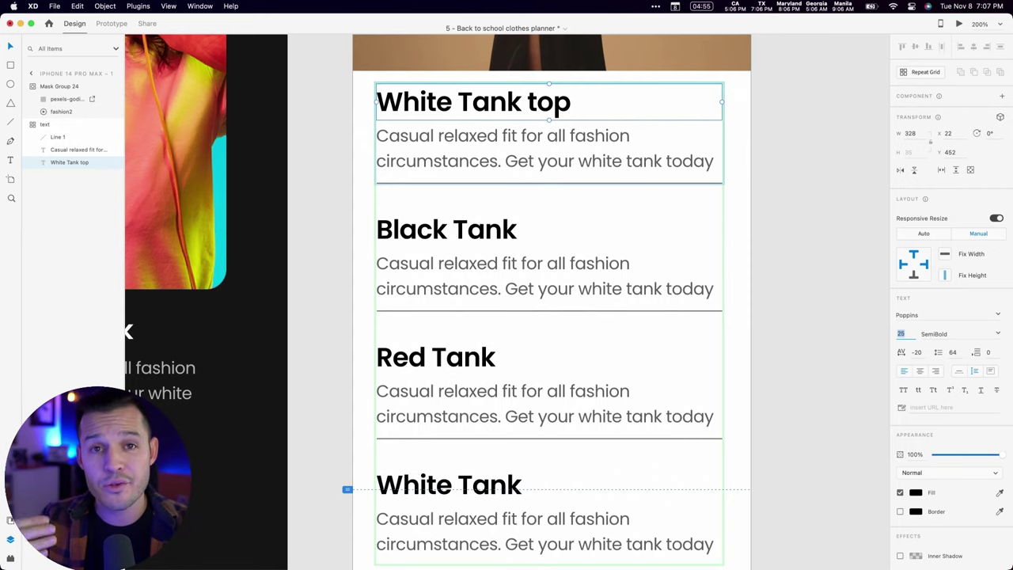
click(847, 361)
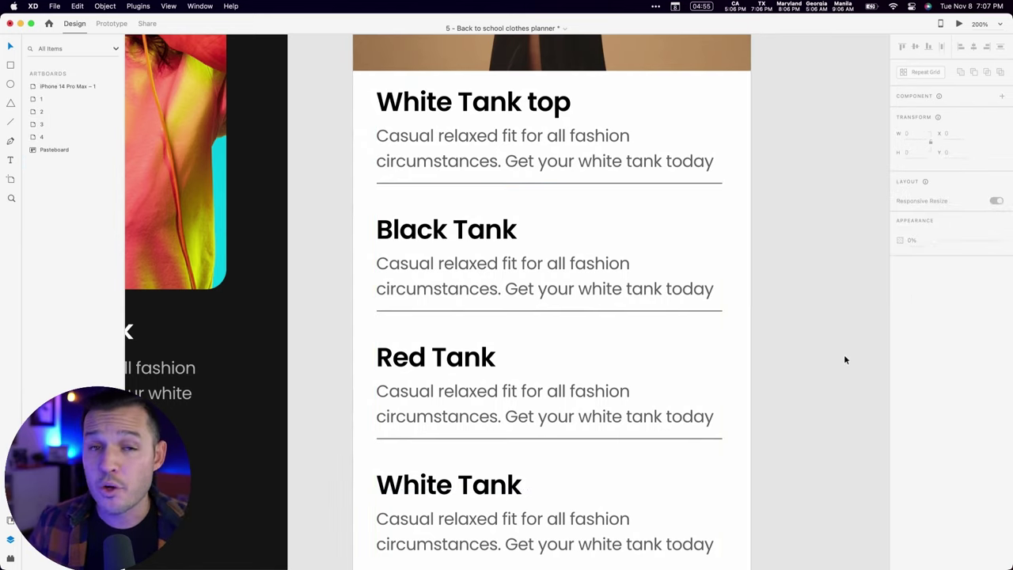
- Ungroup the repeat grid into separate text groups and select the Black Tank group
right_click(528, 146)
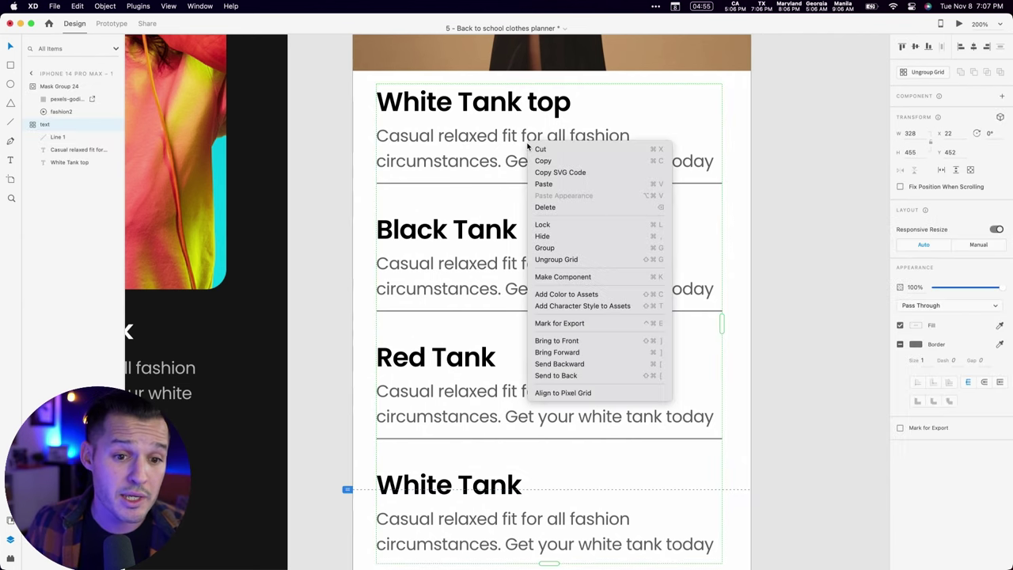
click(616, 260)
click(819, 314)
click(583, 267)
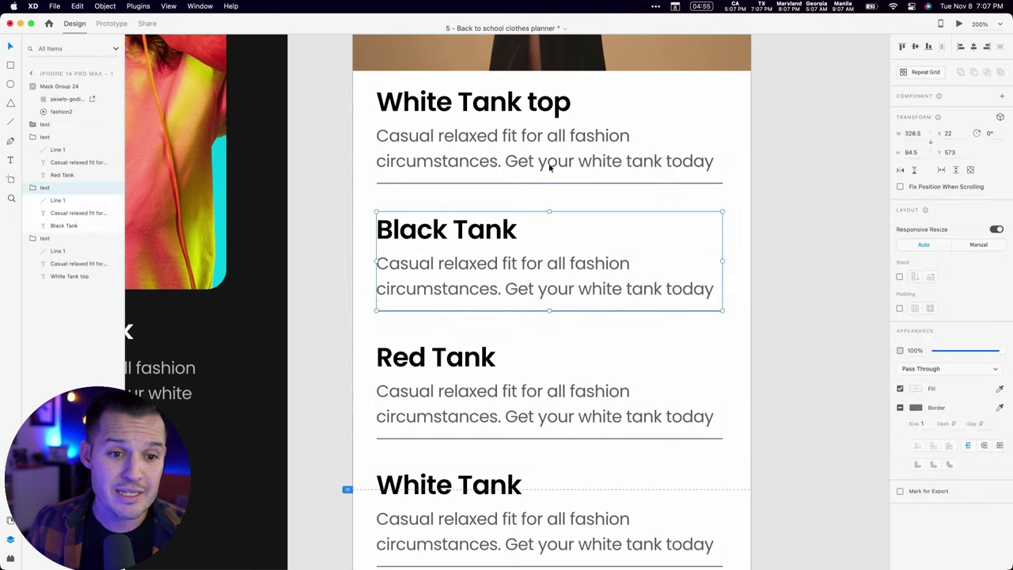
- Collapse the expanded text groups and Mask Group 24 in the layer list, and select the Red Tank group
click(547, 163)
click(547, 511)
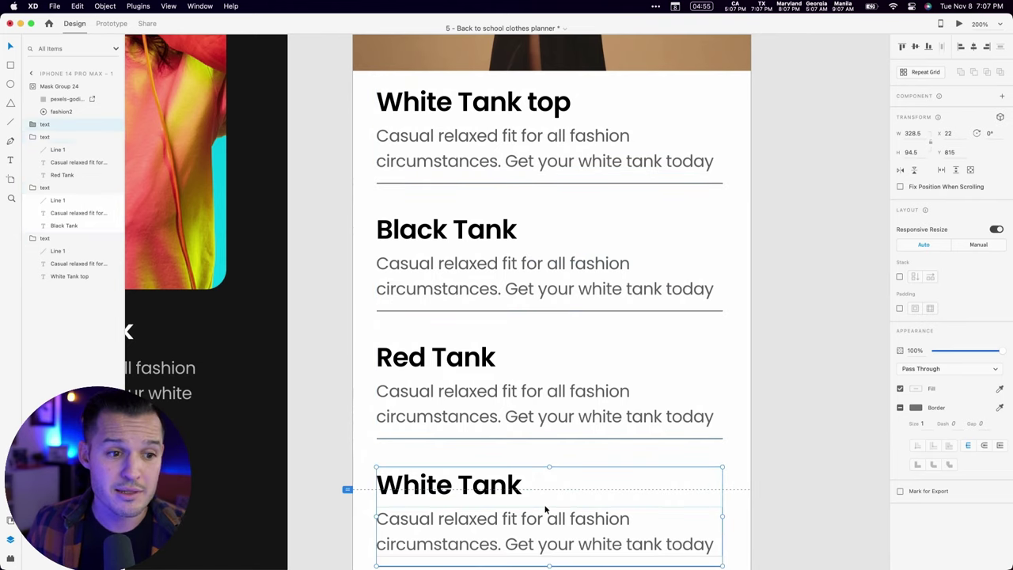
click(33, 137)
click(33, 149)
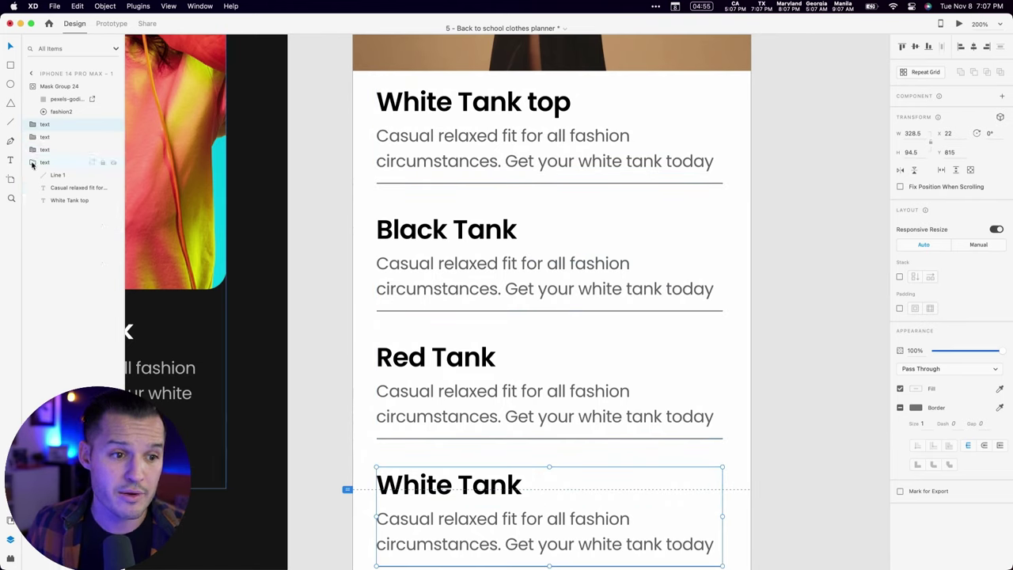
click(32, 162)
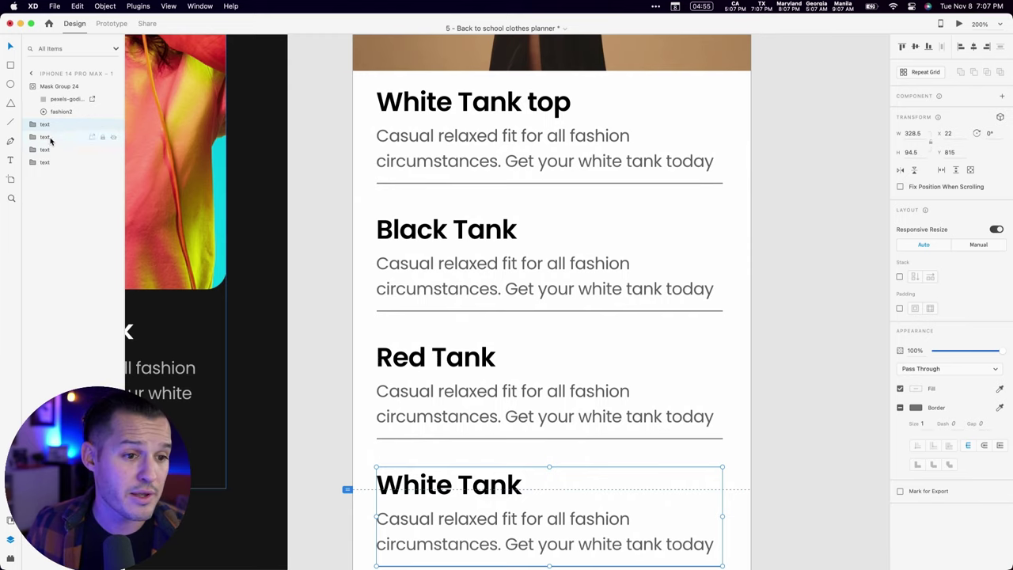
click(33, 87)
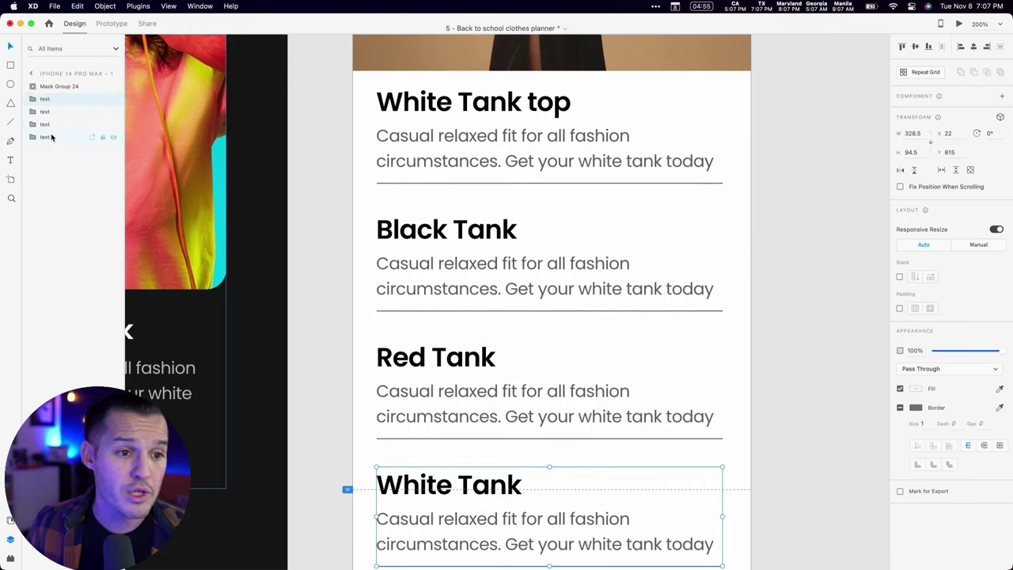
click(50, 112)
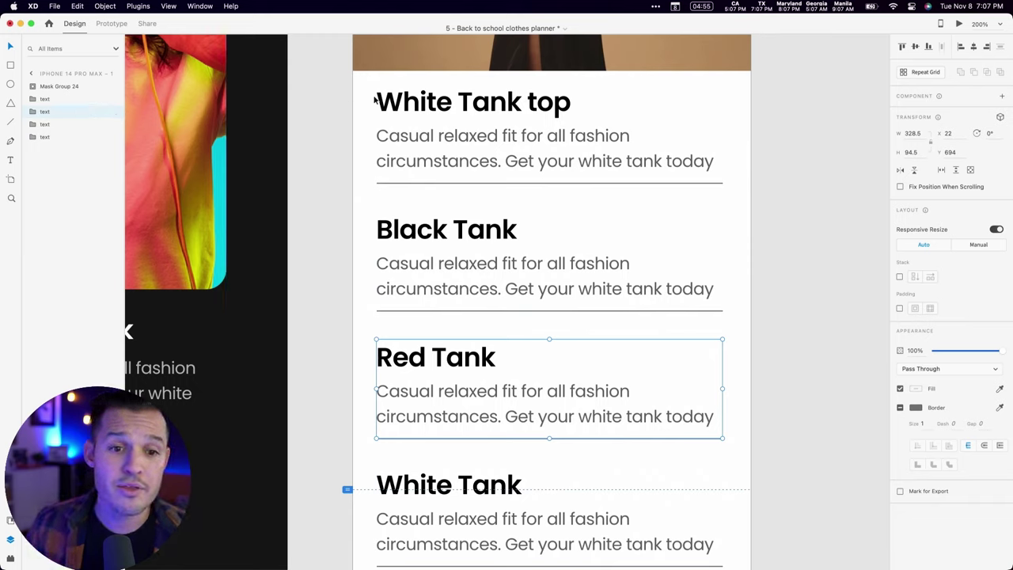
- Delete the Black Tank, Red Tank and lower White Tank text groups, keeping only White Tank top
click(554, 244)
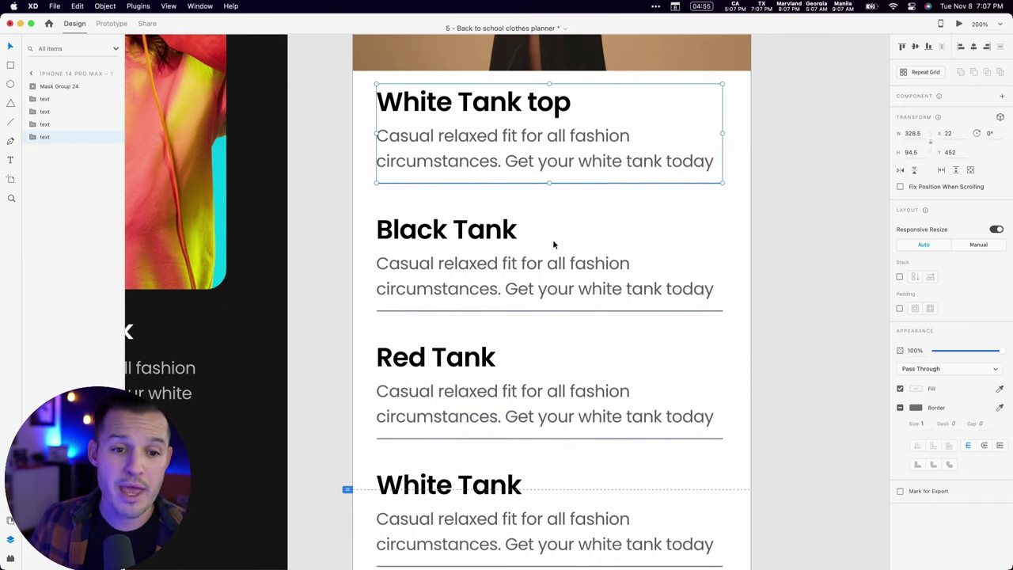
shift+click(493, 357)
shift+click(491, 489)
key(Delete)
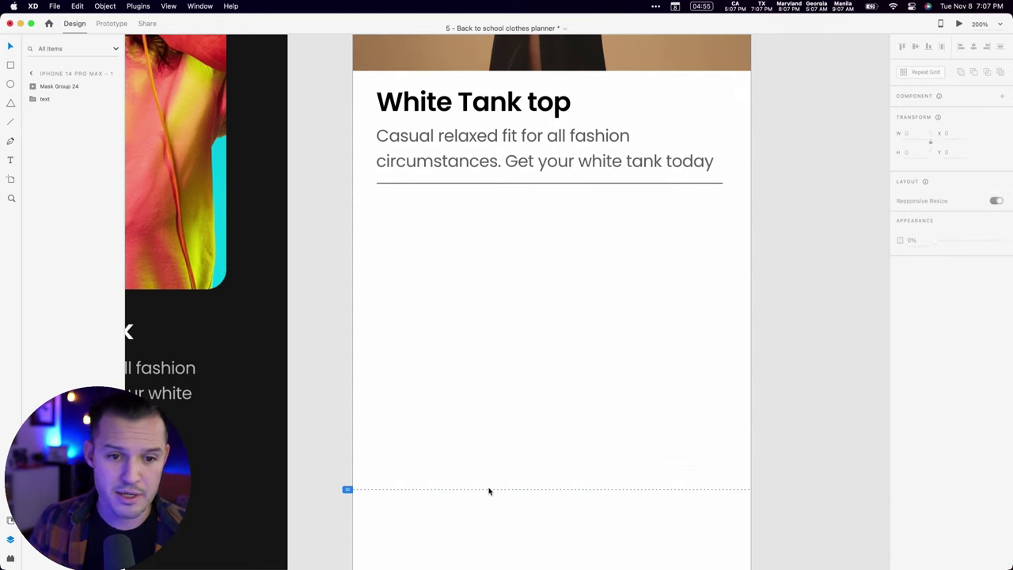
- Delete the divider line beneath the White Tank top description
double_click(483, 184)
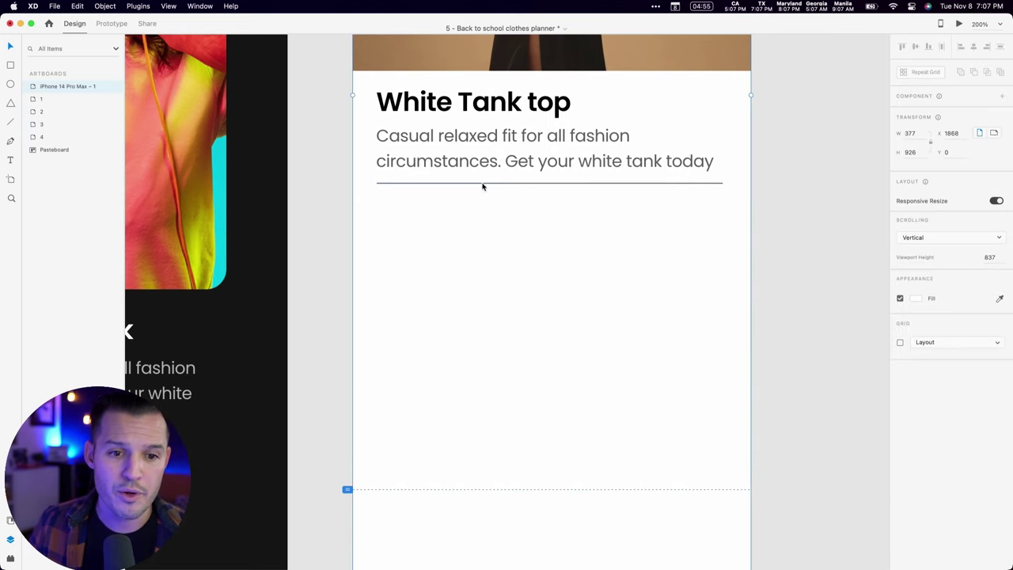
scroll(501, 187, up, 2)
key(Delete)
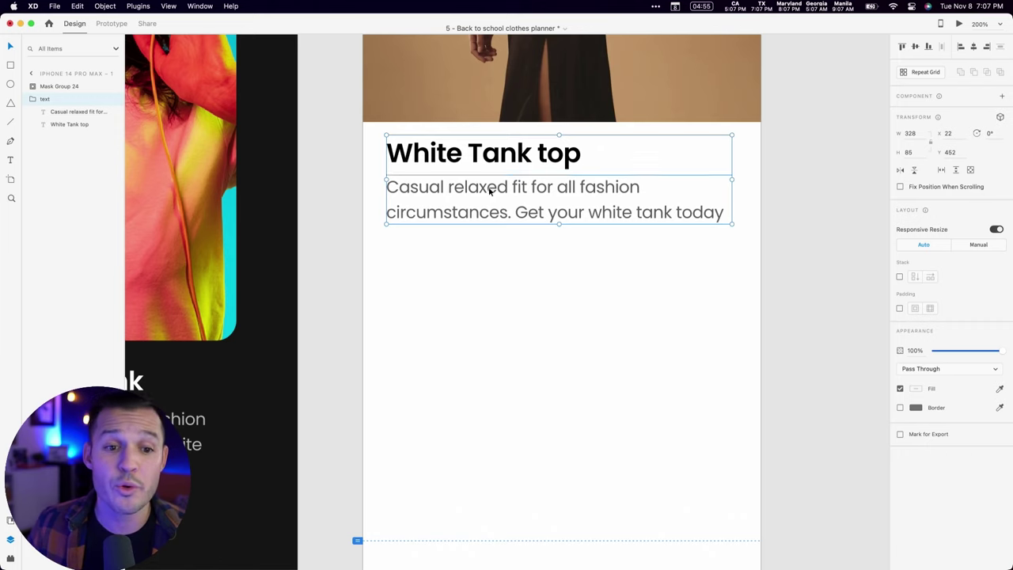
- Turn on Stack for the White Tank top text group and try the horizontal direction
key(Tab)
drag(483, 159, 479, 206)
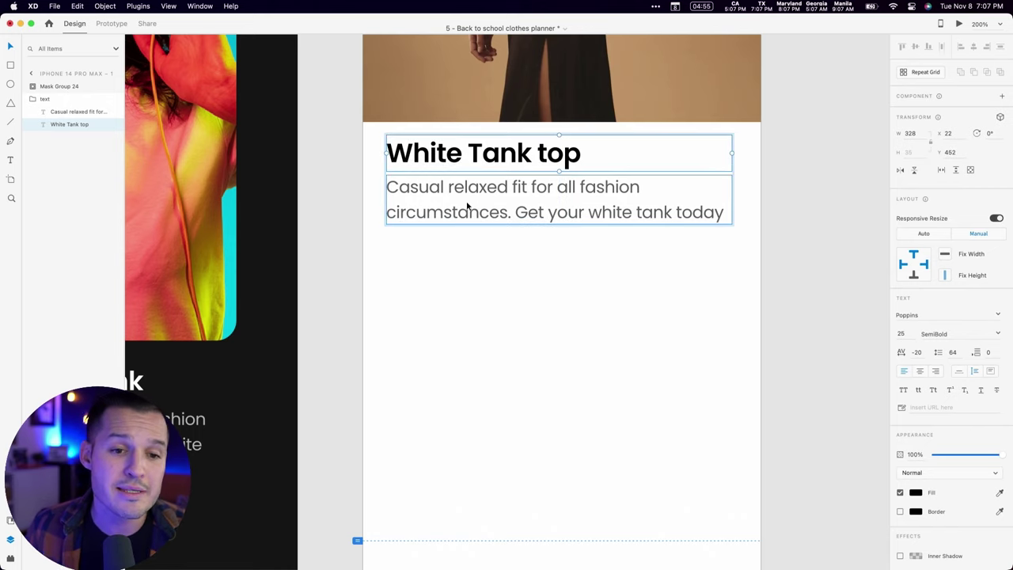
click(45, 99)
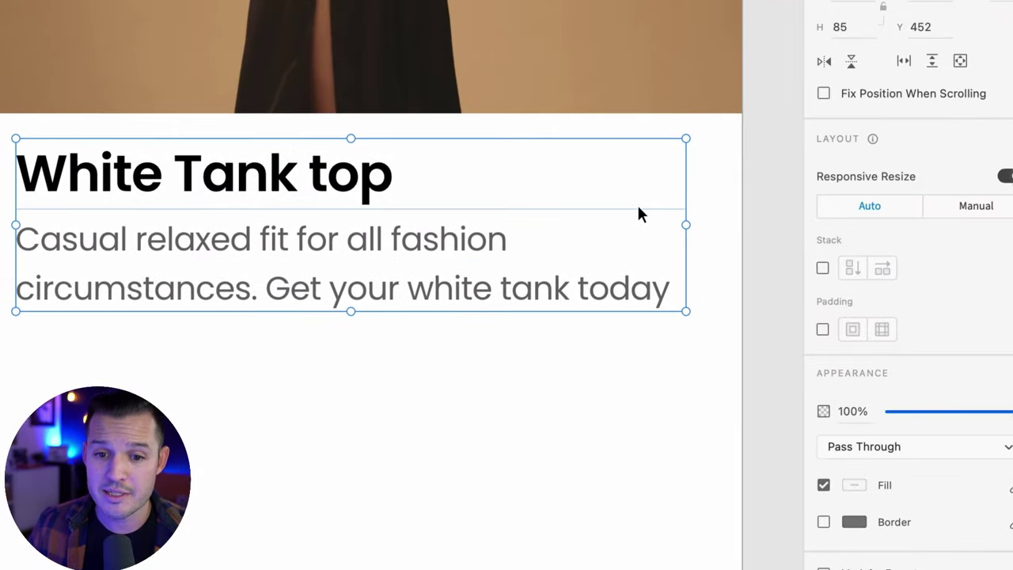
scroll(637, 202, left, 5)
click(823, 269)
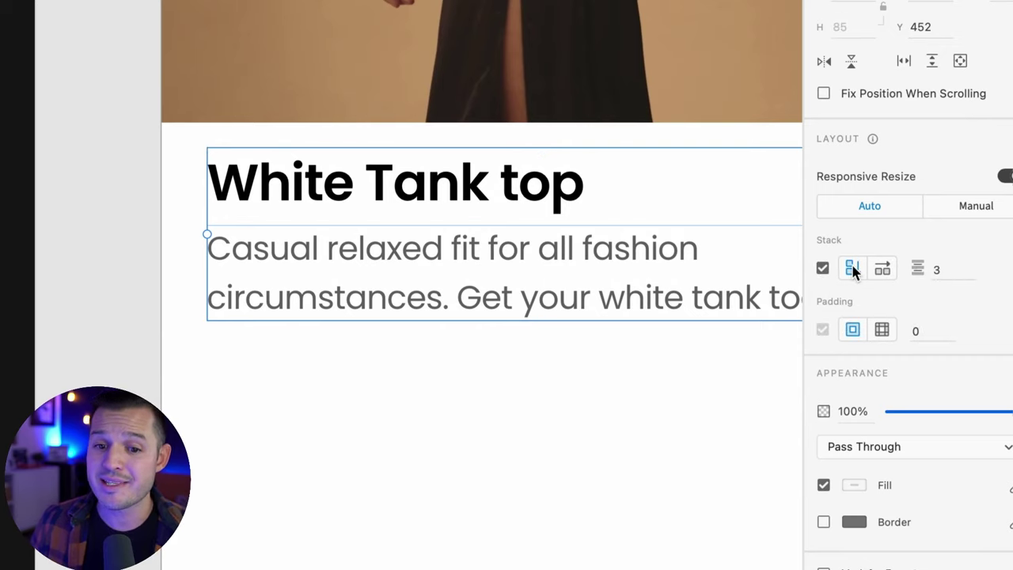
click(883, 269)
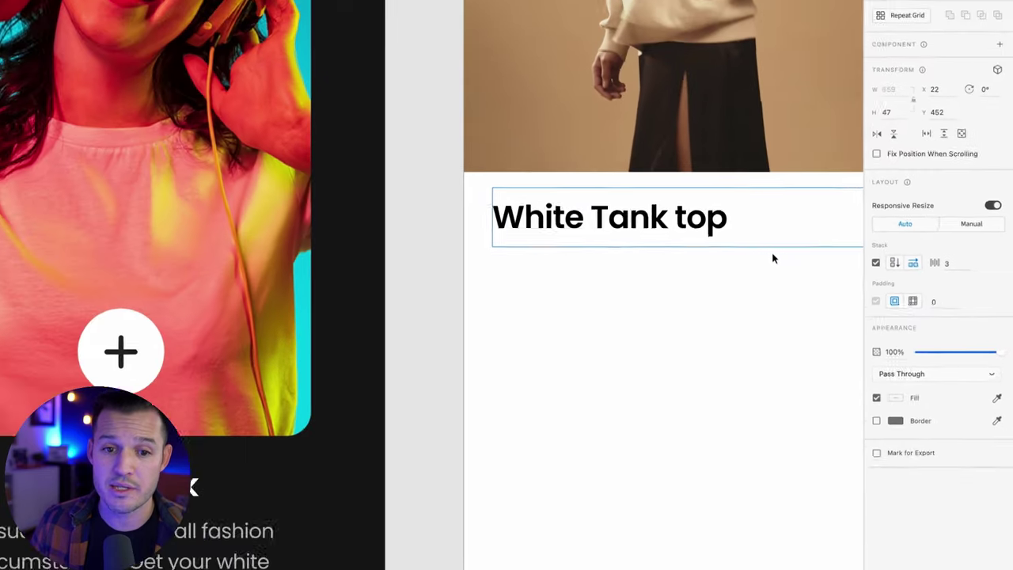
scroll(780, 258, right, 4)
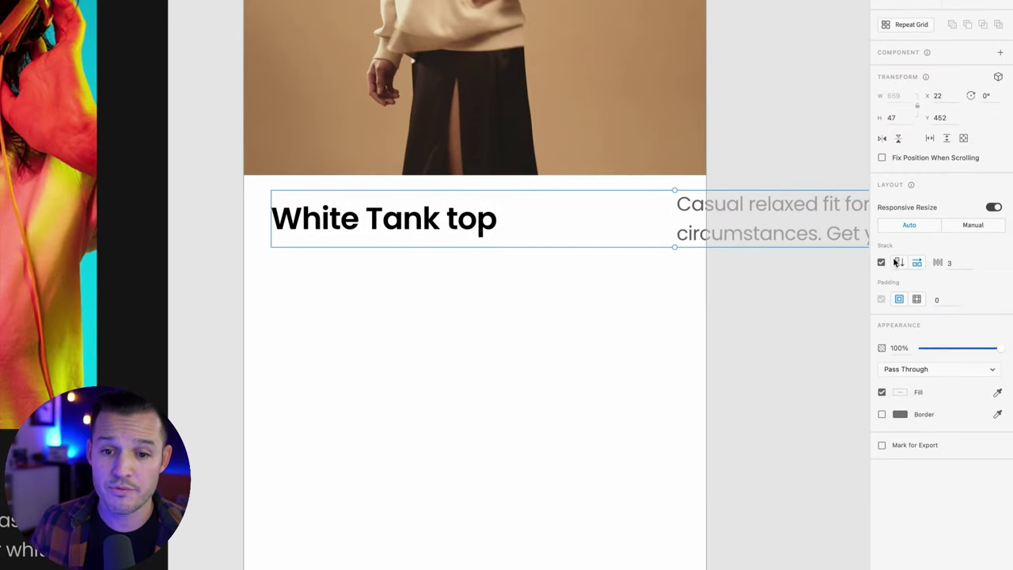
- Set the text group's stack direction to vertical with a spacing of 8
click(899, 262)
click(954, 263)
text(12)
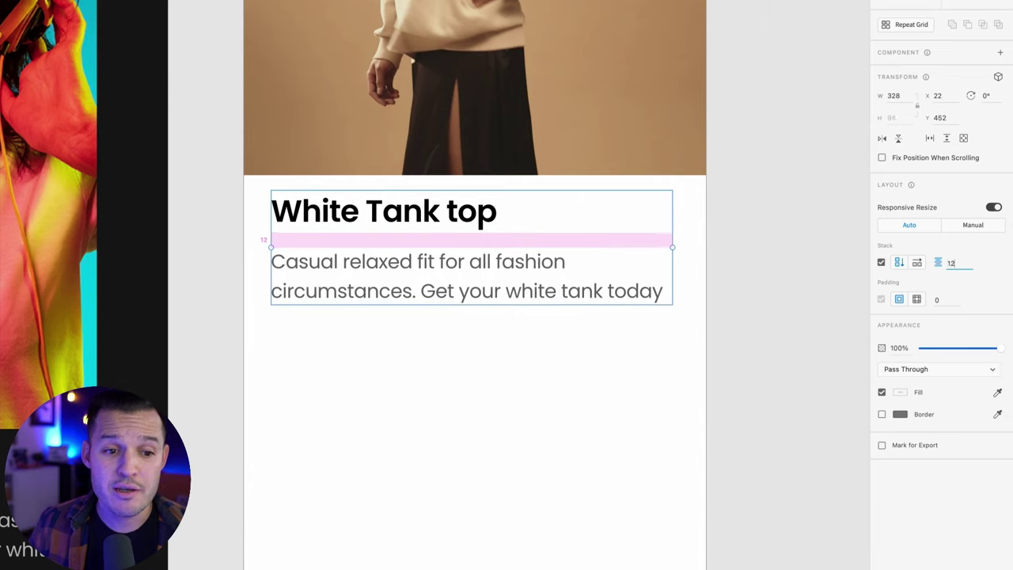
key(Down)
key(Down)
key(Down)
key(Down)
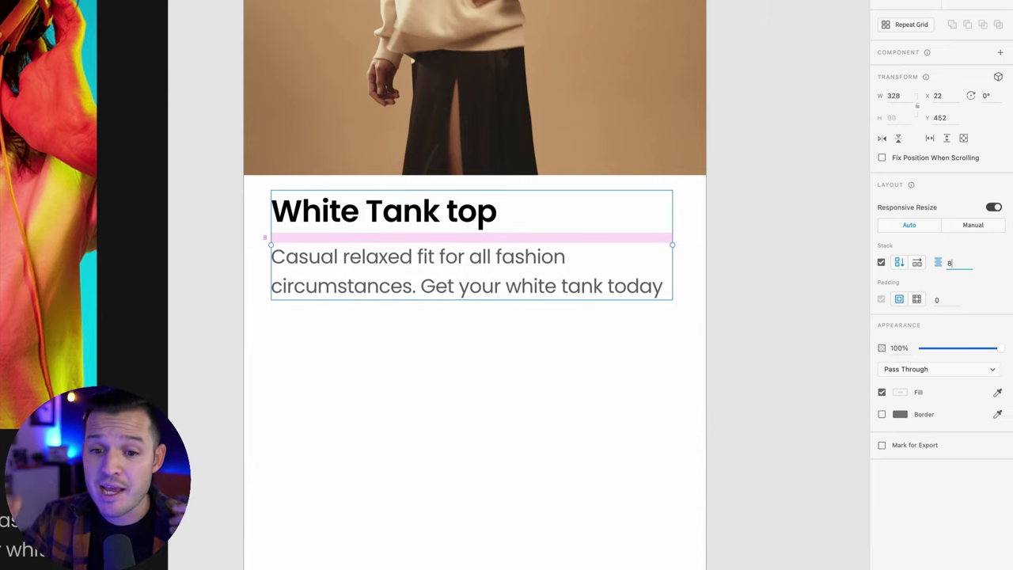
- Try the White Tank top title below its description in the stack, and return it to the first place
double_click(438, 218)
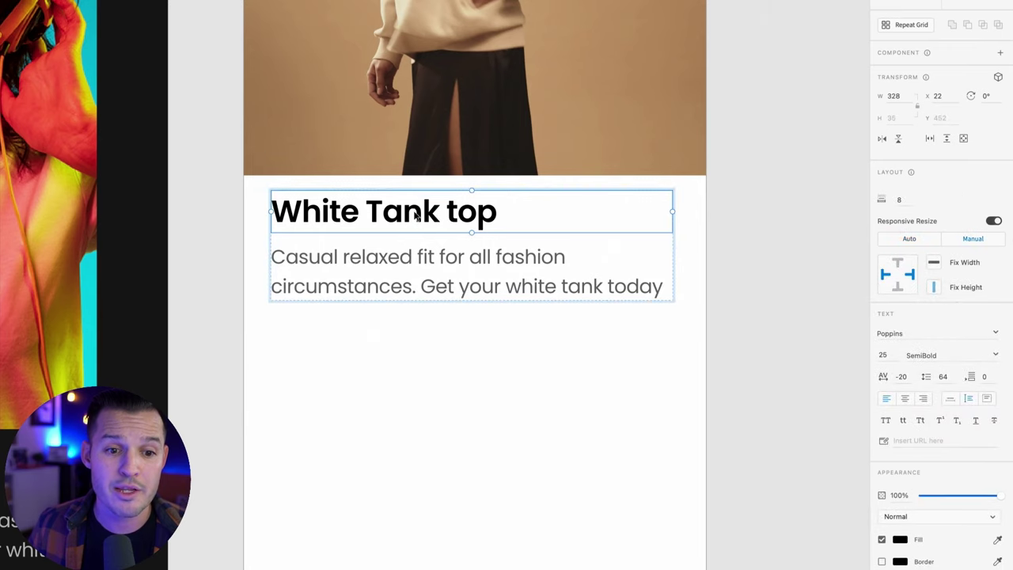
drag(416, 216, 377, 264)
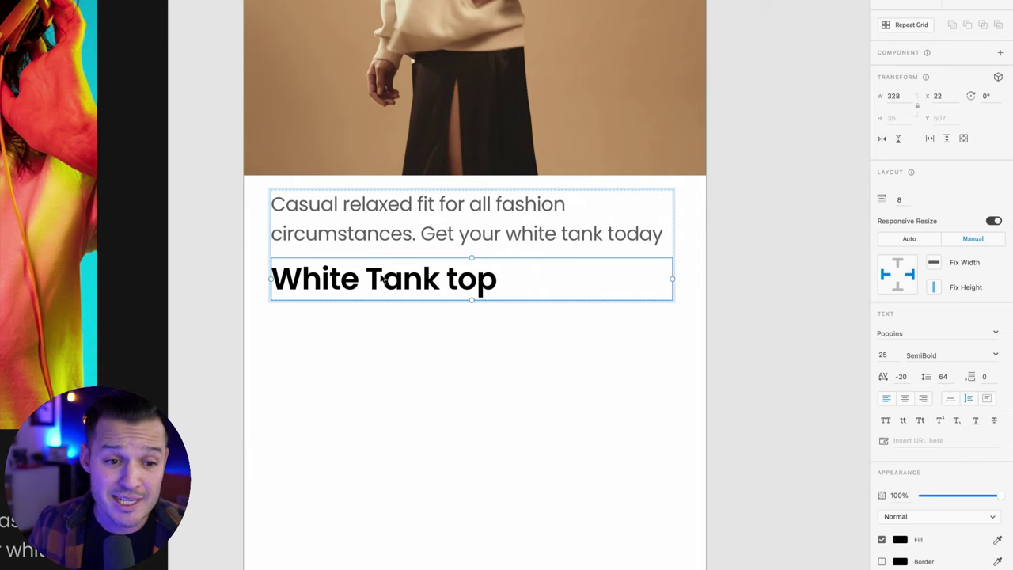
drag(383, 279, 385, 238)
- Duplicate the description paragraph inside the White Tank top stack
click(391, 262)
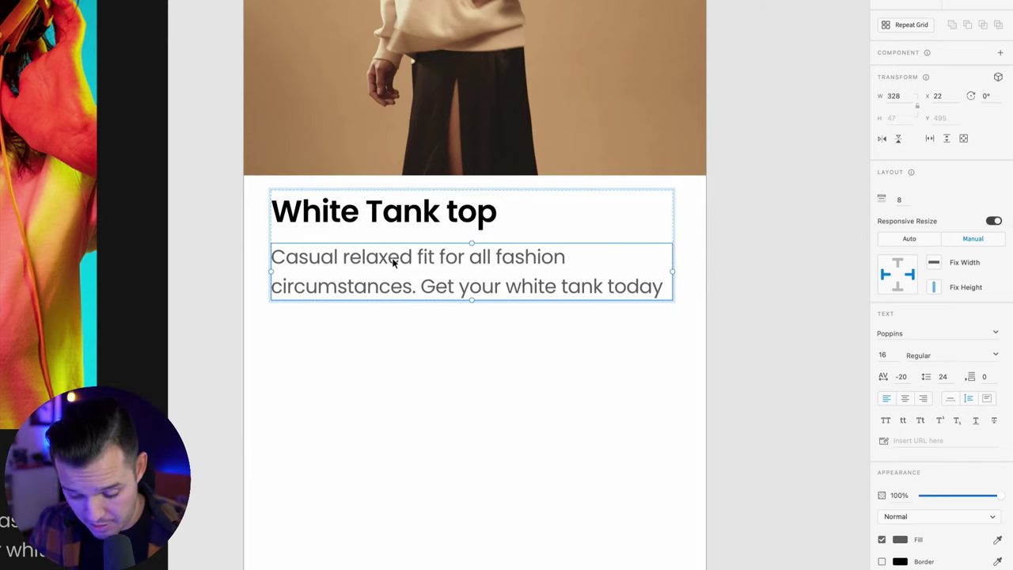
key(super+d)
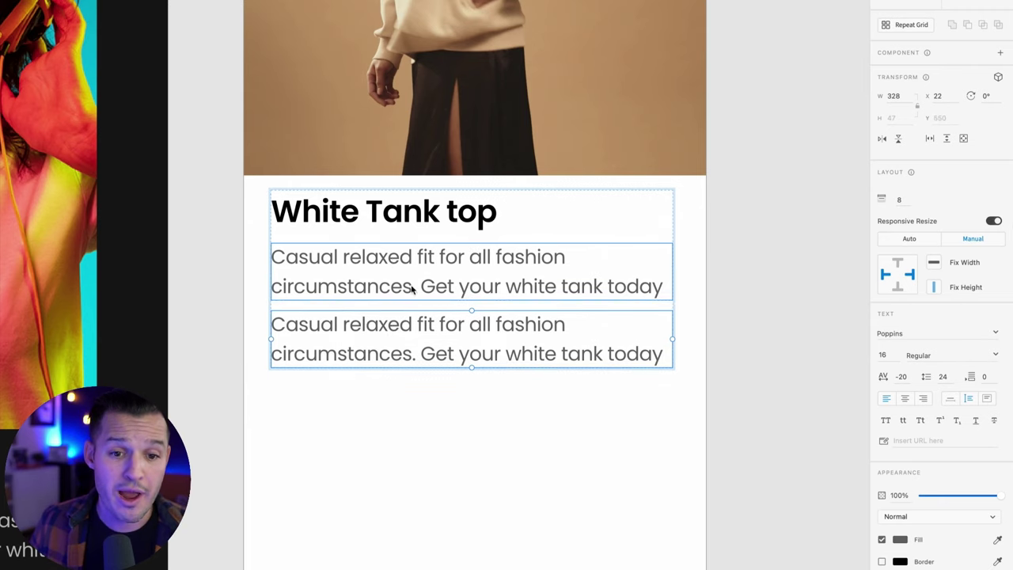
- Try stack spacings of 28 and 18 on the whole text group, and return the spacing to 8
click(525, 244)
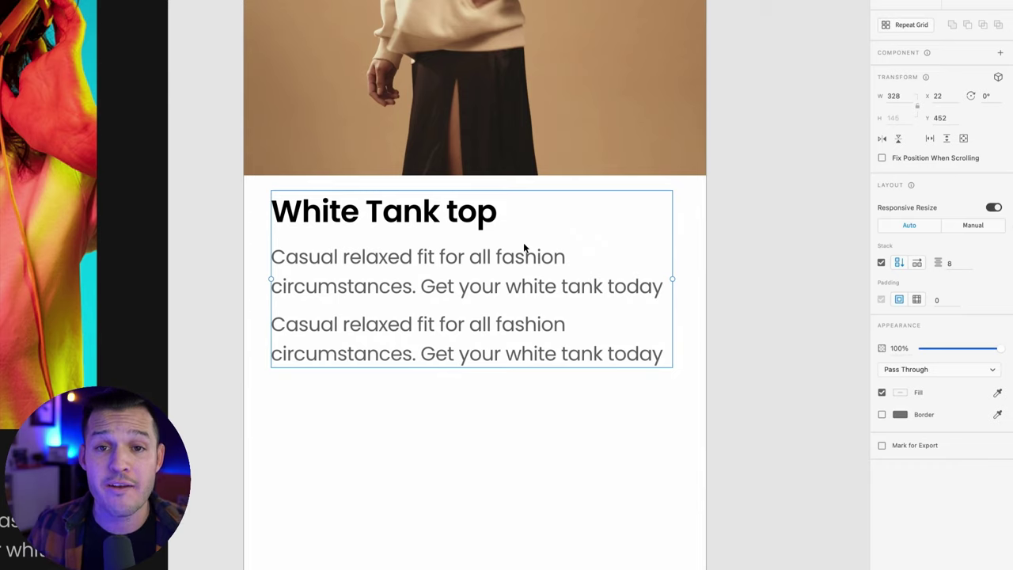
key(shift+Up)
key(shift+Up)
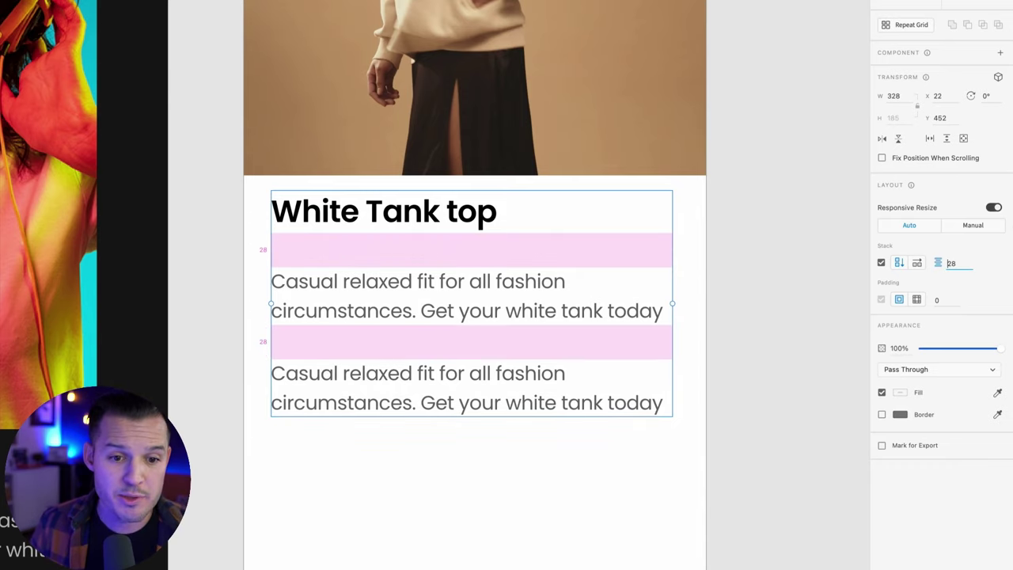
key(shift+Down)
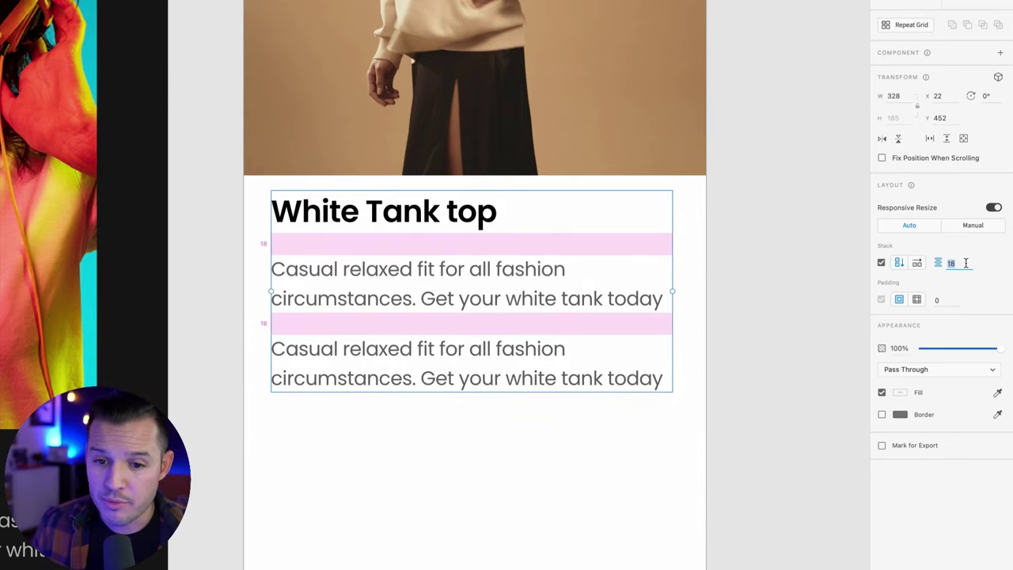
text(8)
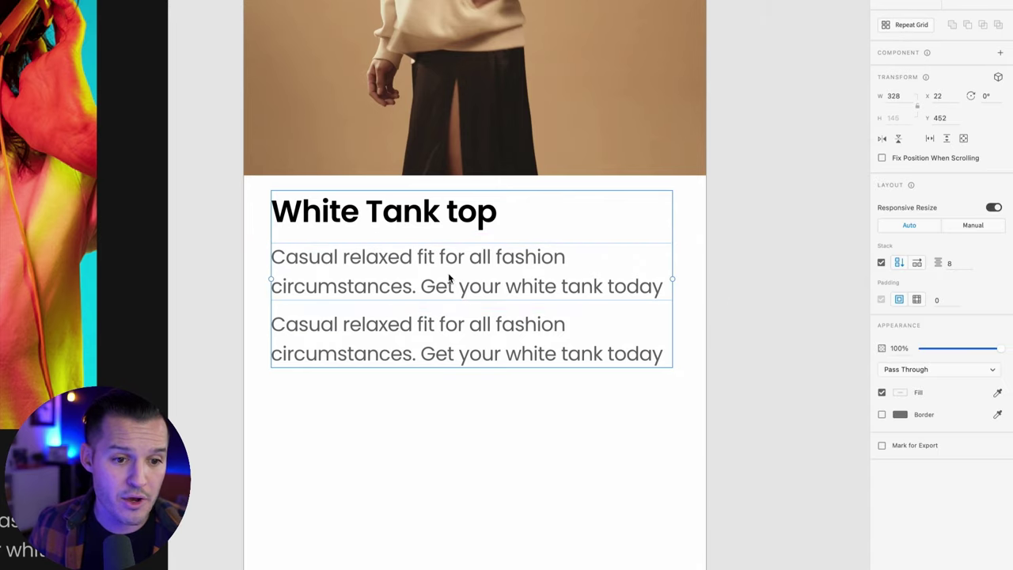
- Replace the duplicated description's text with "Buy Now"
double_click(425, 342)
double_click(426, 340)
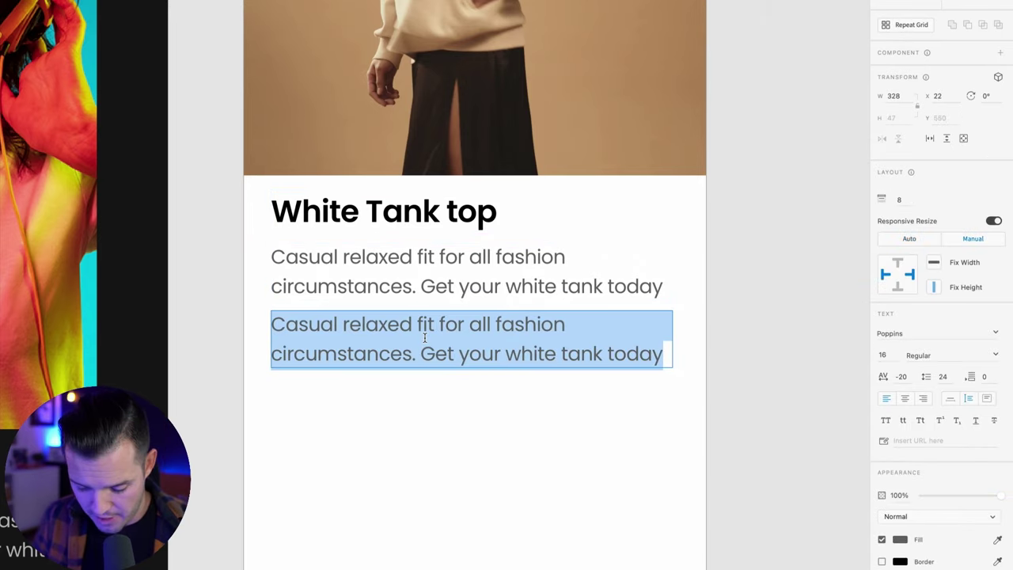
text(Buy Link)
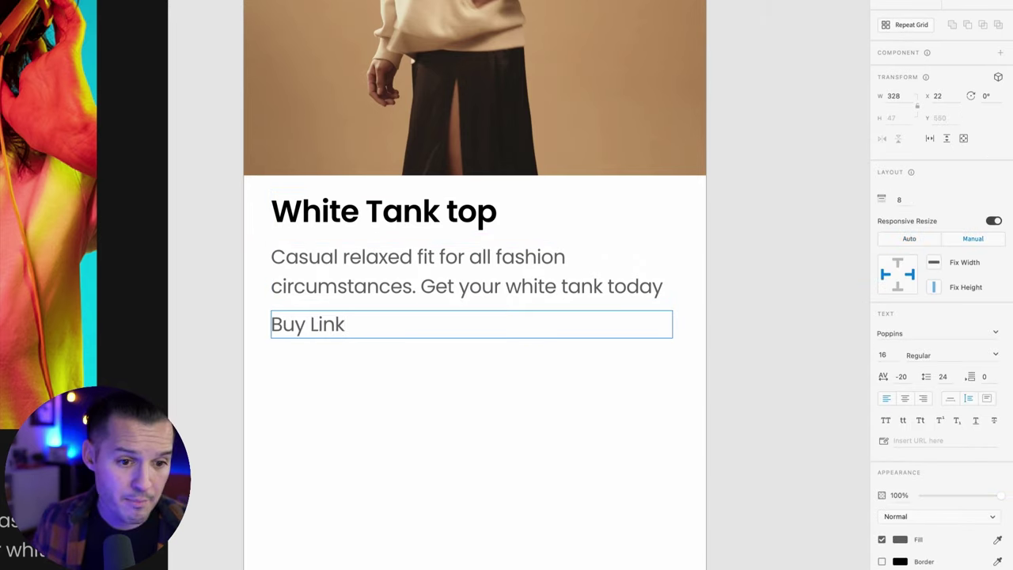
double_click(327, 324)
text(Now)
key(Escape)
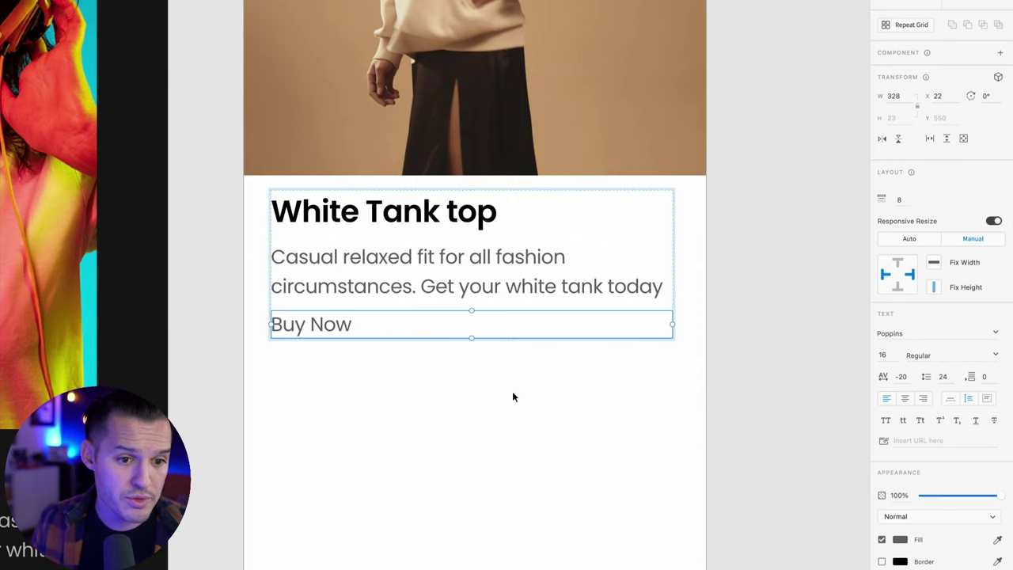
- Change the Buy Now text's fill colour to dark blue and deselect it
click(900, 540)
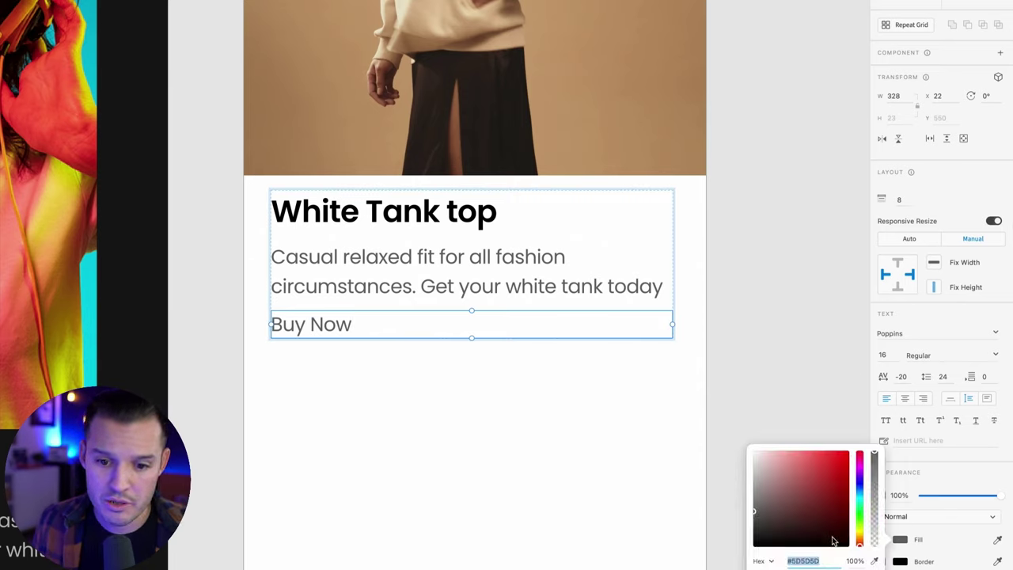
drag(861, 510, 865, 429)
click(778, 324)
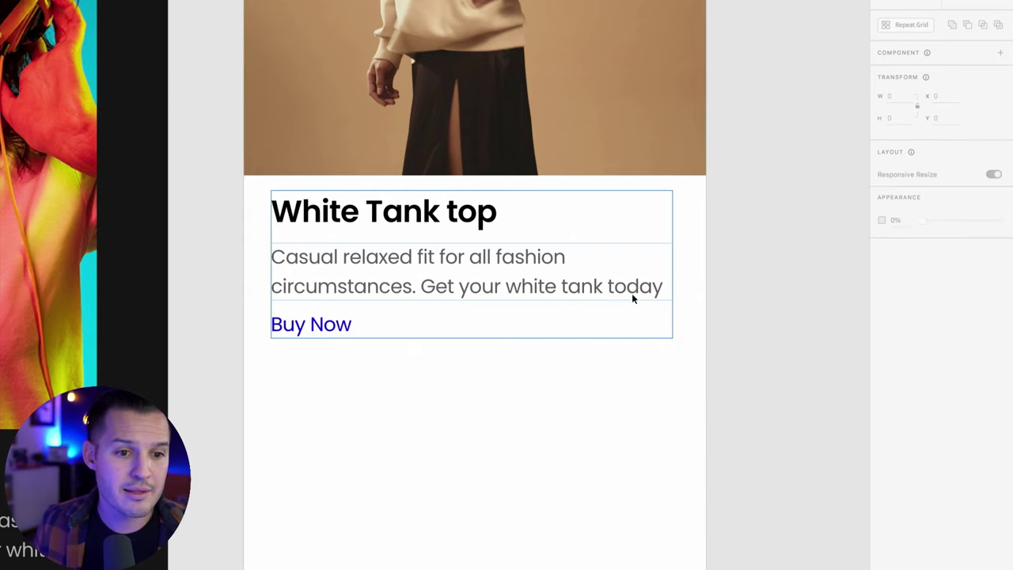
- Duplicate the White Tank top text stack directly below the original, and group the two copies together
click(501, 296)
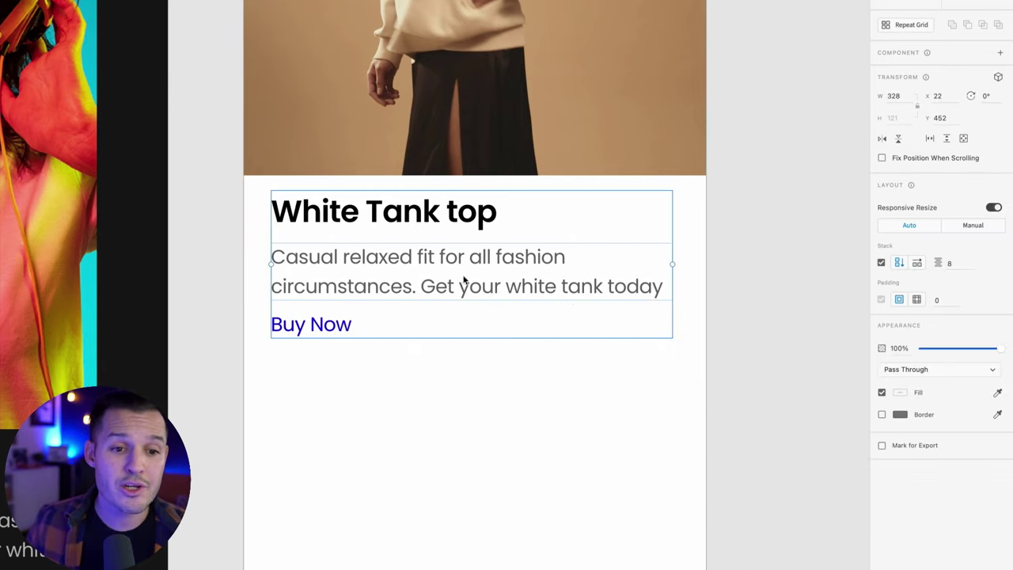
drag(464, 281, 447, 408)
click(379, 290)
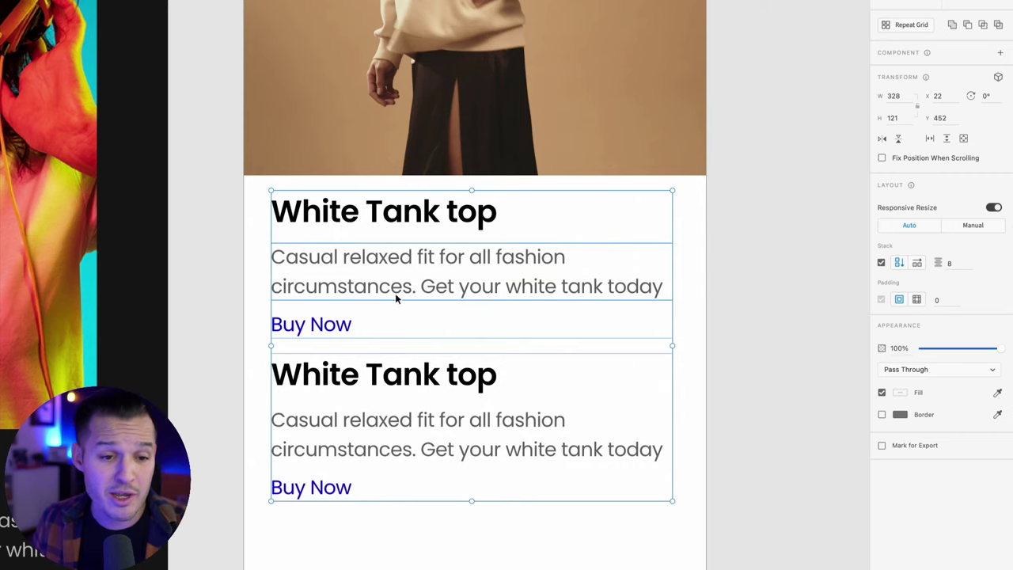
key(ctrl+g)
- Turn on a vertical stack for the new outer group and set its spacing to 16
click(881, 263)
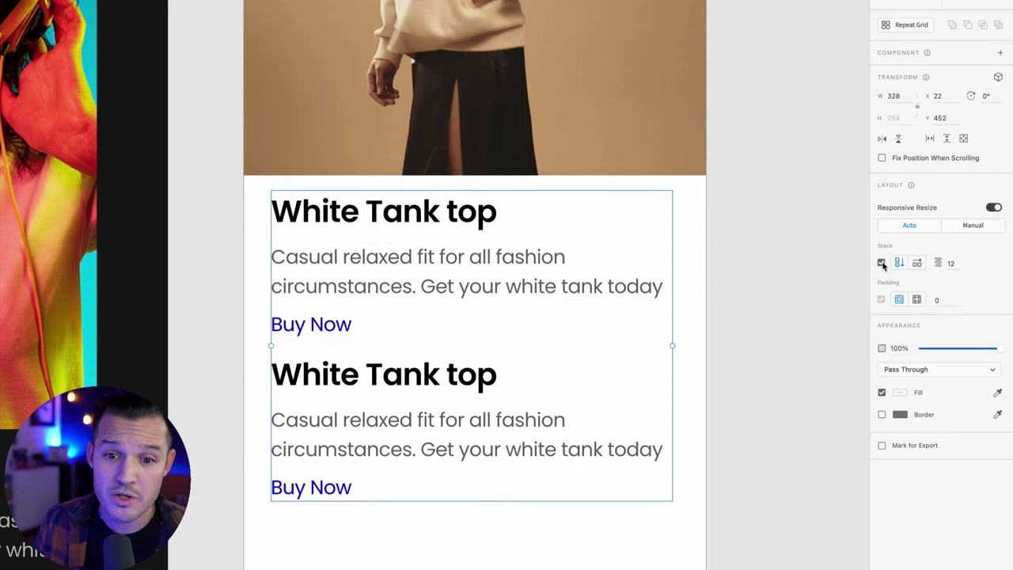
click(968, 264)
key(Up)
key(Up)
key(Up)
key(Up)
key(Up)
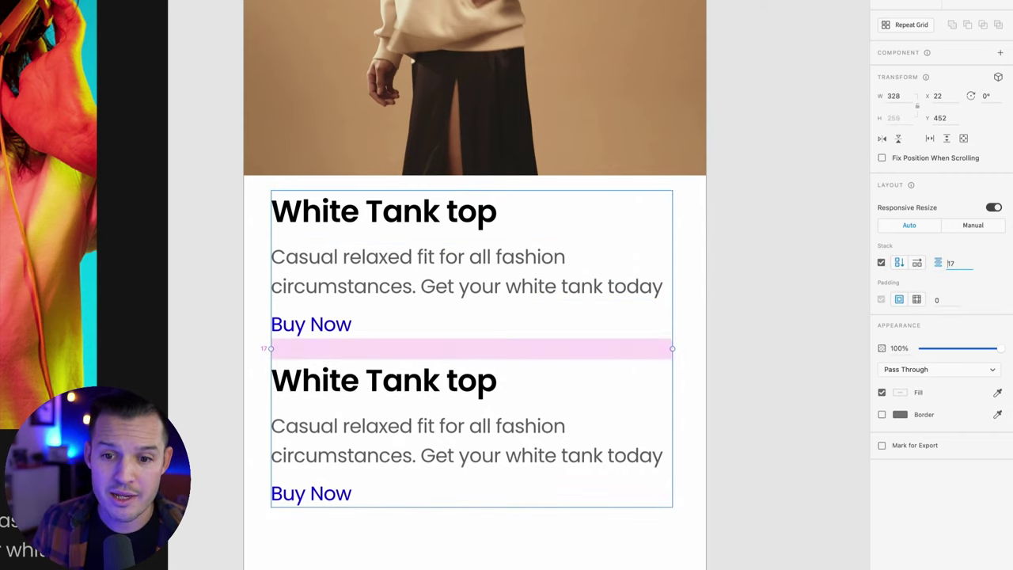
key(Down)
- Duplicate the lower White Tank top text stack twice within the vertical stack and deselect the copies
scroll(452, 351, down, 2)
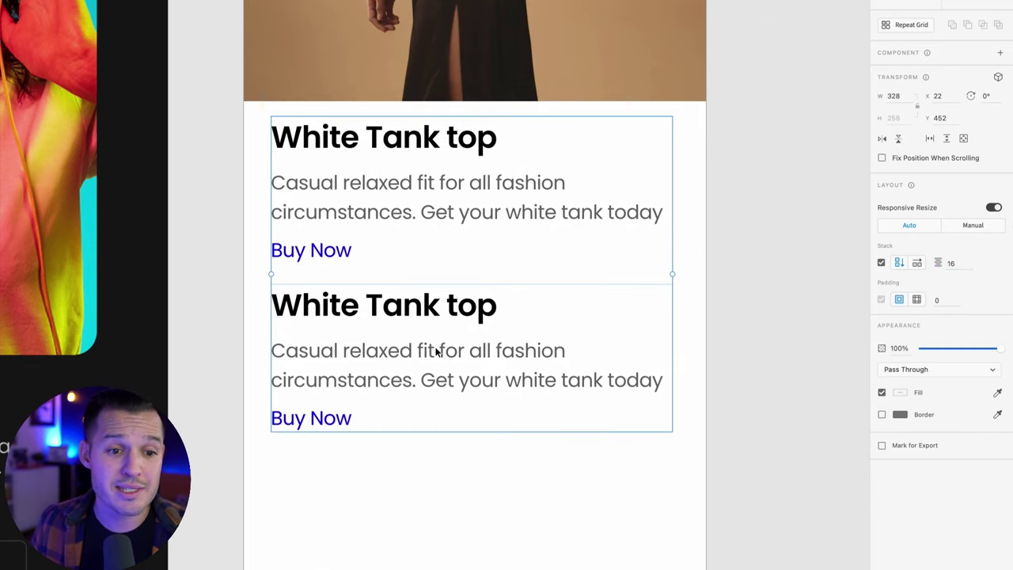
double_click(398, 324)
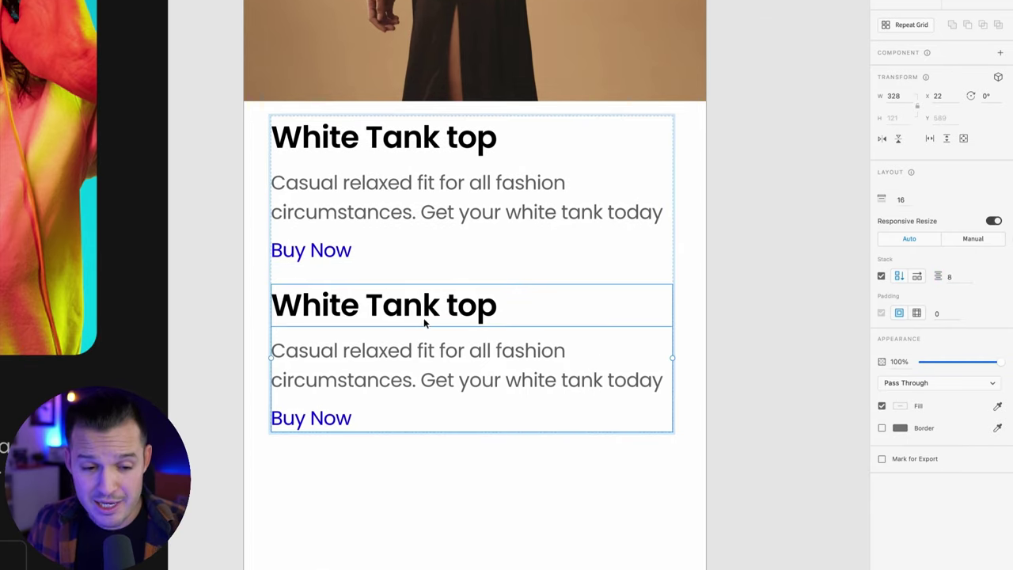
scroll(425, 322, down, 3)
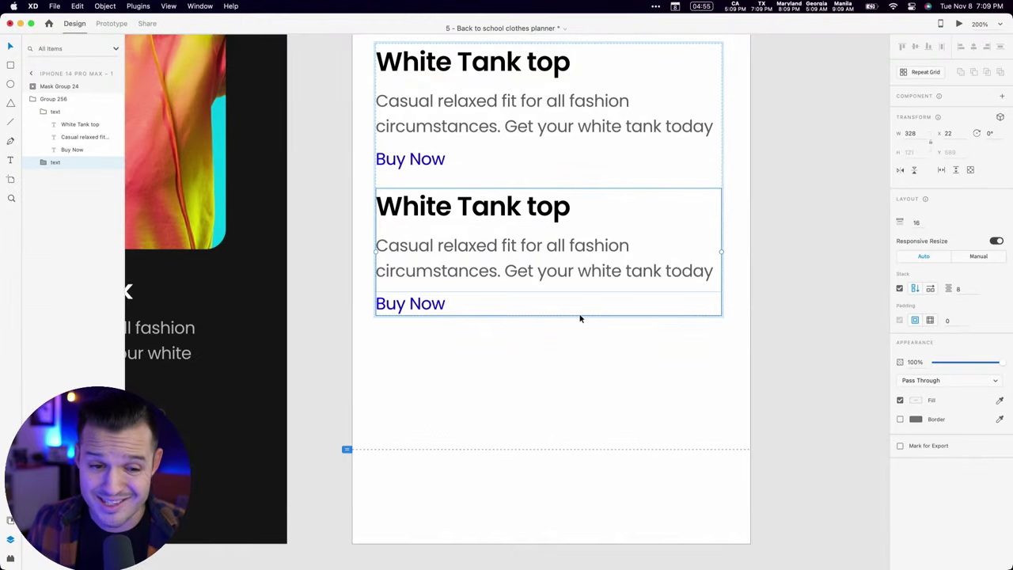
key(super+d)
key(super+d)
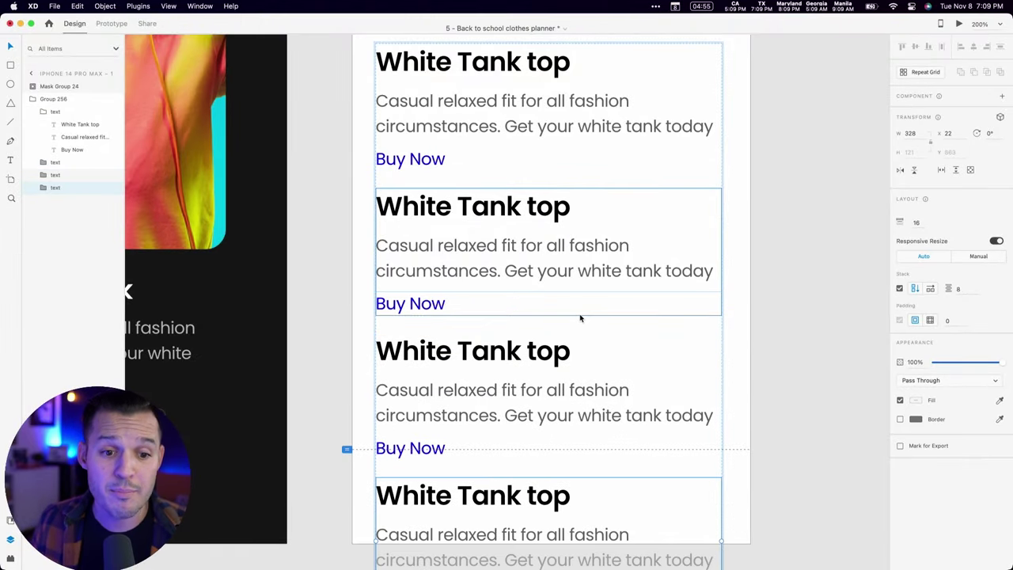
click(763, 290)
- Set the first White Tank top text stack's padding to 8 and collapse its layer group
drag(787, 208, 741, 316)
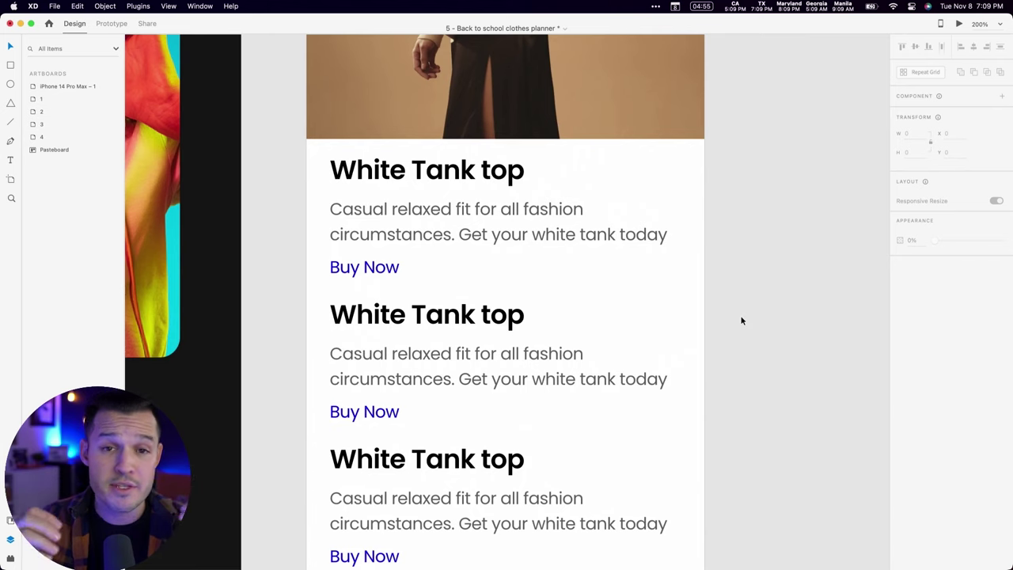
double_click(480, 211)
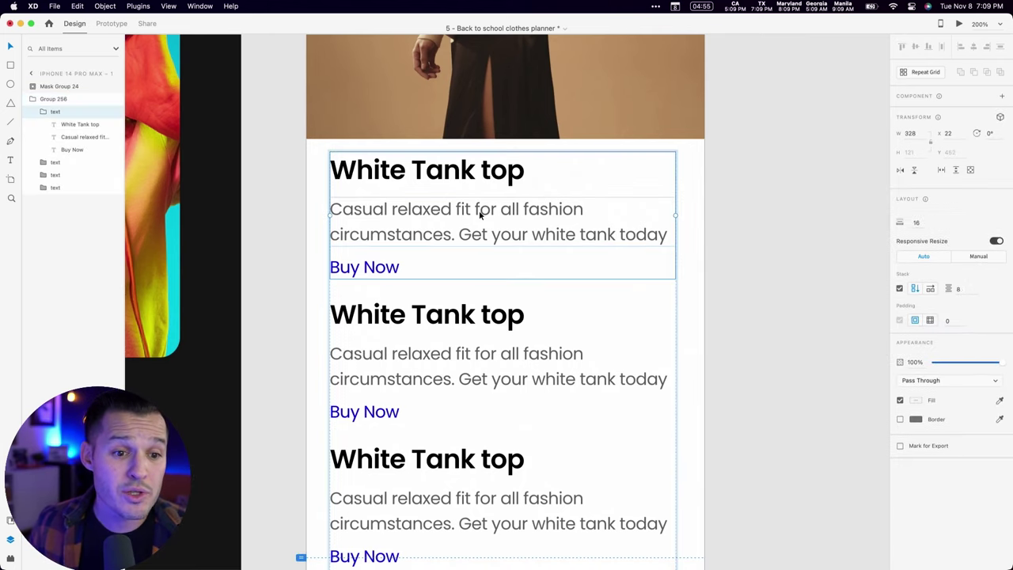
drag(272, 142, 689, 294)
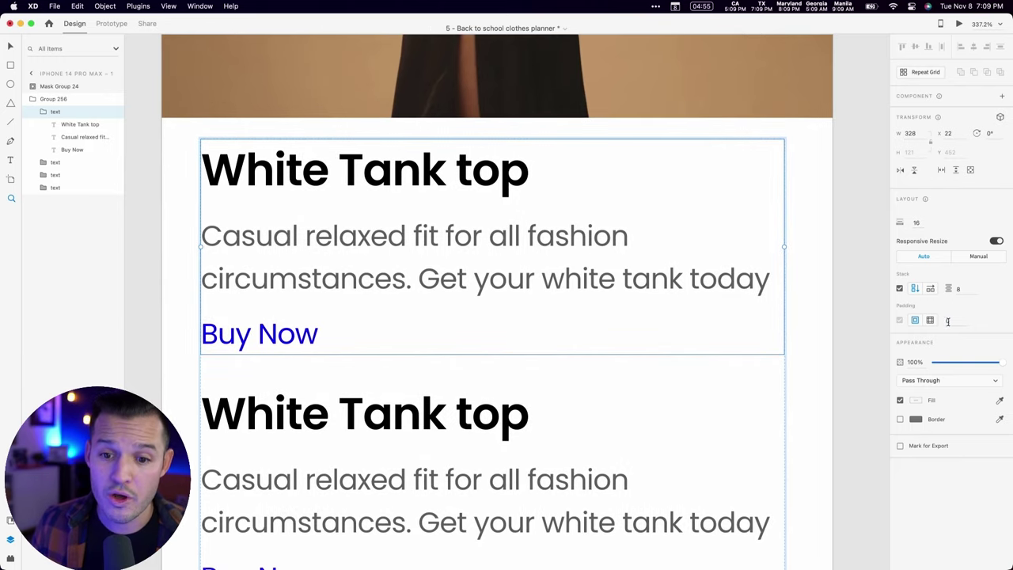
text(10)
key(Return)
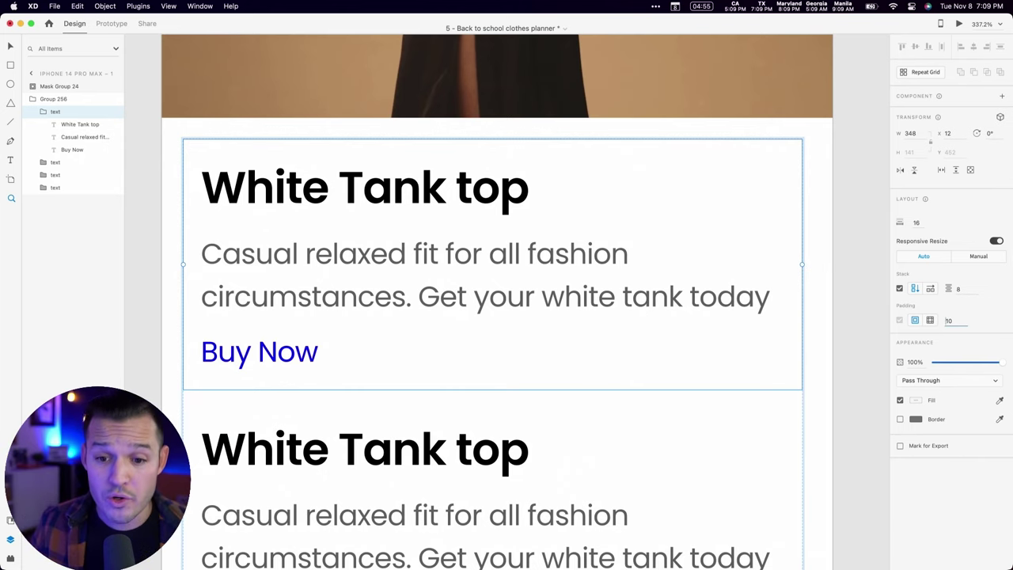
key(Down)
key(Down)
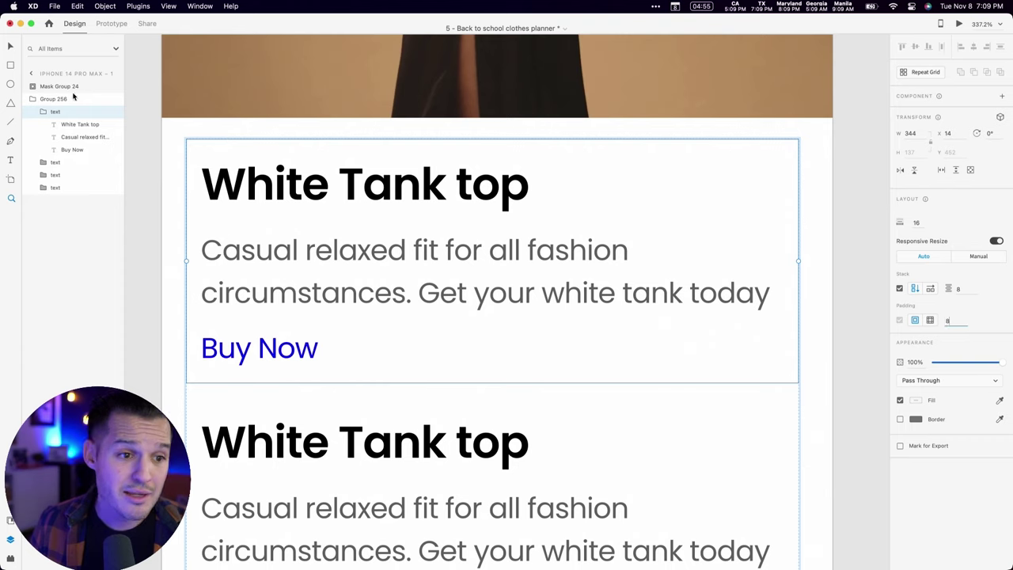
click(44, 113)
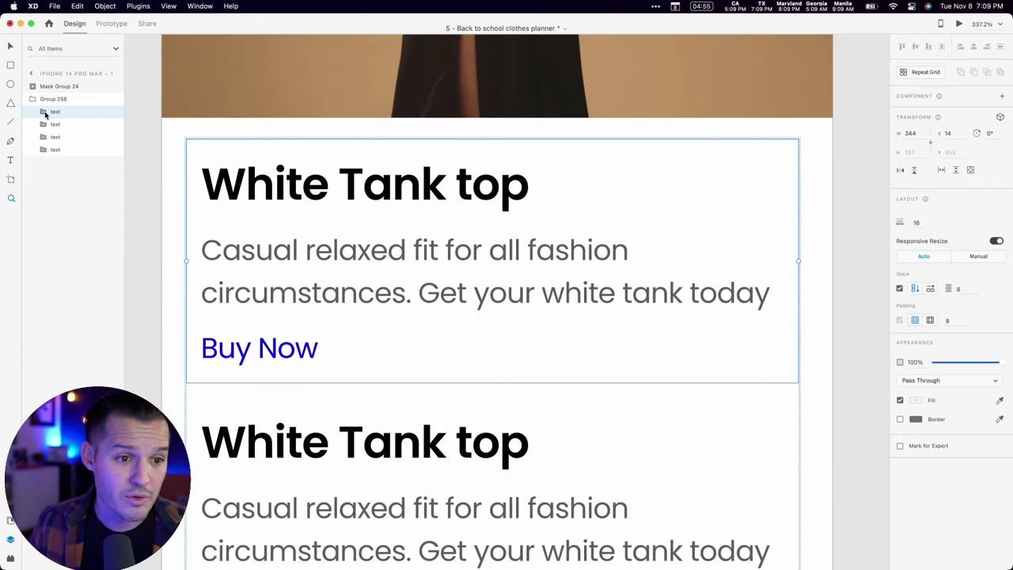
double_click(197, 201)
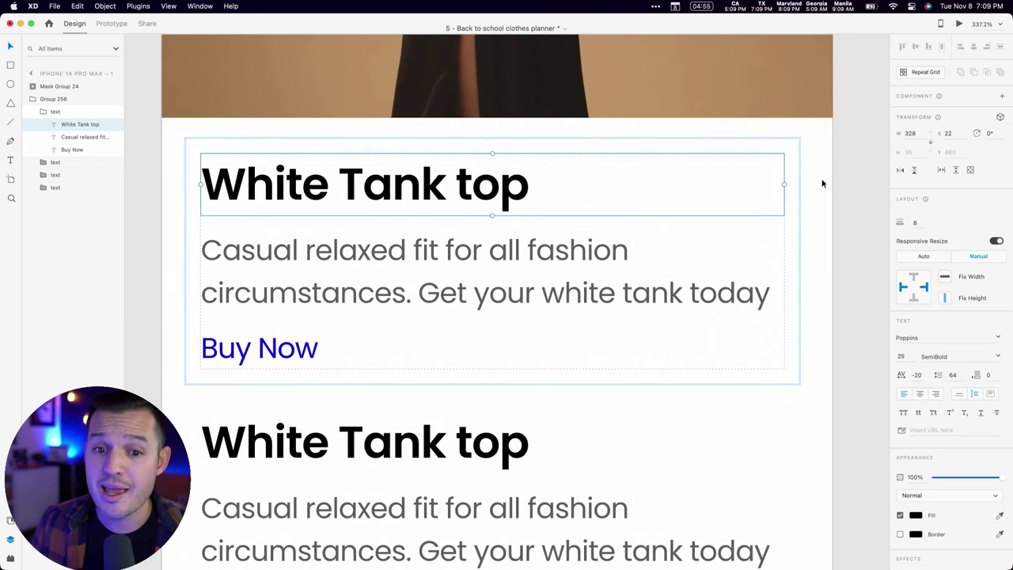
click(836, 259)
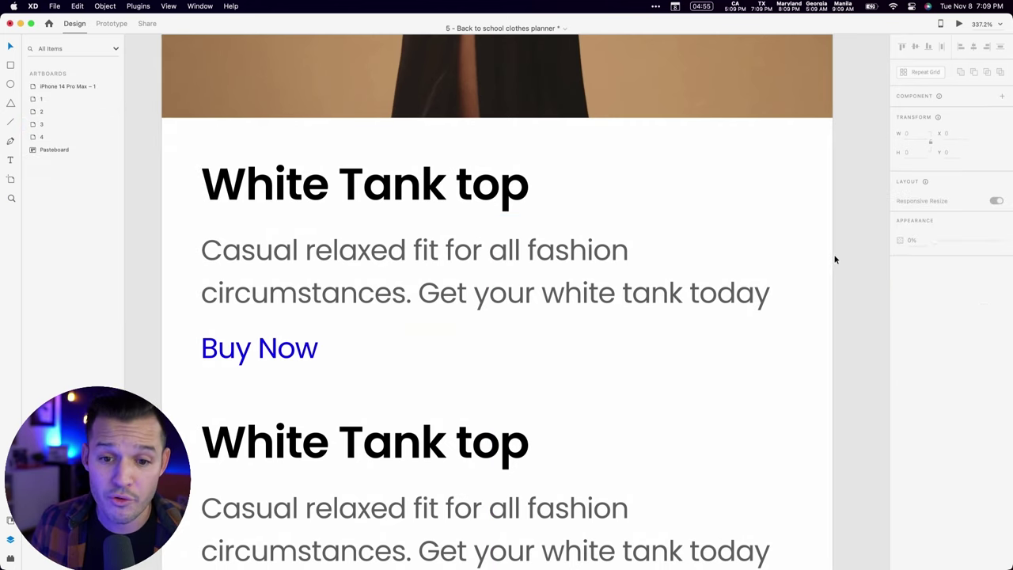
- Open the recent file "3 - Lake and River Activities finder" from the home screen
key(super+minus)
key(super+minus)
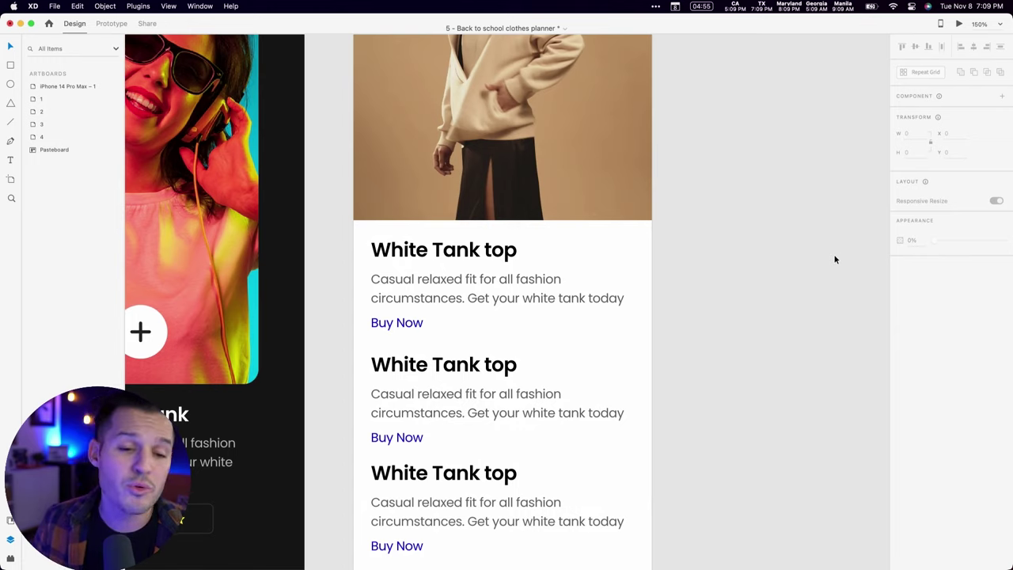
drag(724, 360, 736, 409)
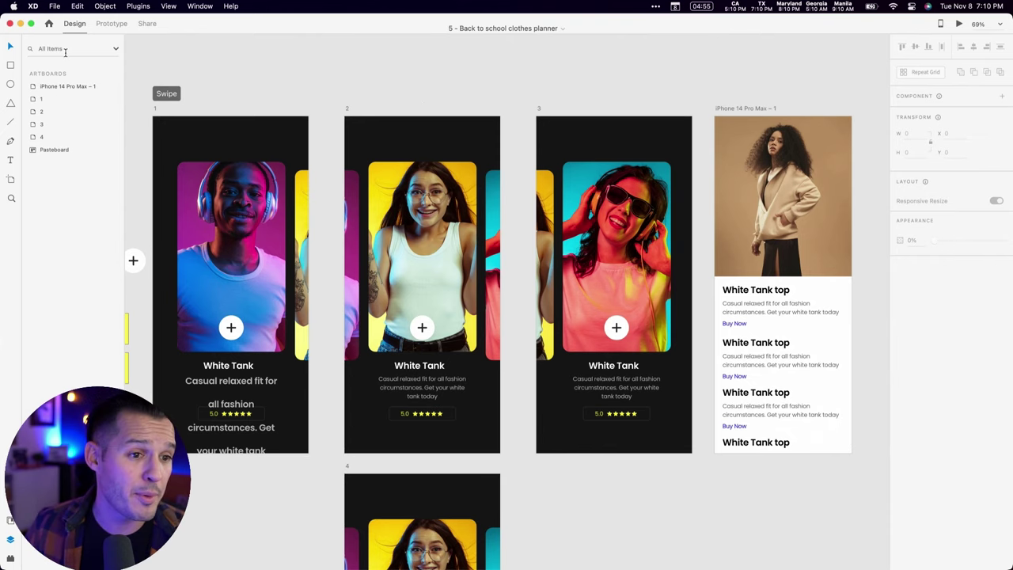
click(49, 25)
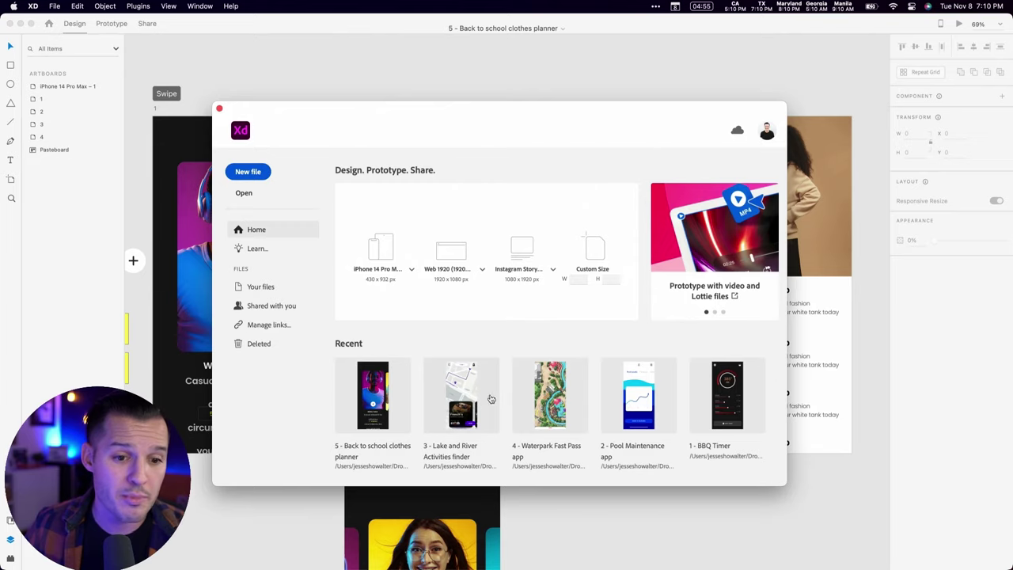
click(467, 396)
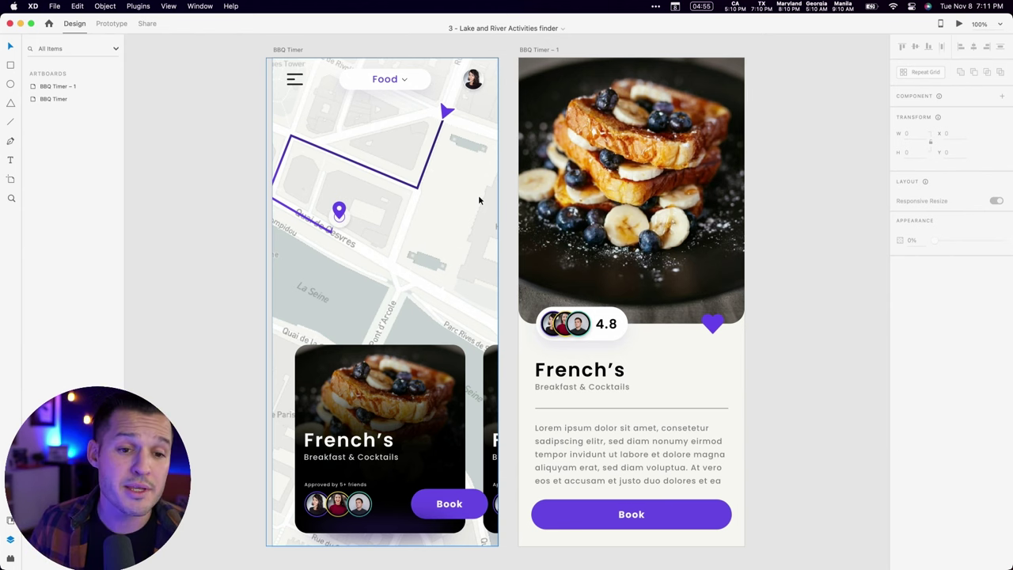
- Inspect the full extent of the map image behind the BBQ Timer artboard, then deselect it
double_click(478, 201)
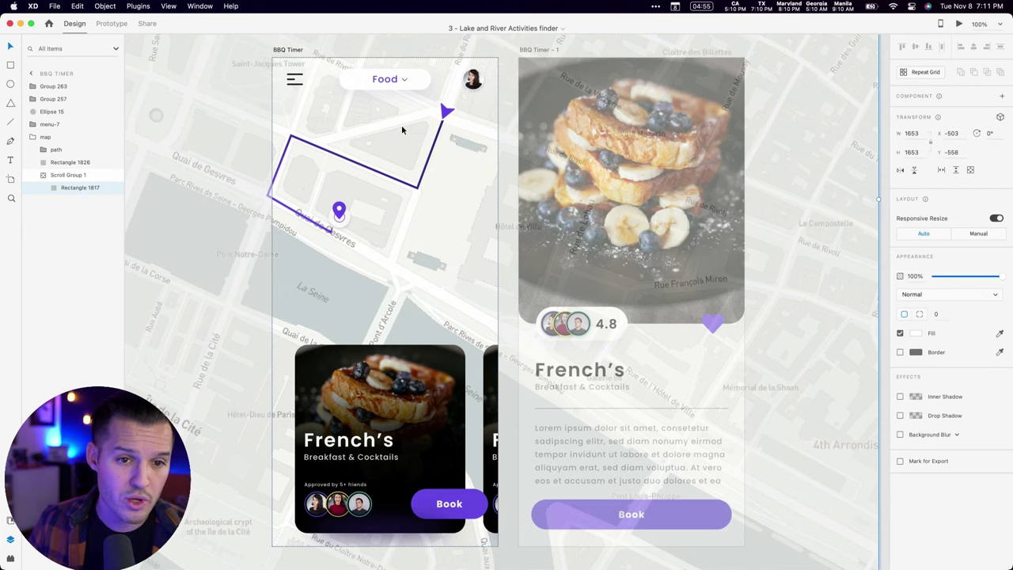
key(super+0)
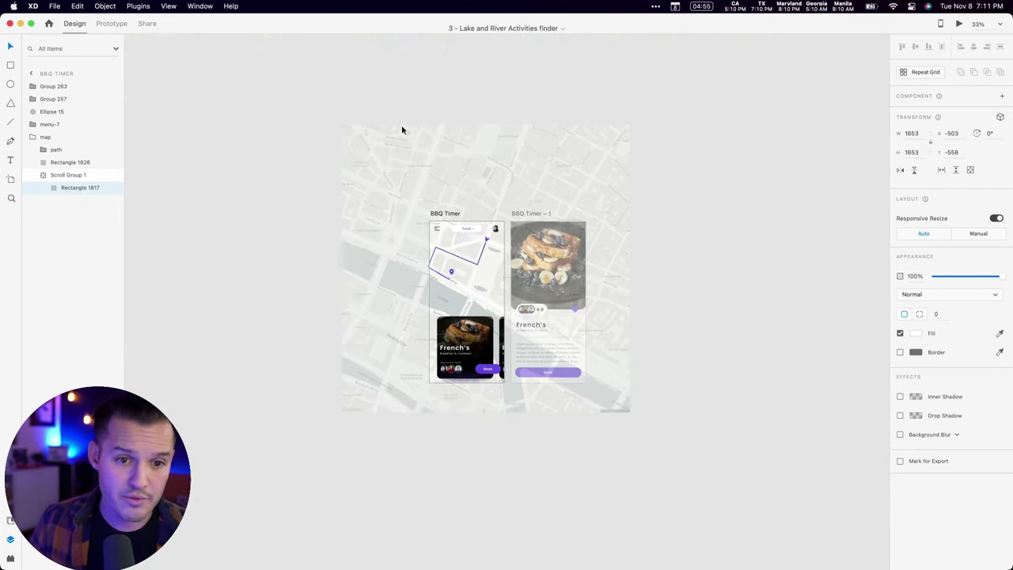
key(Escape)
click(692, 208)
key(z)
drag(645, 270, 409, 380)
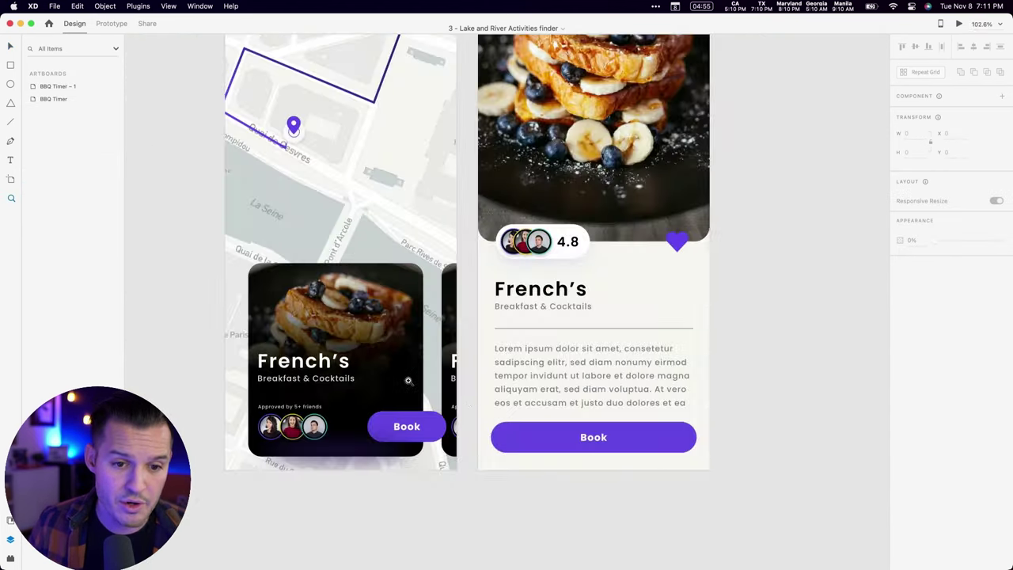
- Examine the layer nesting of the first card's Book label and the map's Scroll Group 1
key(v)
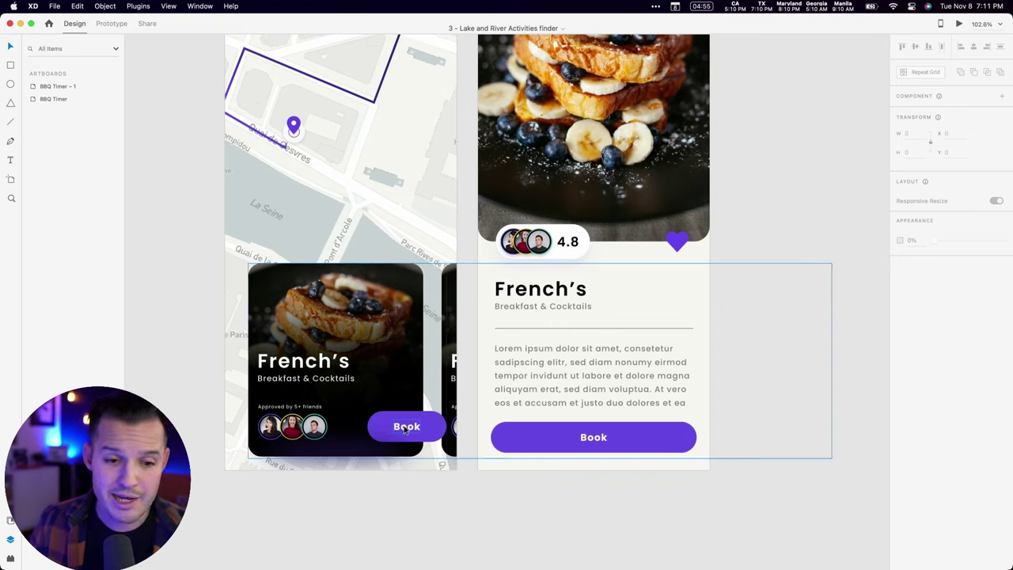
super+click(406, 428)
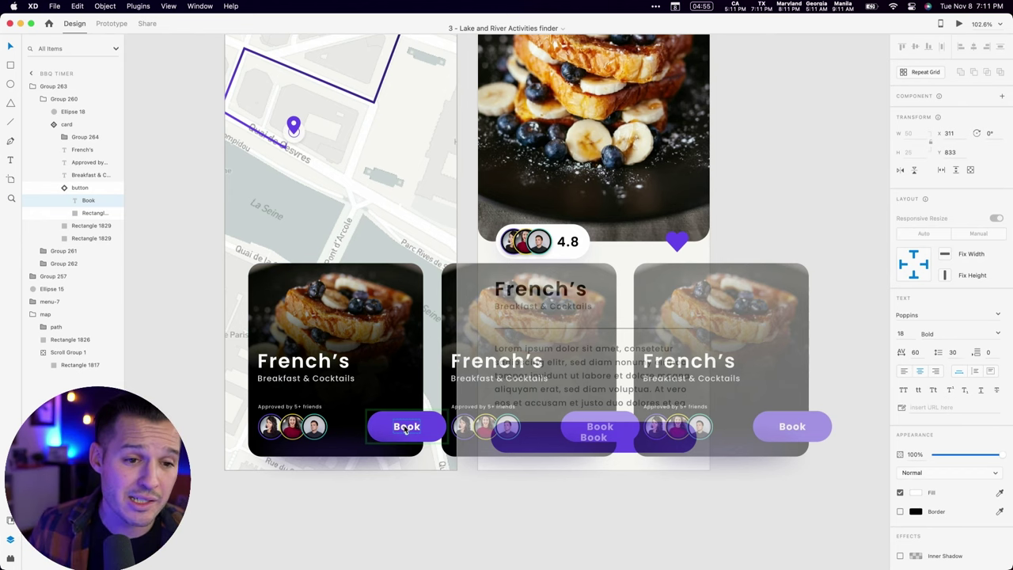
super+click(404, 221)
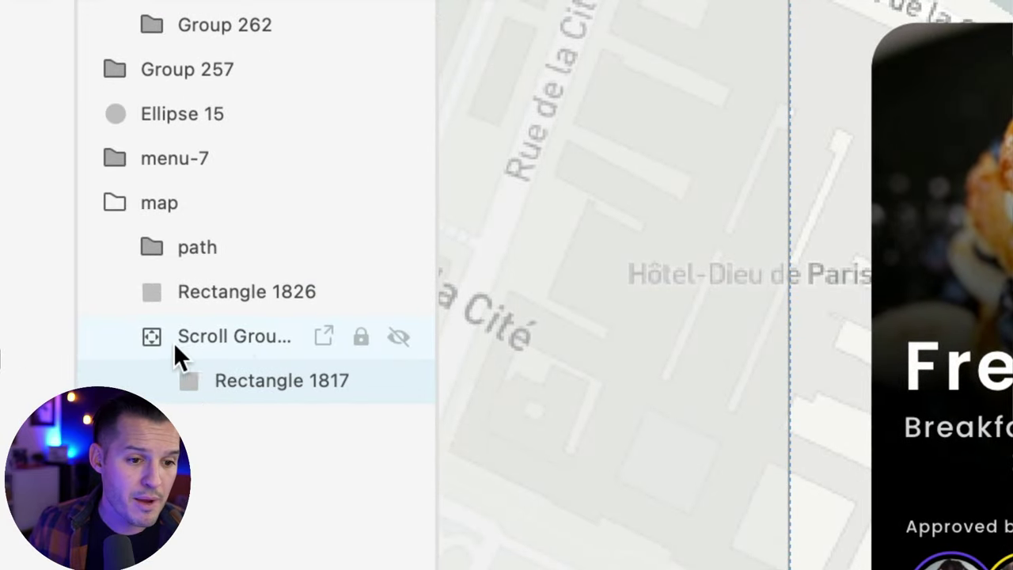
click(236, 343)
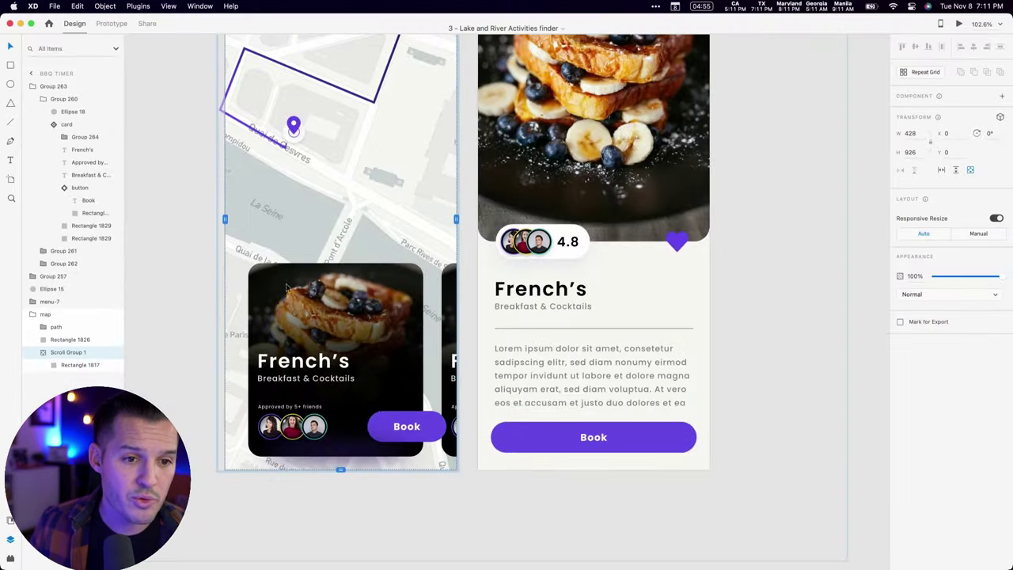
scroll(242, 145, up, 4)
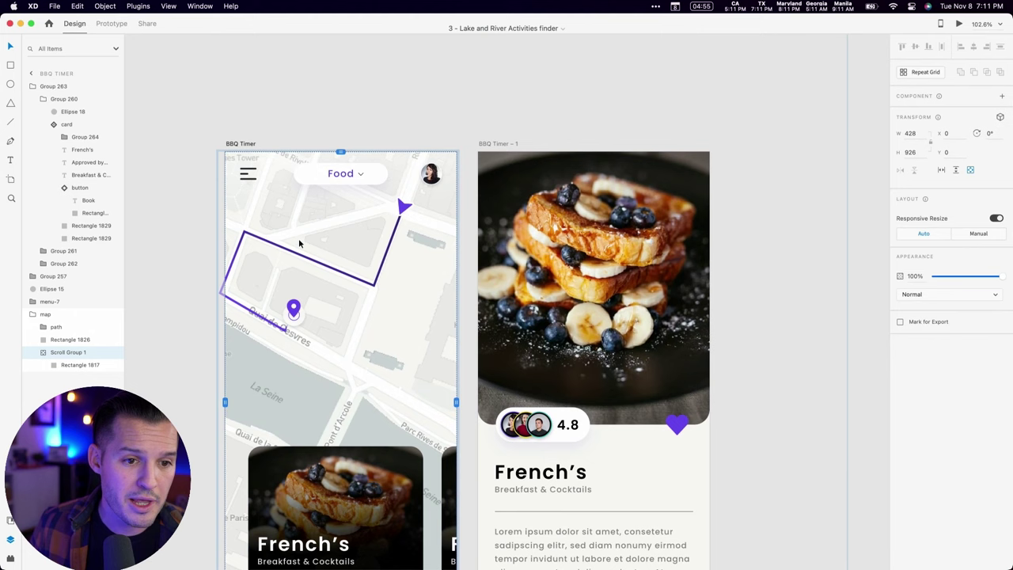
- Preview the BBQ Timer artboard, pan its map around, and close the preview
click(242, 145)
click(959, 24)
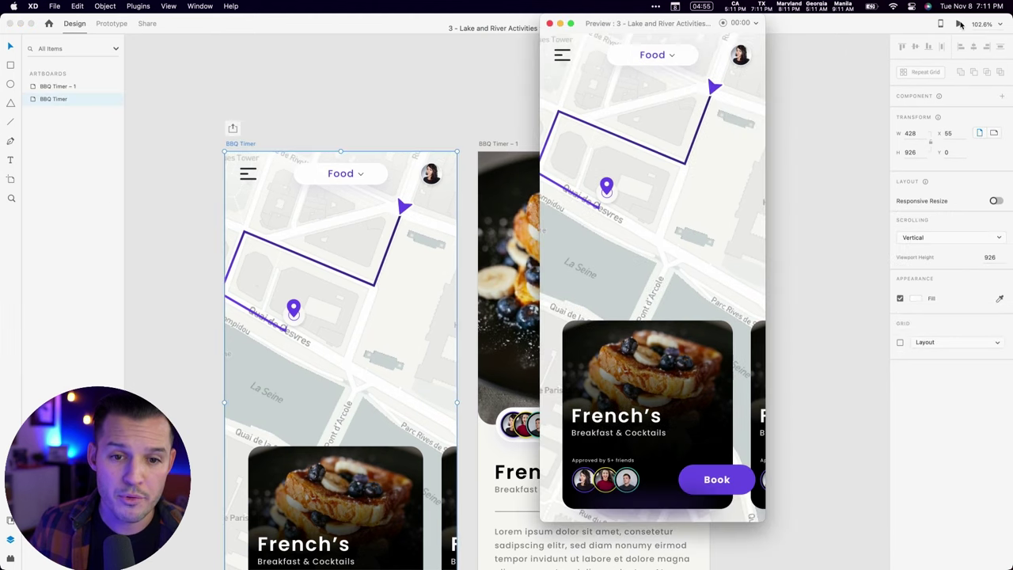
drag(694, 174, 576, 240)
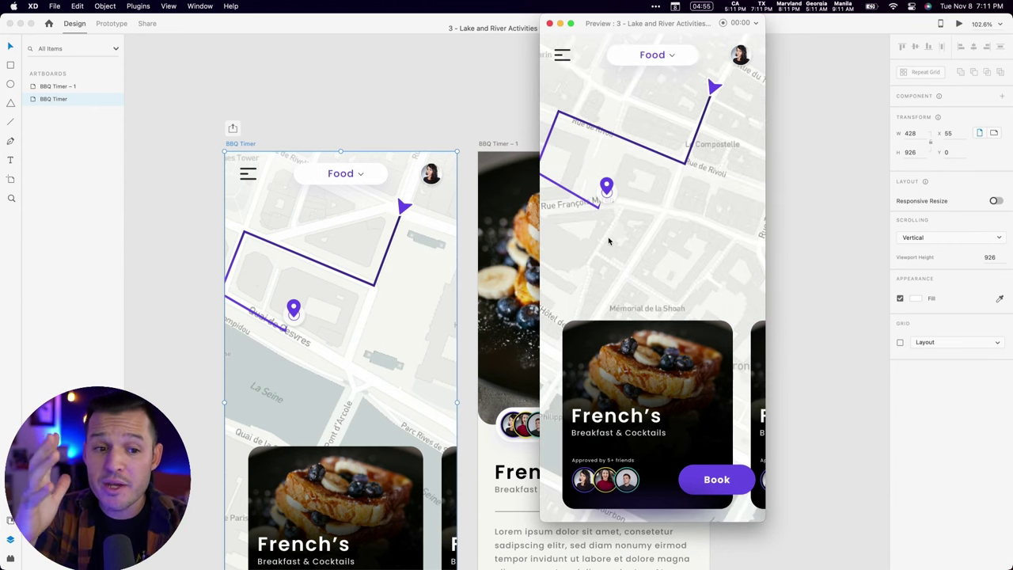
click(550, 27)
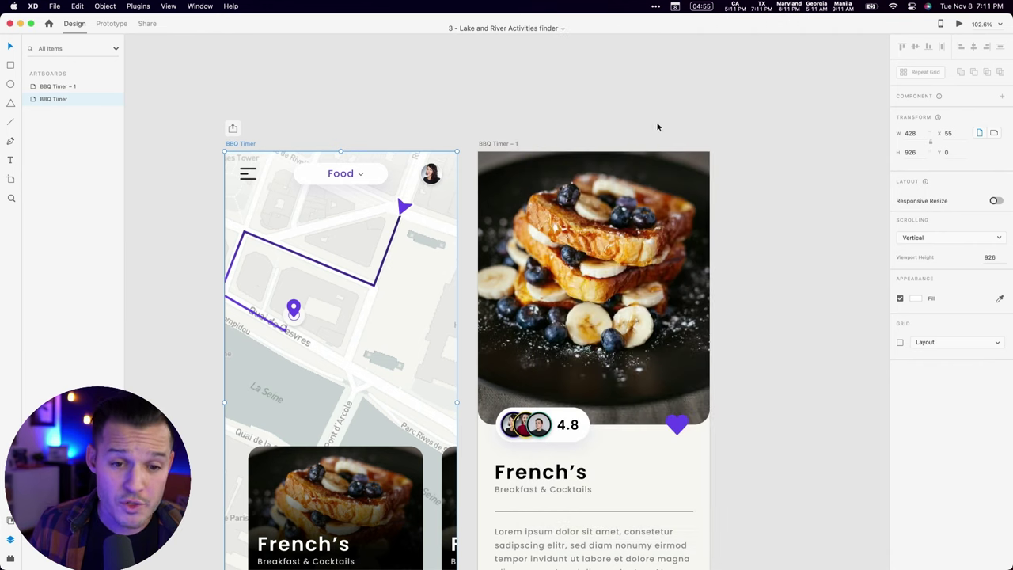
- Copy the map image Rectangle 1817 from the BBQ Timer artboard's Scroll Group 1
double_click(399, 329)
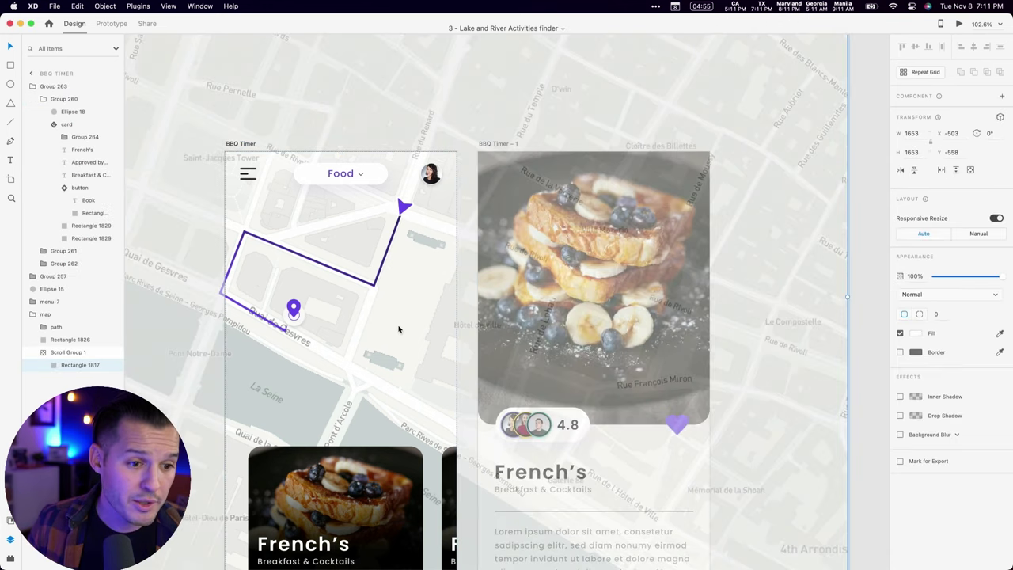
click(70, 350)
click(67, 368)
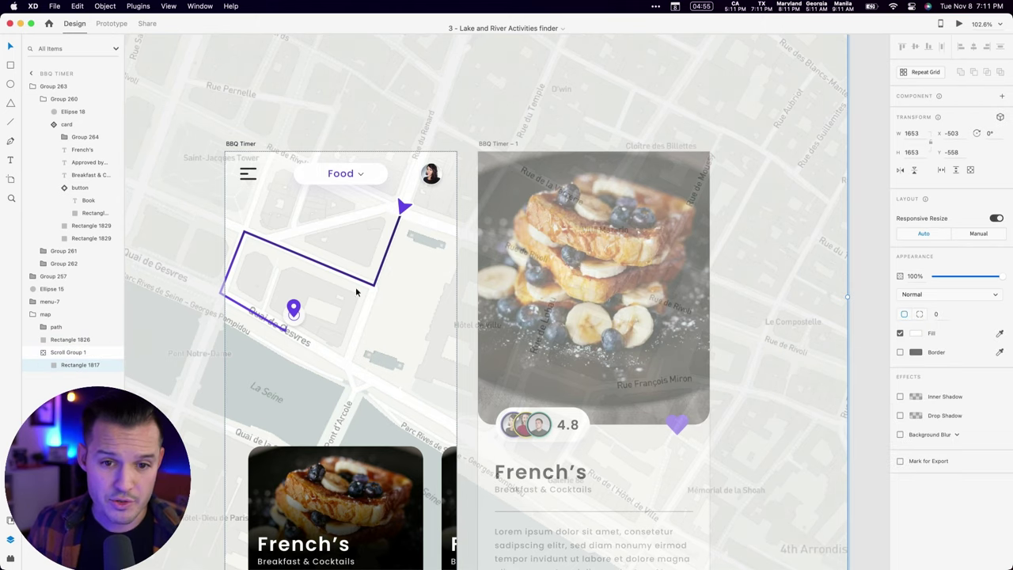
- Add an empty iPhone 14 Pro Max artboard beside the French's detail screen
click(859, 202)
drag(859, 203, 513, 161)
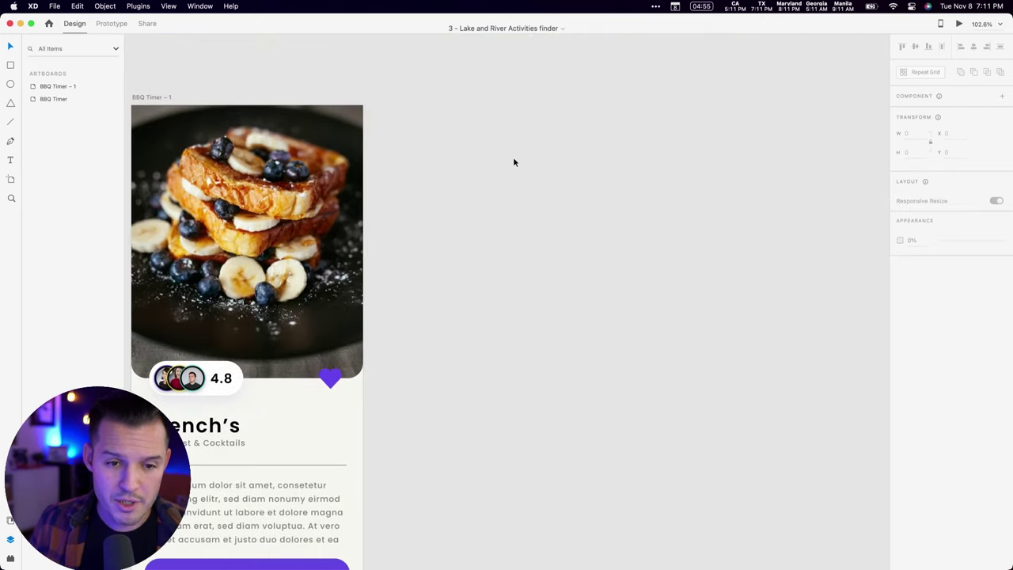
key(a)
click(949, 63)
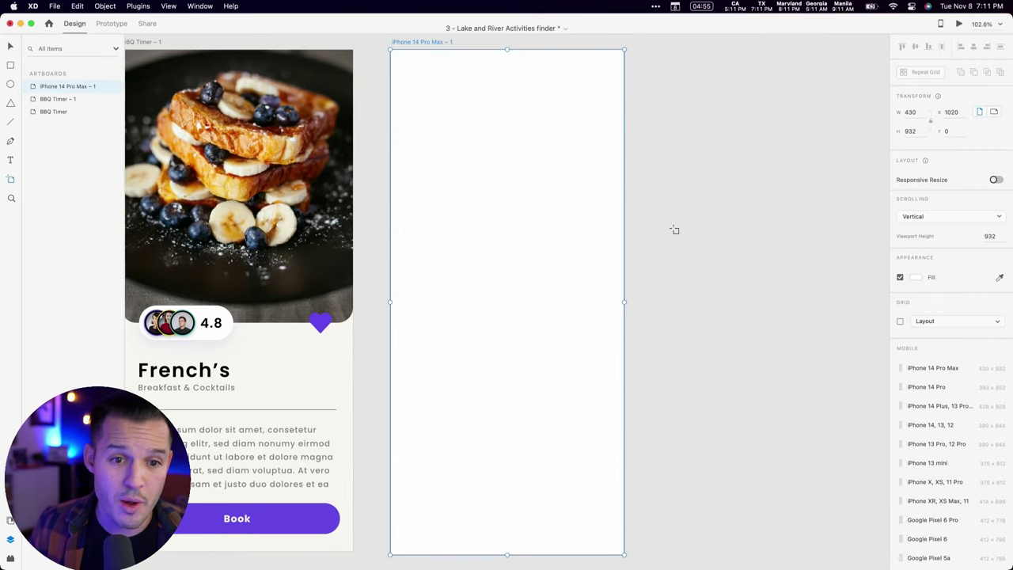
key(v)
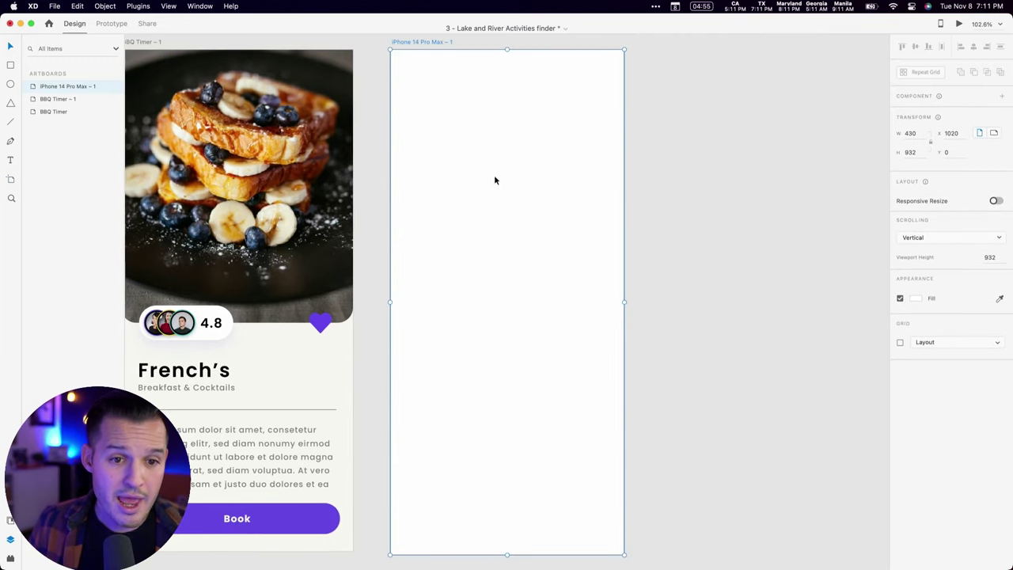
- Paste the copied map image onto the new iPhone 14 Pro Max artboard and deselect it
key(super+v)
key(super+0)
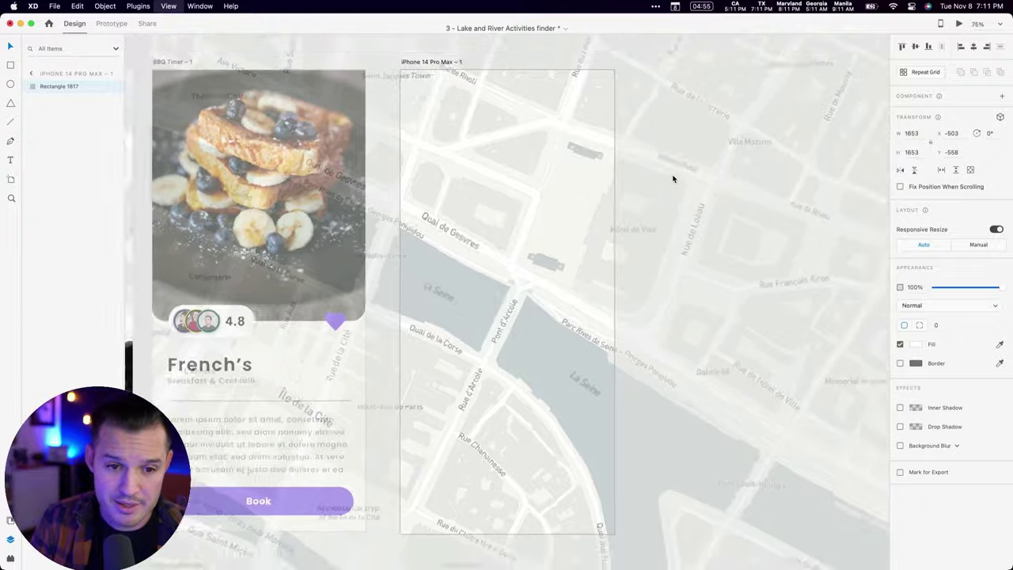
click(713, 209)
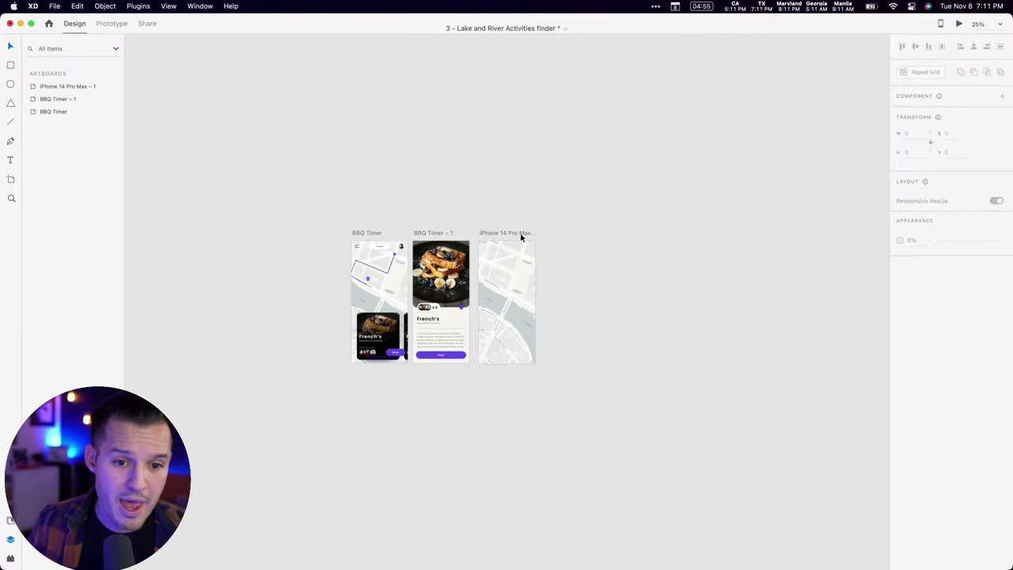
- Move the new map artboard away from the other two artboards, to about X 2126
drag(521, 236, 666, 234)
key(z)
click(771, 372)
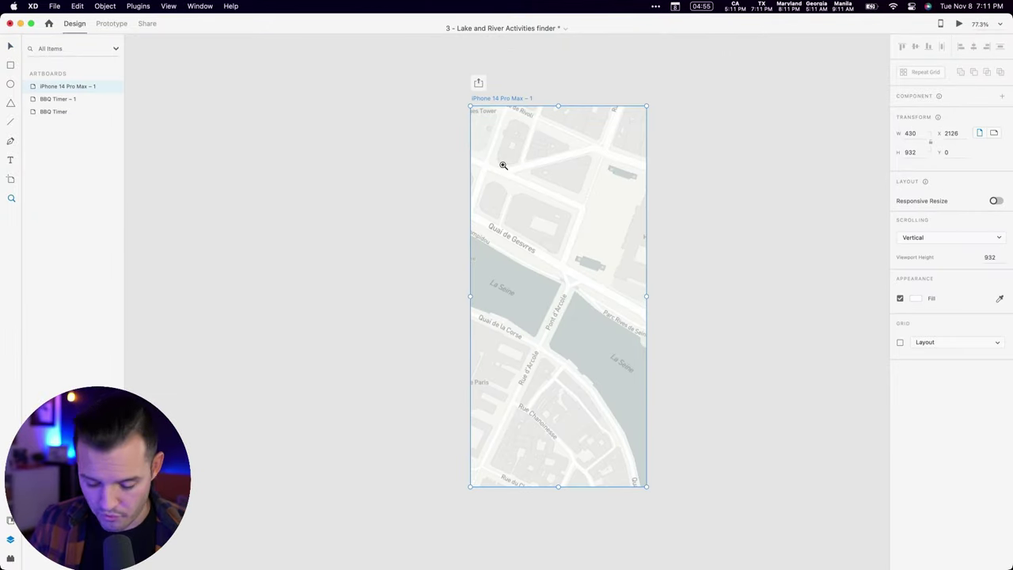
- Turn the pasted map image on the new artboard into a scroll group that pans both horizontally and vertically
scroll(683, 314, up, 1)
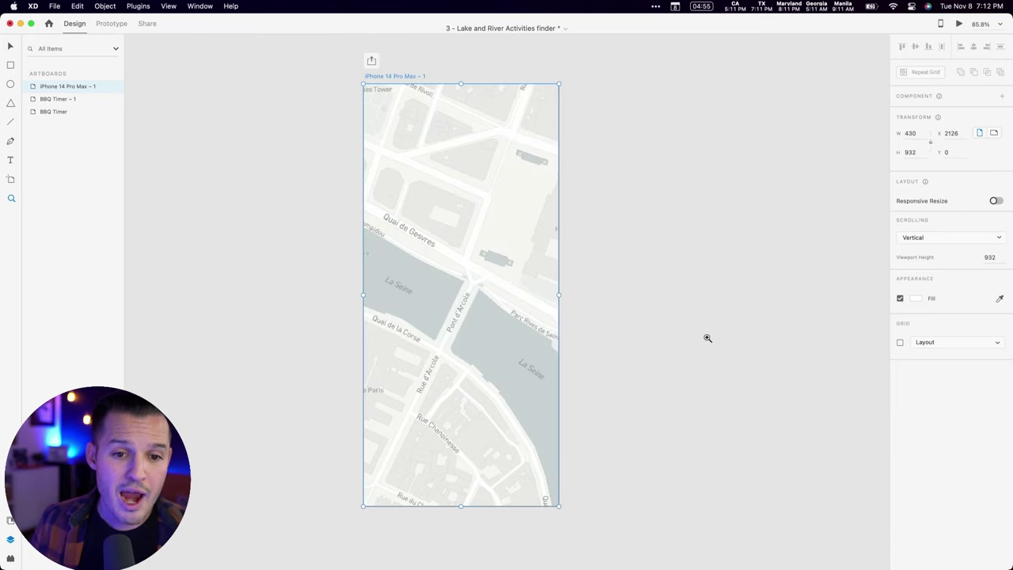
click(417, 96)
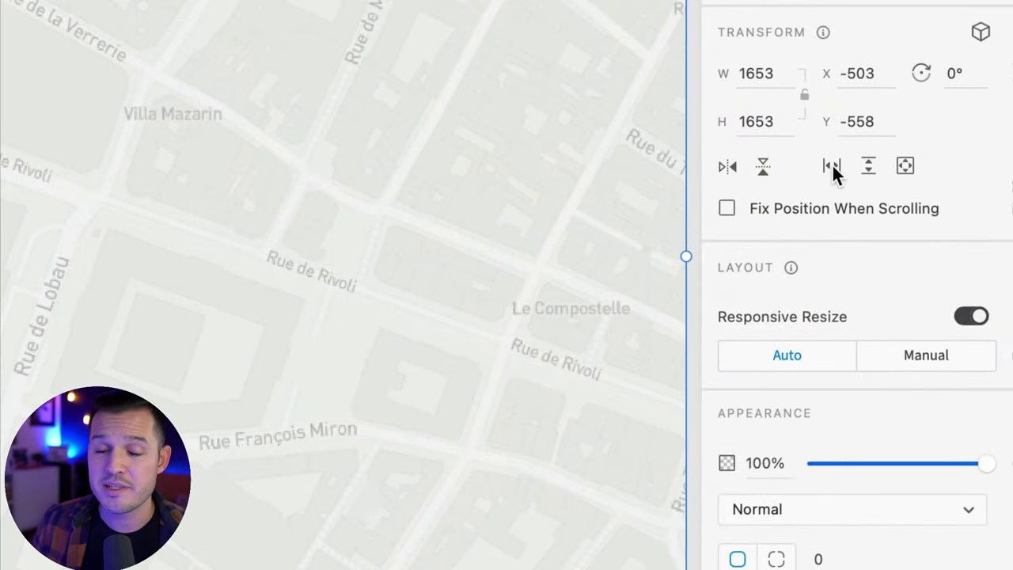
mouse_move(833, 168)
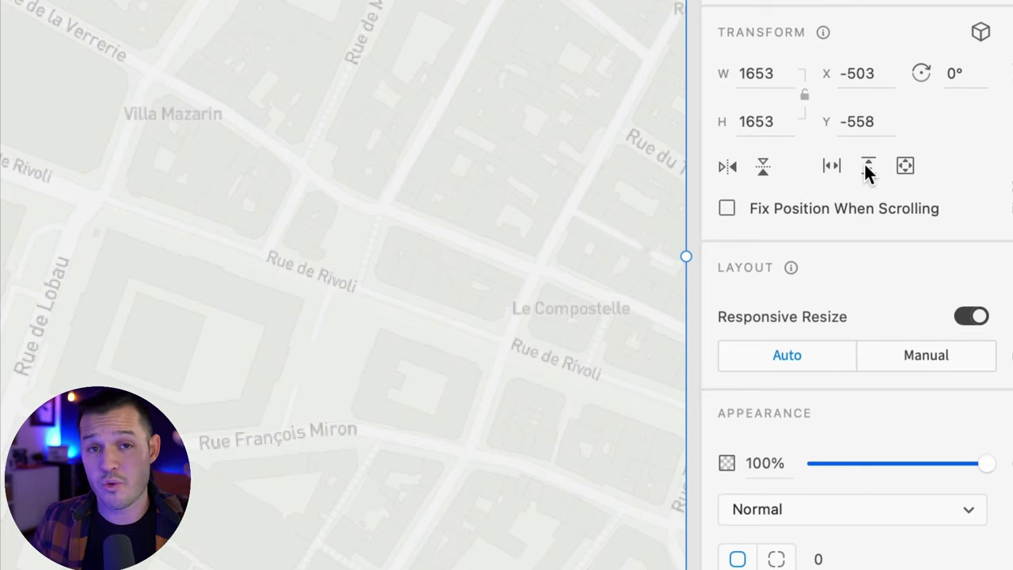
click(905, 166)
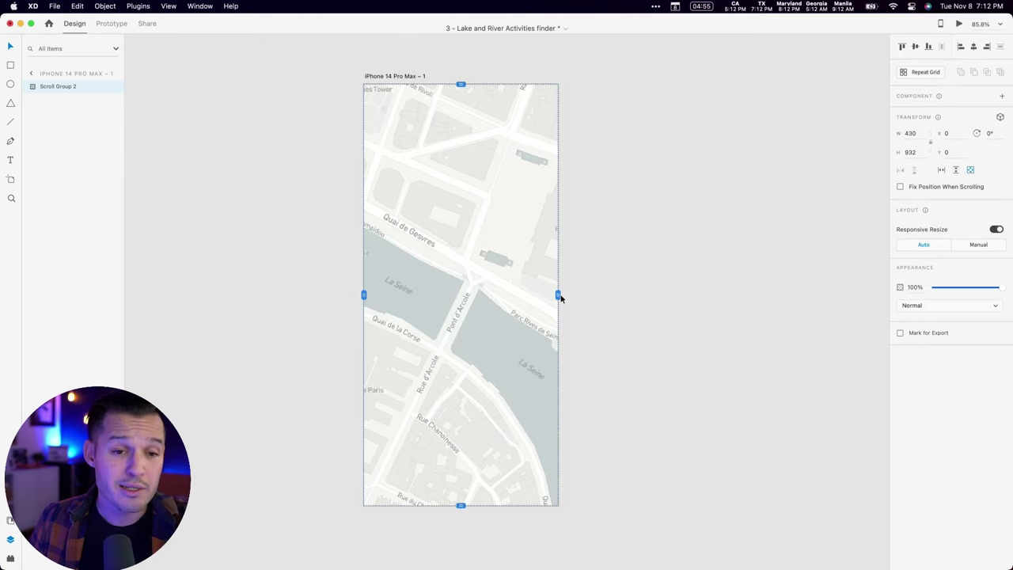
- Reposition the map image inside its scroll group to about X -611, Y -360, then deselect it
click(562, 193)
double_click(471, 195)
key(super+minus)
key(super+minus)
key(super+minus)
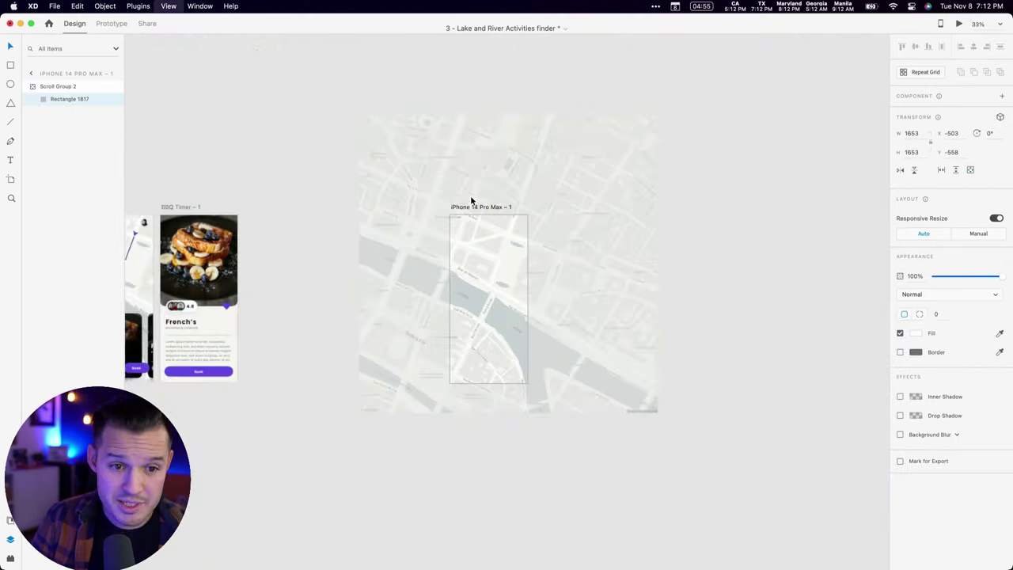
drag(496, 285, 477, 326)
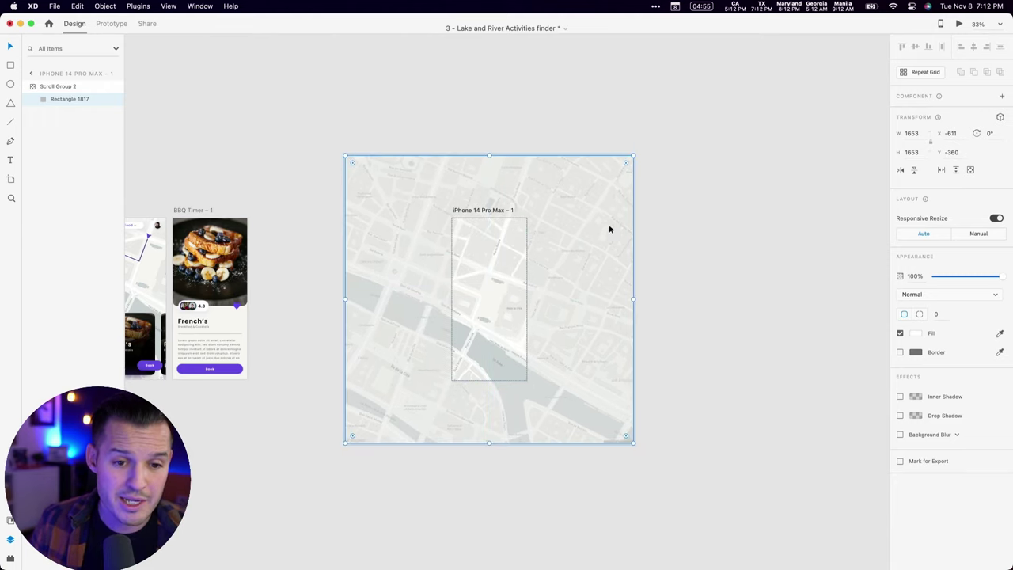
click(678, 212)
- Preview the iPhone 14 Pro Max map artboard, pan the map in every direction and close the preview
key(z)
click(525, 280)
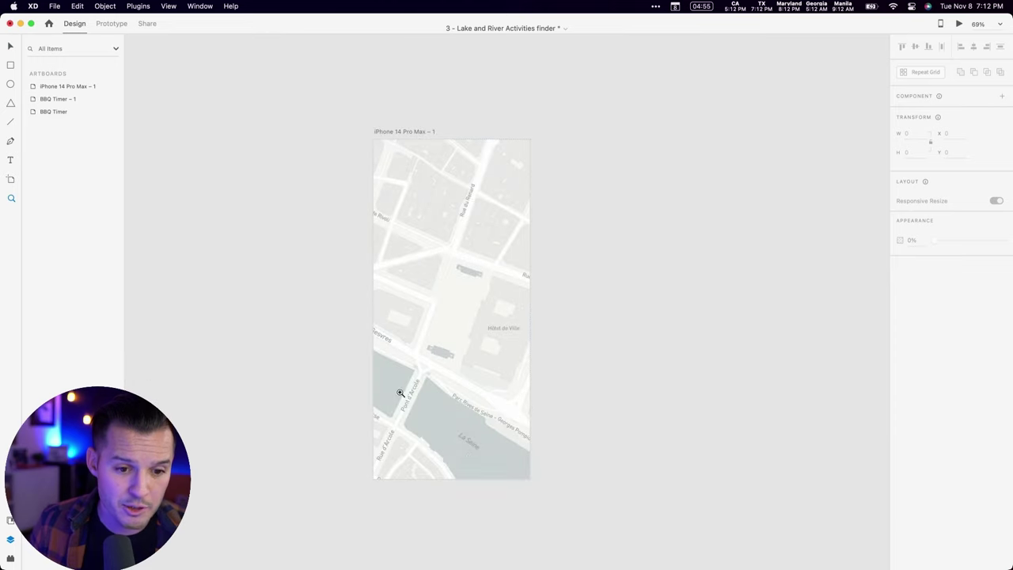
key(v)
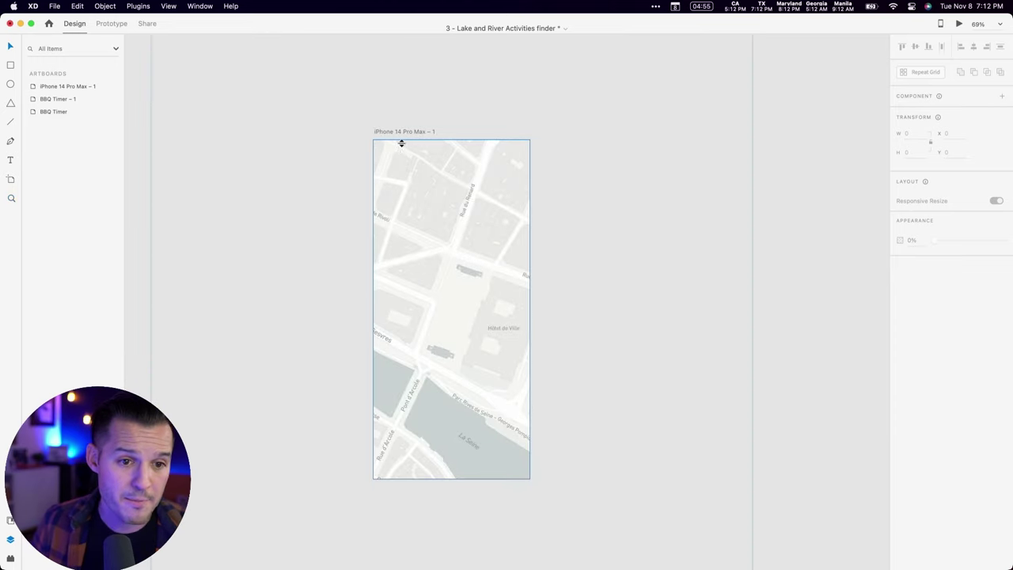
click(410, 133)
click(959, 25)
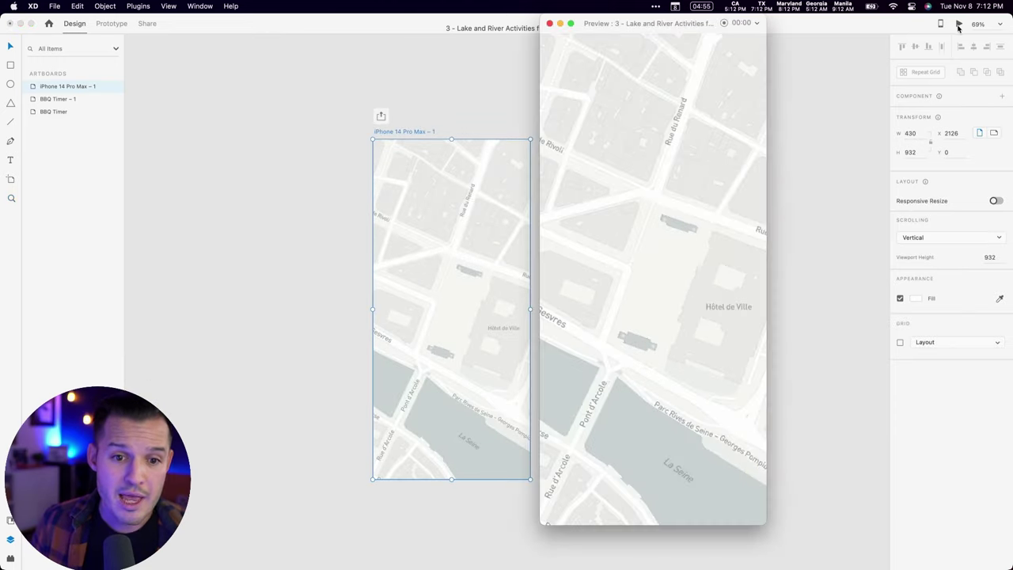
scroll(685, 232, up, 10)
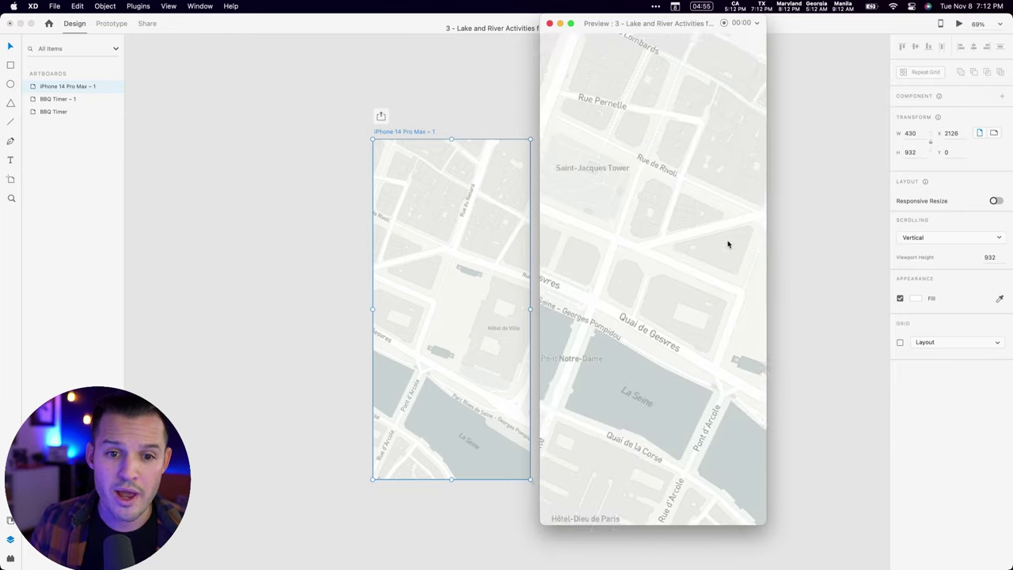
scroll(711, 326, up, 10)
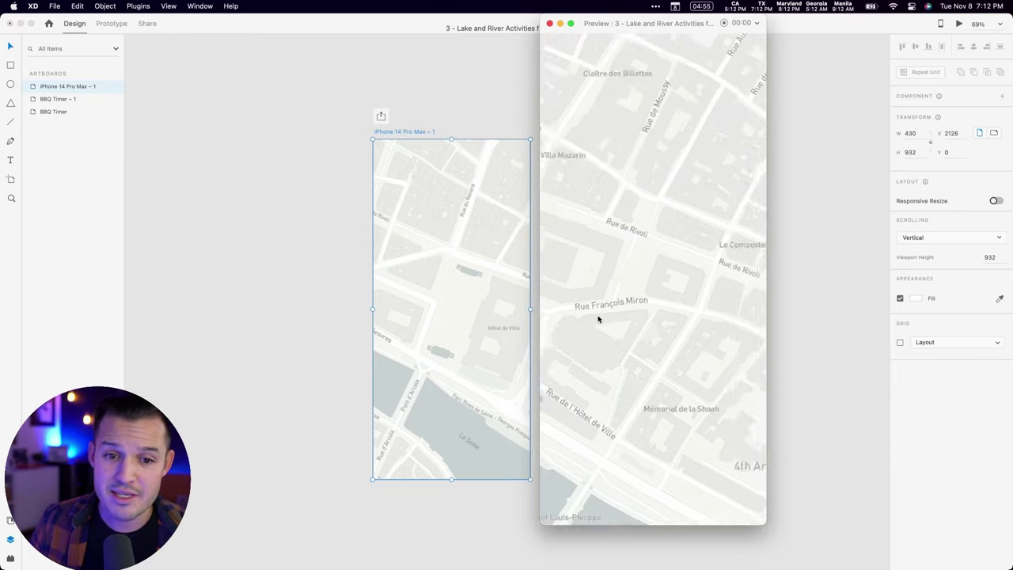
scroll(634, 301, down, 10)
scroll(681, 174, up, 5)
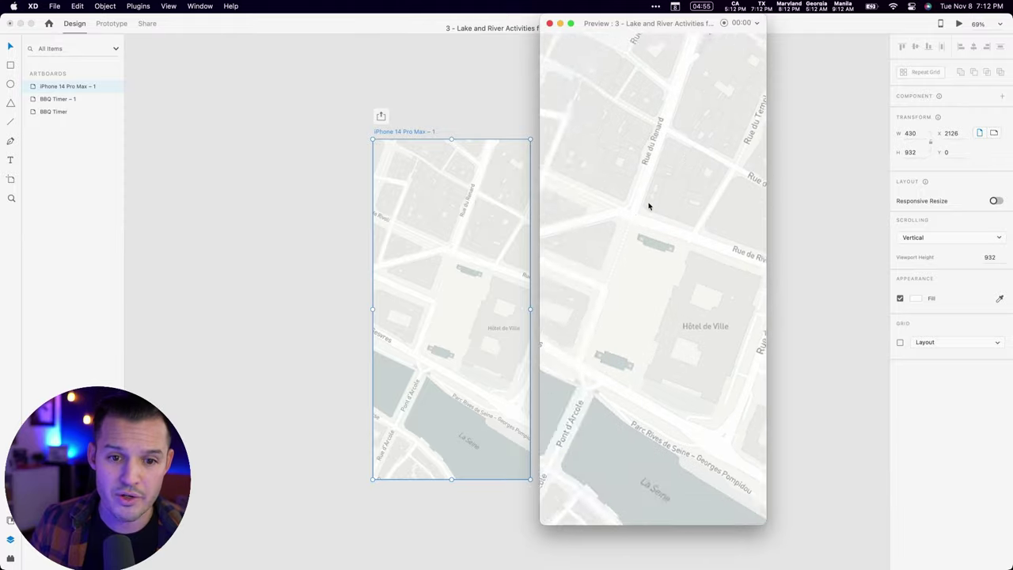
scroll(648, 222, right, 2)
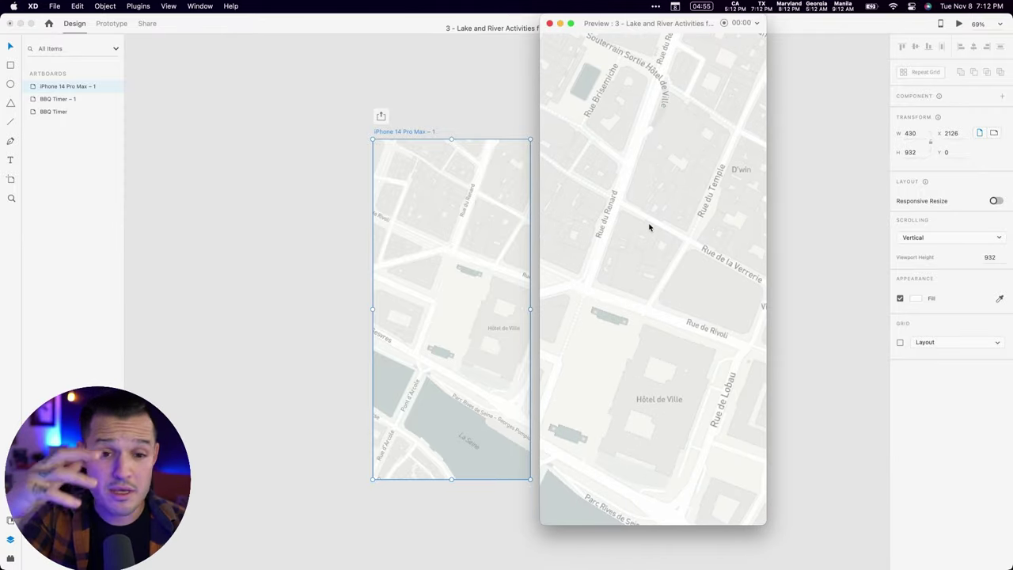
click(550, 22)
- Inside Scroll Group 2, draw a circle about 42 px wide beside the Bagel Market label, without border and filled with the saved purple
double_click(480, 238)
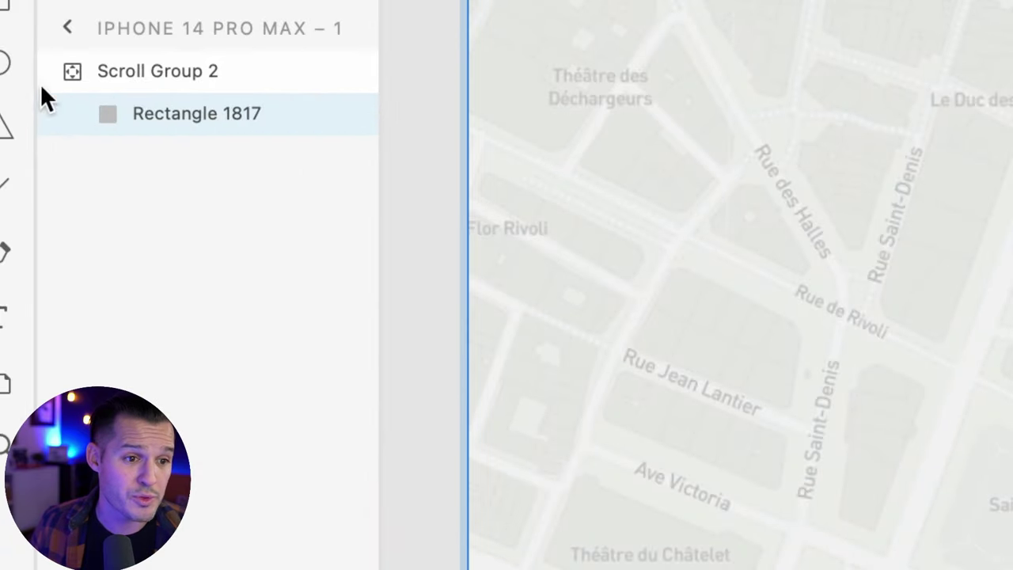
click(51, 87)
click(57, 100)
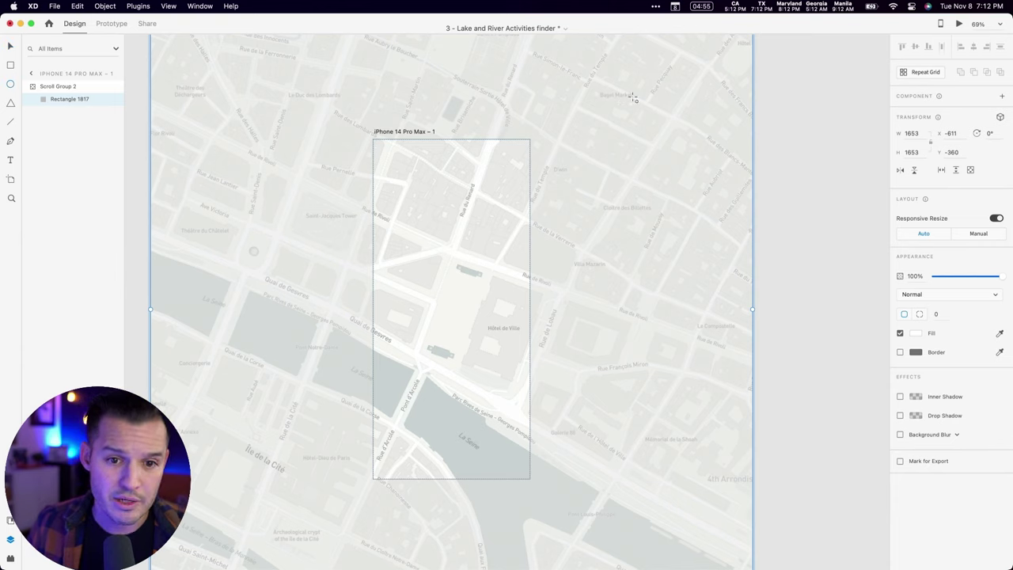
drag(643, 96, 659, 112)
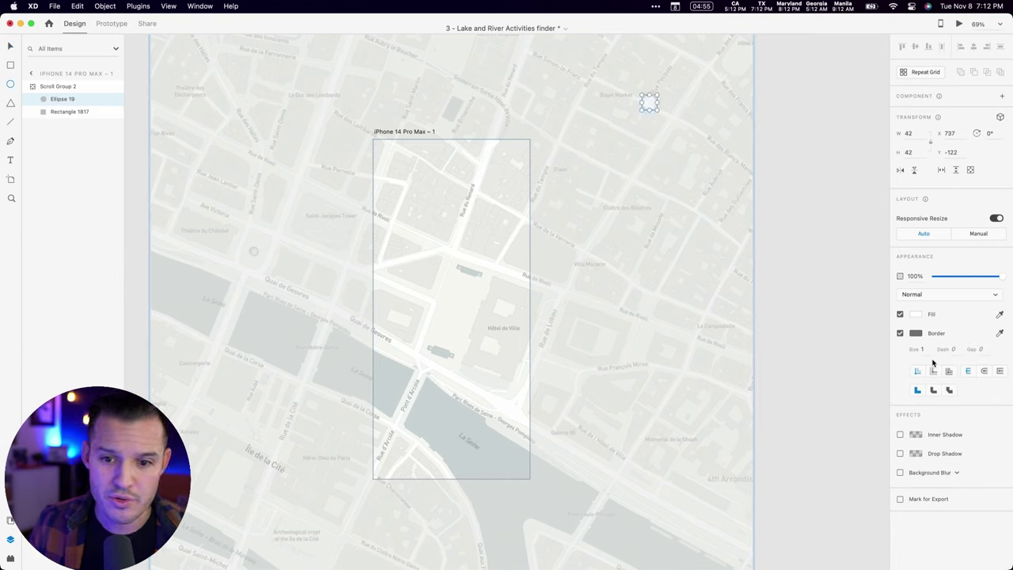
click(899, 333)
click(916, 314)
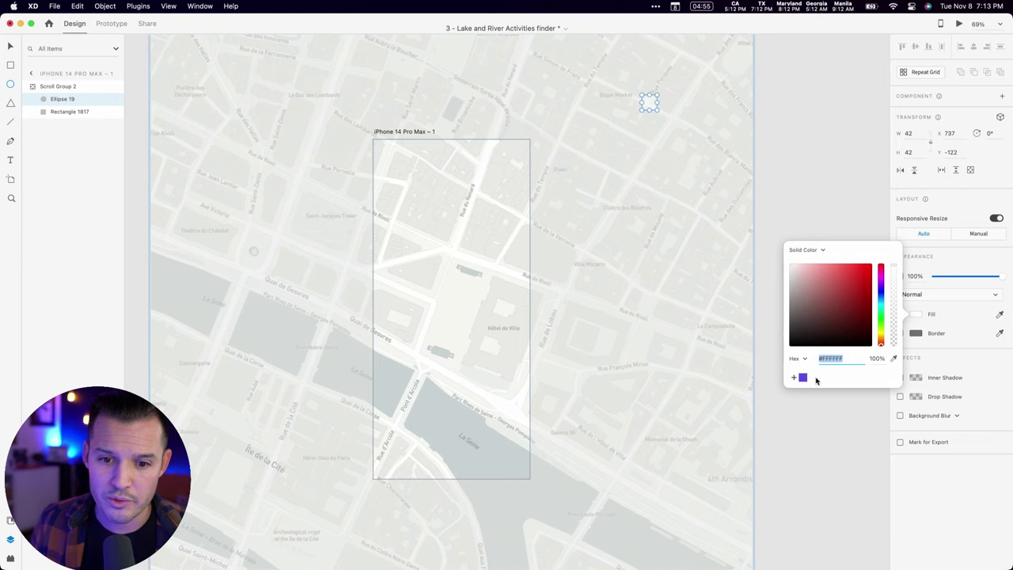
click(803, 378)
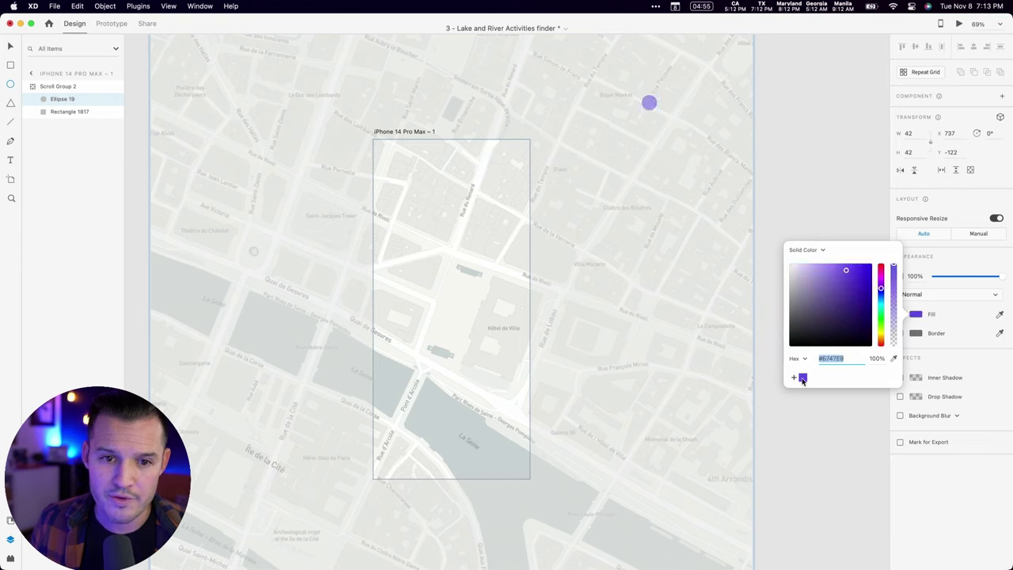
- Rename the purple circle's layer as POI
double_click(61, 99)
text(PO)
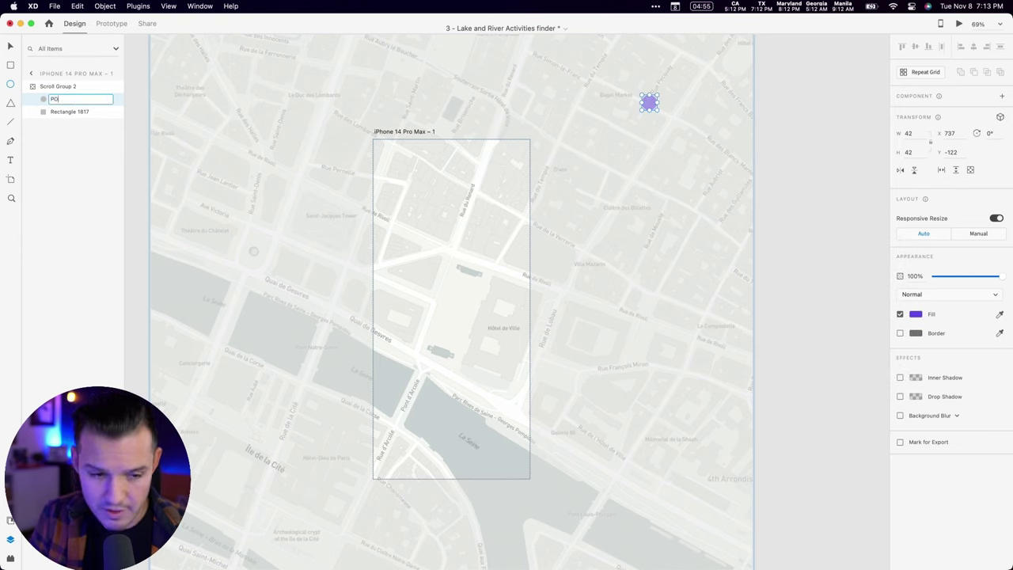
text(I)
key(Return)
- Preview the map scroll group and pan it to the purple POI marker
click(68, 87)
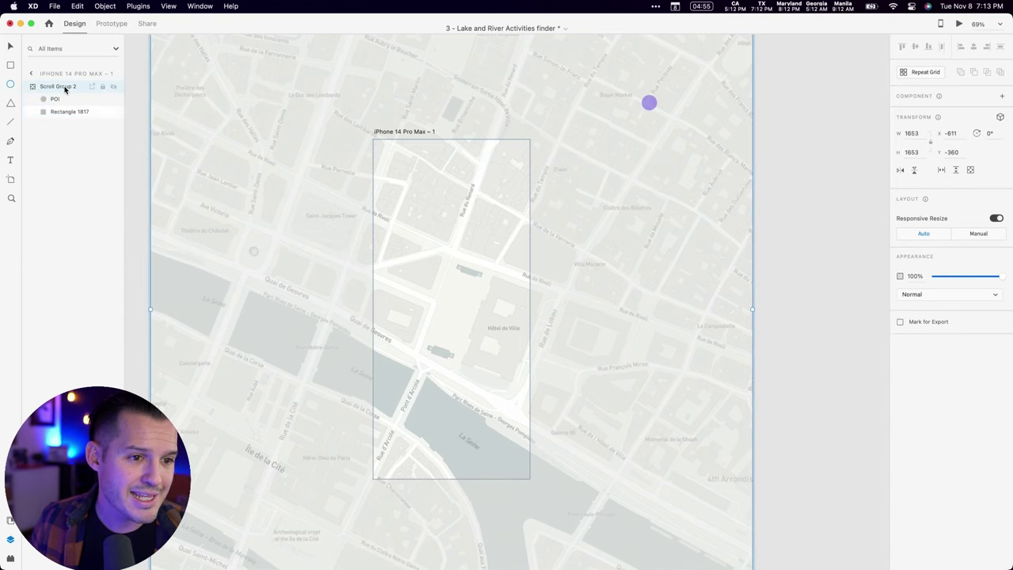
click(958, 25)
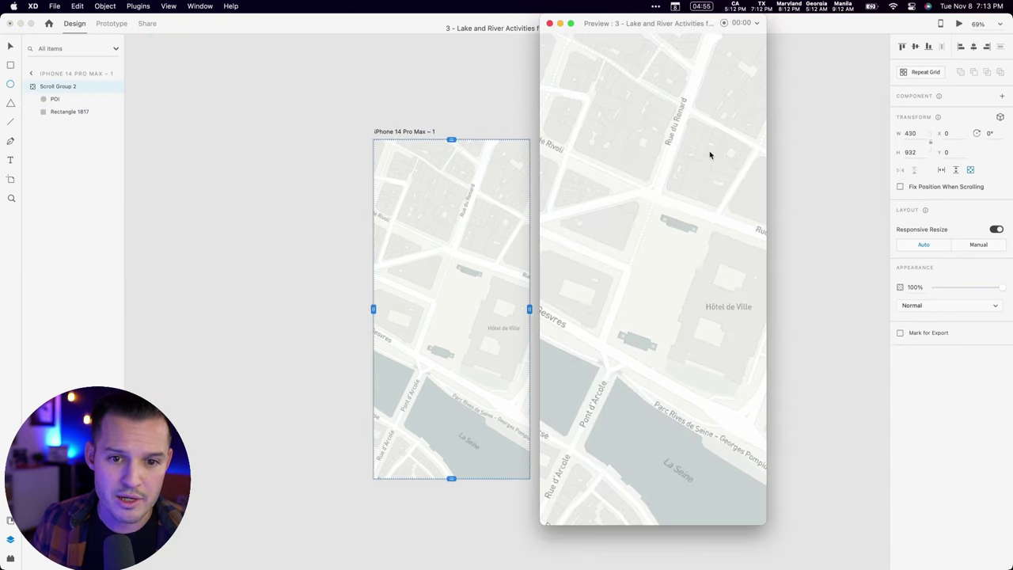
scroll(710, 155, up, 10)
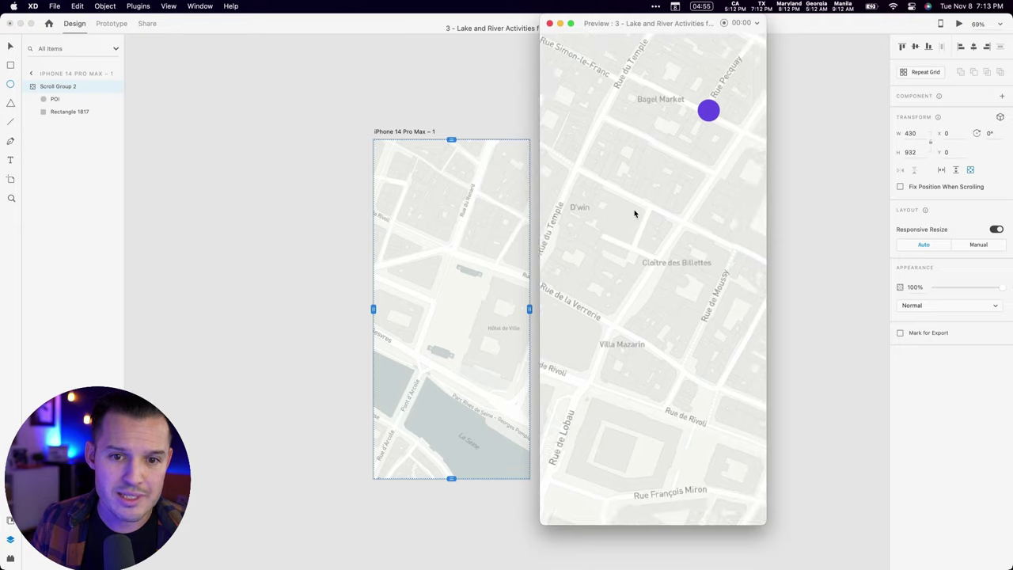
drag(634, 213, 657, 212)
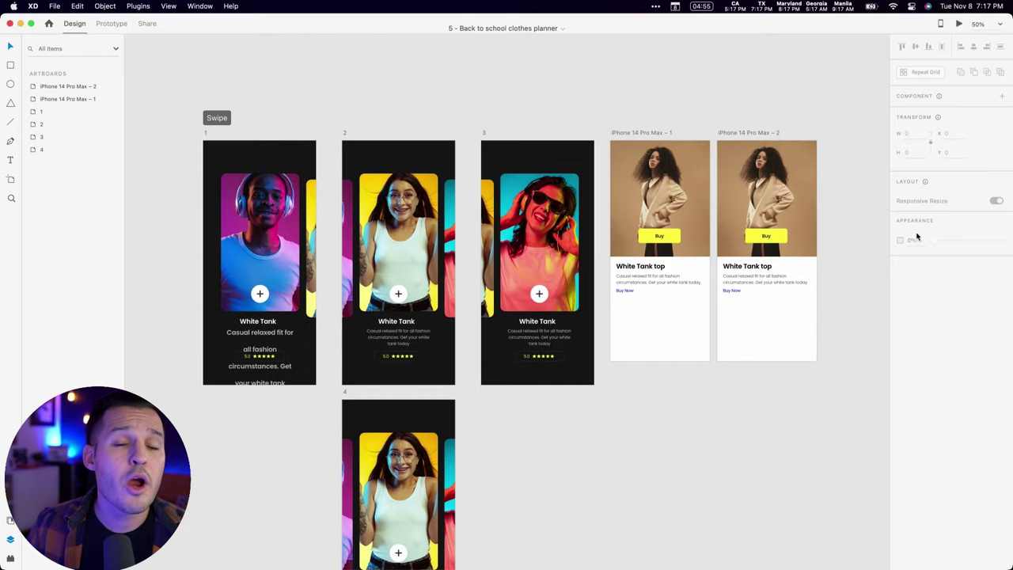
- In the clothes planner, move the product text group on iPhone 14 Pro Max – 2 down to Y 684
key(z)
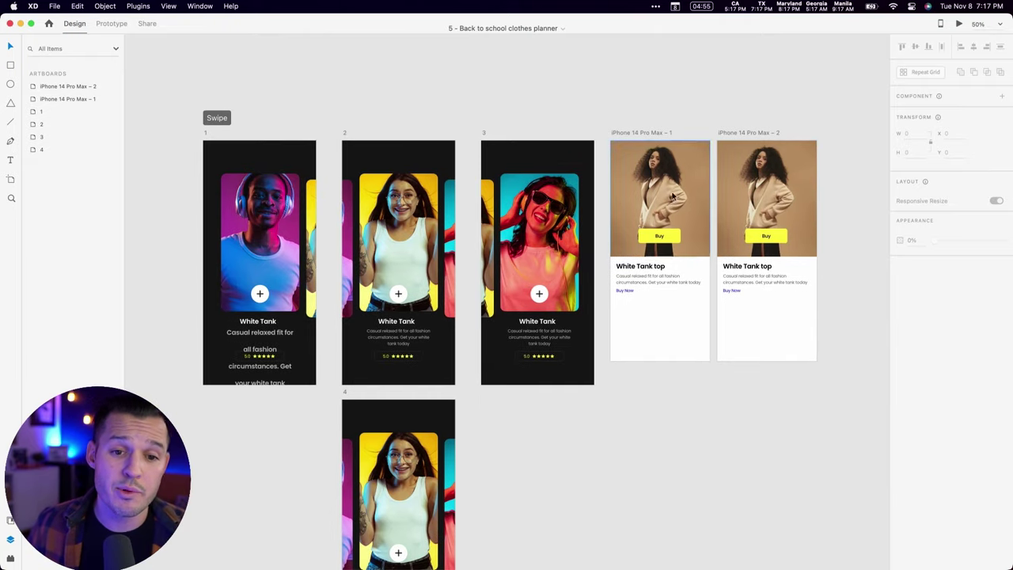
drag(594, 136, 818, 383)
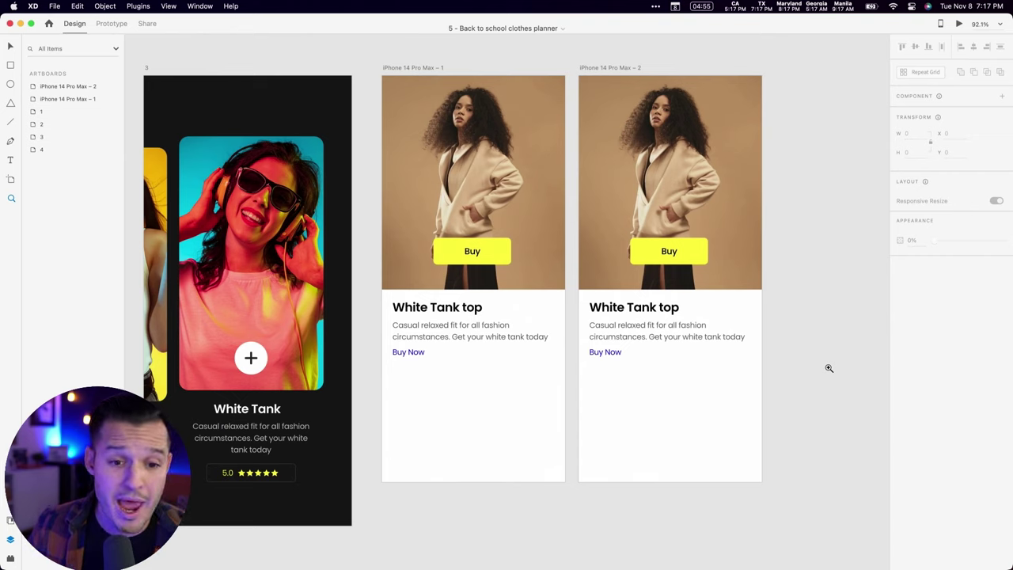
key(v)
click(440, 323)
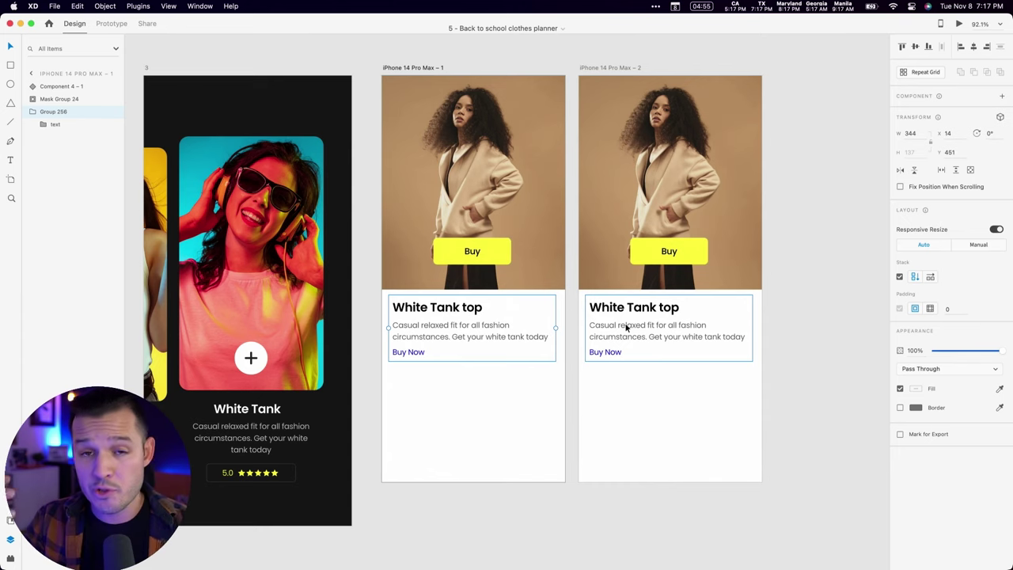
drag(625, 327, 653, 442)
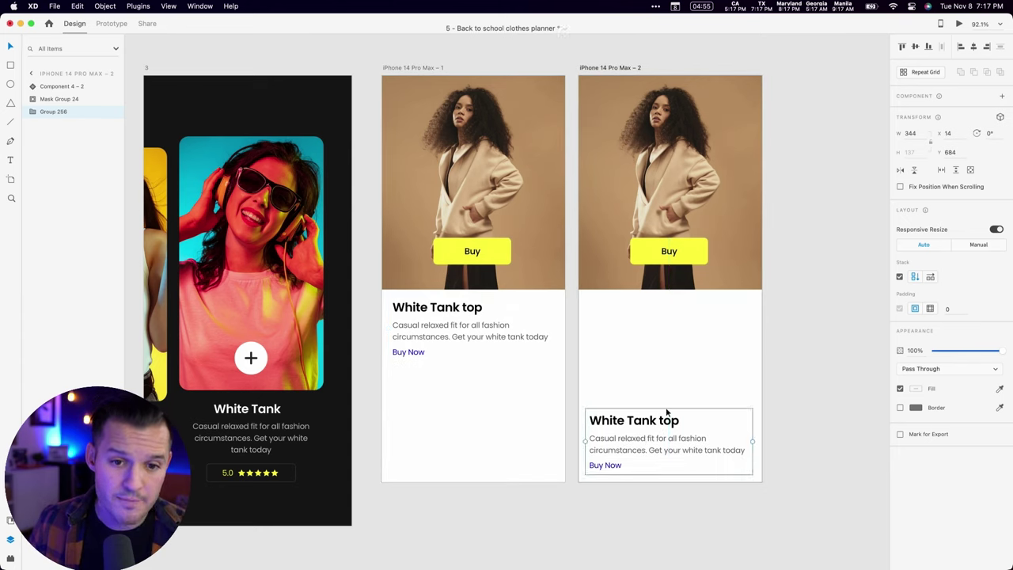
- Extend the masked photo on iPhone 14 Pro Max – 2 down to just above the text and move the Buy button near its lower edge
double_click(730, 268)
drag(671, 289, 676, 402)
click(816, 298)
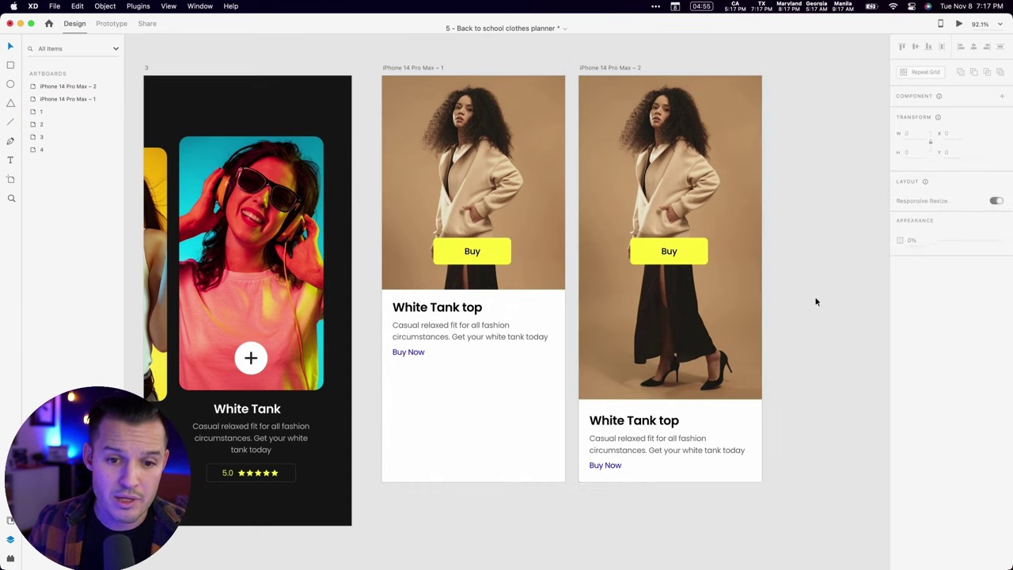
drag(662, 253, 659, 382)
click(808, 293)
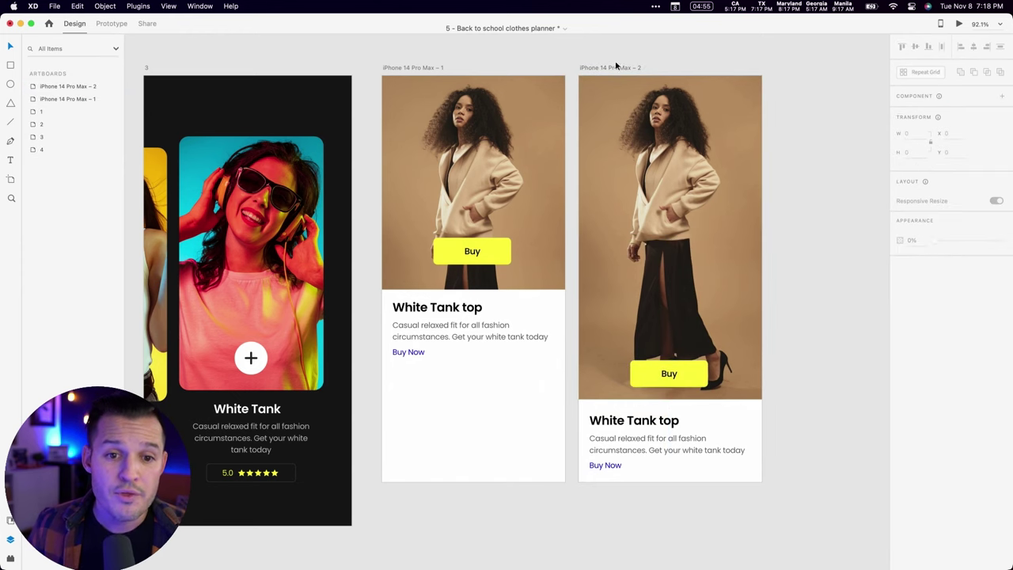
- Move the two product artboards away from artboard 3 and widen the gap between them
drag(613, 63, 637, 63)
drag(405, 69, 430, 50)
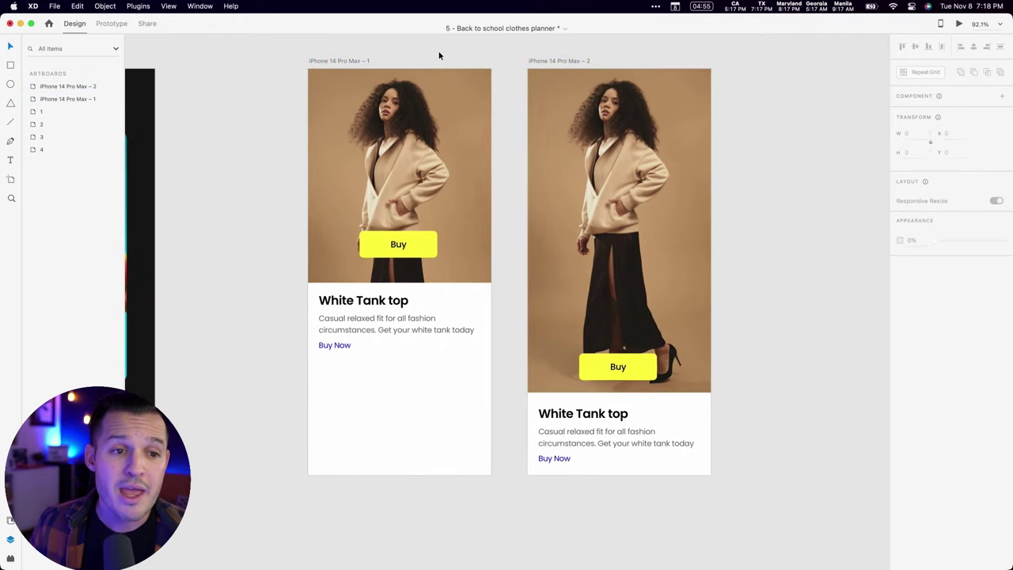
- Prototype tap transitions without animation from the first artboard's Buy button to iPhone 14 Pro Max – 2, and from that artboard's photo back to iPhone 14 Pro Max – 1
click(113, 24)
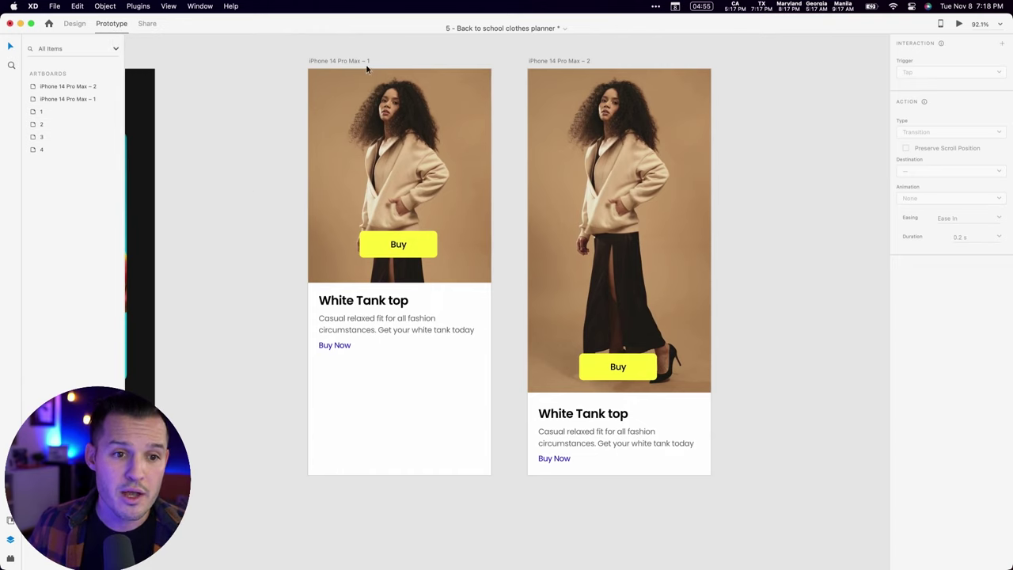
click(412, 245)
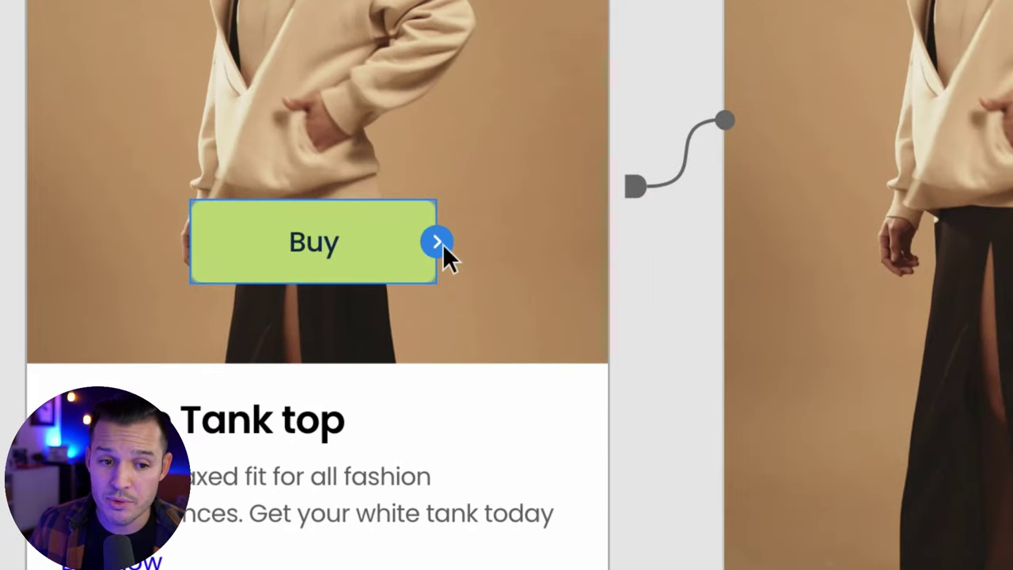
drag(439, 248, 497, 239)
drag(627, 220, 847, 238)
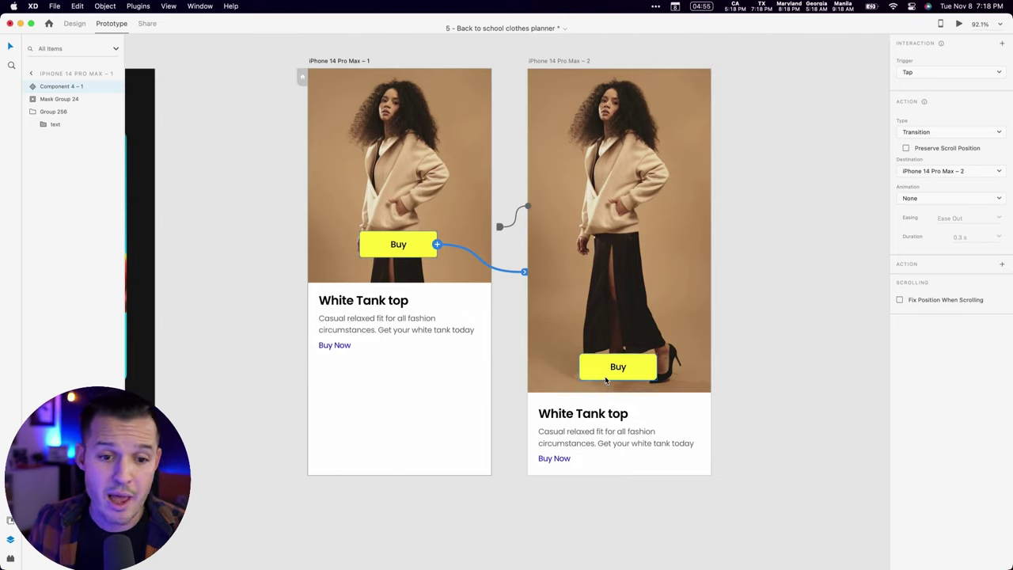
click(606, 159)
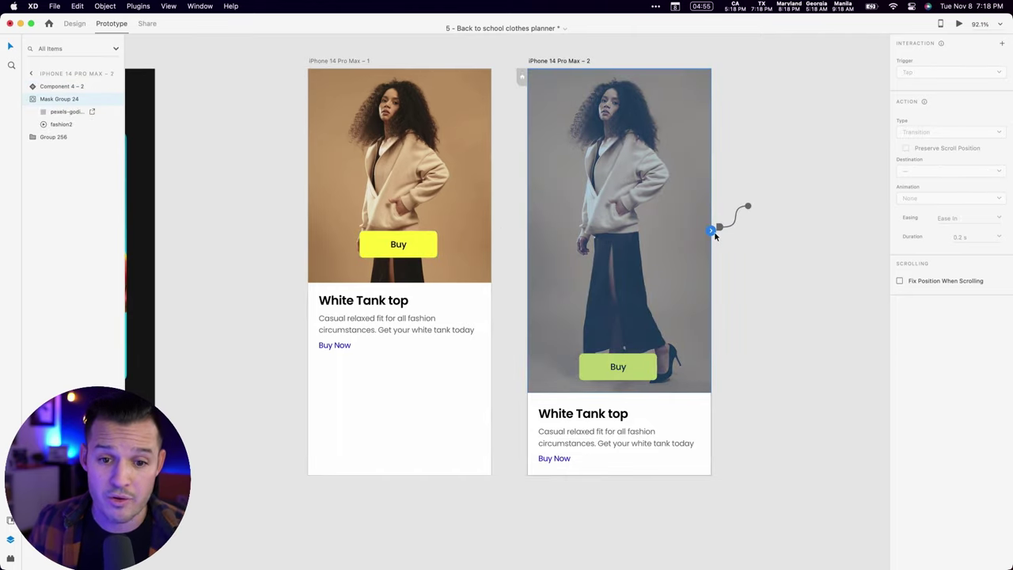
drag(712, 229, 430, 141)
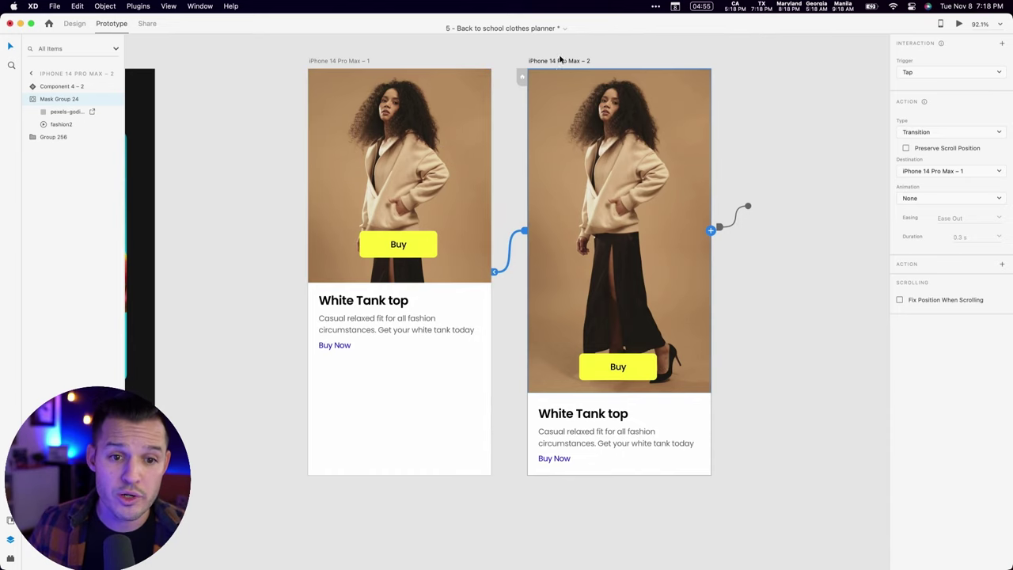
- Move iPhone 14 Pro Max – 2 farther from the first artboard and wire the whole artboard back to iPhone 14 Pro Max – 1
drag(558, 61, 658, 66)
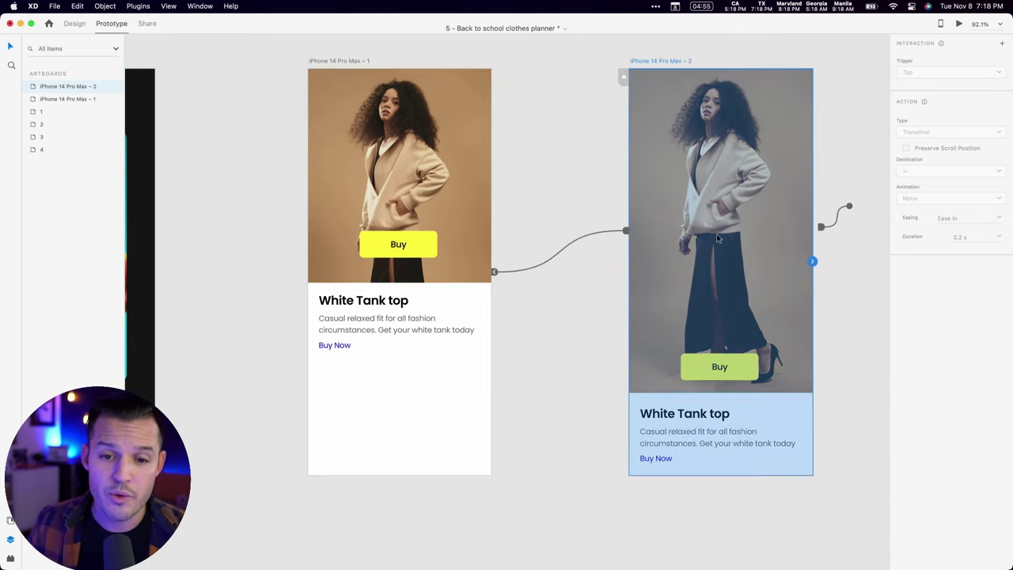
drag(812, 260, 403, 147)
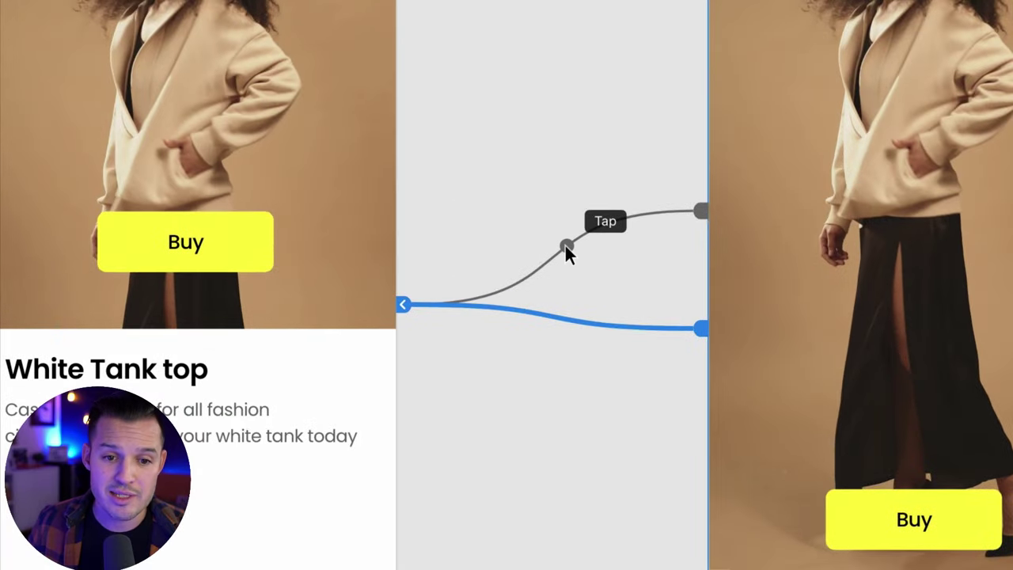
- Change the photo's interaction on iPhone 14 Pro Max – 2 to Auto-Animate, keeping the Tap trigger and iPhone 14 Pro Max – 1 as destination
click(566, 247)
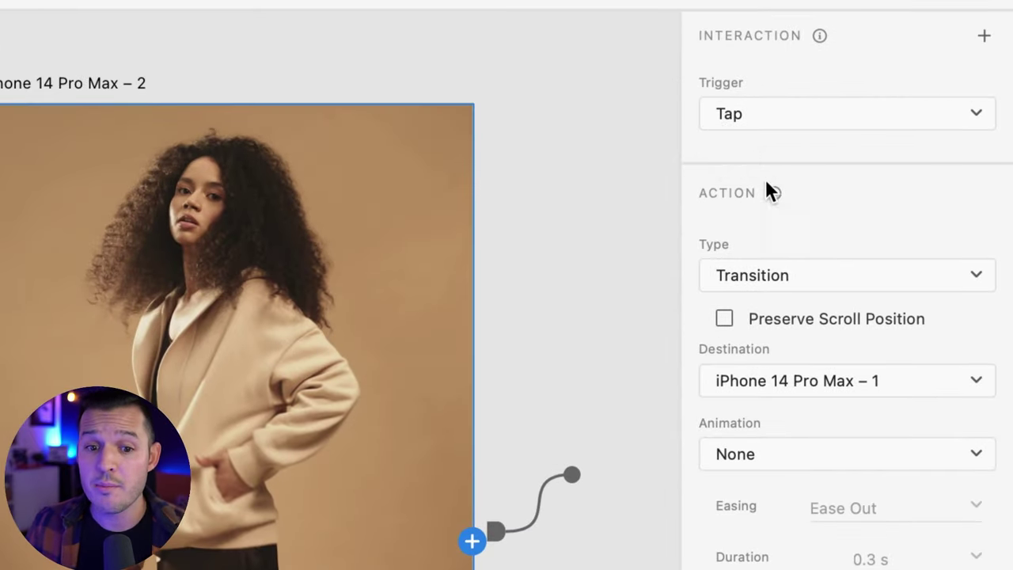
click(804, 273)
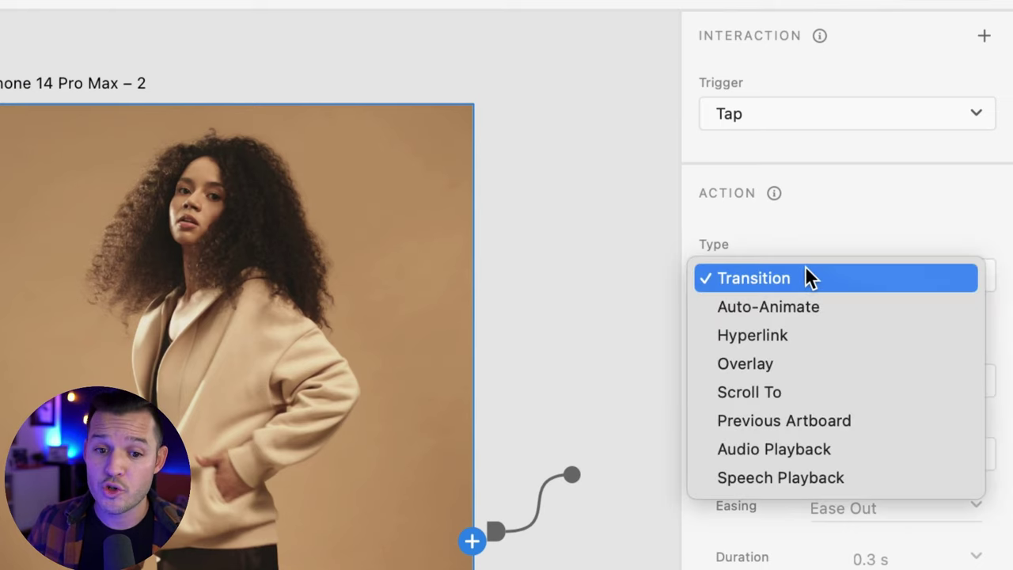
click(805, 273)
click(825, 372)
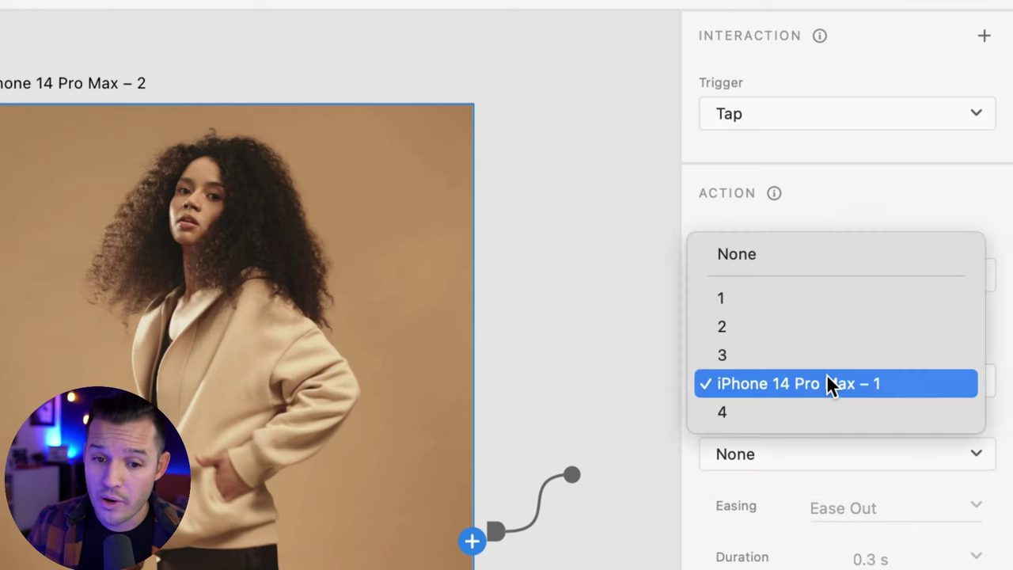
click(826, 375)
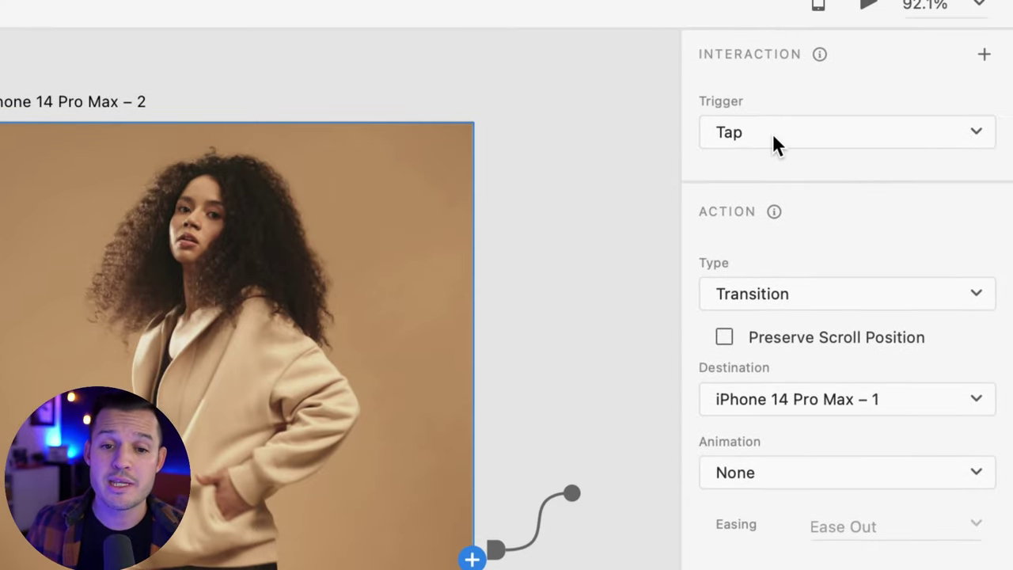
click(775, 133)
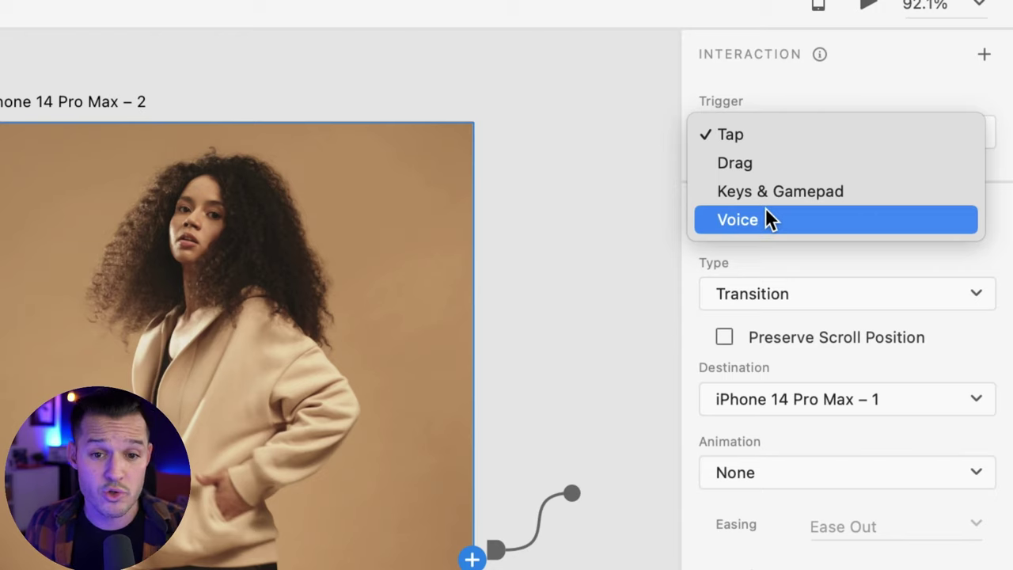
click(753, 136)
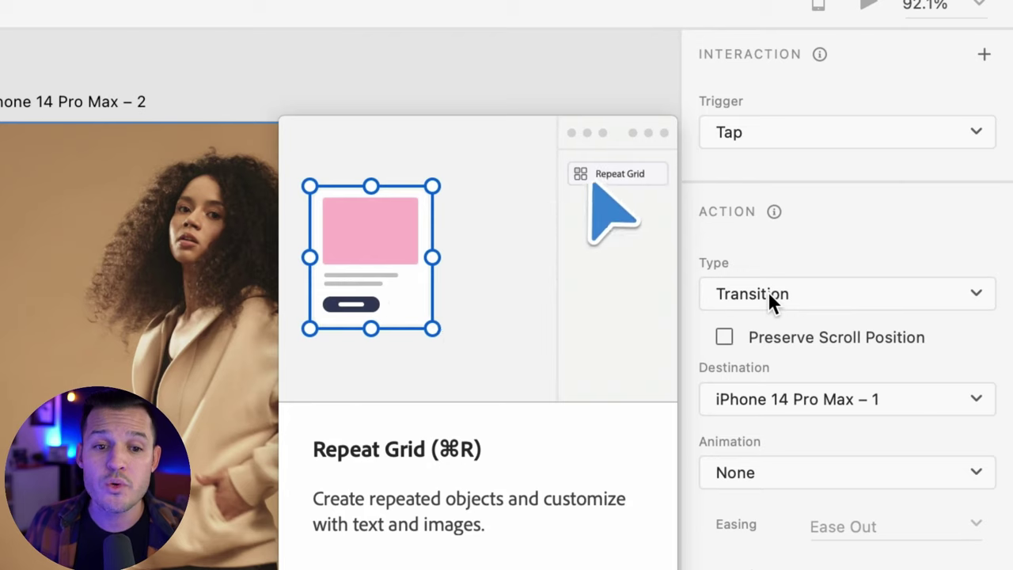
click(767, 299)
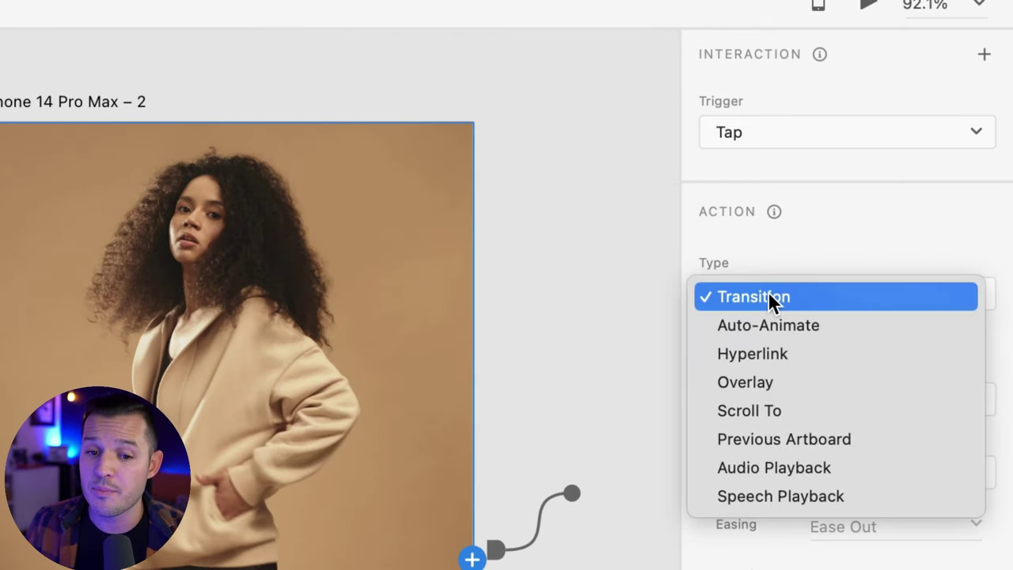
click(753, 325)
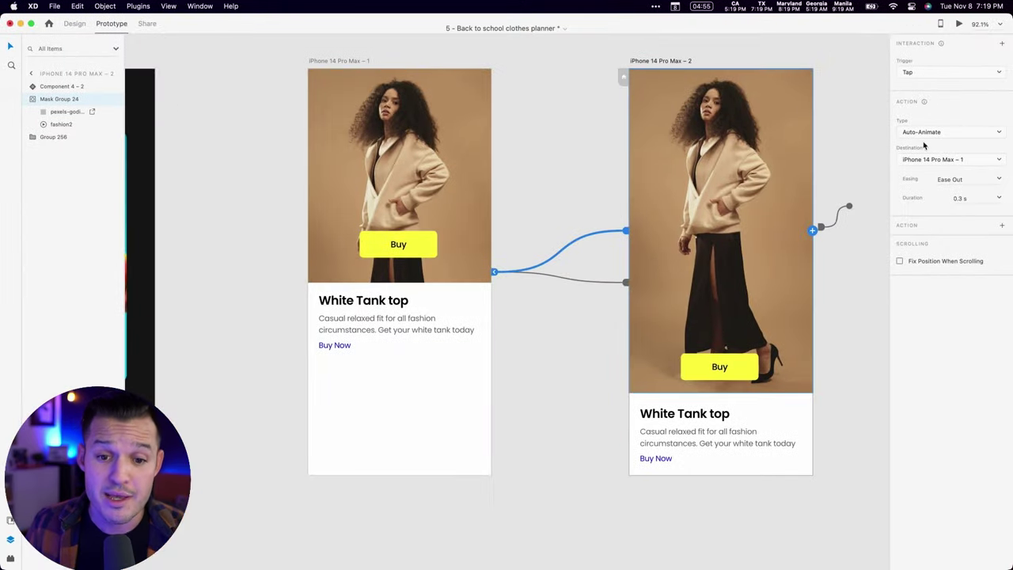
- Set the photo's auto-animate interaction to Ease Out easing with a duration of 0.5 s
scroll(841, 182, right, 3)
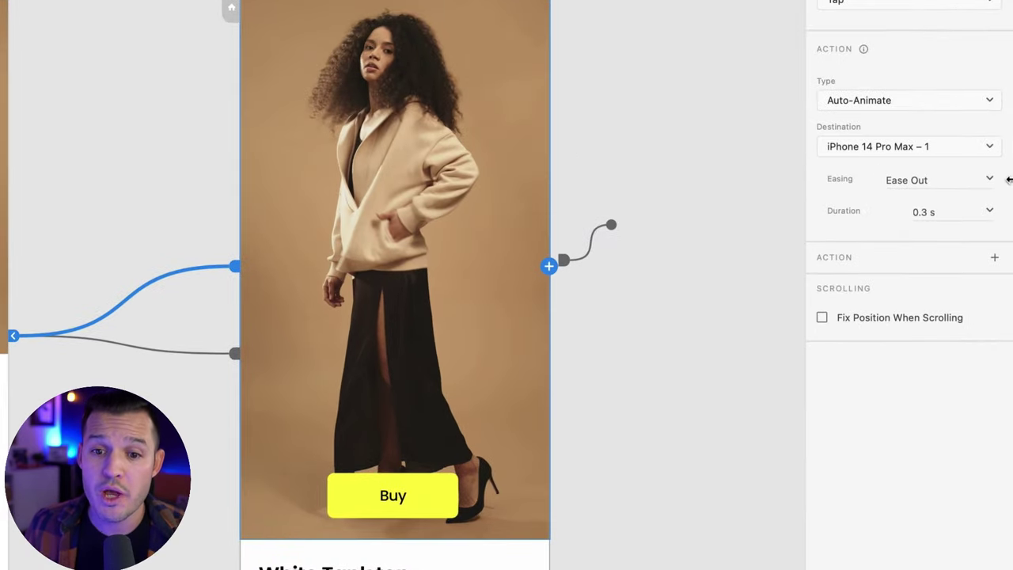
click(990, 180)
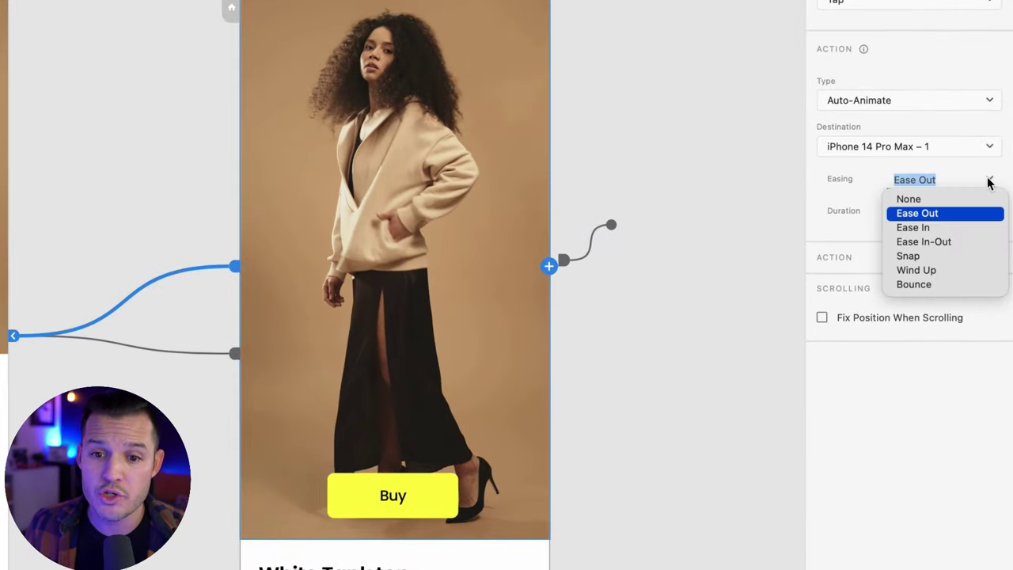
click(930, 213)
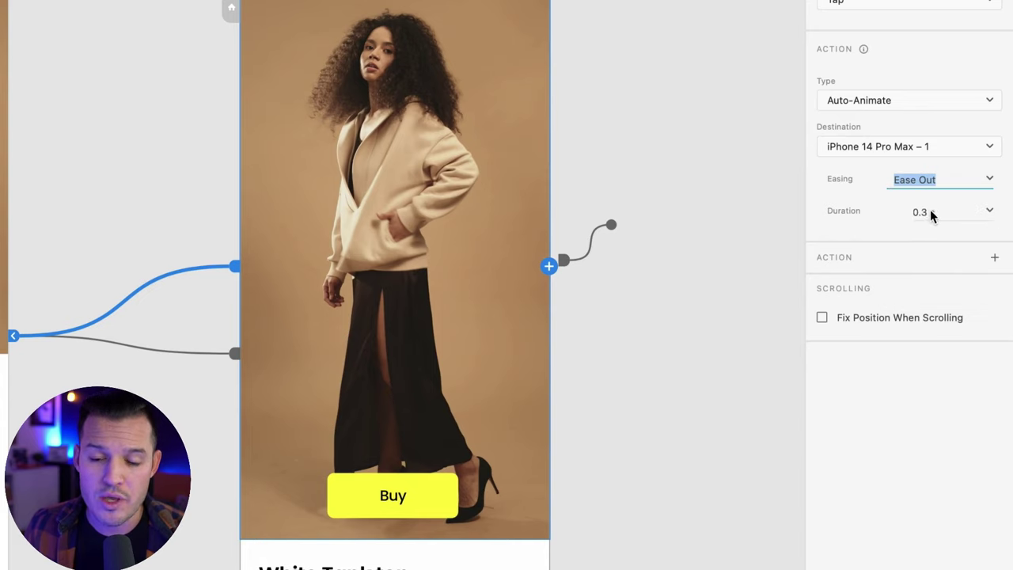
click(924, 212)
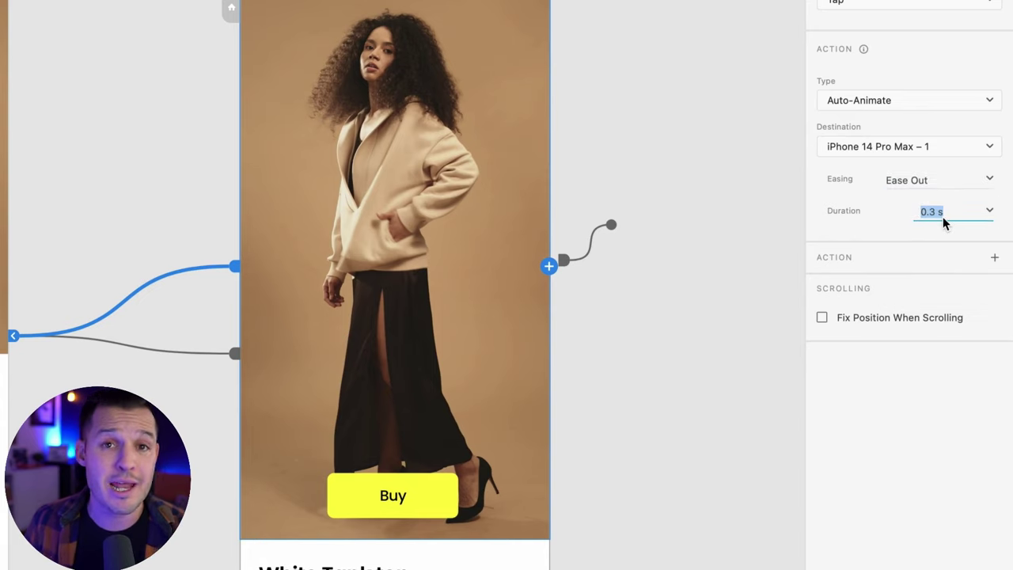
key(Right)
key(Left)
key(Left)
key(shift+Left)
text(5)
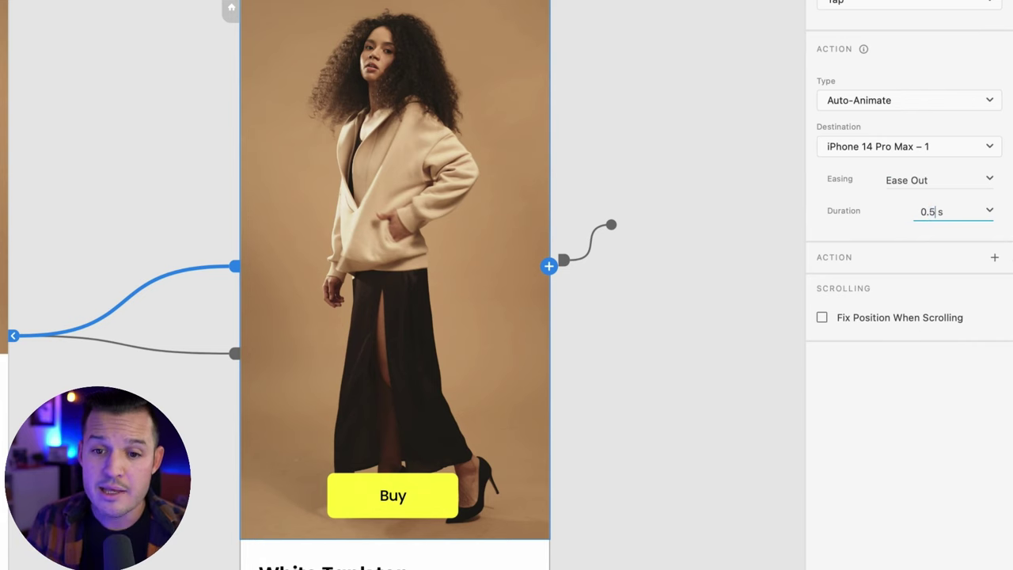
key(Tab)
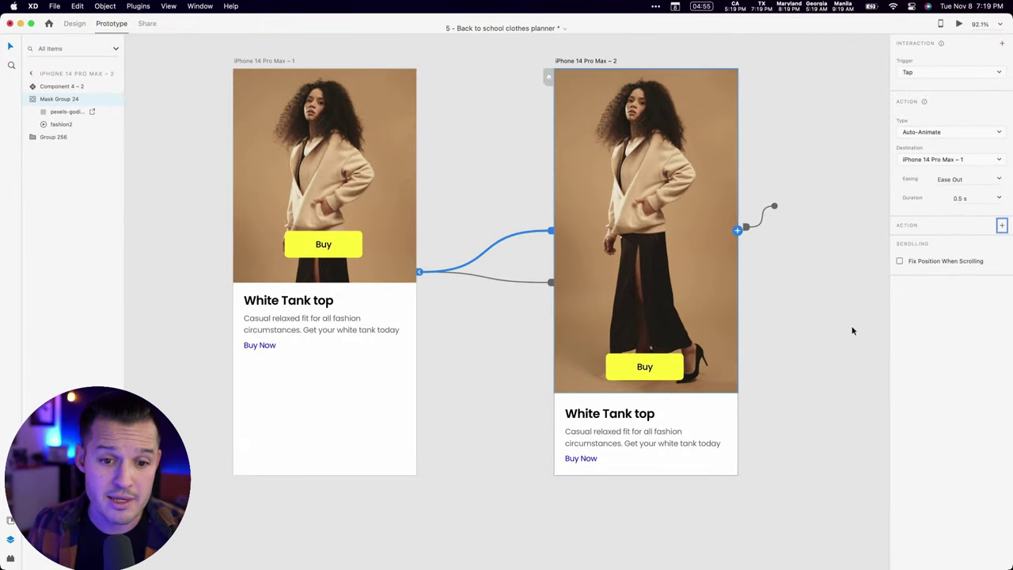
- Delete the whole-artboard transition from iPhone 14 Pro Max – 2 and rewire it to iPhone 14 Pro Max – 1 as a 0.5 s Auto-Animate
click(496, 283)
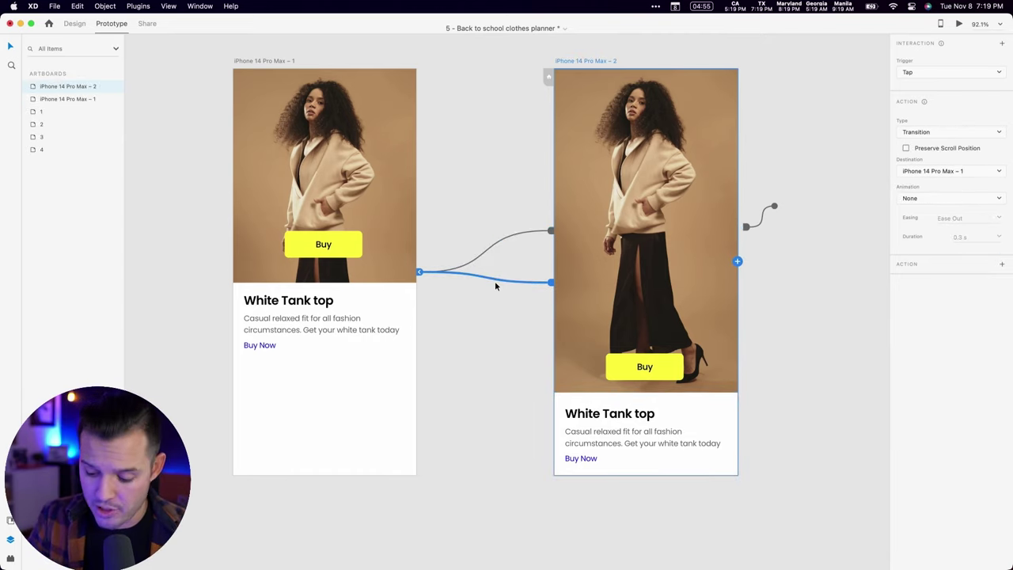
key(Delete)
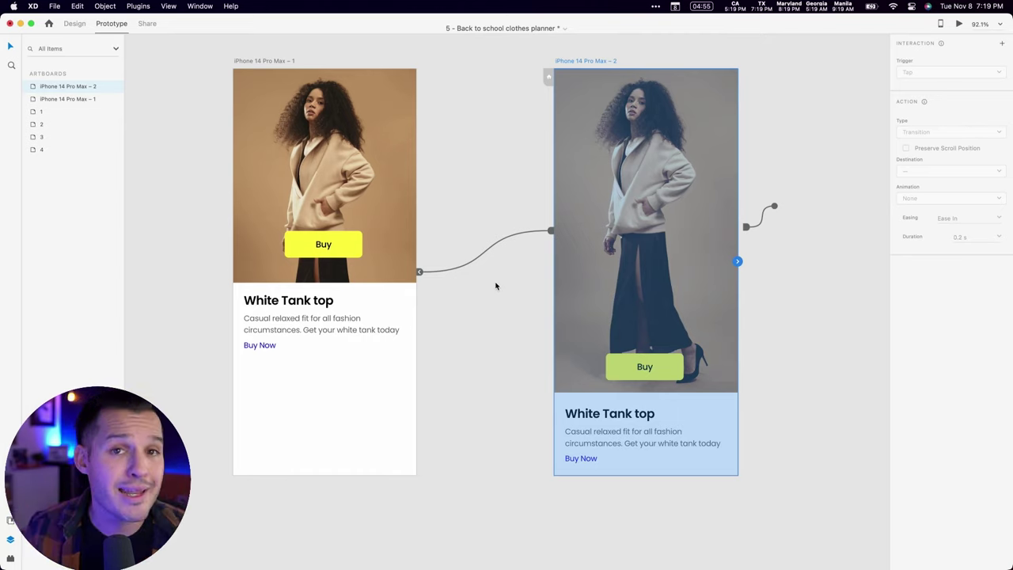
drag(737, 262, 353, 221)
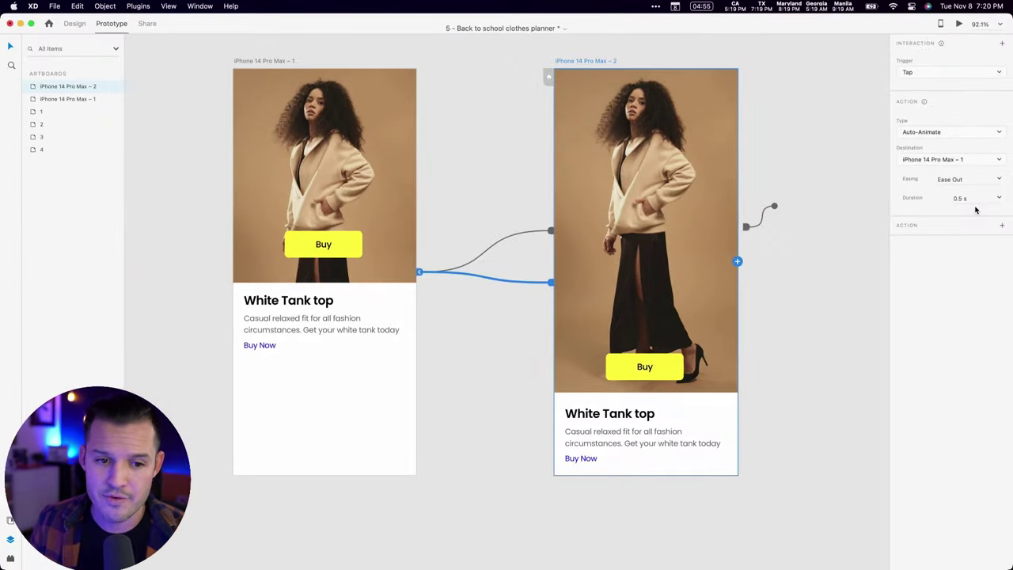
- Make iPhone 14 Pro Max – 1 the home artboard of a flow and name the flow Animation
click(248, 63)
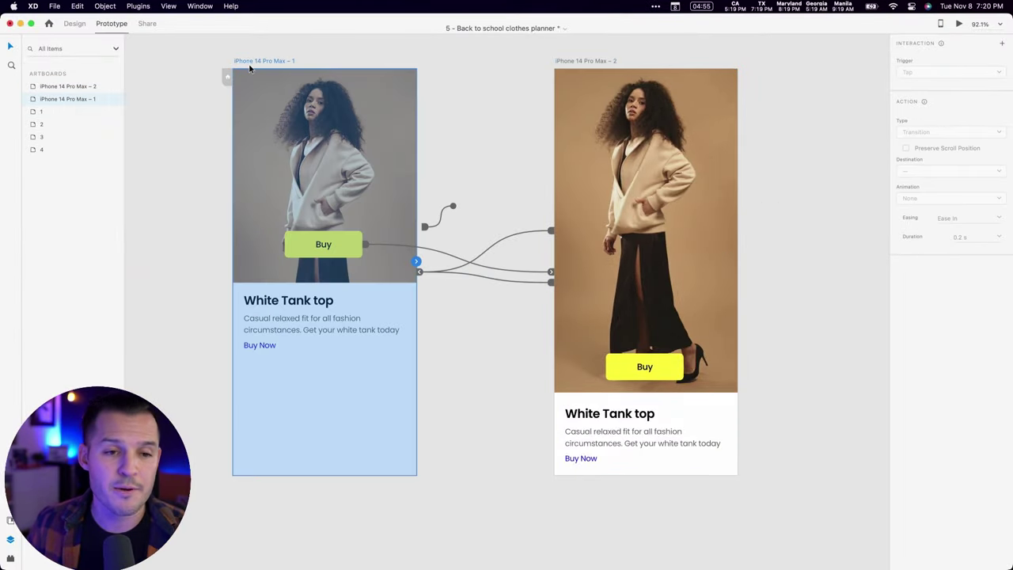
click(226, 78)
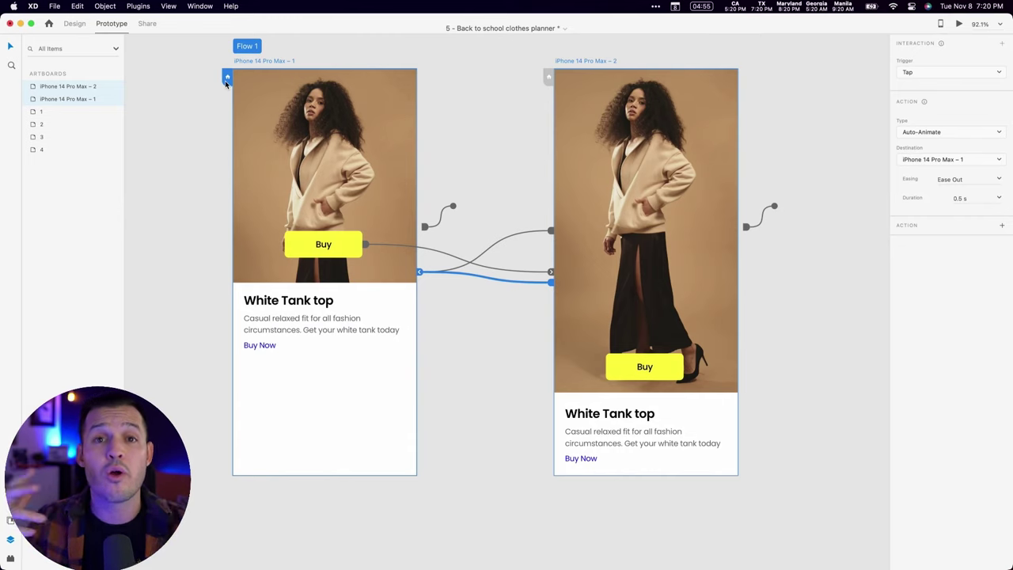
double_click(250, 48)
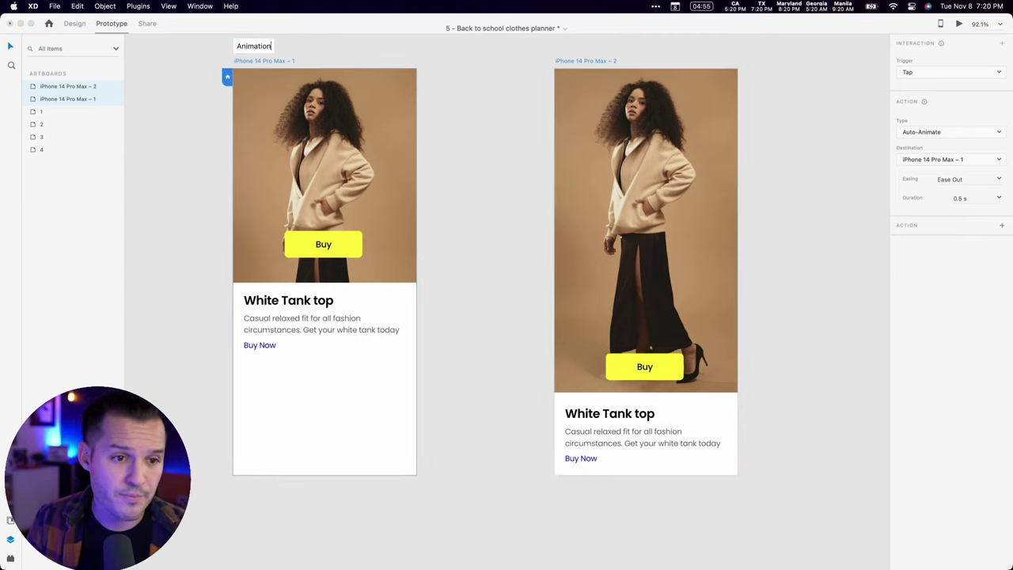
key(Return)
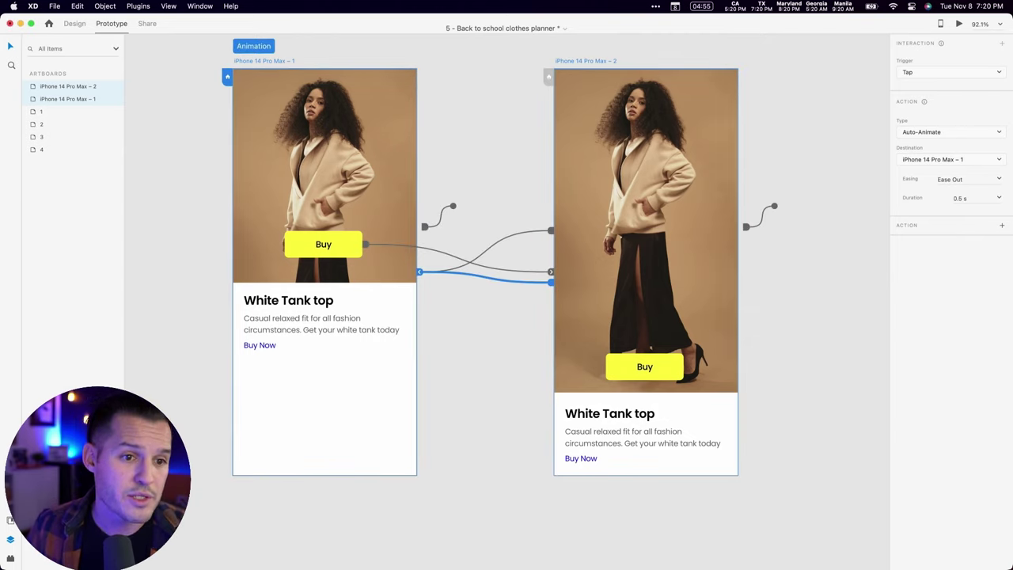
- Preview the prototype and play the animation back and forth between the two product layouts
click(960, 25)
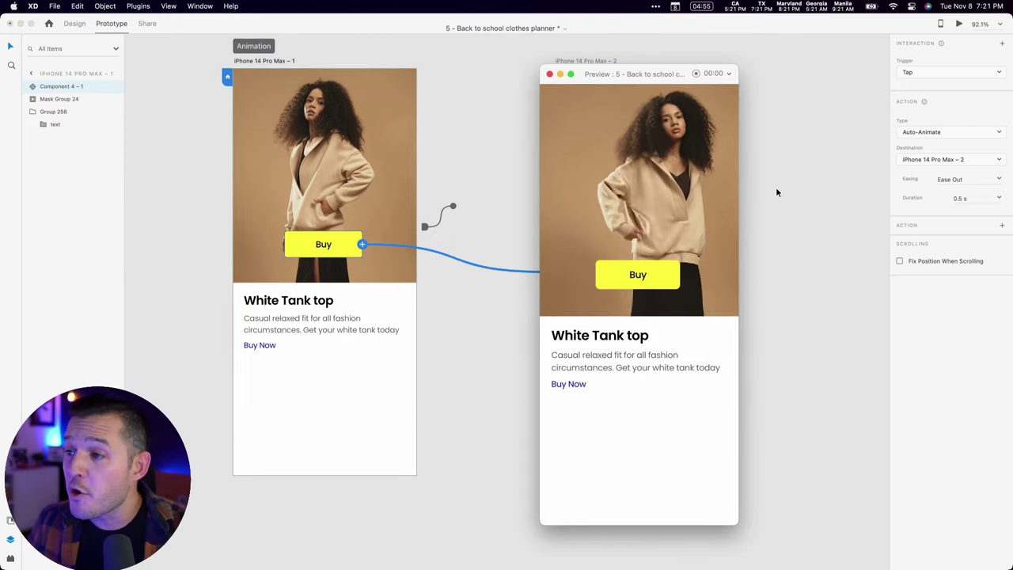
click(663, 269)
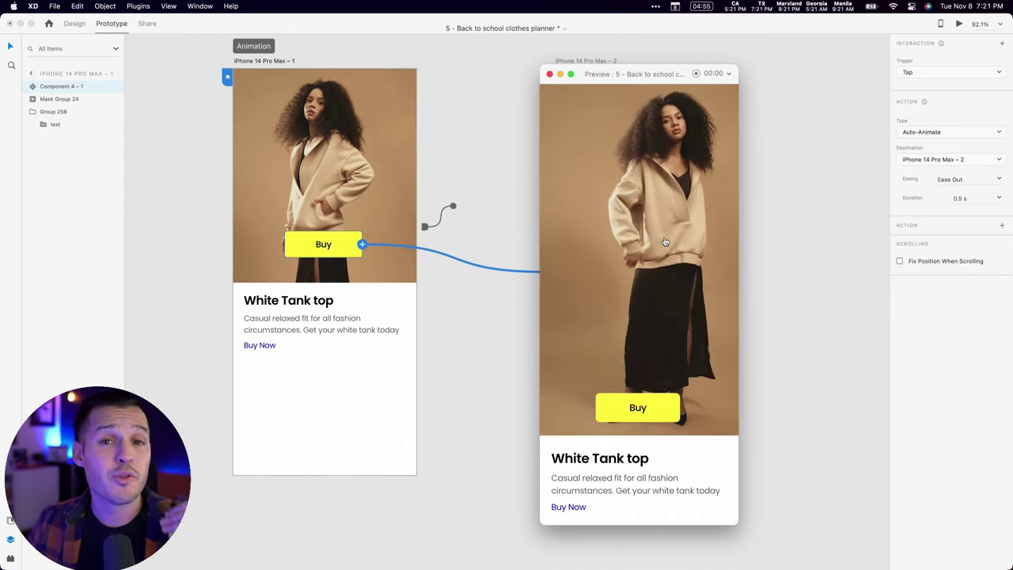
click(663, 168)
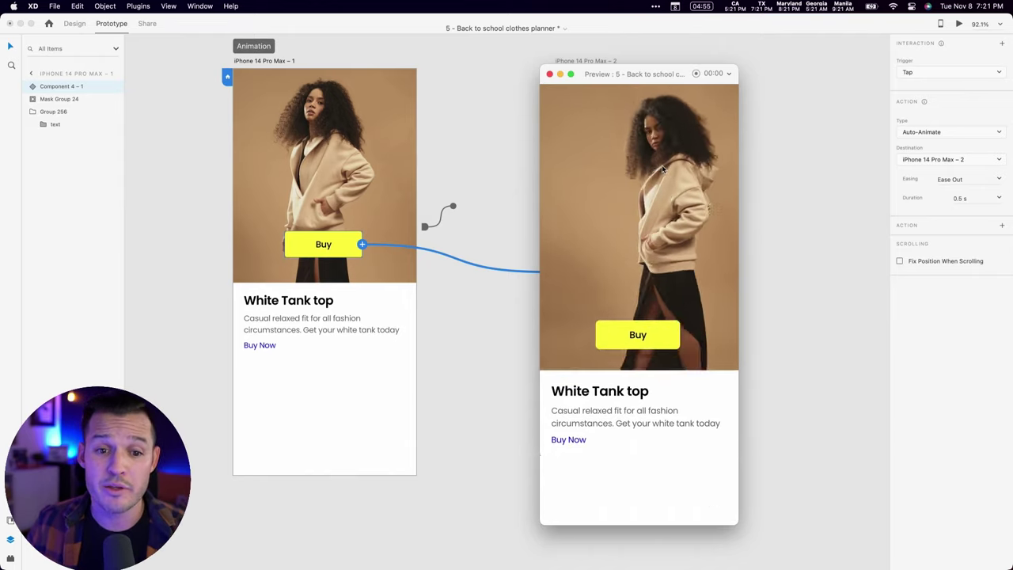
click(651, 257)
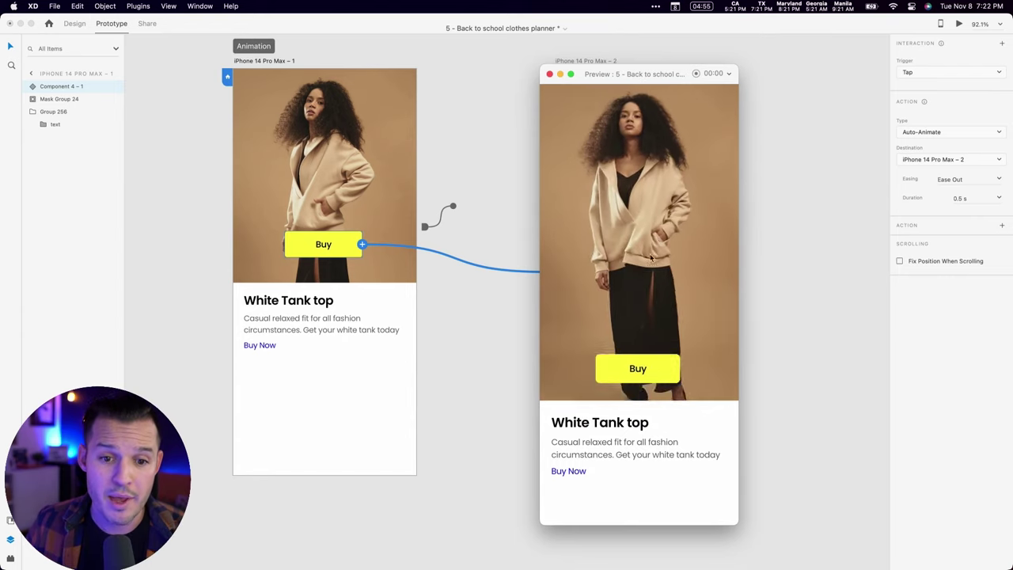
click(649, 258)
click(642, 263)
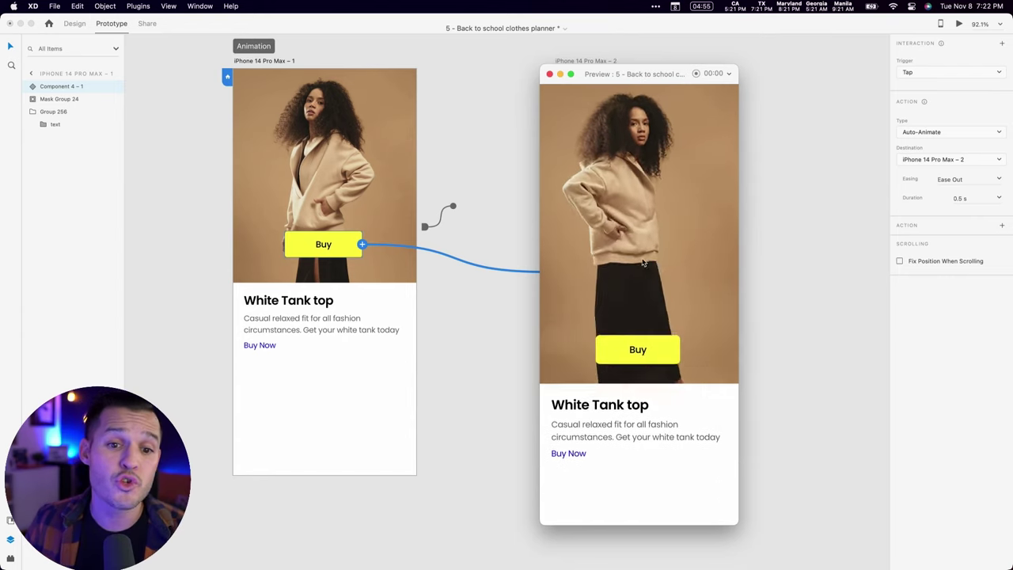
click(657, 160)
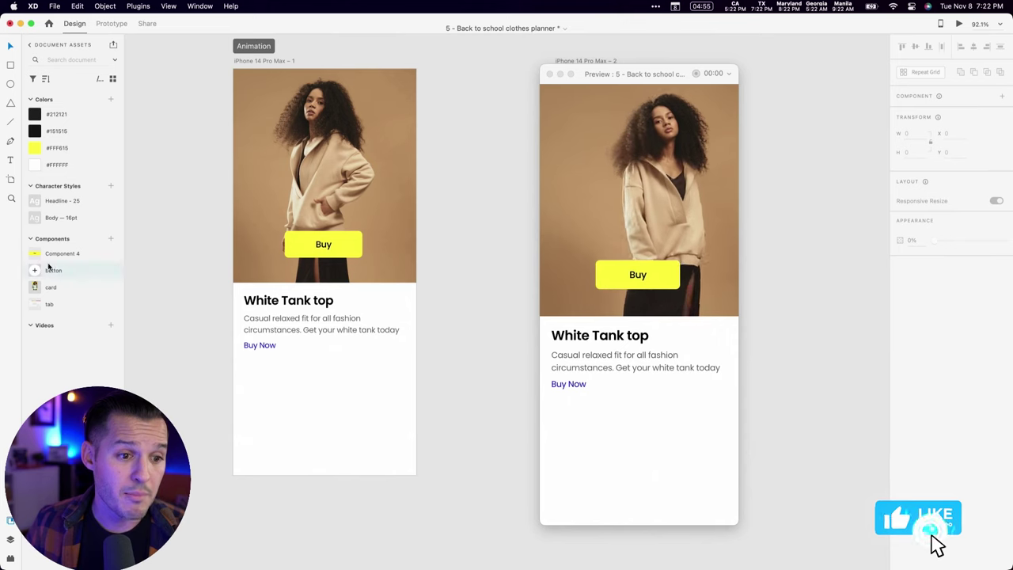
- Place the plus button component over the photo on iPhone 14 Pro Max – 1 at X 155, Y 186, and test its toggle in the preview
drag(54, 272, 324, 174)
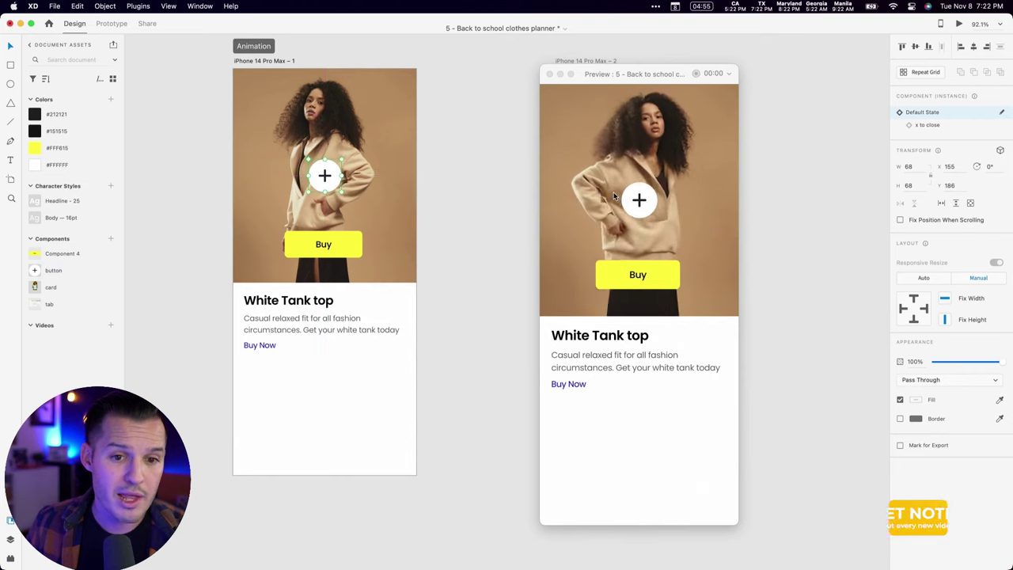
click(637, 200)
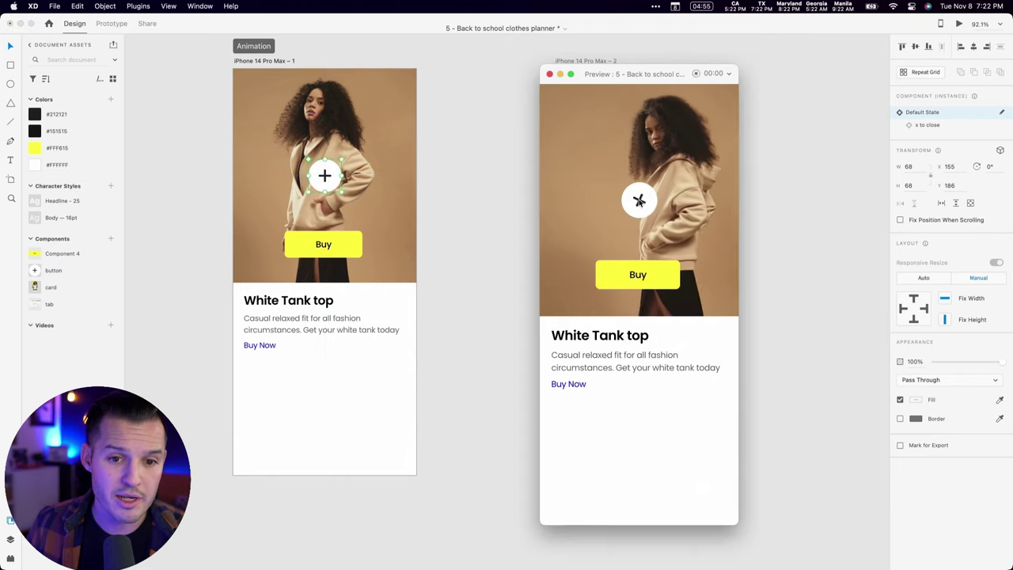
click(640, 203)
drag(644, 74, 824, 63)
click(822, 185)
click(827, 186)
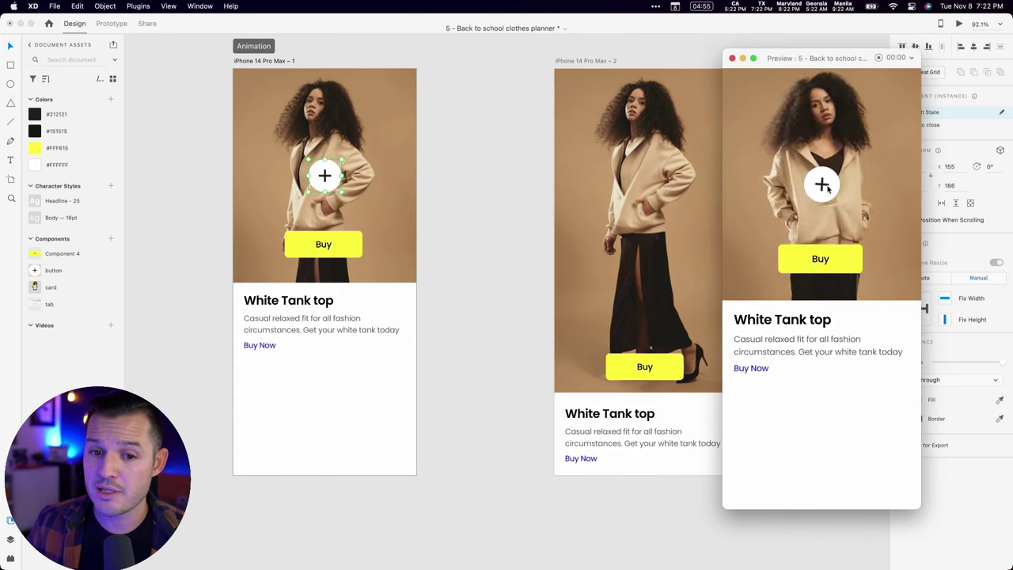
click(827, 186)
- Place another plus button component in the photo's upper-right corner on iPhone 14 Pro Max – 2 at X 300, Y 10, and test the preview
click(81, 259)
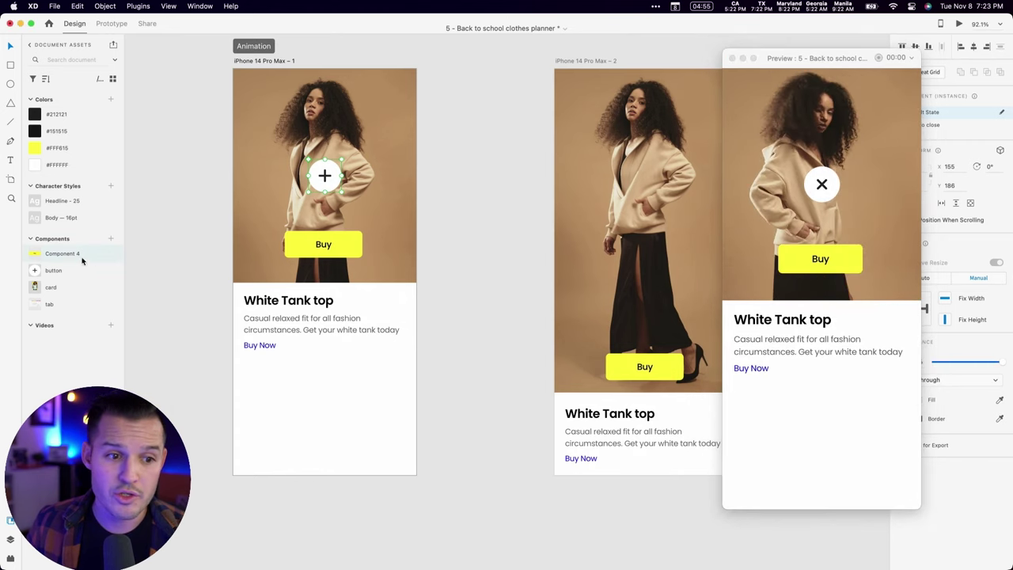
drag(59, 271, 657, 90)
scroll(665, 79, right, 3)
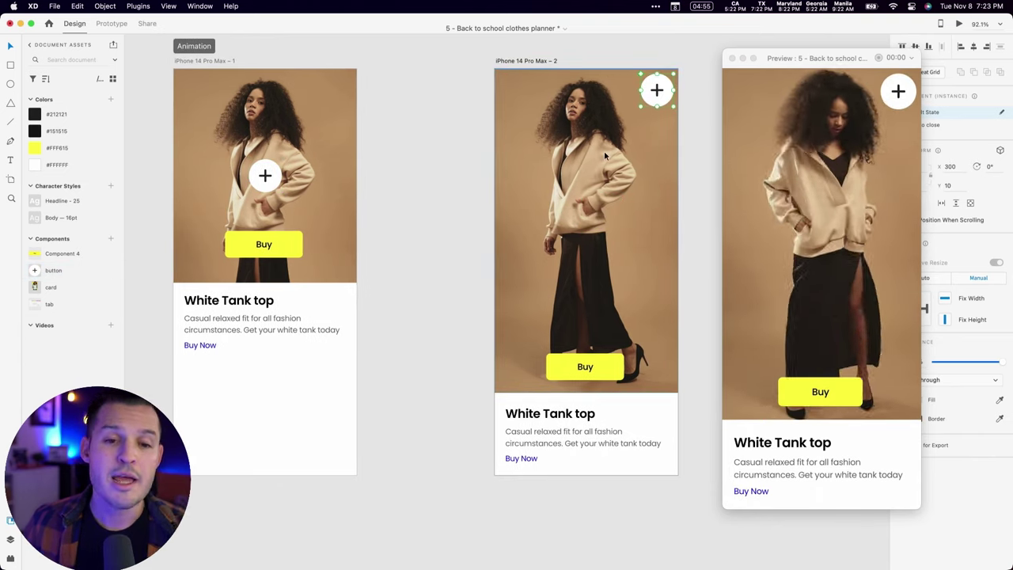
click(822, 393)
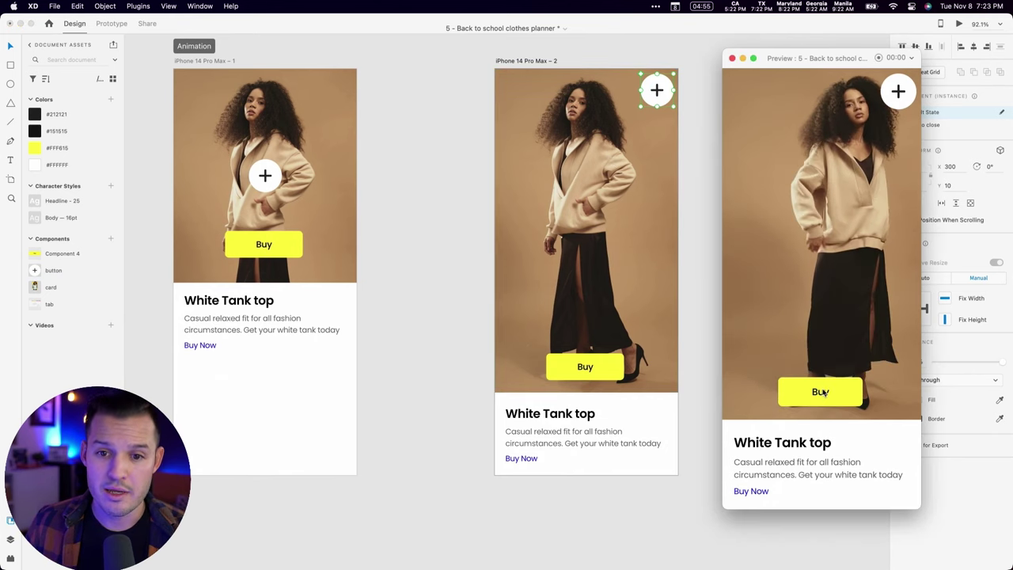
- Test the Buy button and the plus button's toggle in the preview of the second product layout
click(822, 393)
click(828, 267)
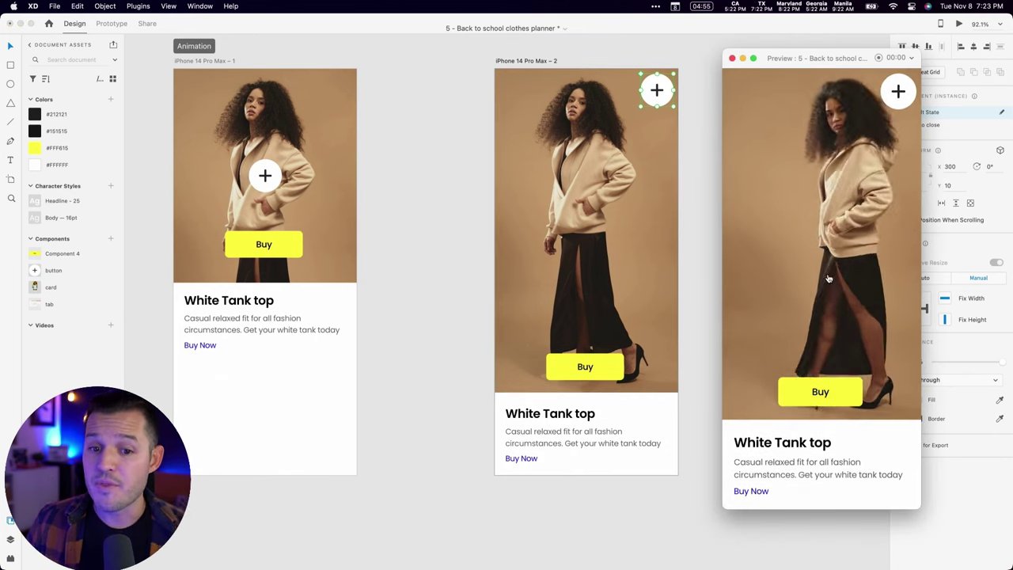
click(898, 92)
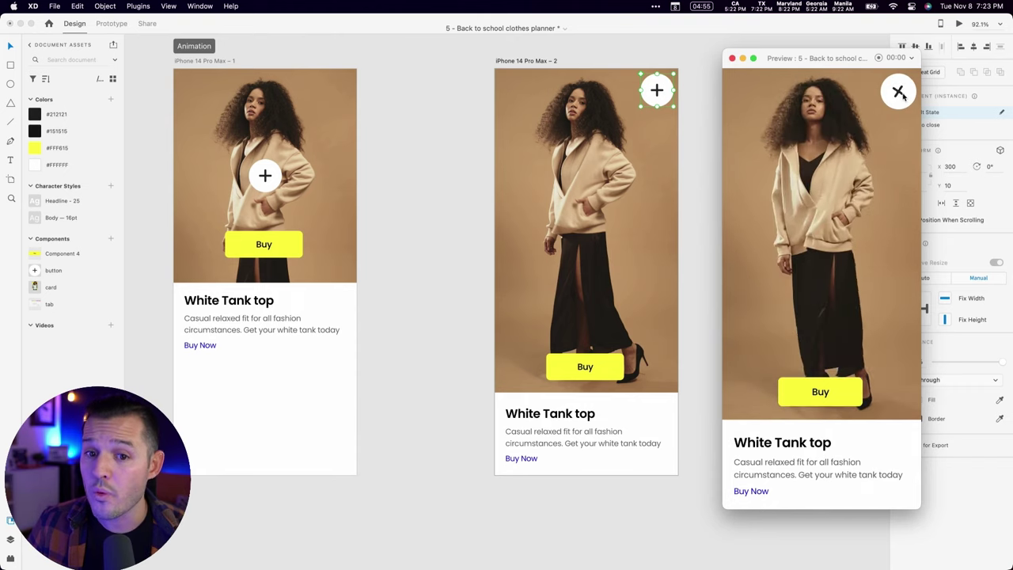
click(900, 93)
click(900, 93)
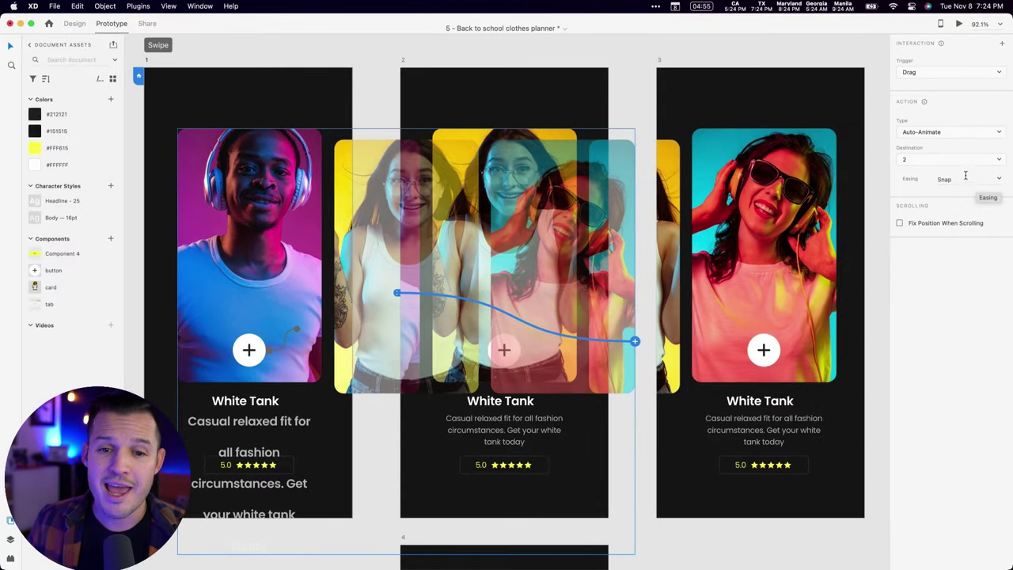
- Preview the Swipe flow and swipe through its product cards
click(957, 25)
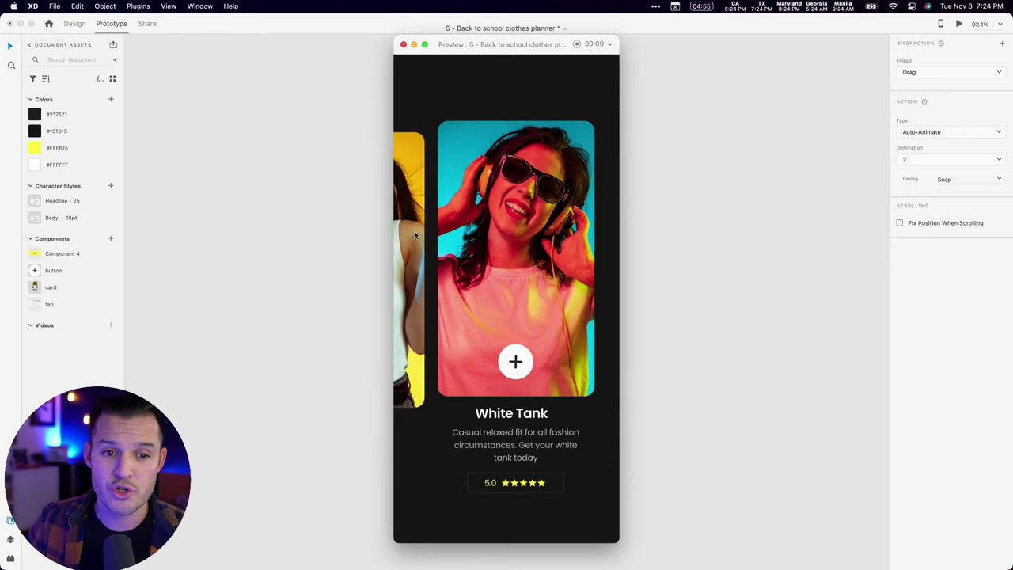
drag(457, 236, 479, 248)
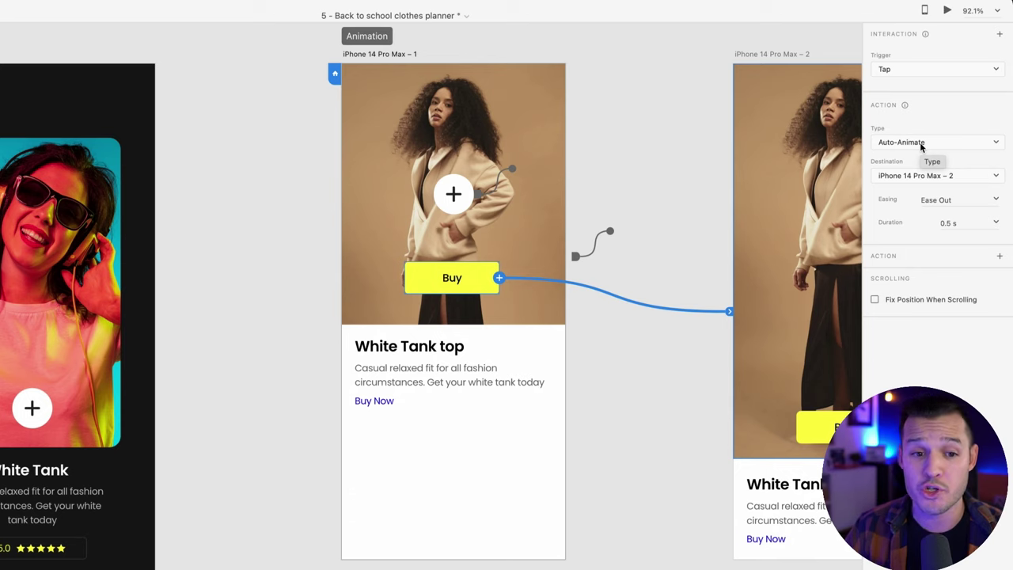
- Review the trigger and action type options for the interactions on iPhone 14 Pro Max – 1
click(898, 71)
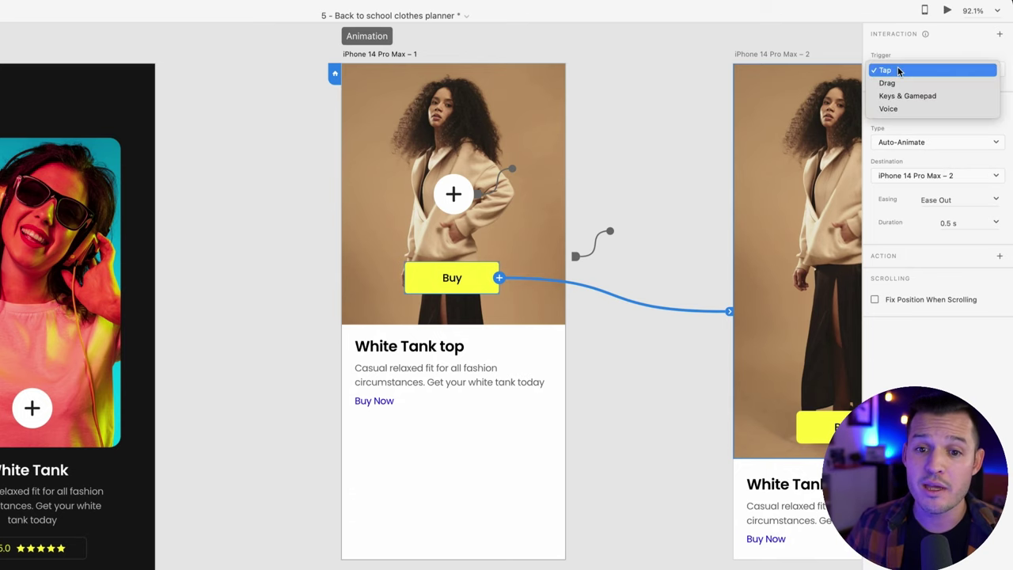
click(899, 70)
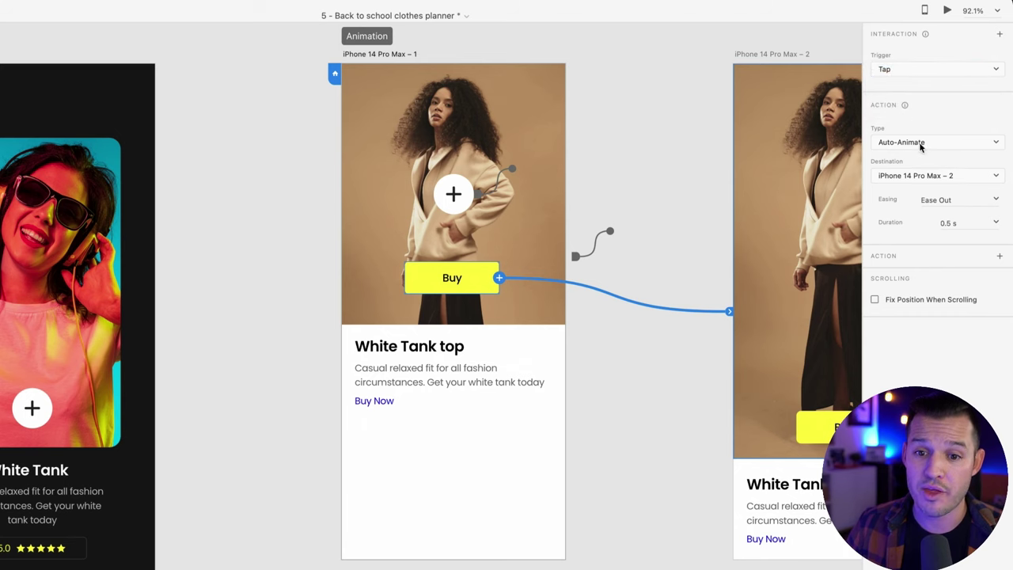
click(920, 144)
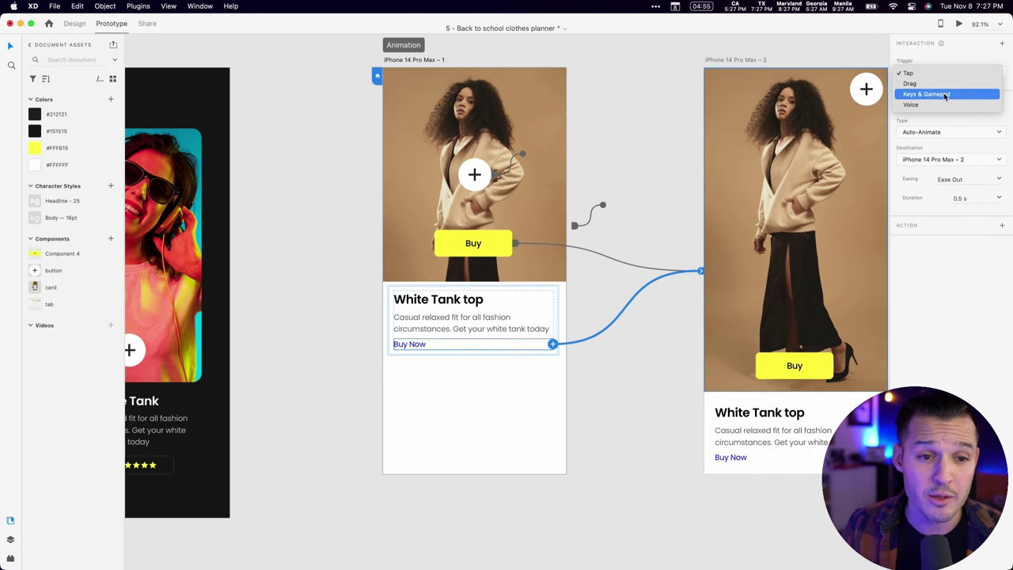
click(485, 42)
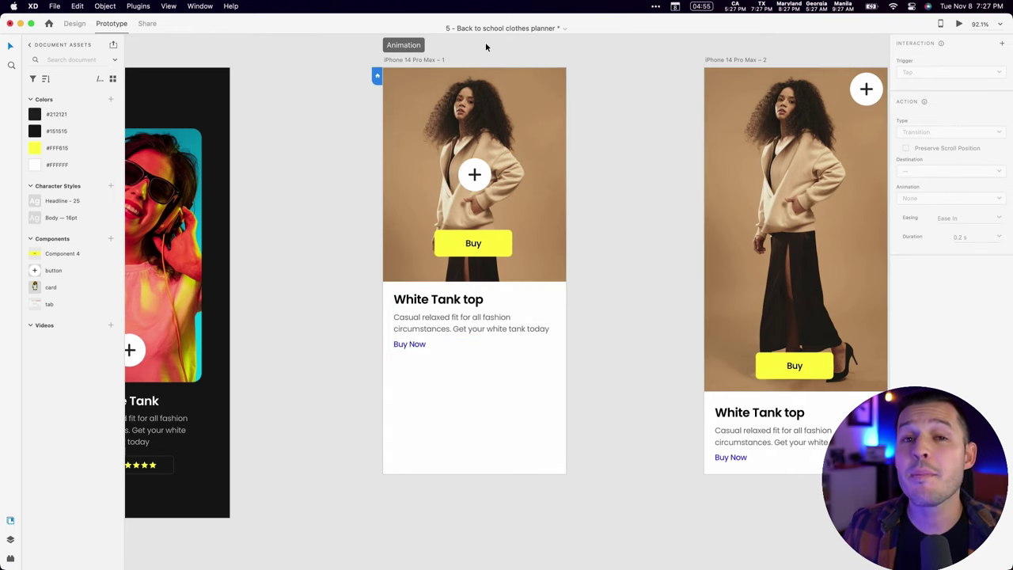
- Wire the iPhone 14 Pro Max – 1 artboard to iPhone 14 Pro Max – 2 with a Time trigger and a 2 s delay
click(430, 59)
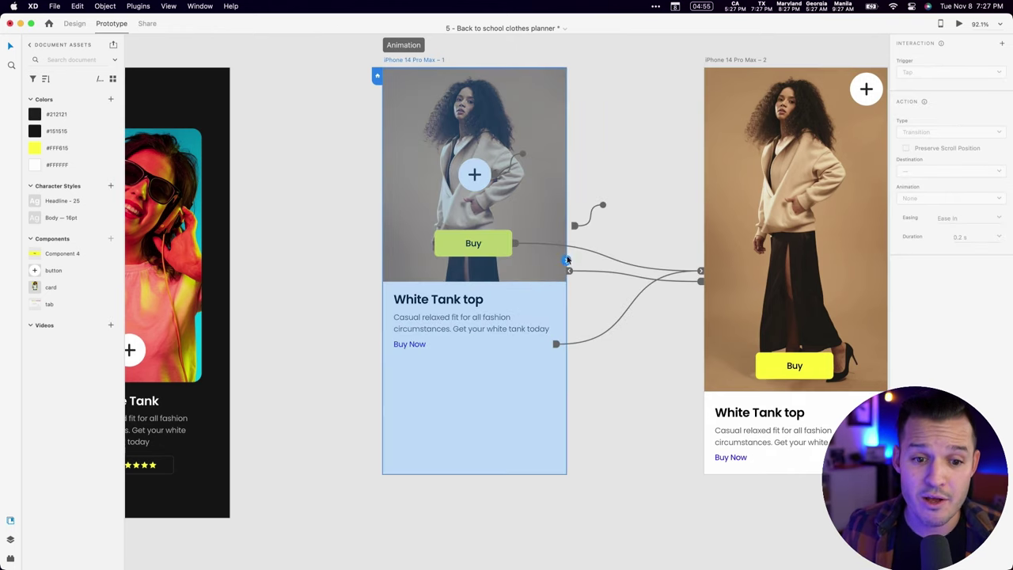
drag(573, 249, 736, 140)
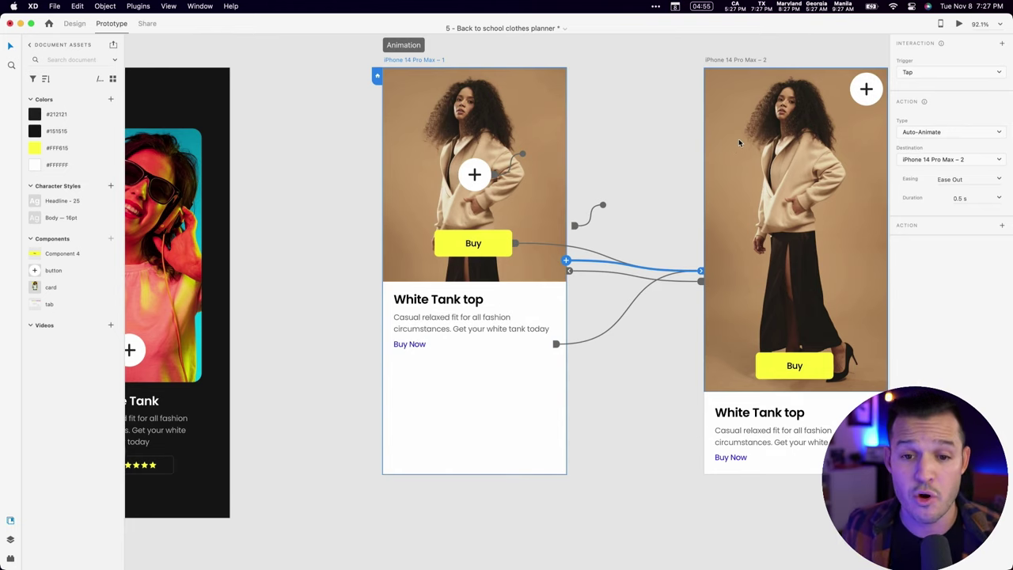
click(940, 74)
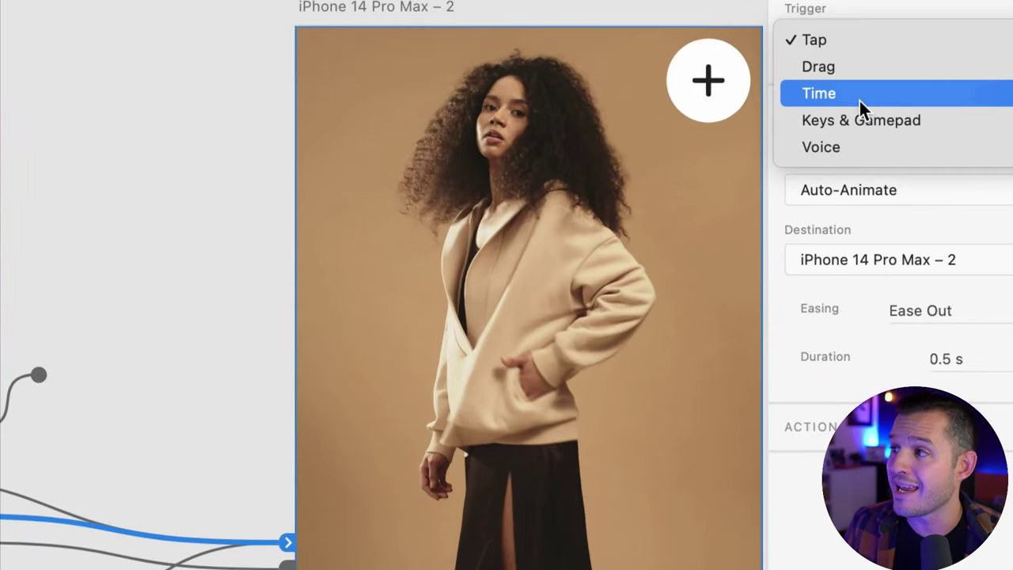
click(863, 100)
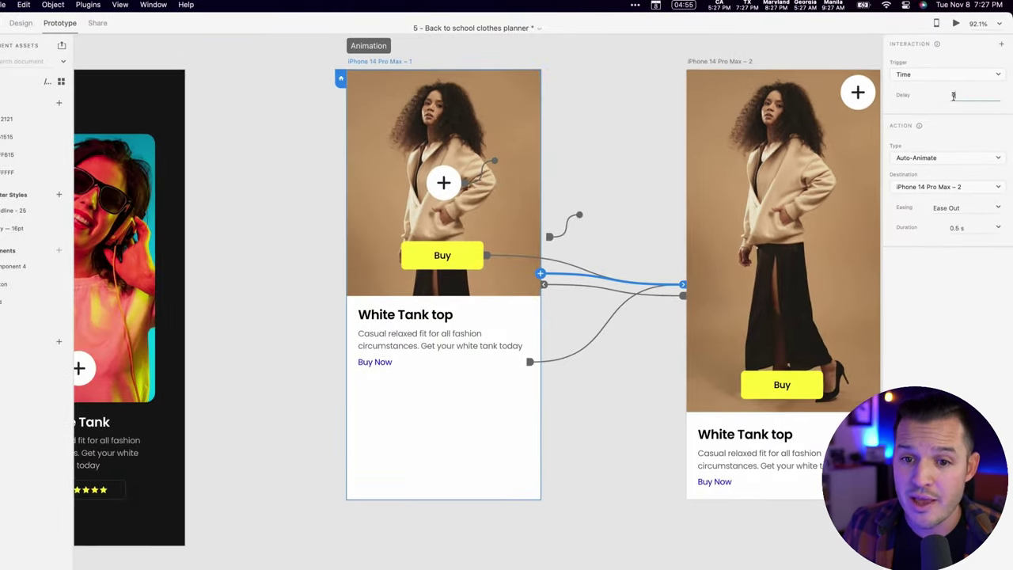
key(Tab)
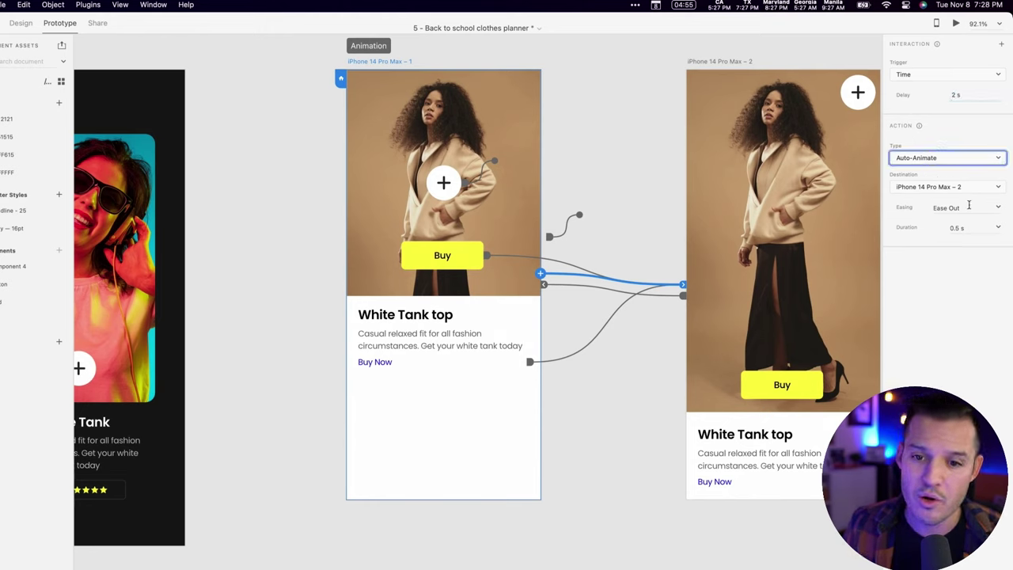
- Set the timed interaction's easing to Wind Up and its duration to 2 s
click(999, 208)
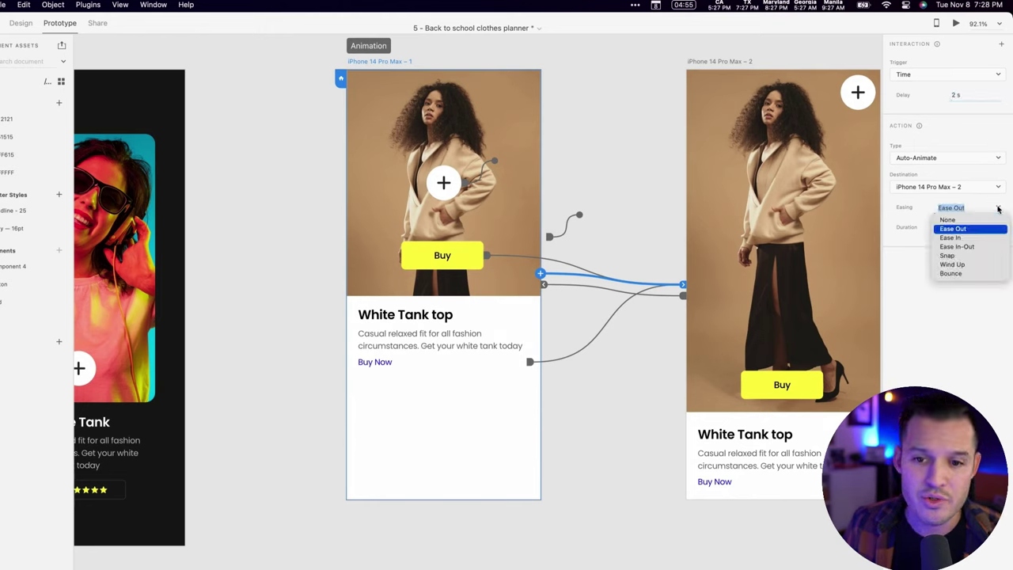
click(962, 265)
click(958, 228)
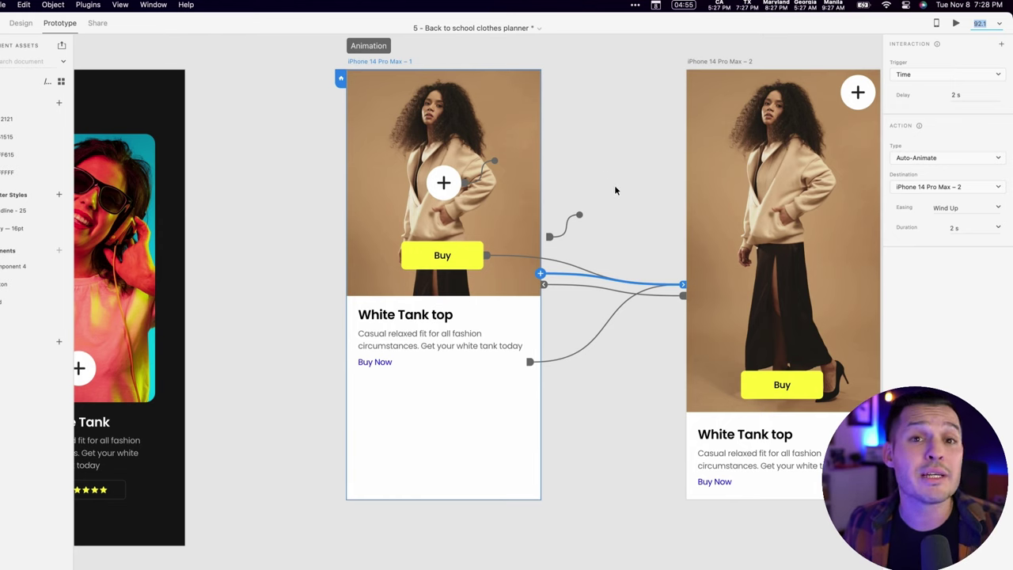
- Preview the timed transition from iPhone 14 Pro Max – 1, moving the preview between the artboards, and close it
click(956, 24)
drag(489, 97, 592, 62)
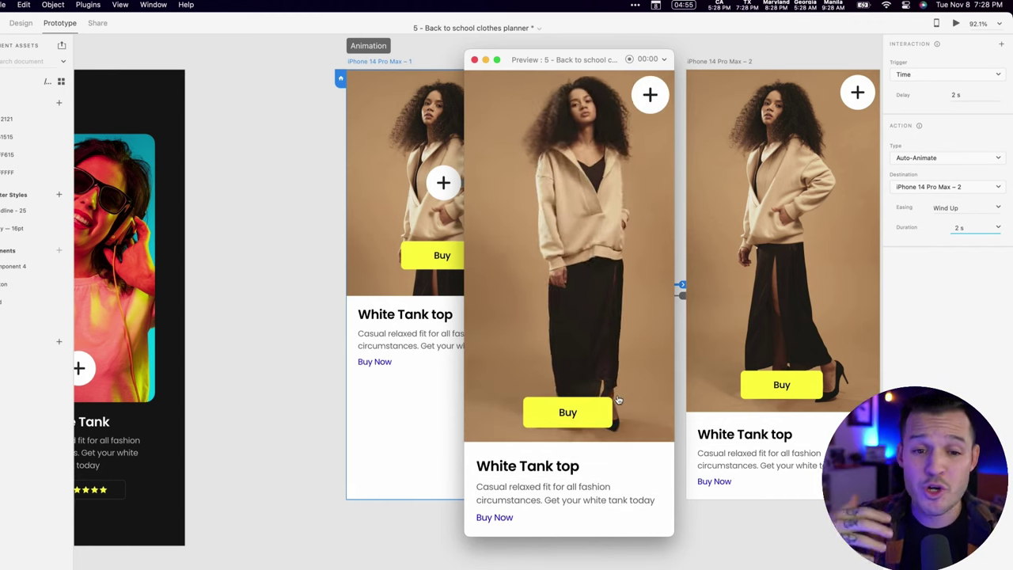
click(474, 60)
- Add a timed Auto-Animate interaction from iPhone 14 Pro Max – 2 back to – 1 with 2 s delay, Wind Up easing and 2 s duration
click(687, 63)
scroll(687, 237, right, 2)
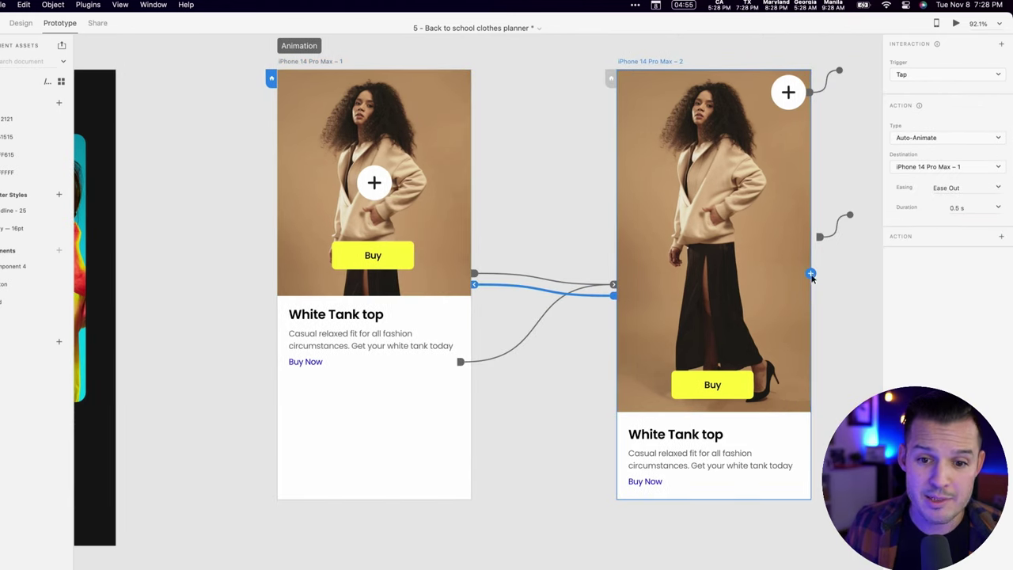
drag(811, 274, 468, 161)
click(918, 74)
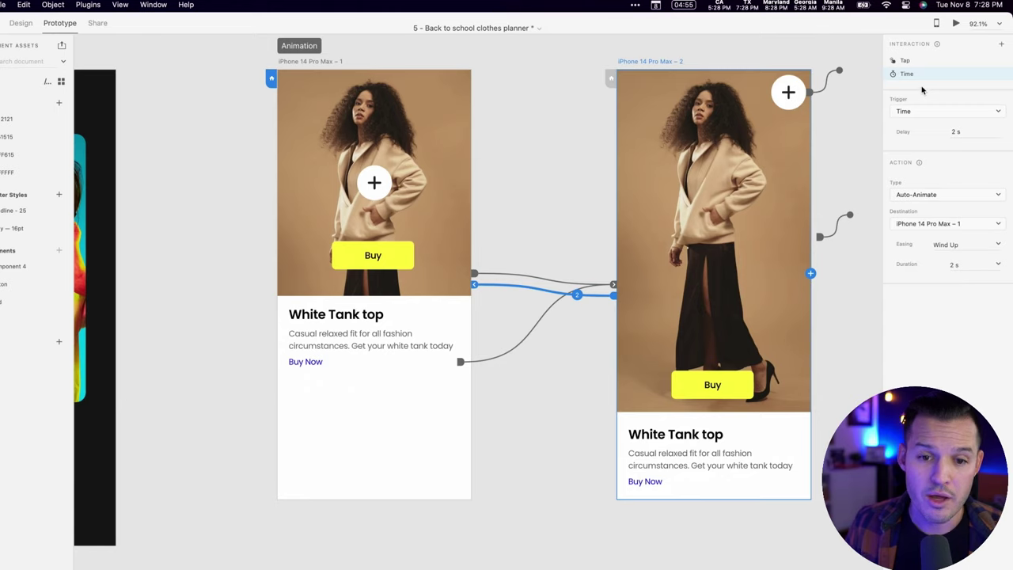
- Undo the timed interaction on iPhone 14 Pro Max – 2 and restore it
key(super+z)
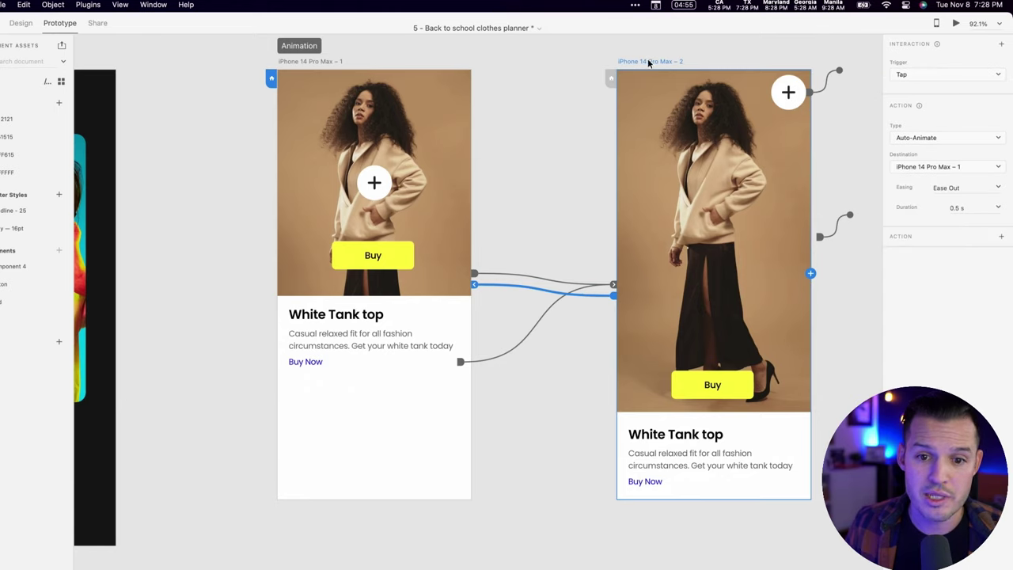
click(671, 61)
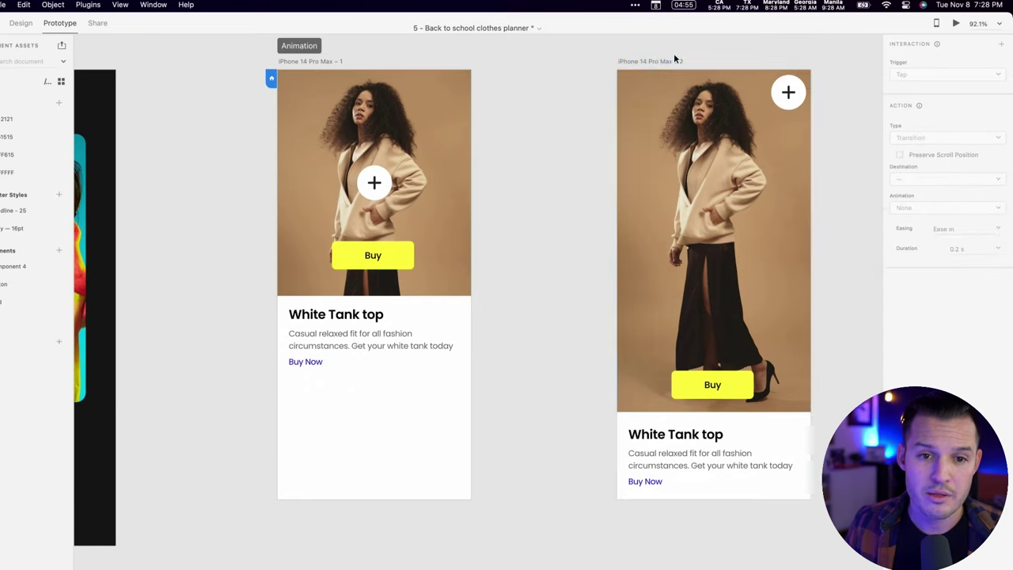
key(super+shift+z)
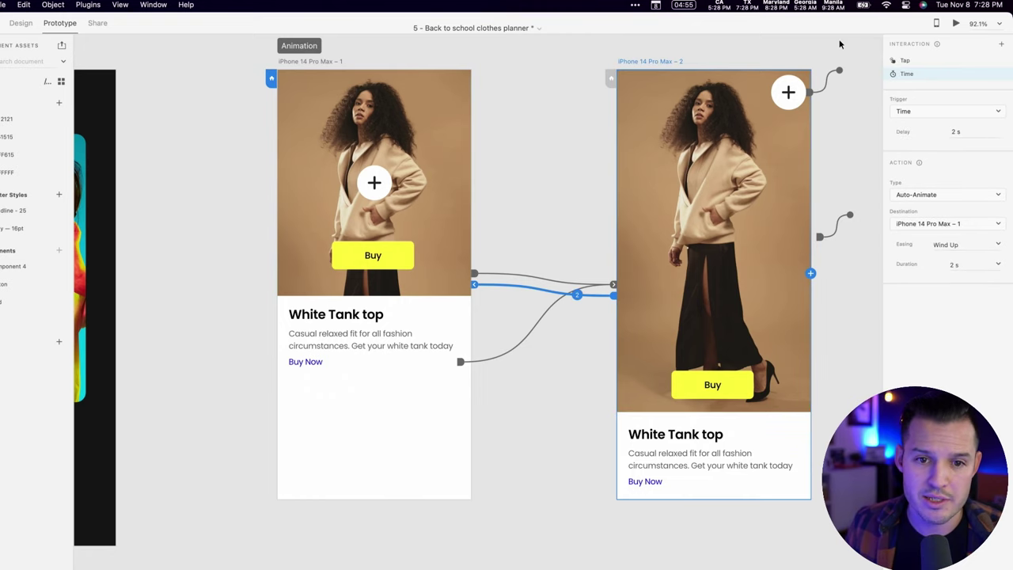
- Preview the timed back-and-forth animation starting from iPhone 14 Pro Max – 1
click(330, 61)
click(956, 24)
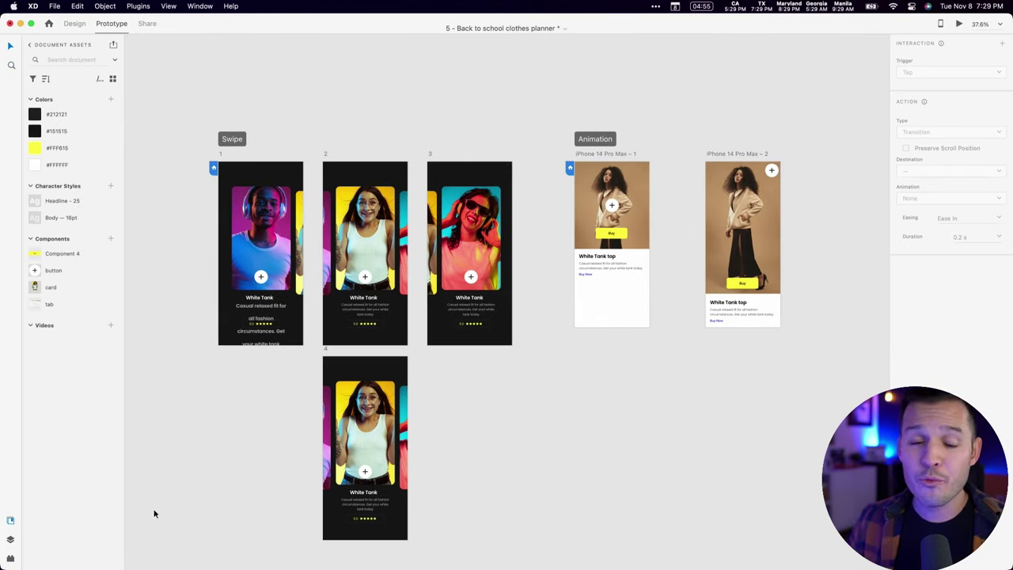
- Look over the artboard layers and the document assets
key(super+y)
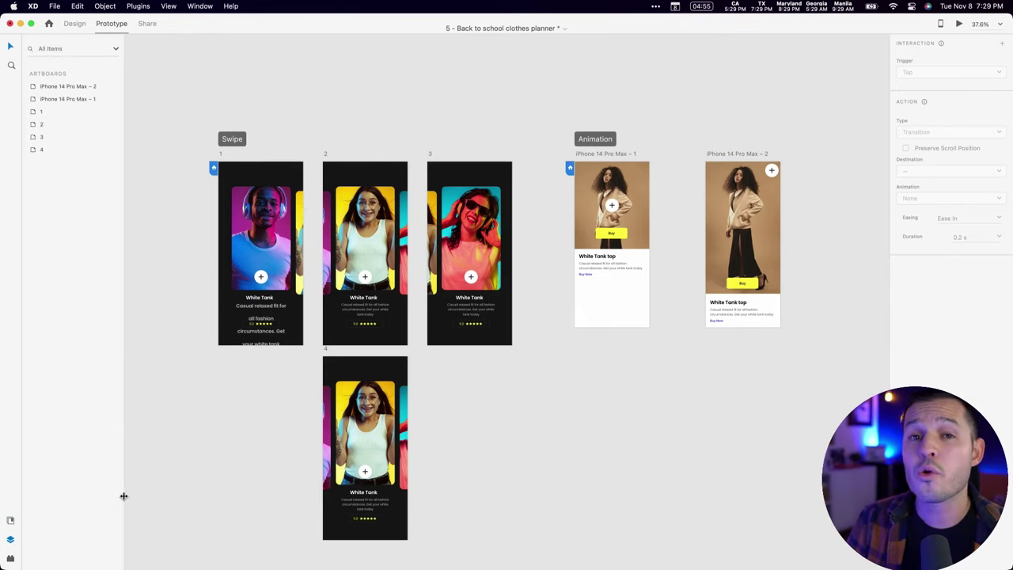
key(super+shift+y)
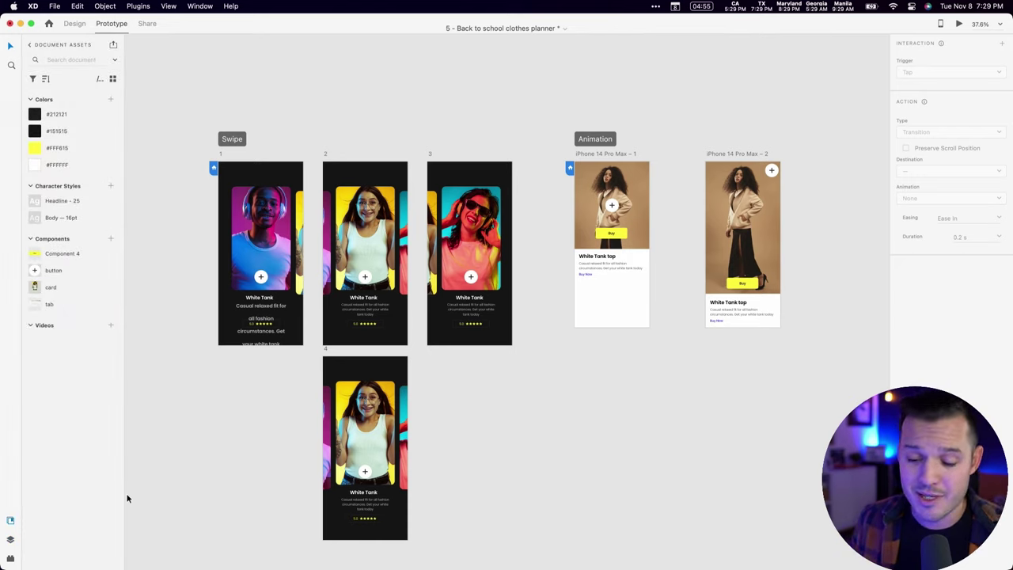
- Find the Icons 4 Design plugin in the Creative Cloud plugin marketplace and install it
key(super+alt+p)
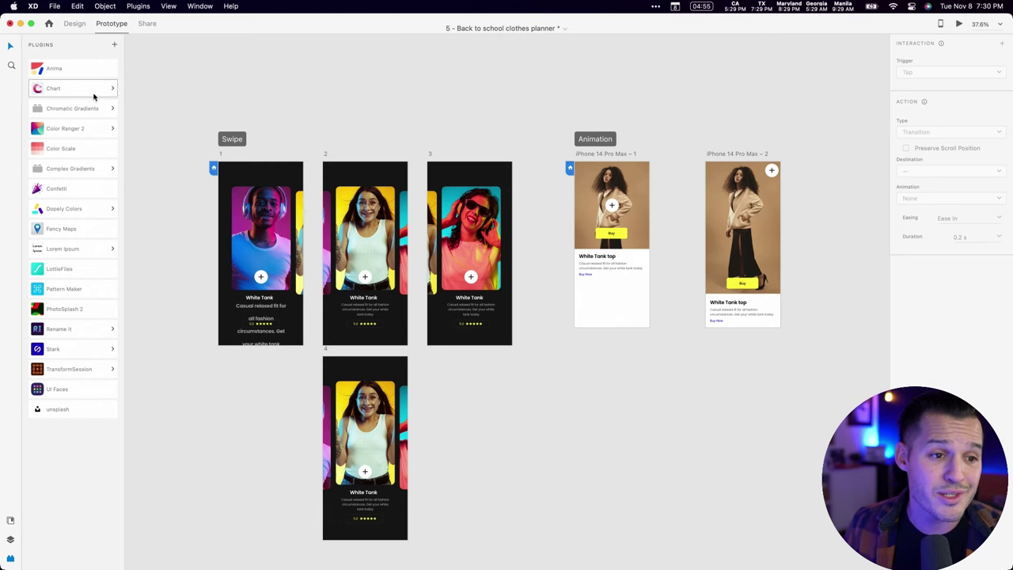
click(114, 45)
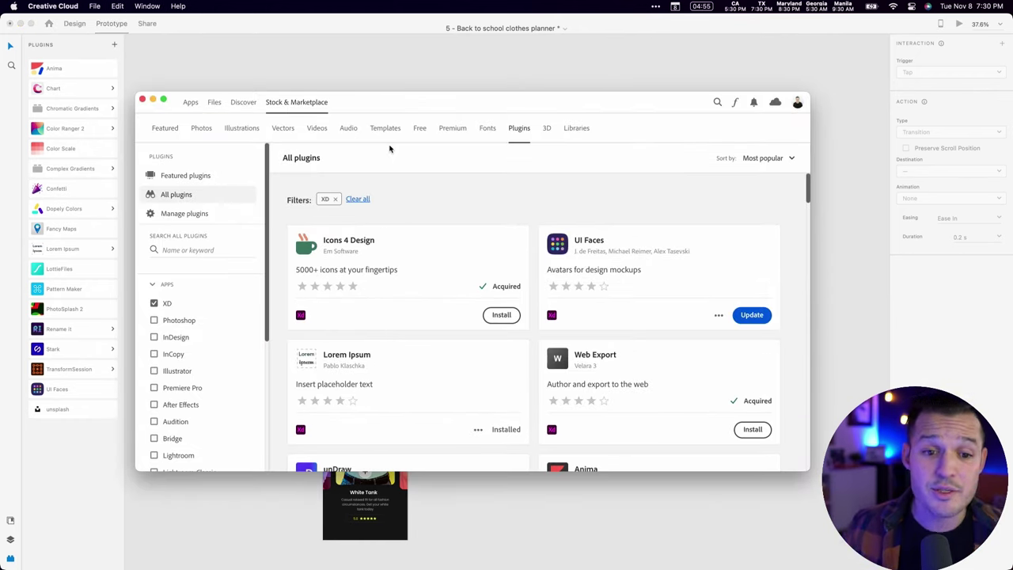
scroll(423, 190, down, 2)
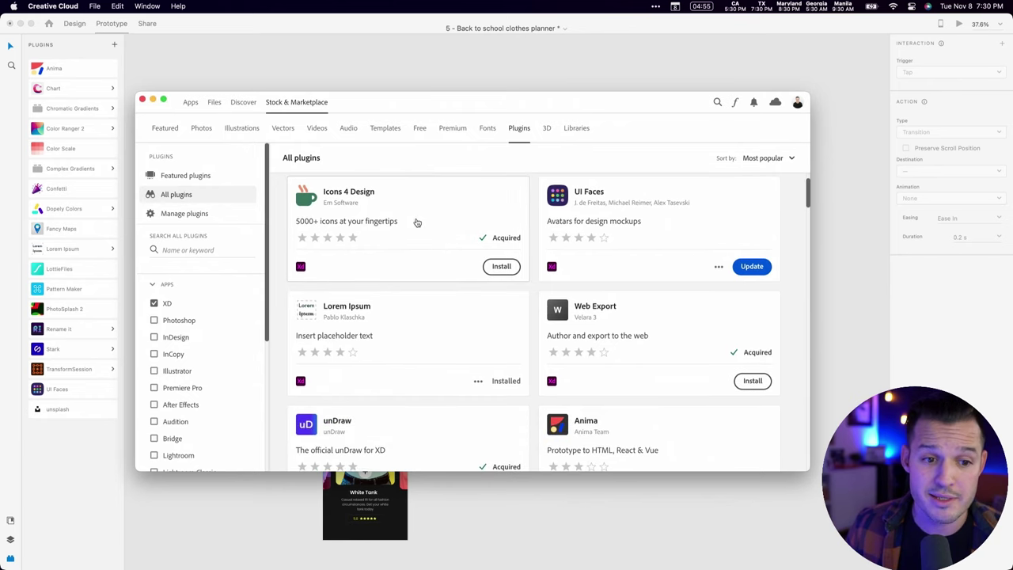
click(502, 267)
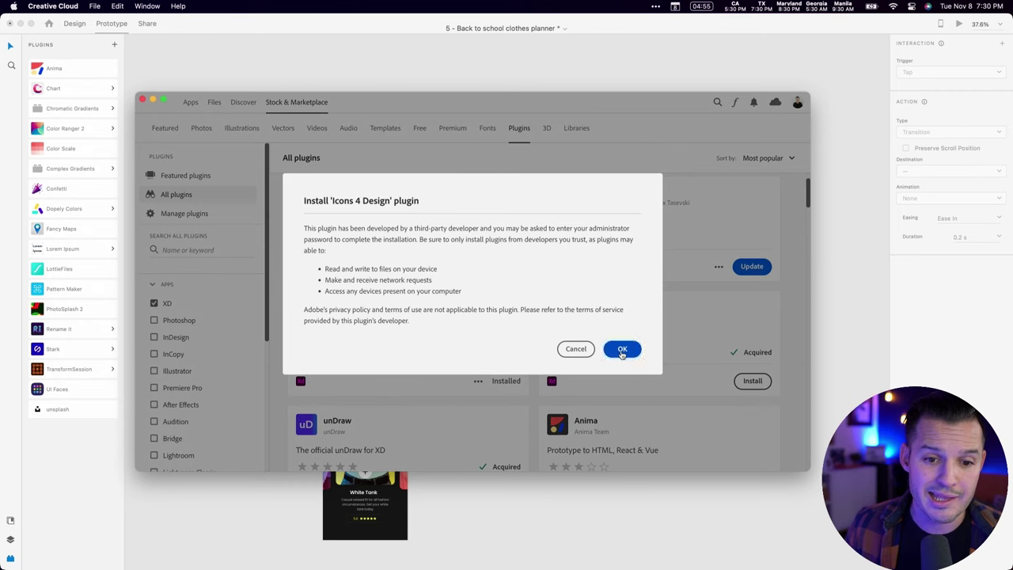
click(622, 351)
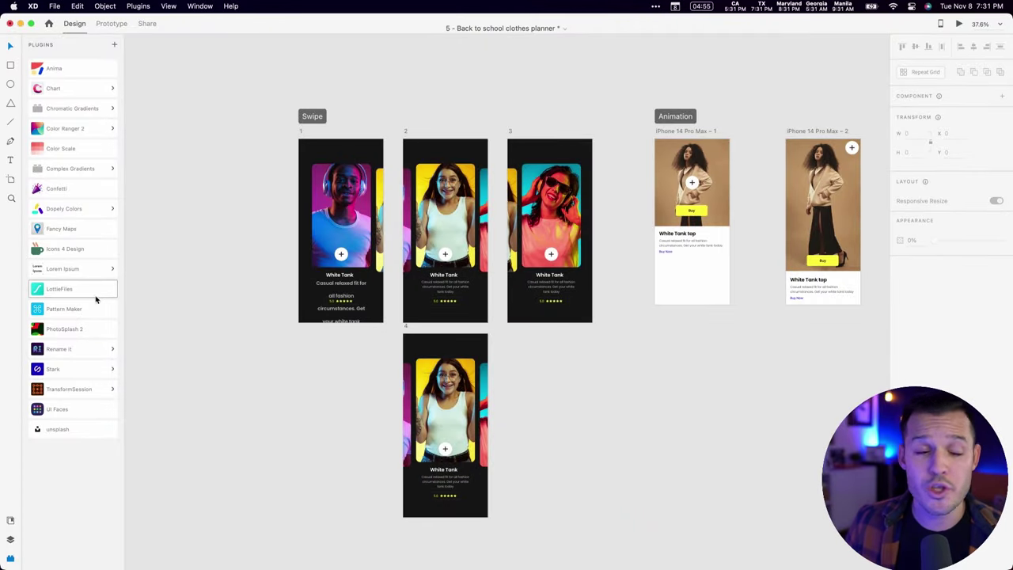
- Open the PhotoSplash 2 plugin and browse its lake photos
click(79, 329)
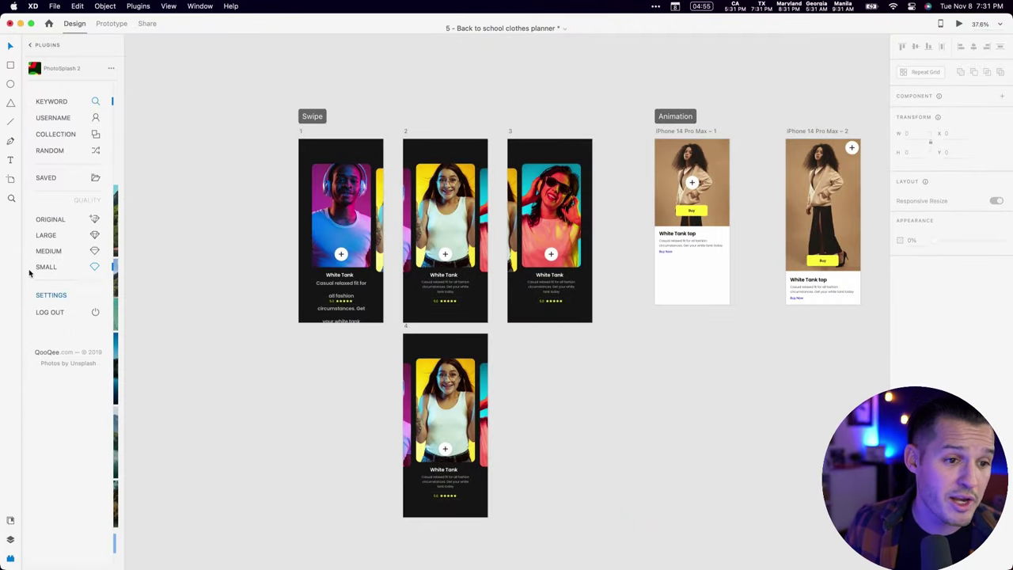
click(111, 136)
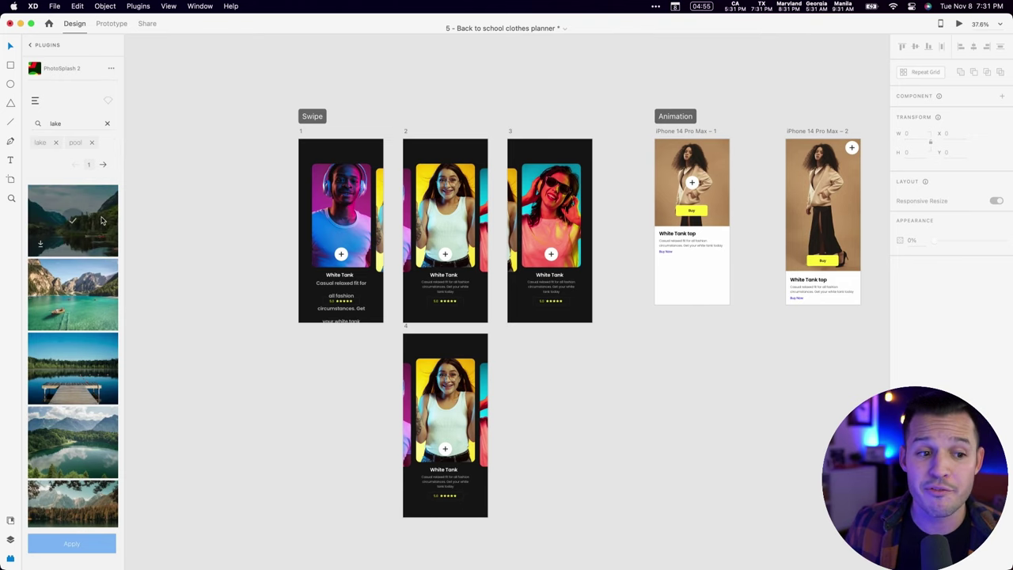
scroll(72, 269, down, 5)
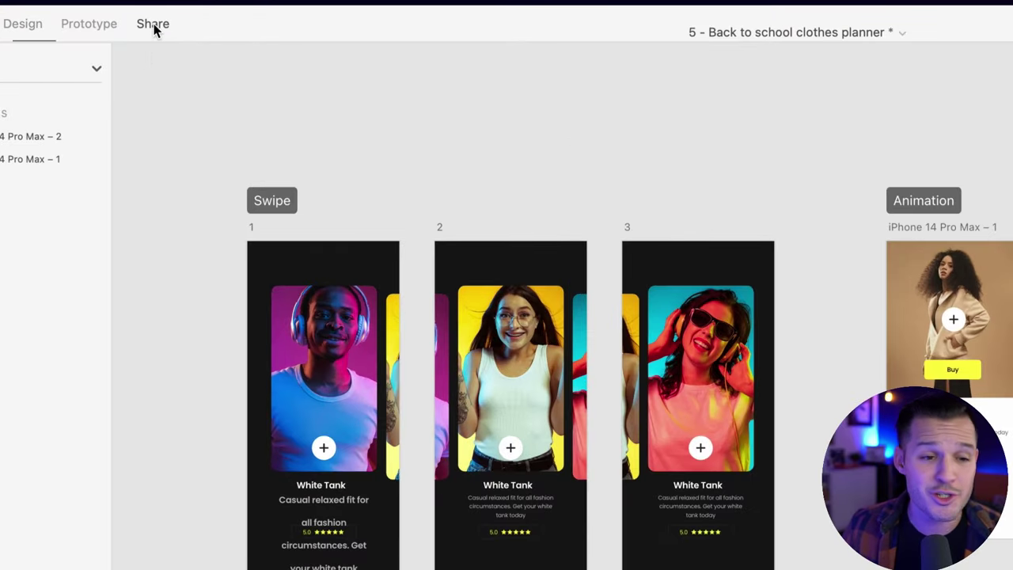
- Switch to sharing, check the Animation flow, and select the Swipe flow as the one for the link
click(154, 27)
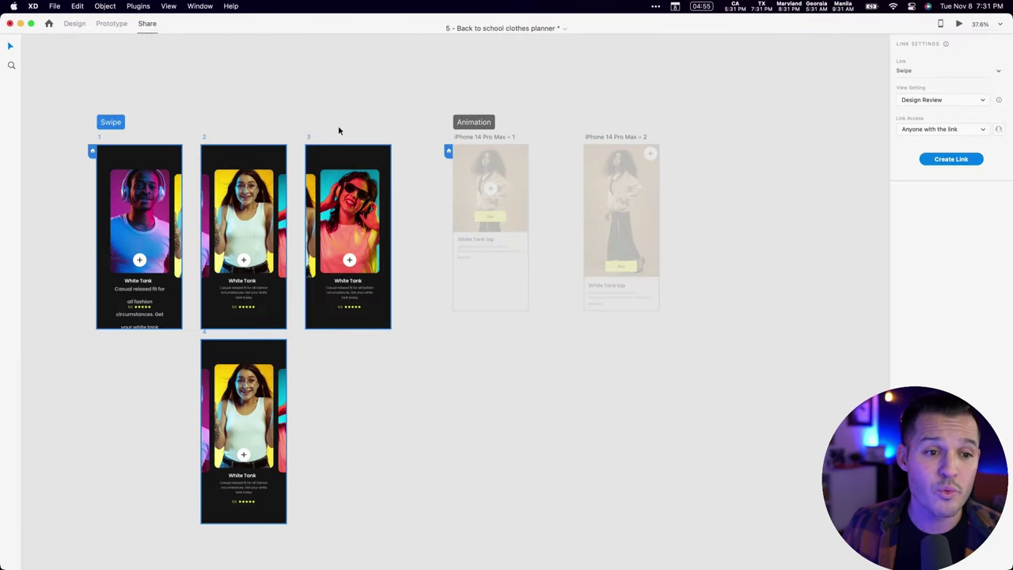
click(475, 123)
click(120, 122)
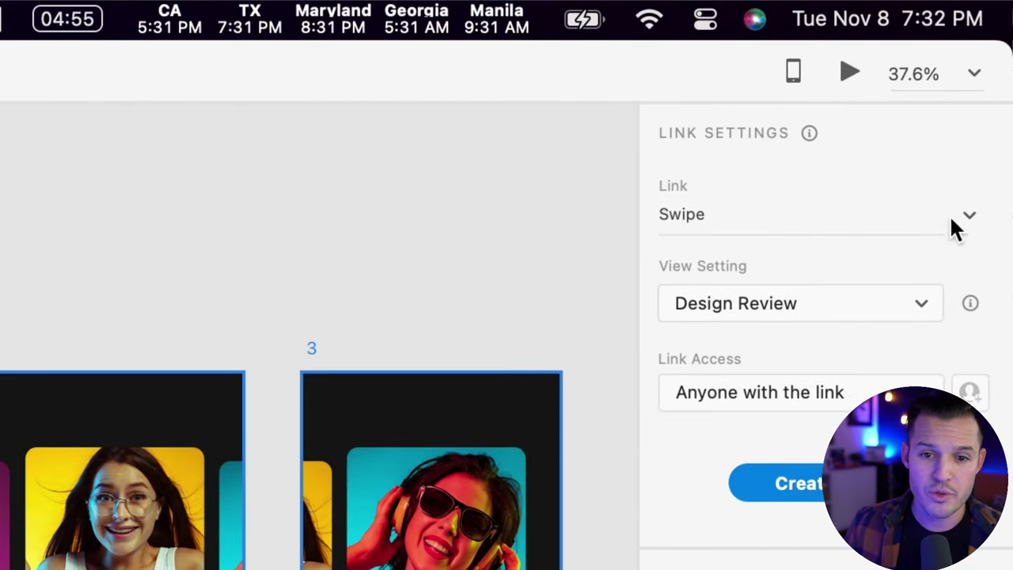
- Keep the Swipe link set to be published as a new link
click(897, 224)
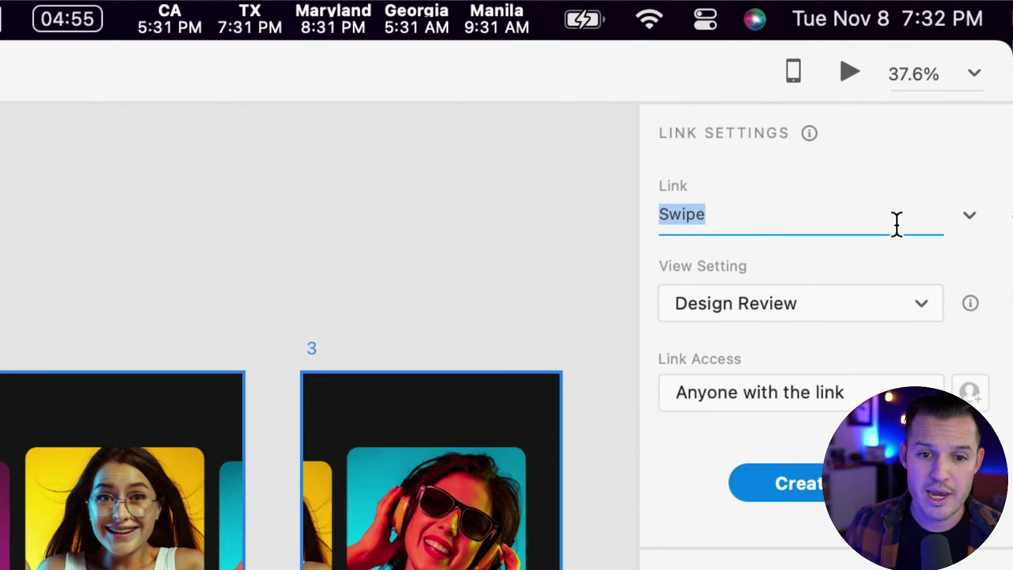
click(960, 221)
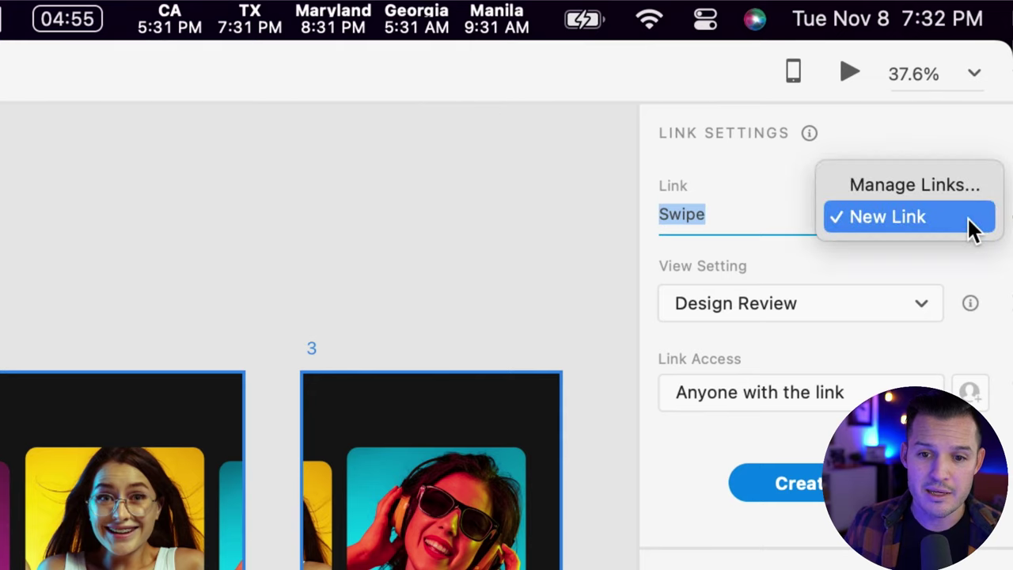
click(902, 219)
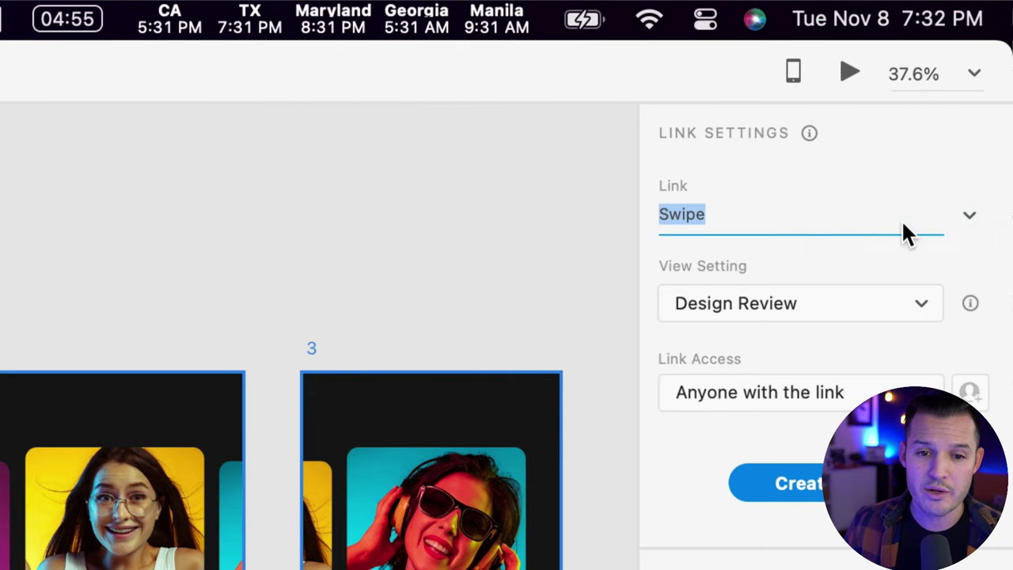
- Create the Swipe link with the Development view setting and export for iOS
click(802, 309)
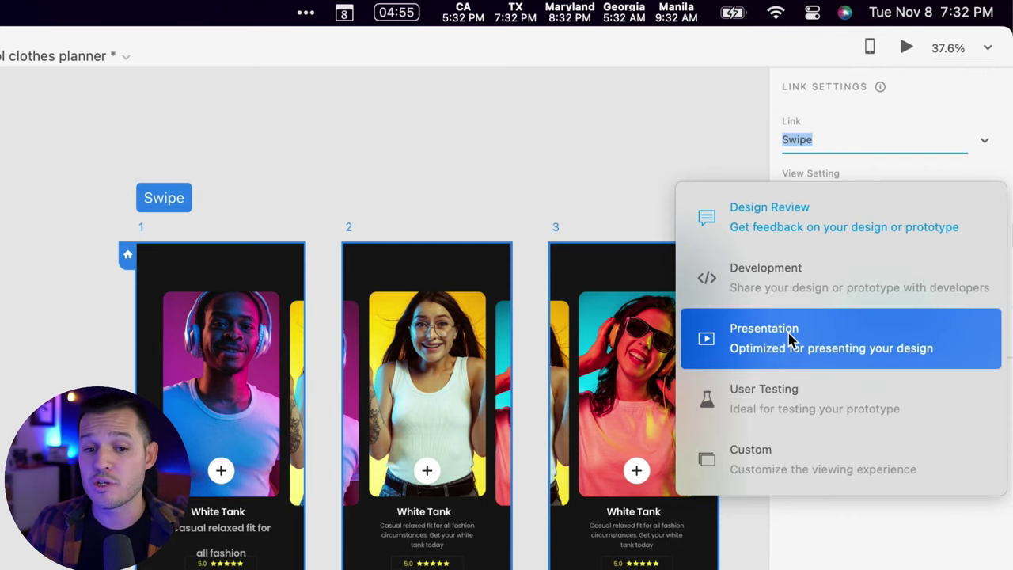
click(786, 290)
click(873, 241)
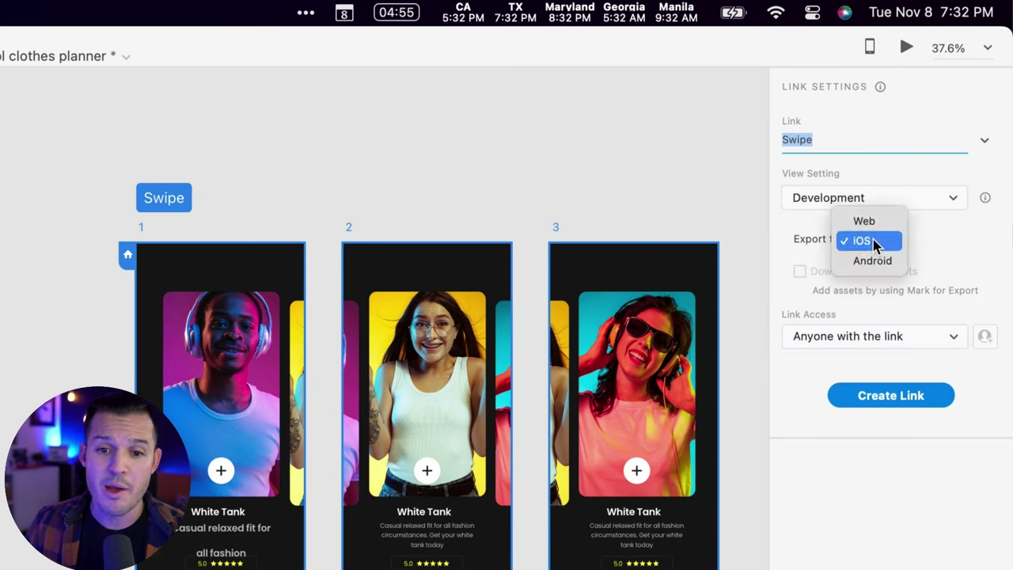
click(873, 242)
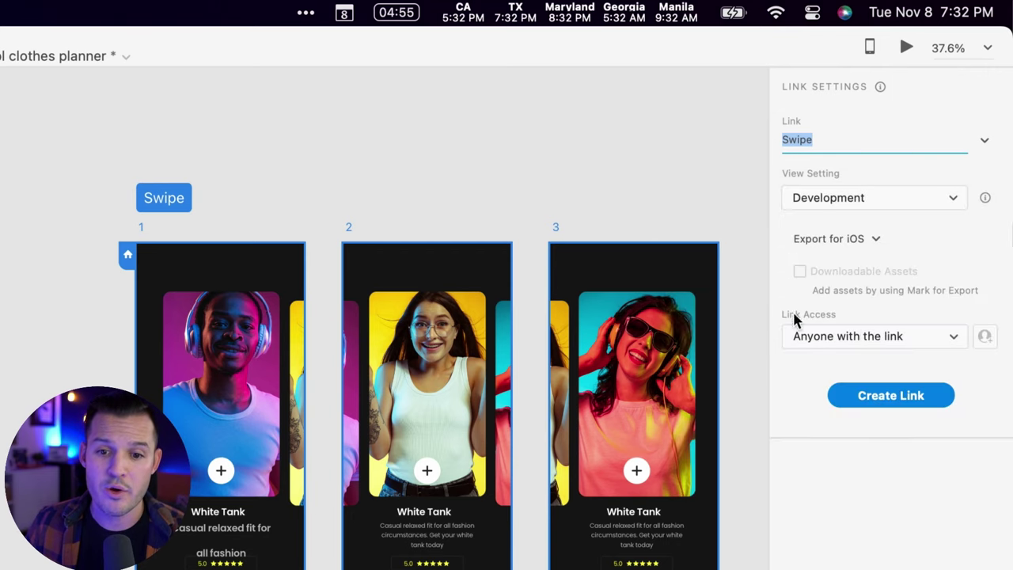
click(885, 396)
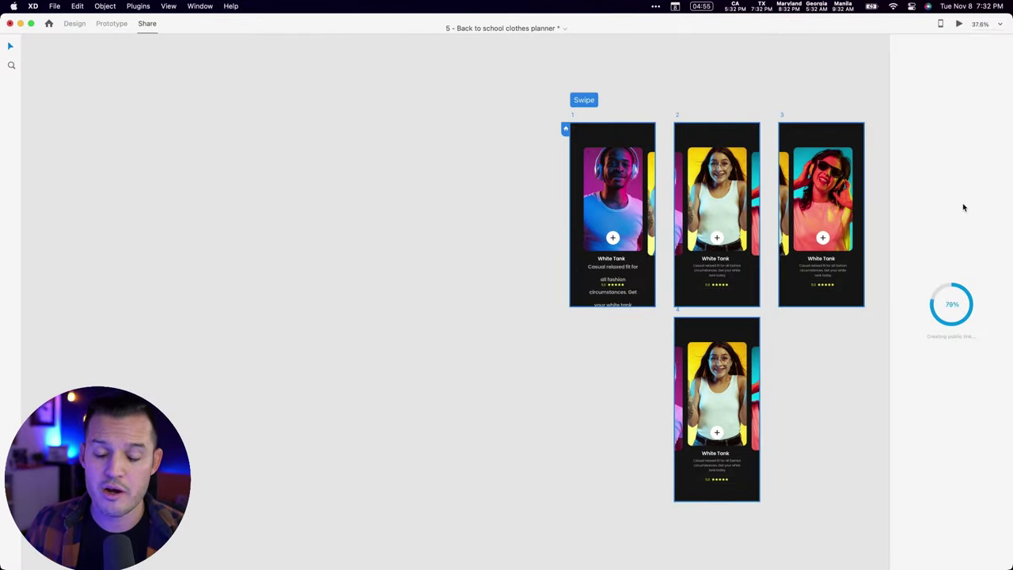
- Open the published Swipe link in the browser and swipe through the prototype to screen 3
scroll(762, 135, right, 10)
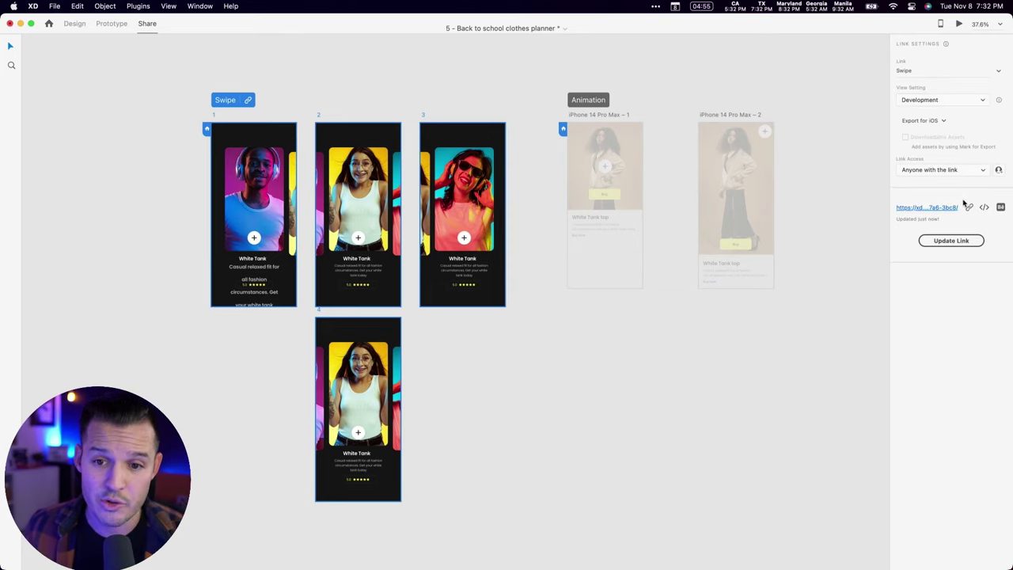
click(934, 207)
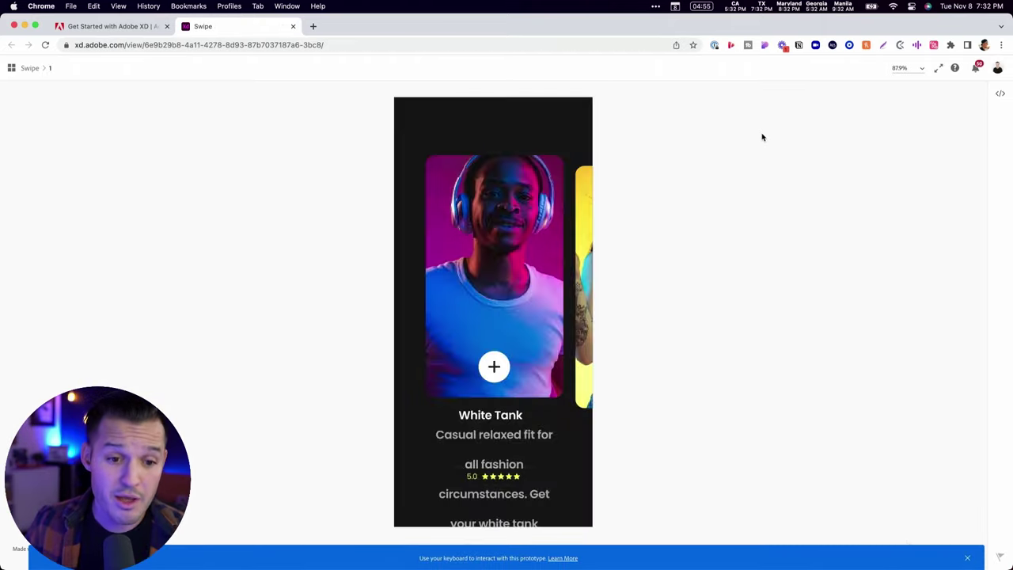
drag(530, 254, 385, 267)
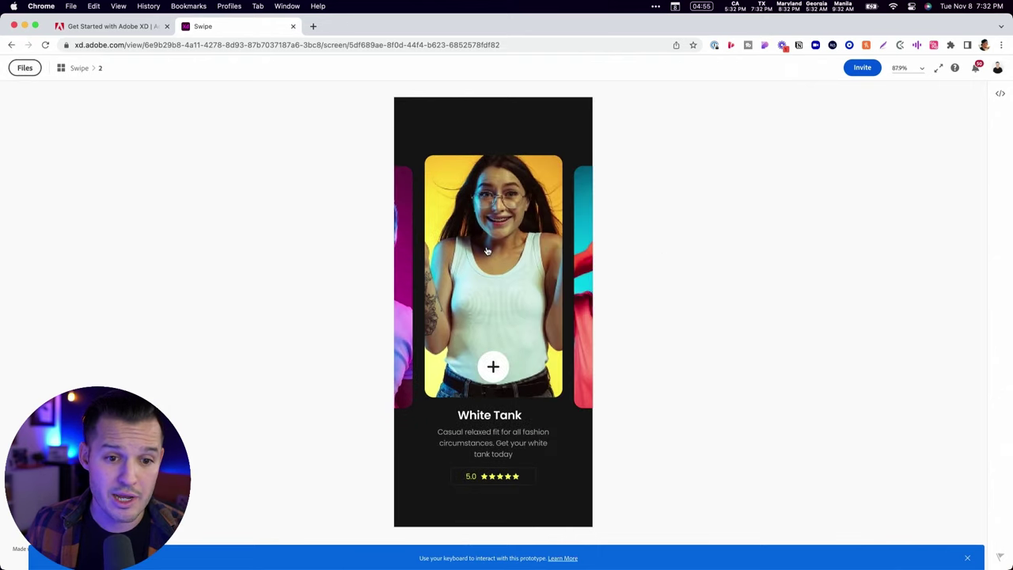
drag(554, 265, 384, 283)
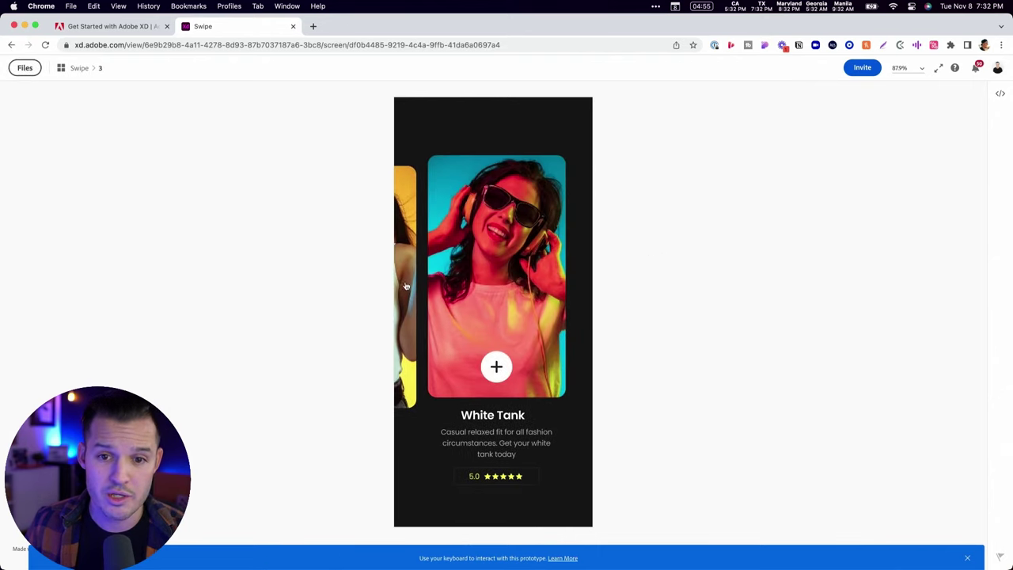
- Inspect the design specs of screen 3 and follow its drag interaction to screen 4
click(1001, 93)
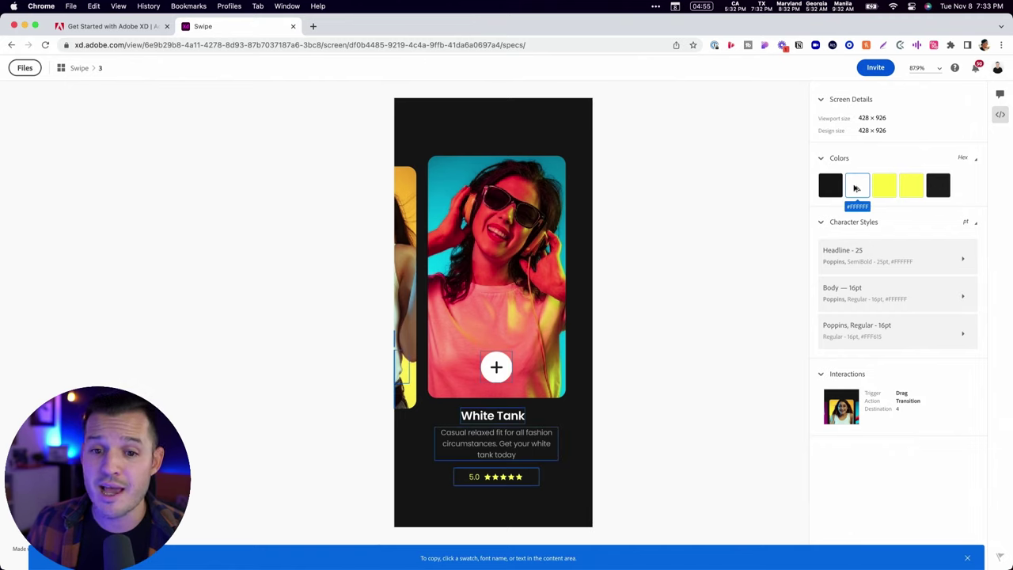
click(851, 412)
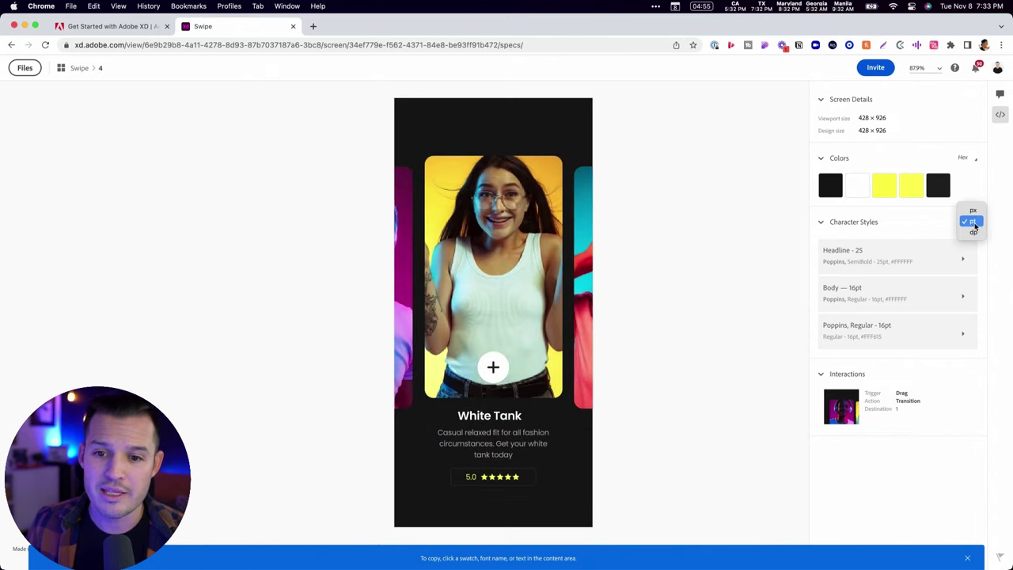
- Pin a comment reading "Comment" beside the woman's glasses on screen 4 and submit it
click(1000, 94)
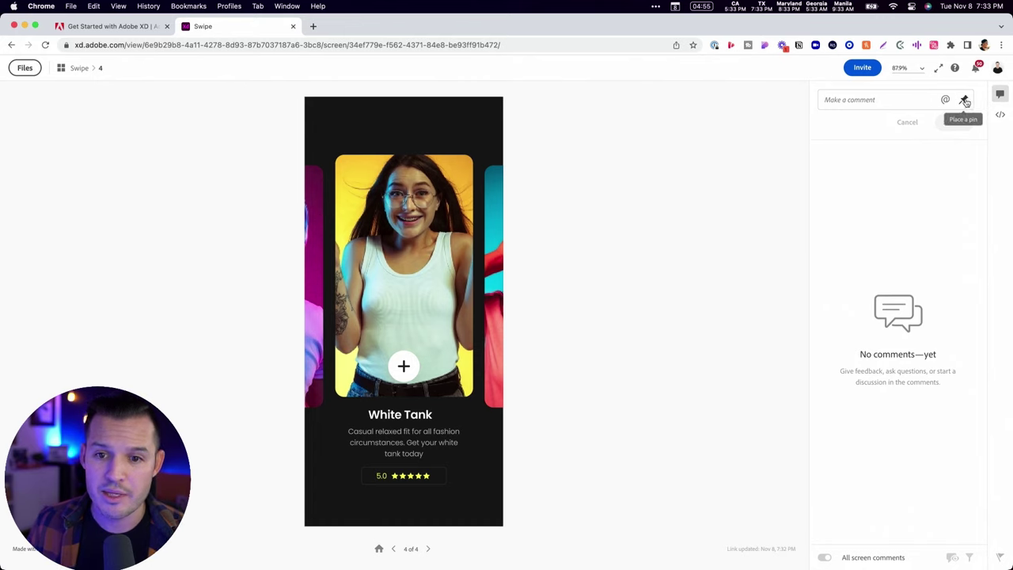
click(965, 100)
click(428, 201)
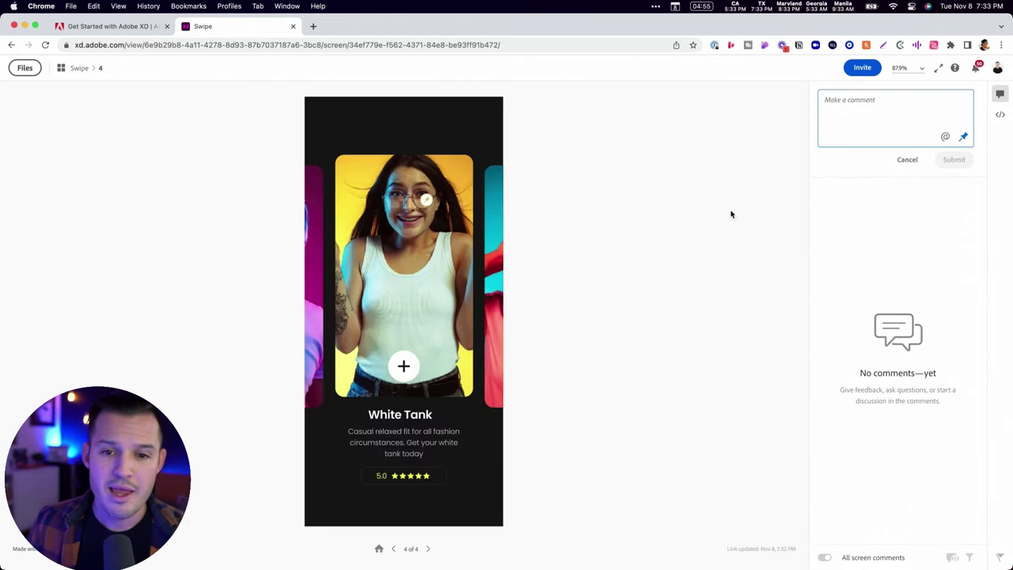
text(Comment)
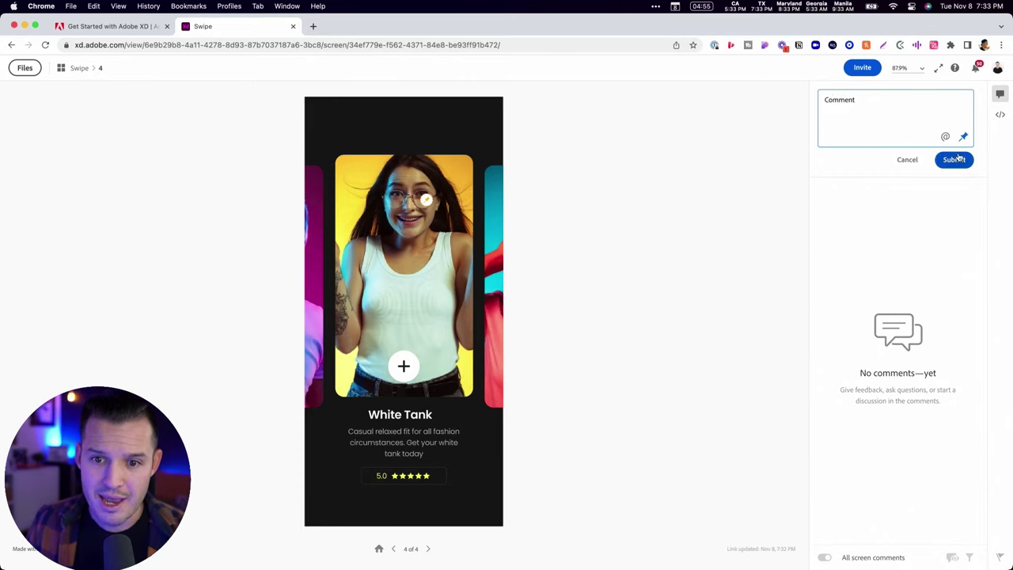
click(965, 158)
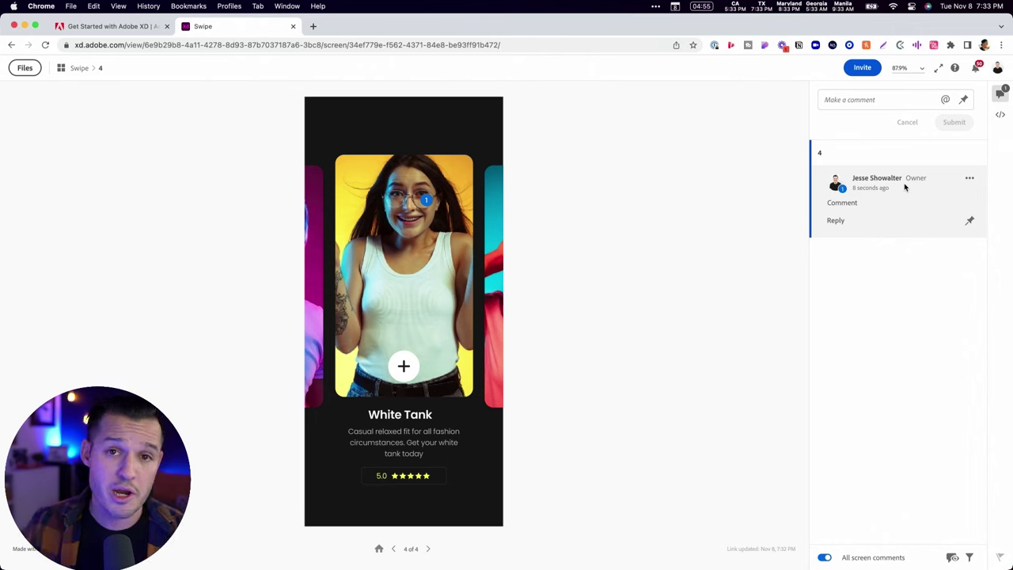
- Switch back to Adobe XD, go to link management from the home screen, and open the published Swipe design specs
key(super+Tab)
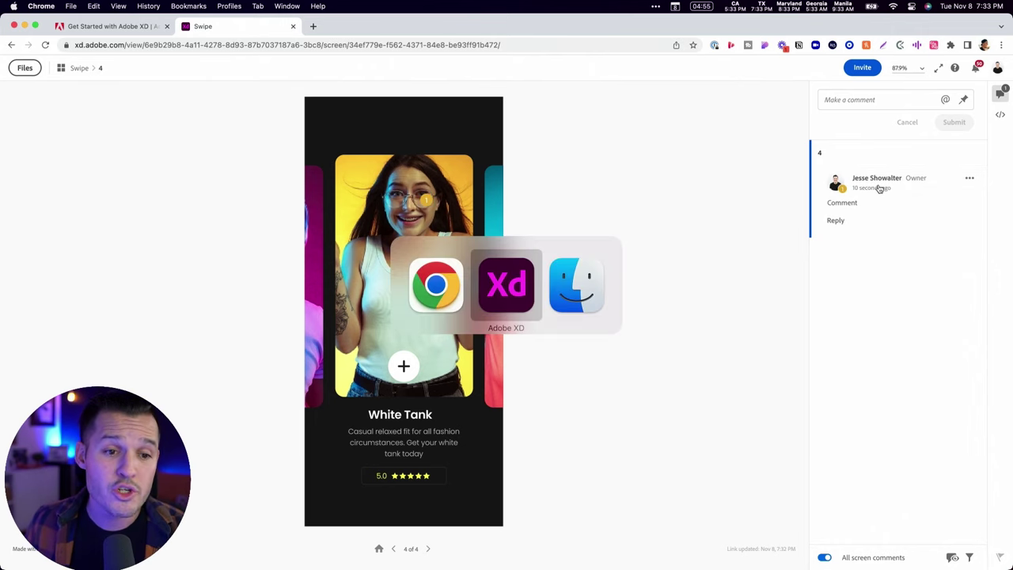
click(49, 24)
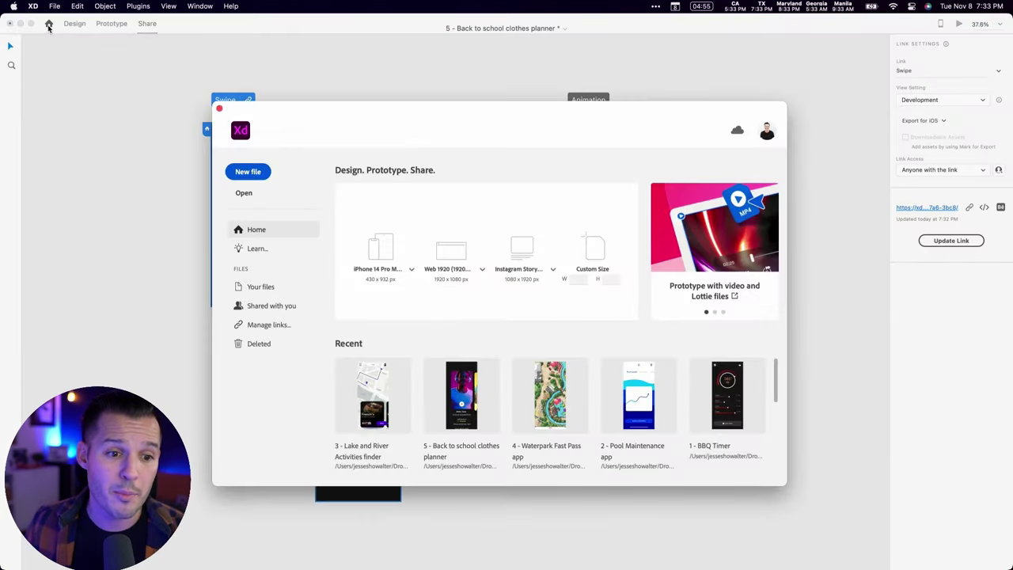
click(269, 325)
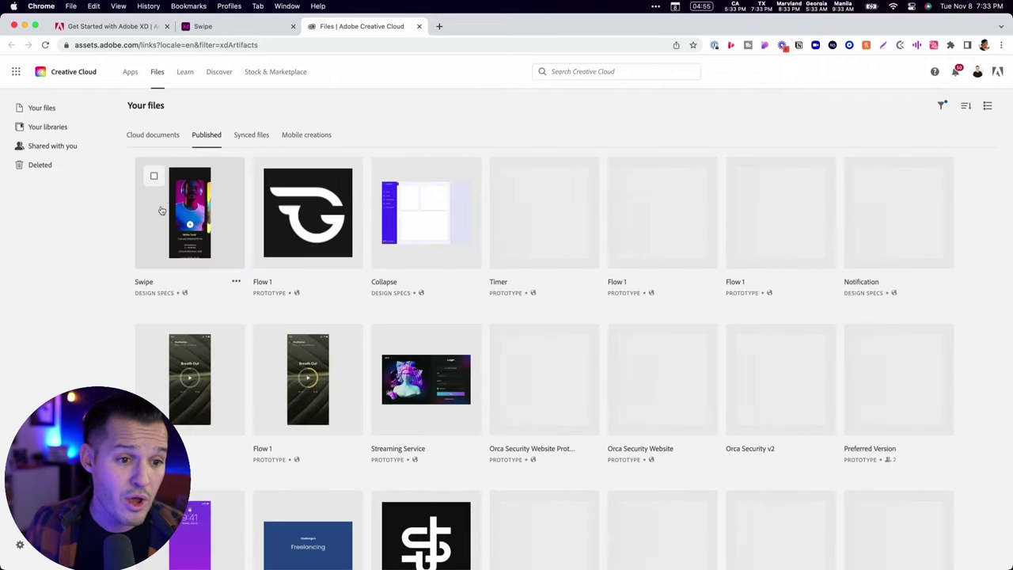
click(214, 197)
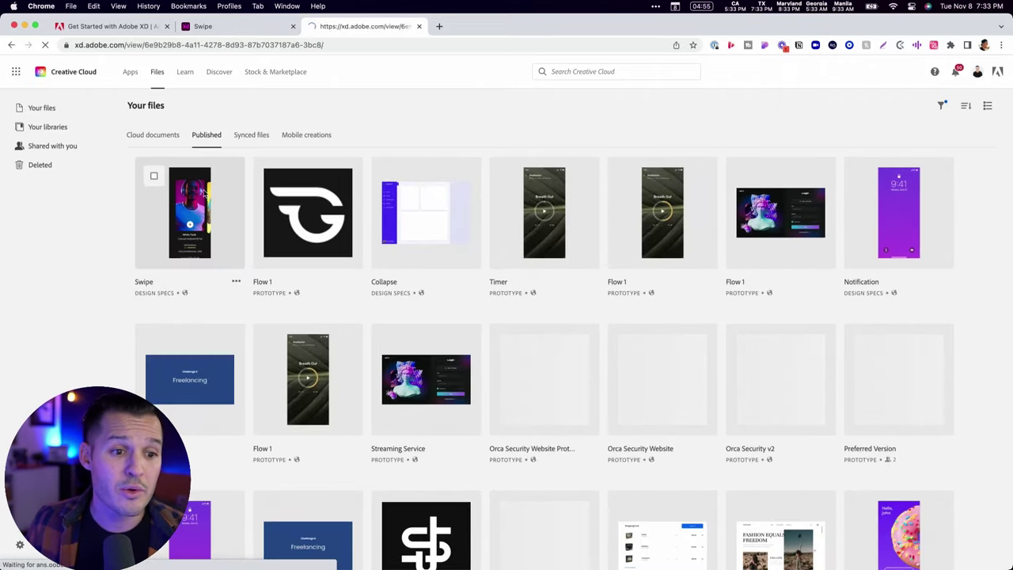